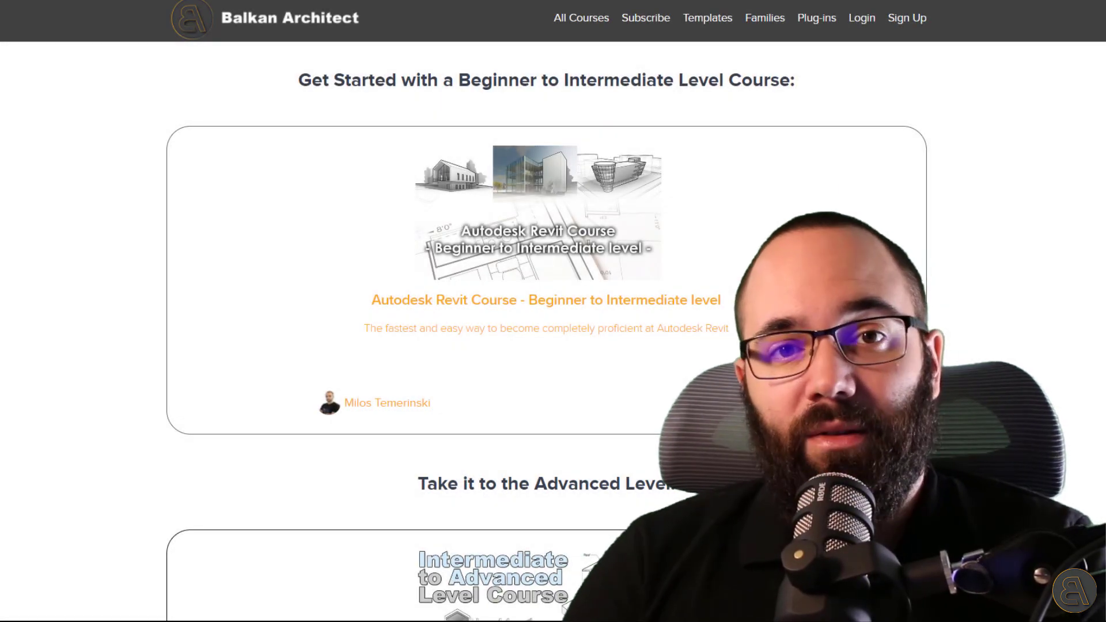
Look through the Revit course catalogue, from the beginner course down to the specialized courses
{"action": "scroll", "coordinate": [546, 332], "scroll_direction": "down", "scroll_amount": 6}
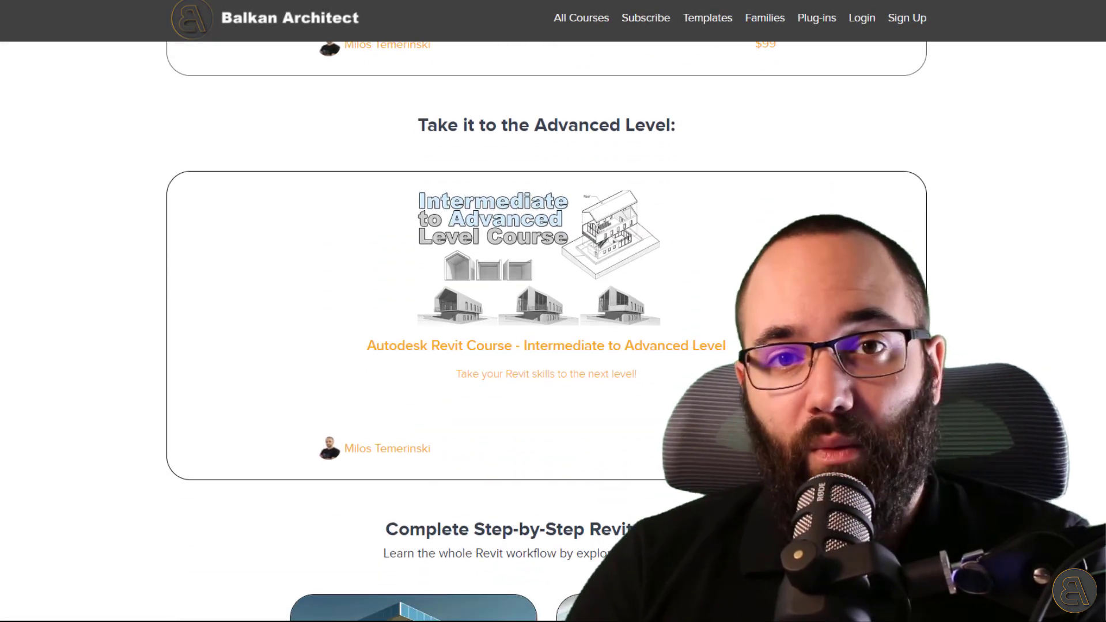
{"action": "scroll", "coordinate": [547, 331], "scroll_direction": "down", "scroll_amount": 8}
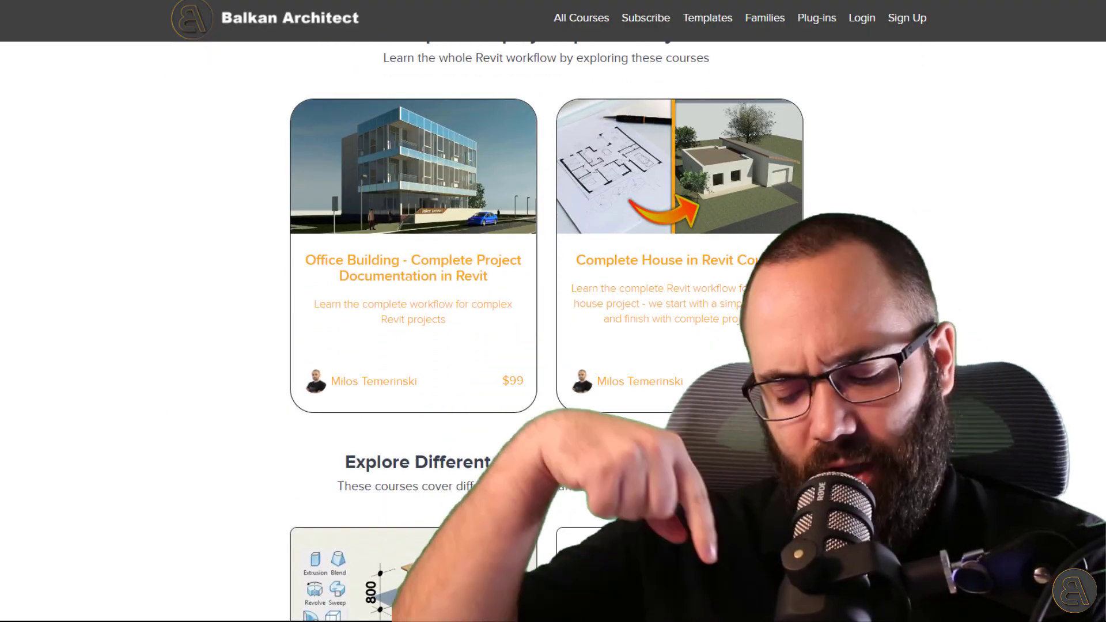
{"action": "scroll", "coordinate": [547, 331], "scroll_direction": "down", "scroll_amount": 7}
{"action": "scroll", "coordinate": [547, 331], "scroll_direction": "up", "scroll_amount": 1}
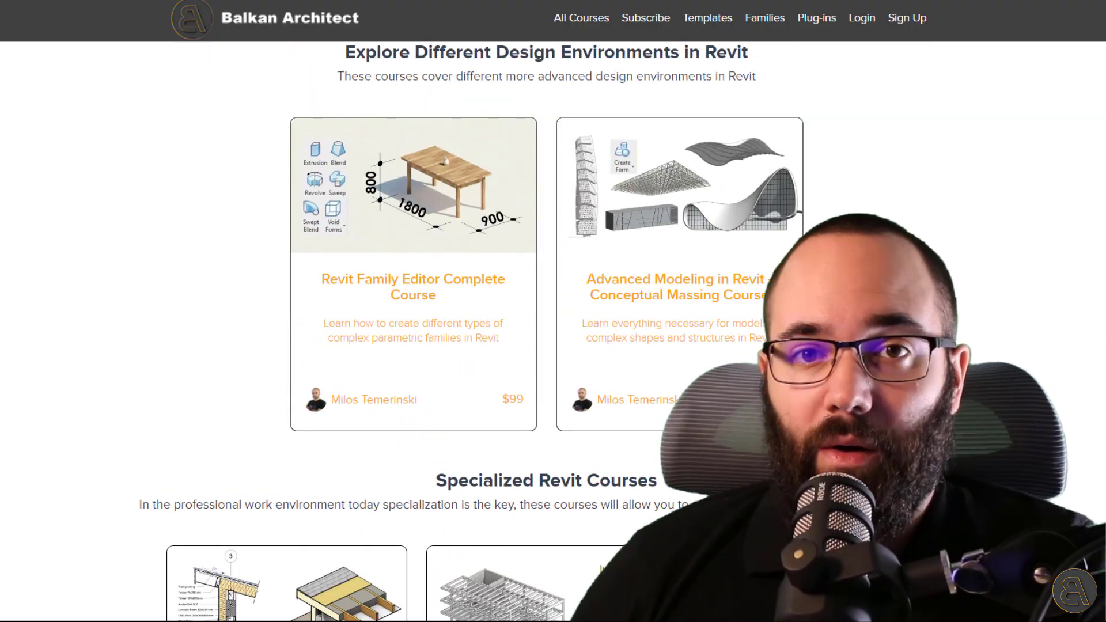
{"action": "scroll", "coordinate": [547, 331], "scroll_direction": "down", "scroll_amount": 6}
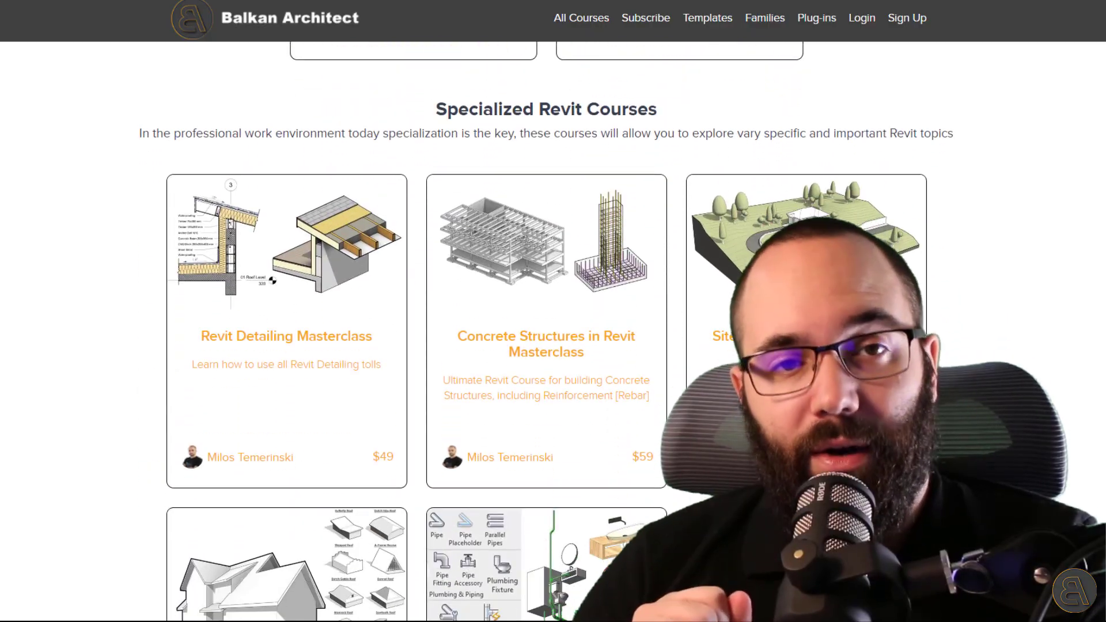
{"action": "scroll", "coordinate": [547, 331], "scroll_direction": "down", "scroll_amount": 6}
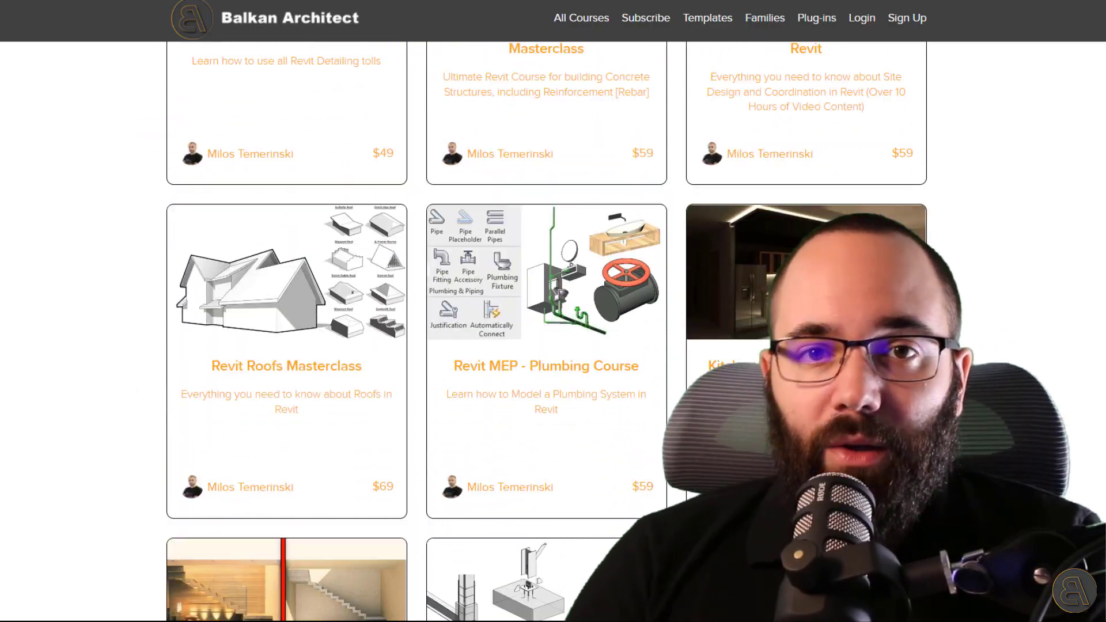
{"action": "scroll", "coordinate": [547, 331], "scroll_direction": "down", "scroll_amount": 12}
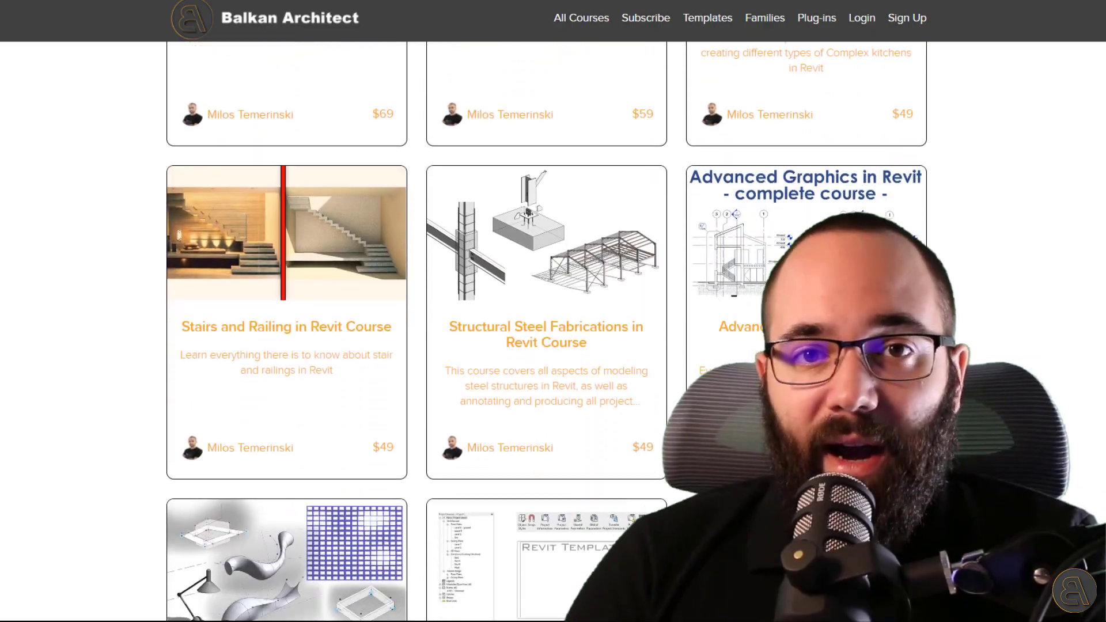
{"action": "scroll", "coordinate": [547, 331], "scroll_direction": "down", "scroll_amount": 5}
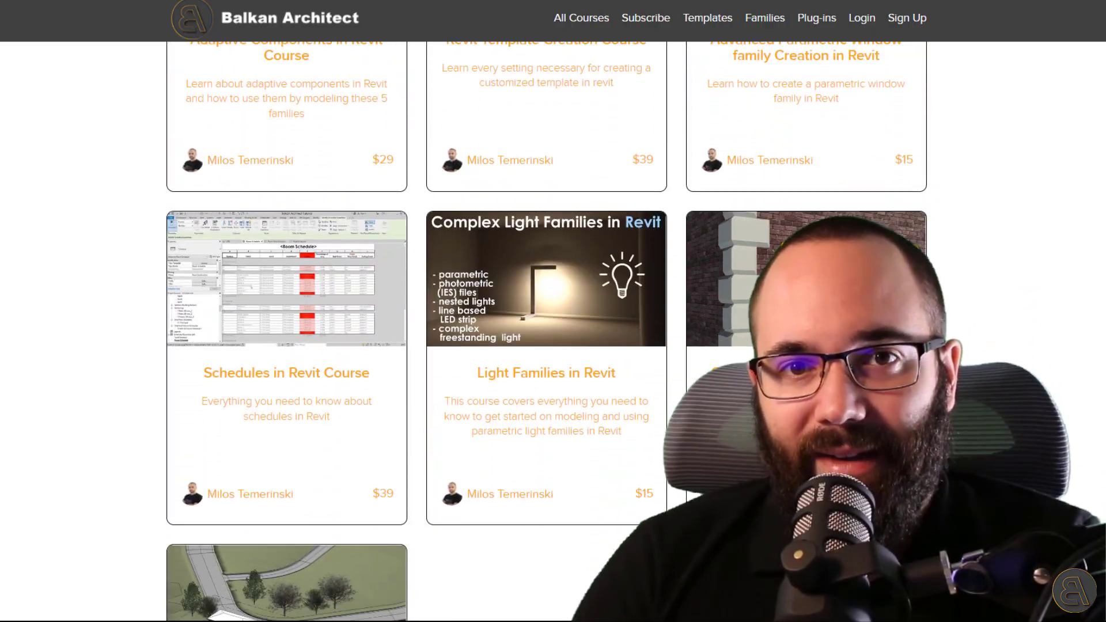
{"action": "scroll", "coordinate": [547, 331], "scroll_direction": "up", "scroll_amount": 20}
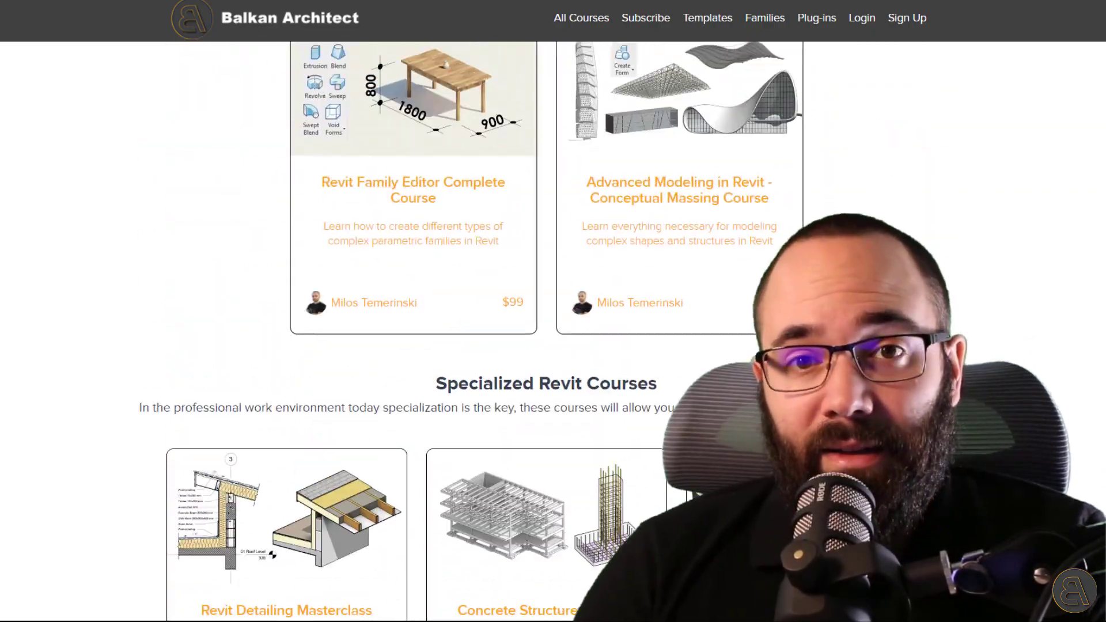
Open the Advanced Modeling in Revit - Conceptual Massing Course page and review its projects and curriculum
{"action": "left_click", "coordinate": [714, 403]}
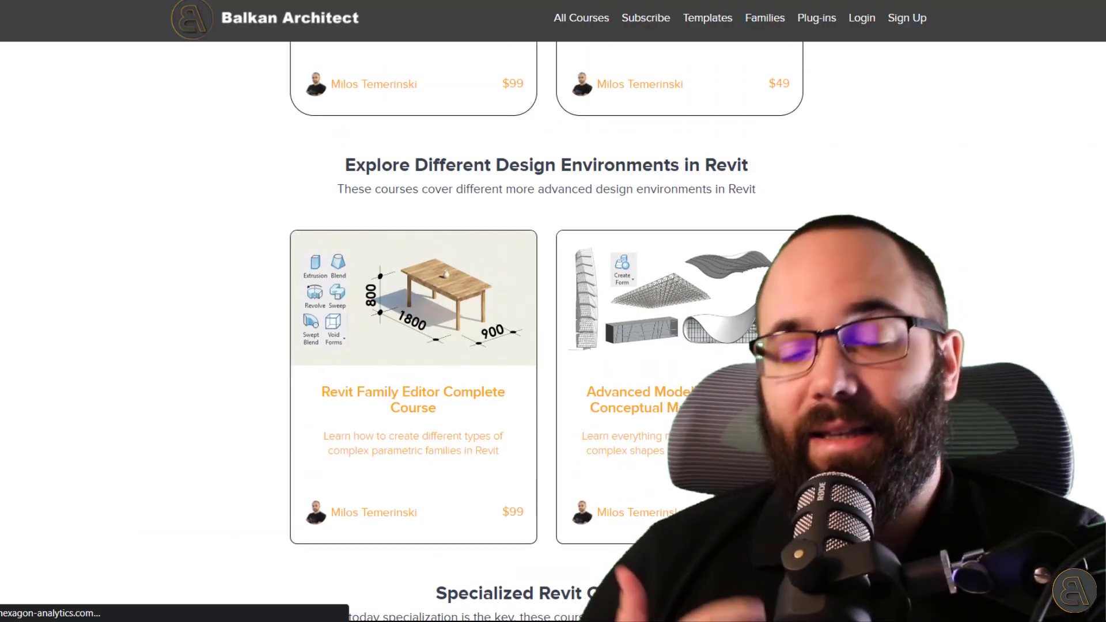
{"action": "scroll", "coordinate": [547, 331], "scroll_direction": "down", "scroll_amount": 15}
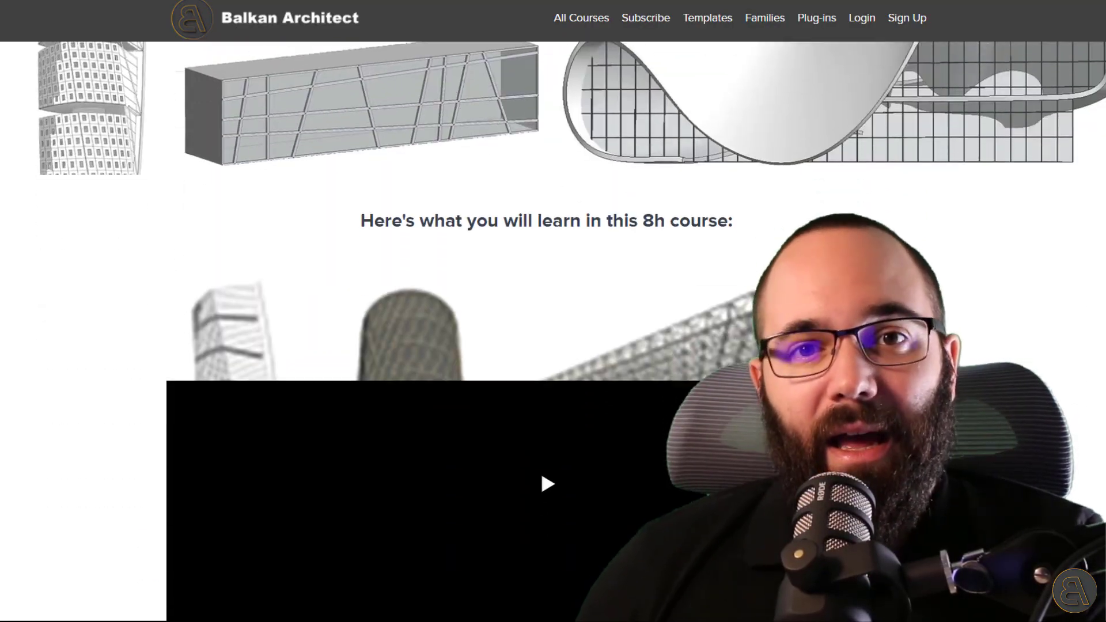
{"action": "scroll", "coordinate": [547, 331], "scroll_direction": "down", "scroll_amount": 3}
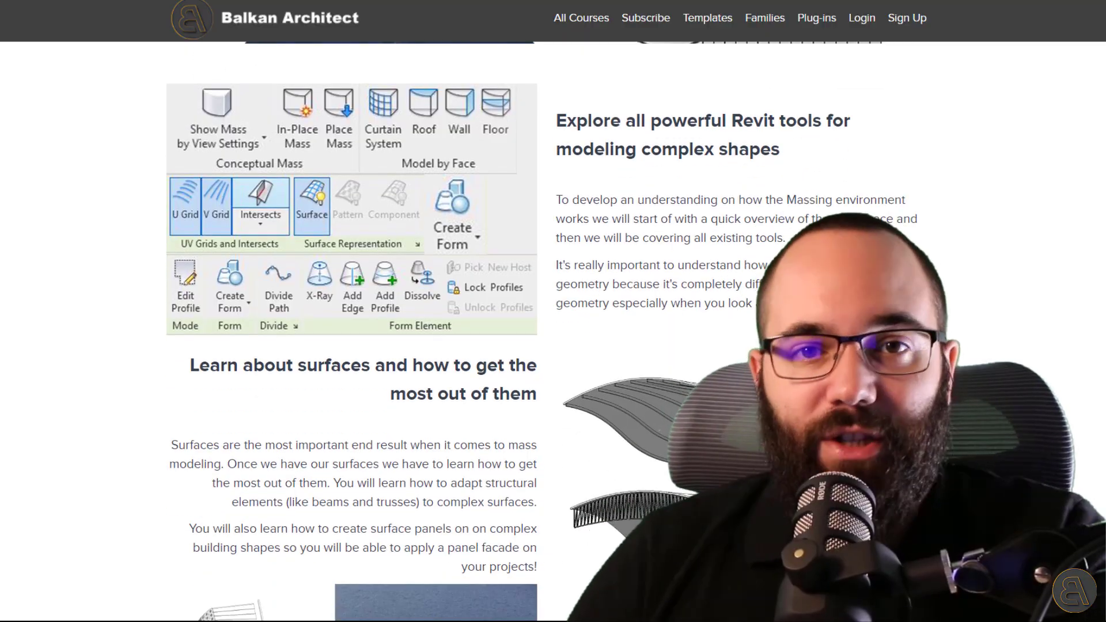
{"action": "scroll", "coordinate": [547, 331], "scroll_direction": "down", "scroll_amount": 5}
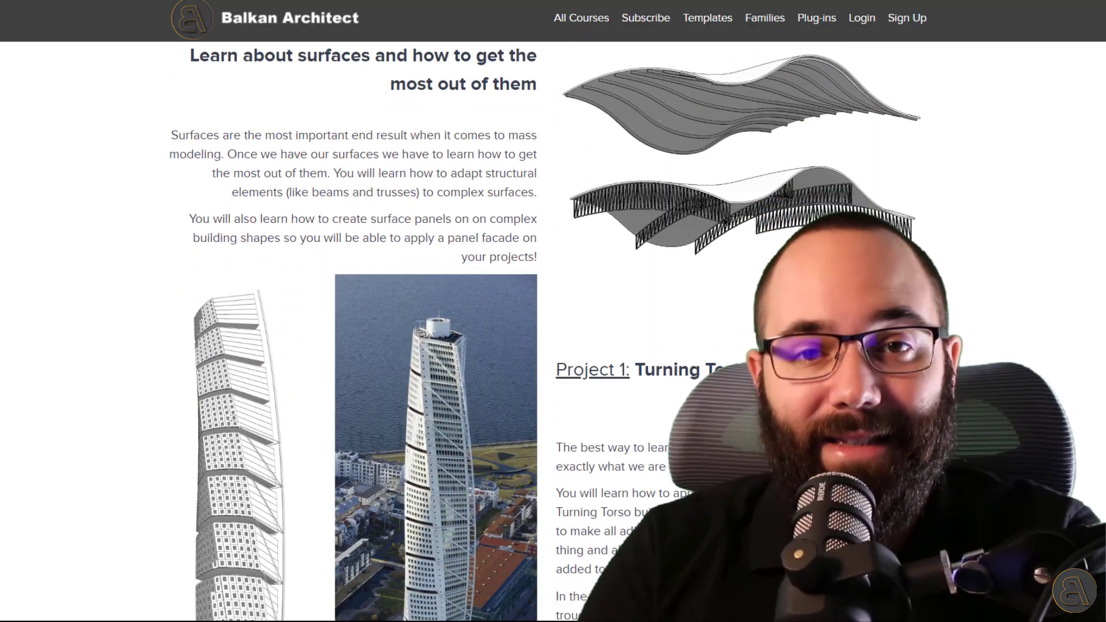
{"action": "scroll", "coordinate": [547, 331], "scroll_direction": "down", "scroll_amount": 3}
{"action": "scroll", "coordinate": [547, 331], "scroll_direction": "down", "scroll_amount": 10}
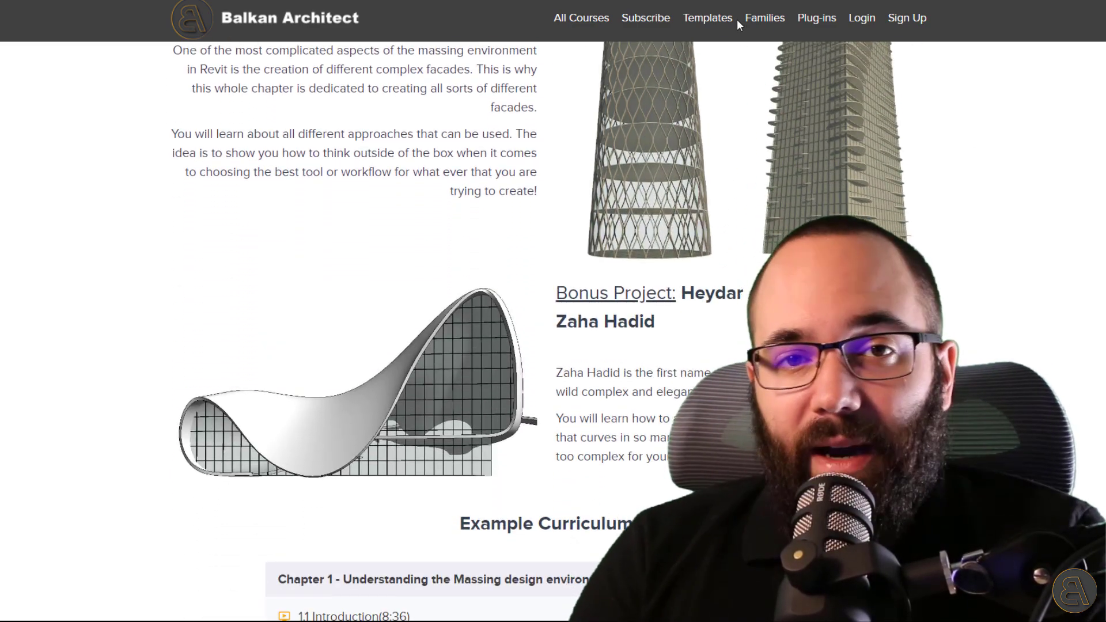
Browse the site's Templates, Families and Plug-ins pages
{"action": "left_click", "coordinate": [720, 25]}
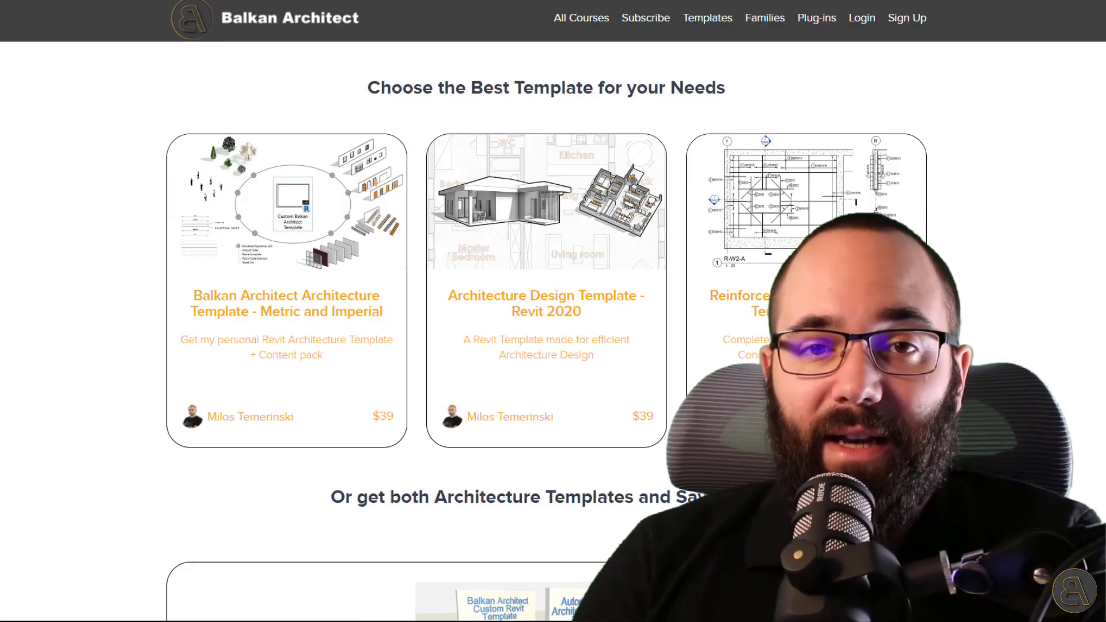
{"action": "left_click", "coordinate": [771, 25]}
{"action": "scroll", "coordinate": [1095, 173], "scroll_direction": "down", "scroll_amount": 2}
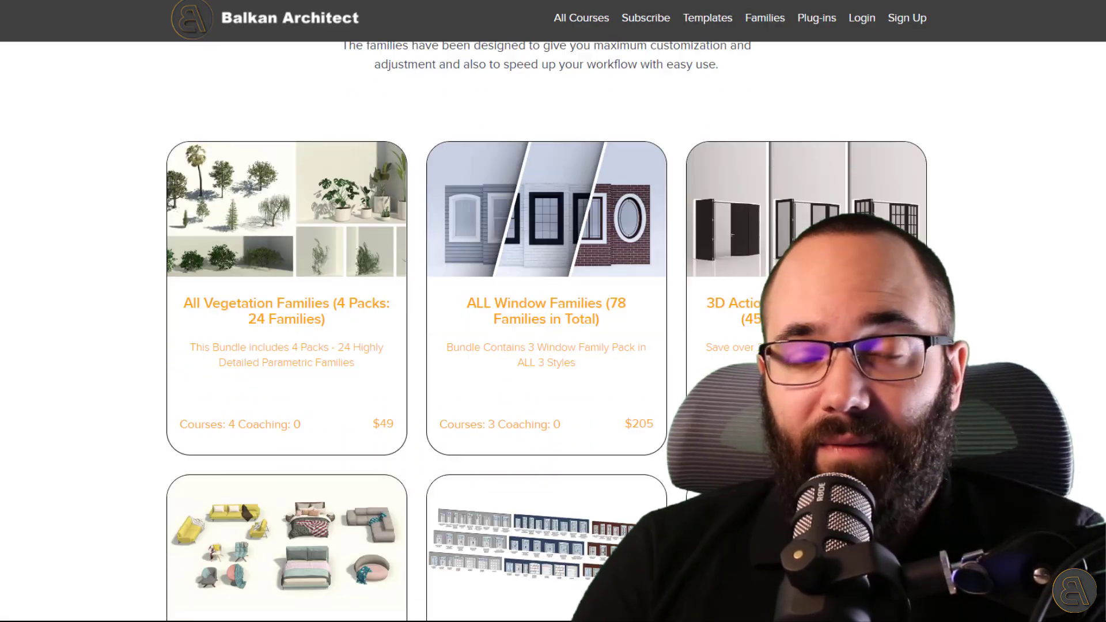
{"action": "scroll", "coordinate": [546, 331], "scroll_direction": "down", "scroll_amount": 15}
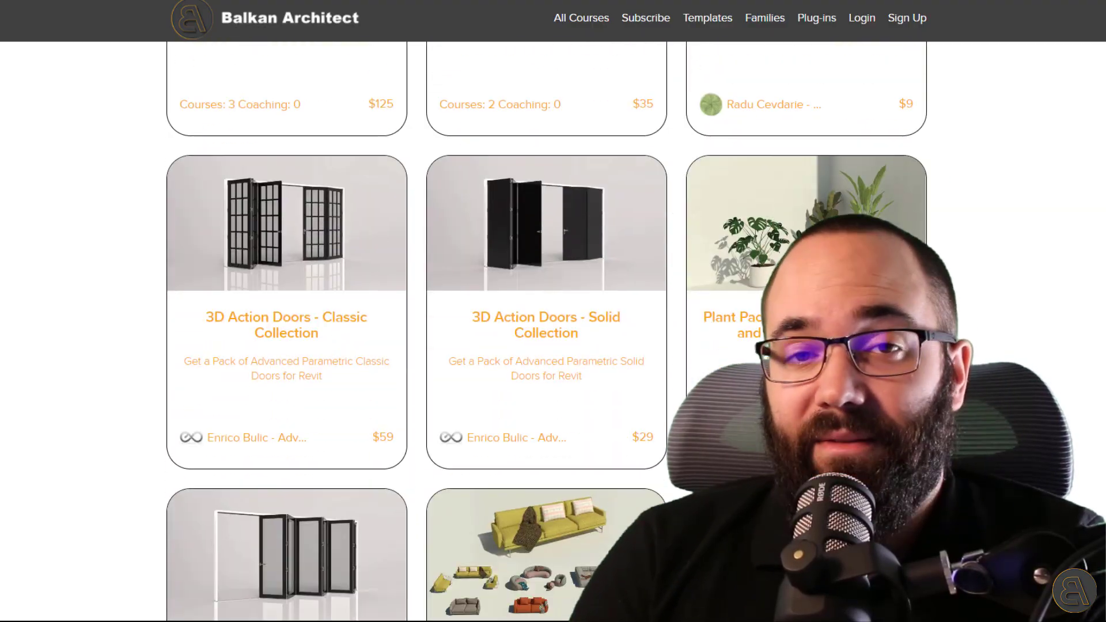
{"action": "left_click", "coordinate": [824, 25]}
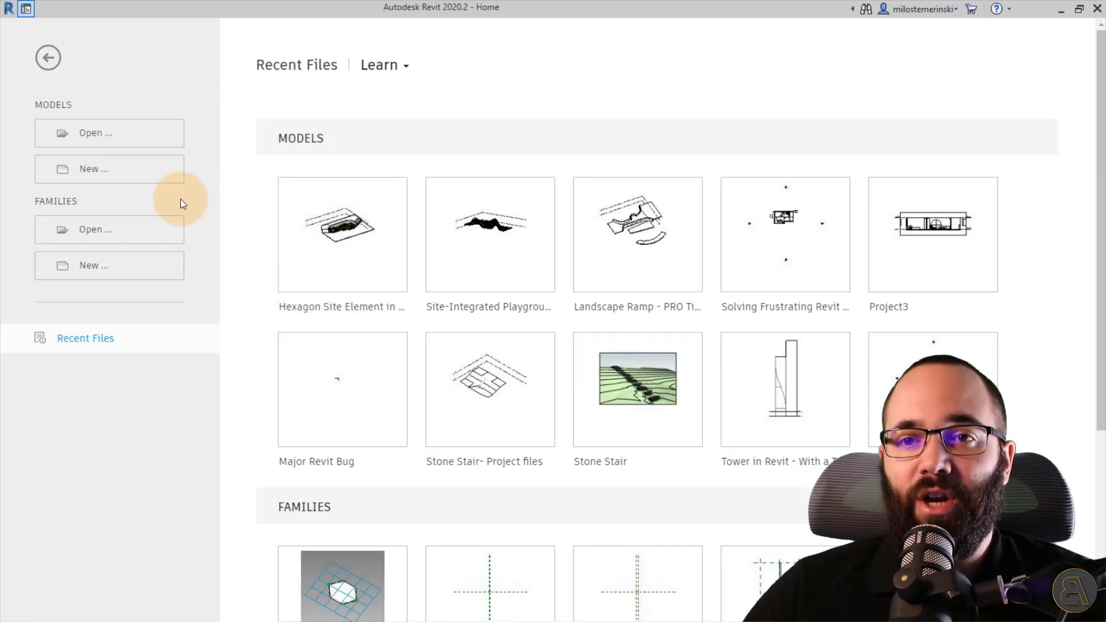
Switch to Revit and create a new project from the Architecture Design Template - Metric
{"action": "left_click", "coordinate": [162, 178]}
{"action": "left_click", "coordinate": [282, 192]}
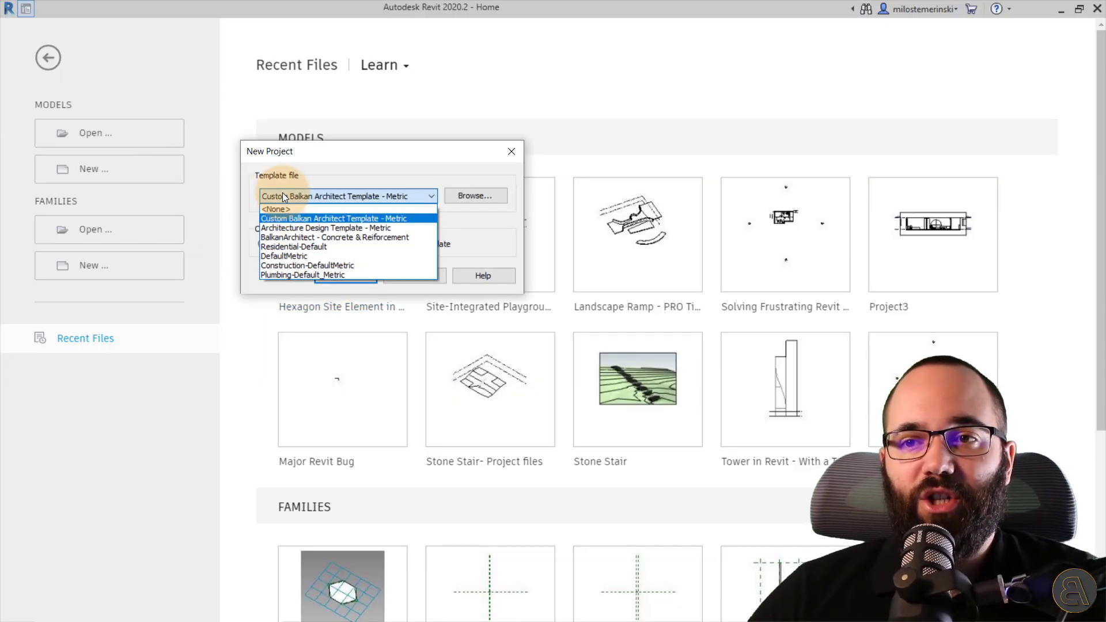
{"action": "left_click", "coordinate": [291, 228]}
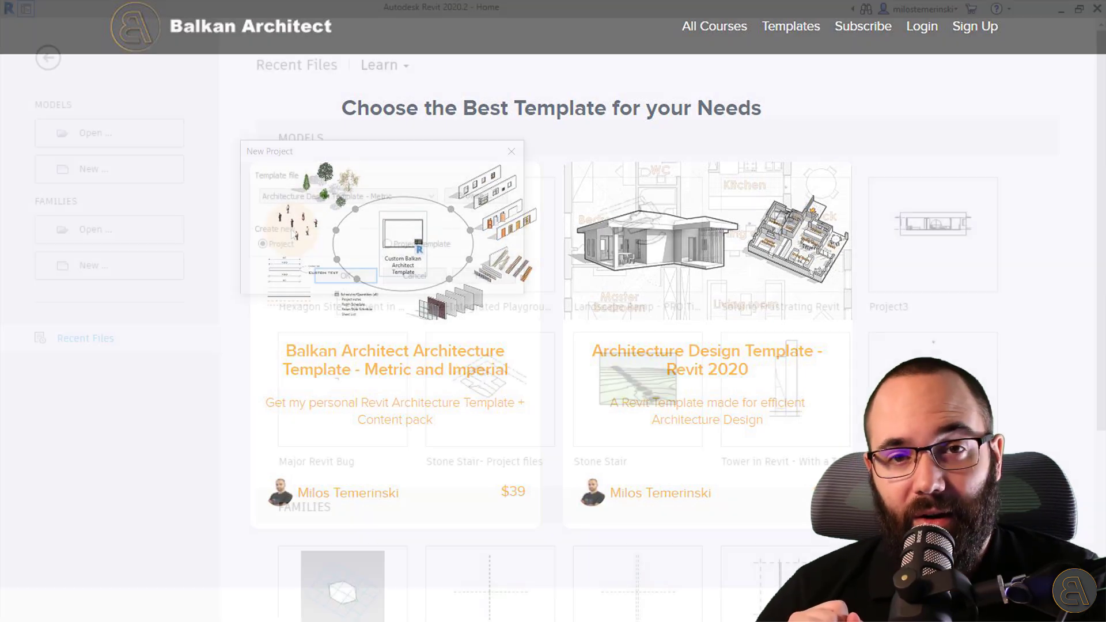
{"action": "left_click", "coordinate": [348, 275]}
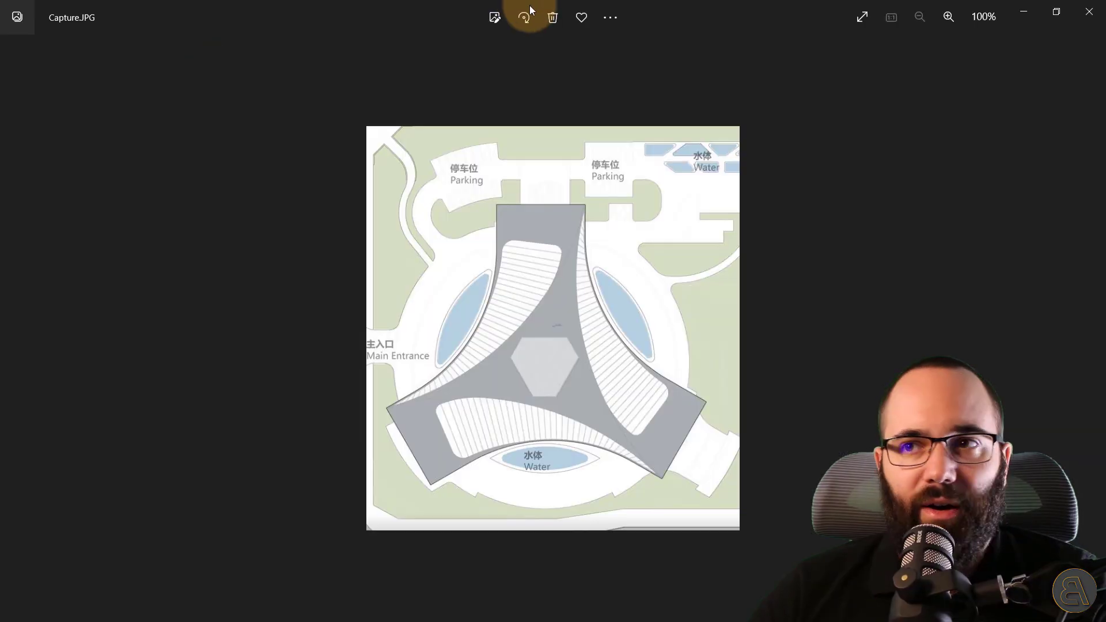
Move the Capture.JPG reference window off the Revit window and open the Site floor plan
{"action": "left_click_drag", "start_coordinate": [452, 8], "coordinate": [447, 57]}
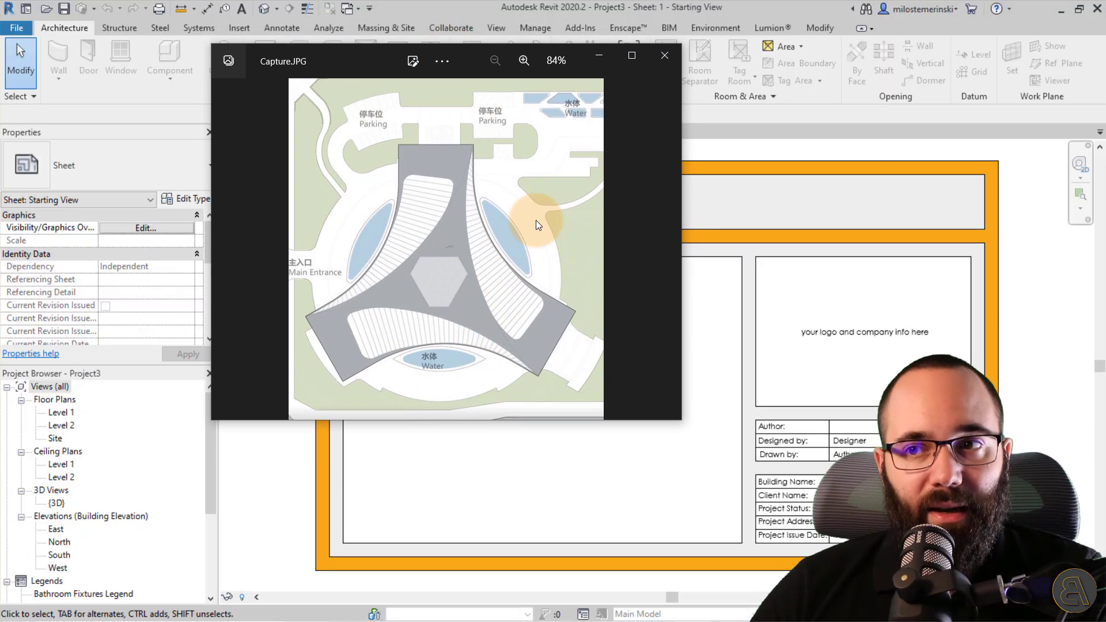
{"action": "left_click_drag", "start_coordinate": [472, 48], "coordinate": [0, 161]}
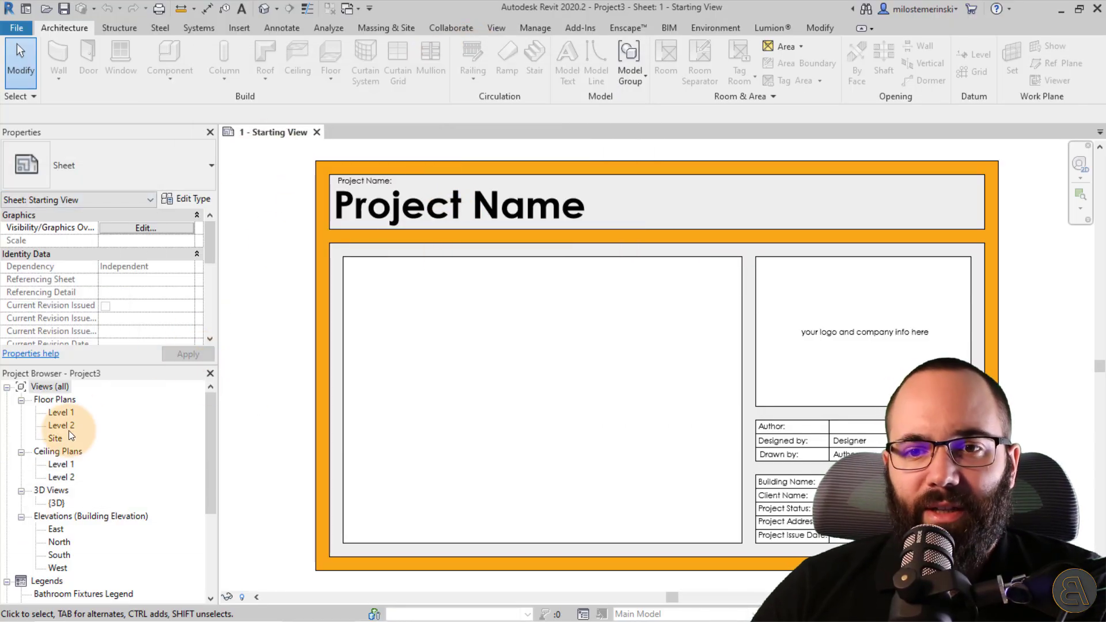
{"action": "double_click", "coordinate": [54, 437]}
{"action": "middle_click_drag", "start_coordinate": [609, 347], "coordinate": [501, 351]}
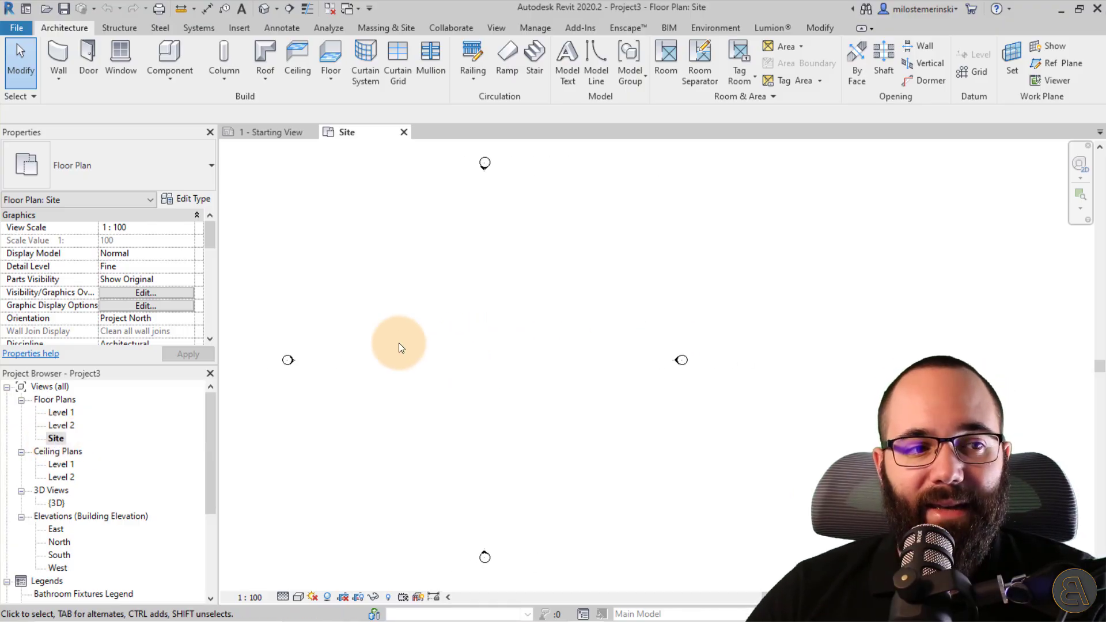
Insert the Capture.JPG site plan between the elevation markers and enlarge it to about 3913 wide by 4239 high
{"action": "left_click_drag", "start_coordinate": [0, 253], "coordinate": [444, 332]}
{"action": "left_click", "coordinate": [474, 358]}
{"action": "left_click_drag", "start_coordinate": [562, 452], "coordinate": [662, 562]}
{"action": "left_click_drag", "start_coordinate": [570, 505], "coordinate": [523, 442]}
{"action": "left_click_drag", "start_coordinate": [623, 502], "coordinate": [642, 523]}
{"action": "left_click_drag", "start_coordinate": [506, 461], "coordinate": [505, 431]}
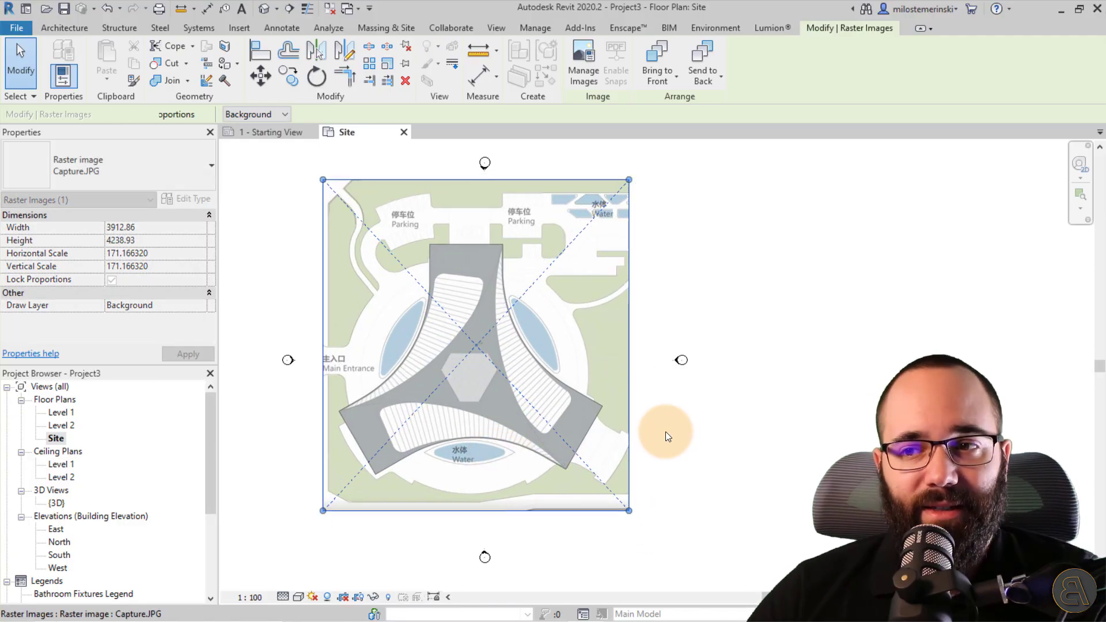
Nudge the site plan image slightly right and down to centre it between the four elevation markers
{"action": "left_click", "coordinate": [669, 431]}
{"action": "left_click", "coordinate": [617, 431]}
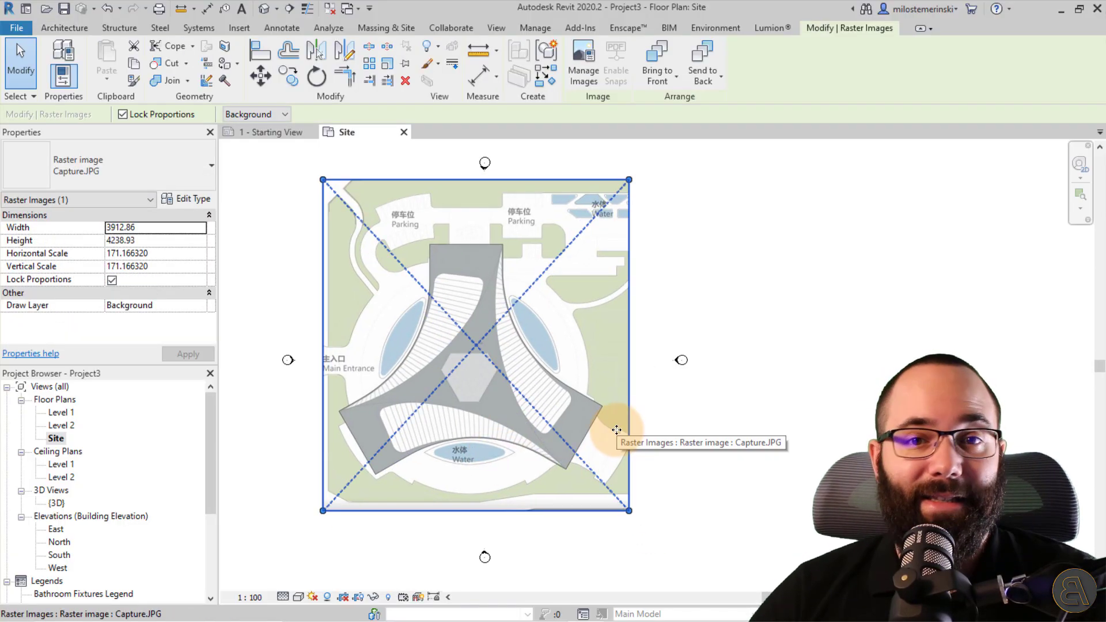
{"action": "key", "text": "Right"}
{"action": "key", "text": "Right"}
{"action": "key", "text": "Right"}
{"action": "key", "text": "Down"}
{"action": "key", "text": "Right"}
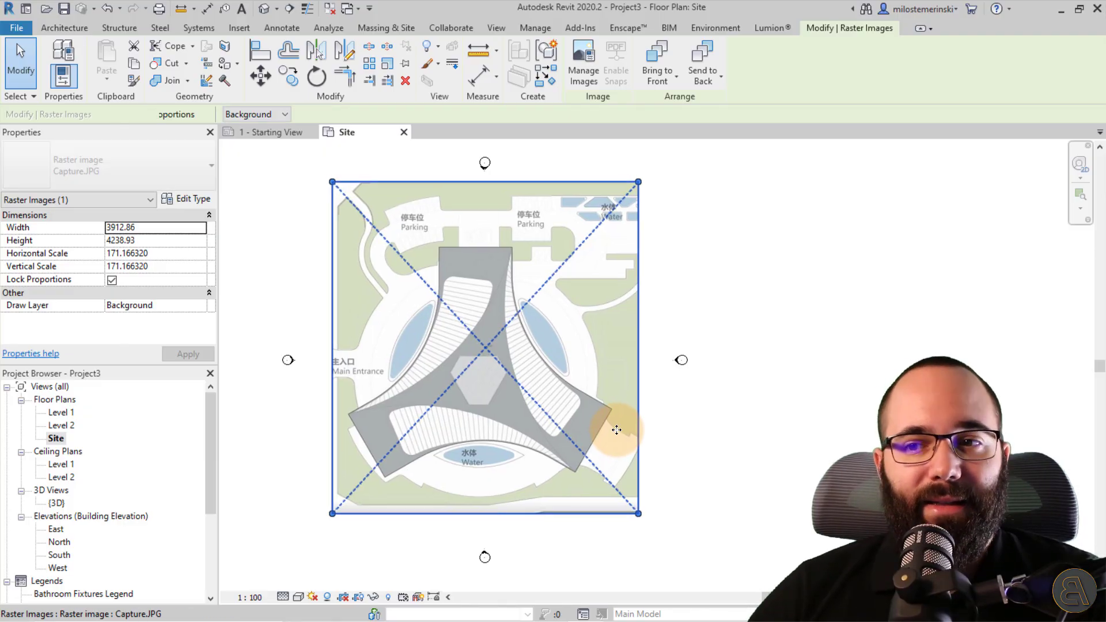
{"action": "key", "text": "Right"}
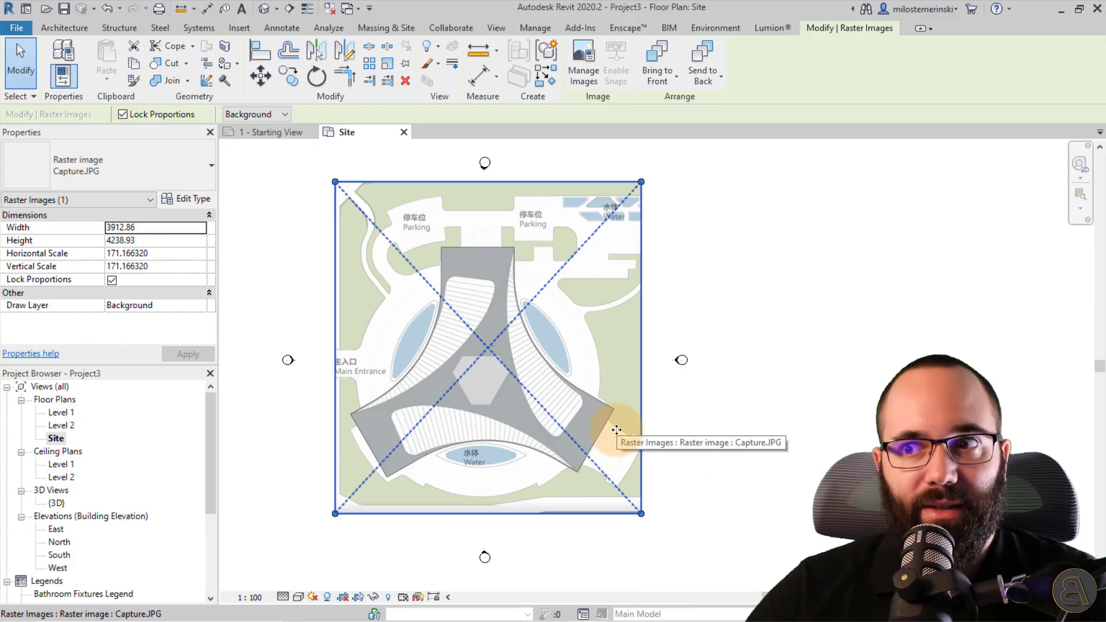
{"action": "left_click", "coordinate": [657, 433]}
{"action": "middle_click_drag", "start_coordinate": [506, 389], "coordinate": [502, 387]}
{"action": "left_click", "coordinate": [502, 389]}
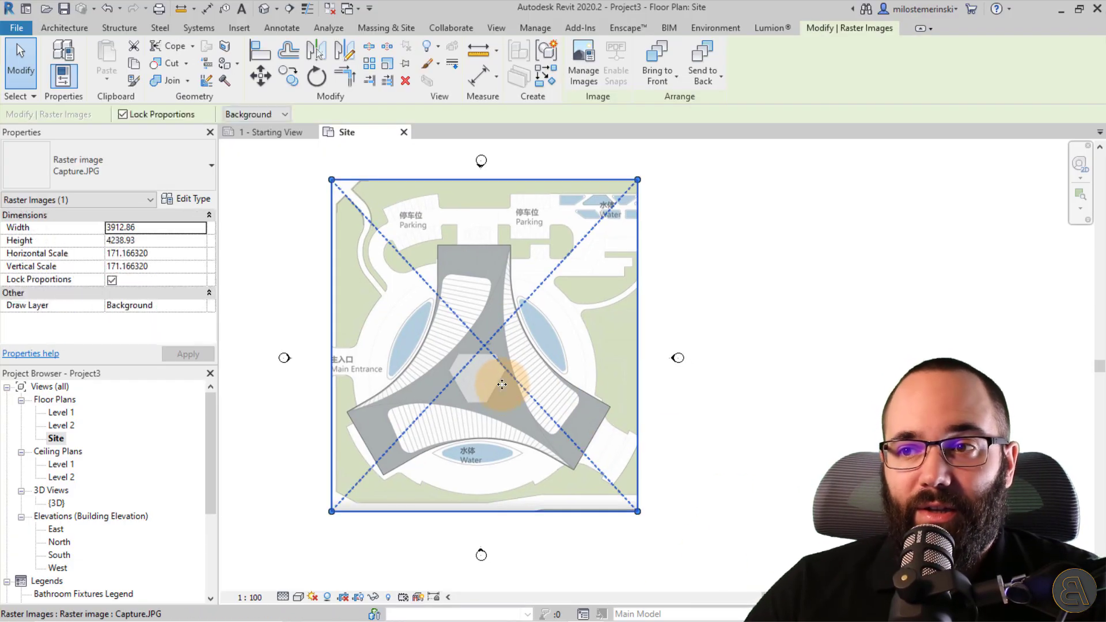
Turn on Show Mass Form and Floors and start an in-place mass named Mass 1
{"action": "left_click", "coordinate": [389, 30]}
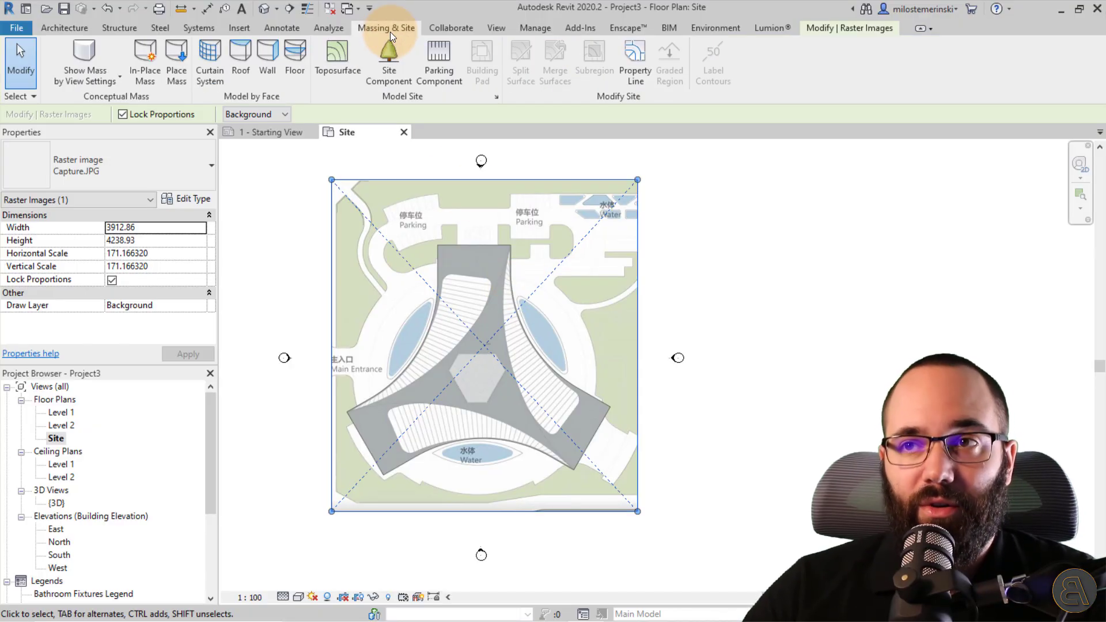
{"action": "left_click", "coordinate": [72, 55]}
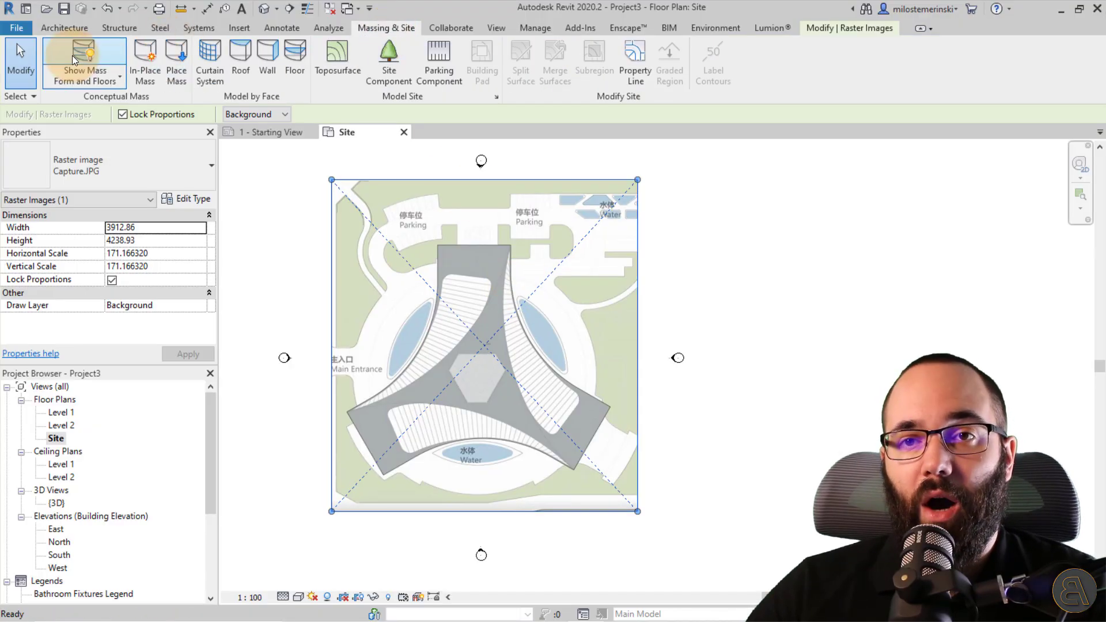
{"action": "left_click", "coordinate": [149, 79]}
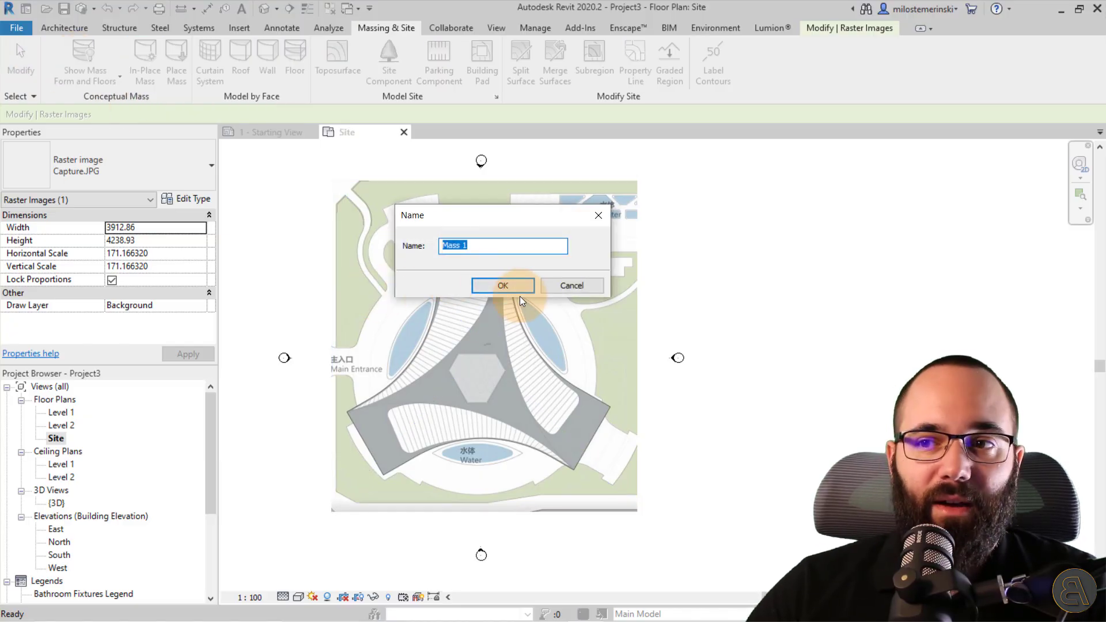
{"action": "left_click", "coordinate": [516, 287]}
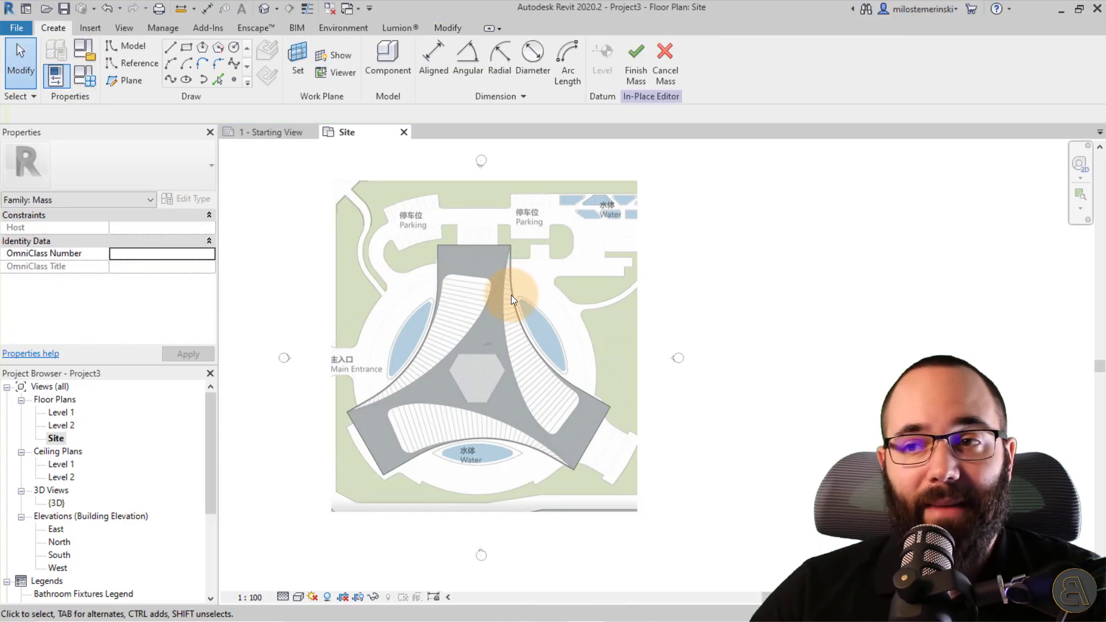
Draw a horizontal model line about 930 long along the outer end of the upper wing, from corner to corner
{"action": "middle_click_drag", "start_coordinate": [714, 298], "coordinate": [718, 300]}
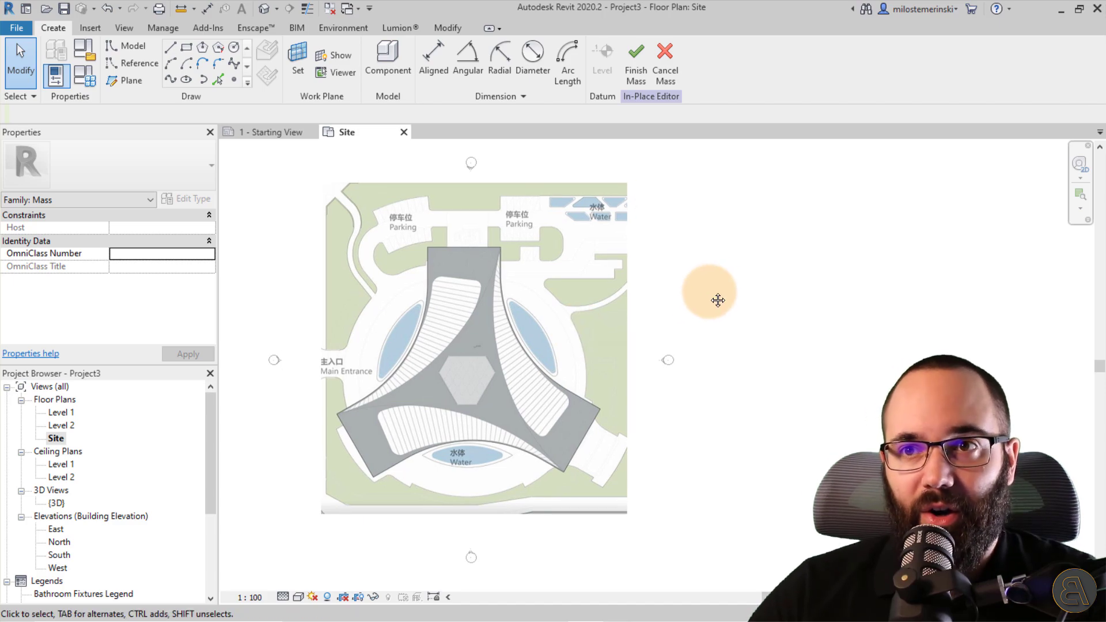
{"action": "left_click", "coordinate": [175, 51]}
{"action": "scroll", "coordinate": [436, 256], "scroll_direction": "up", "scroll_amount": 2}
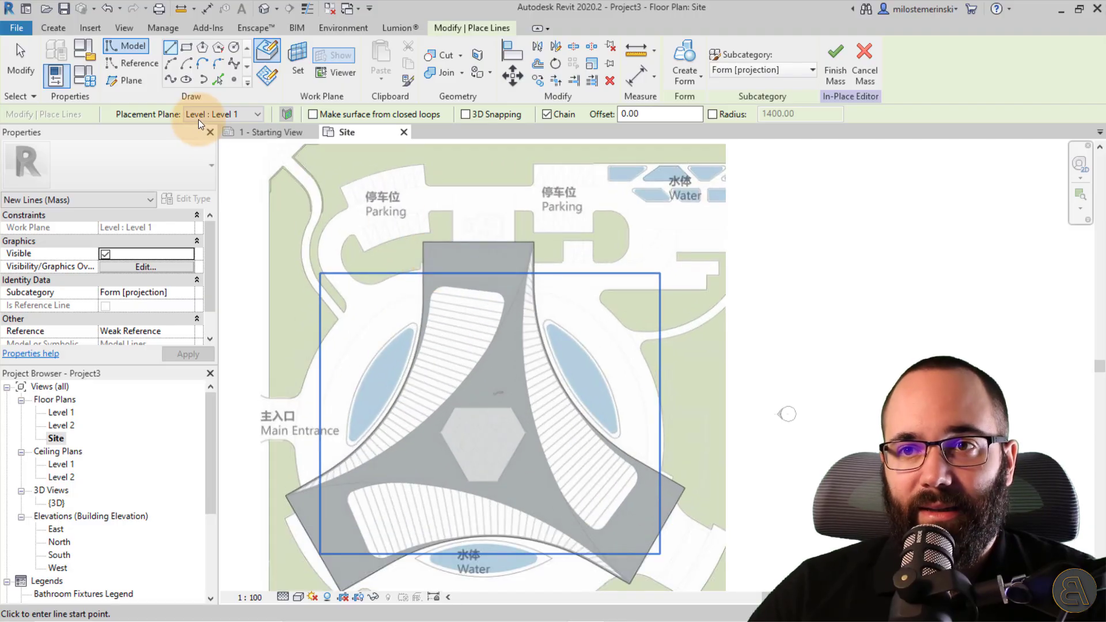
{"action": "scroll", "coordinate": [441, 266], "scroll_direction": "up", "scroll_amount": 8}
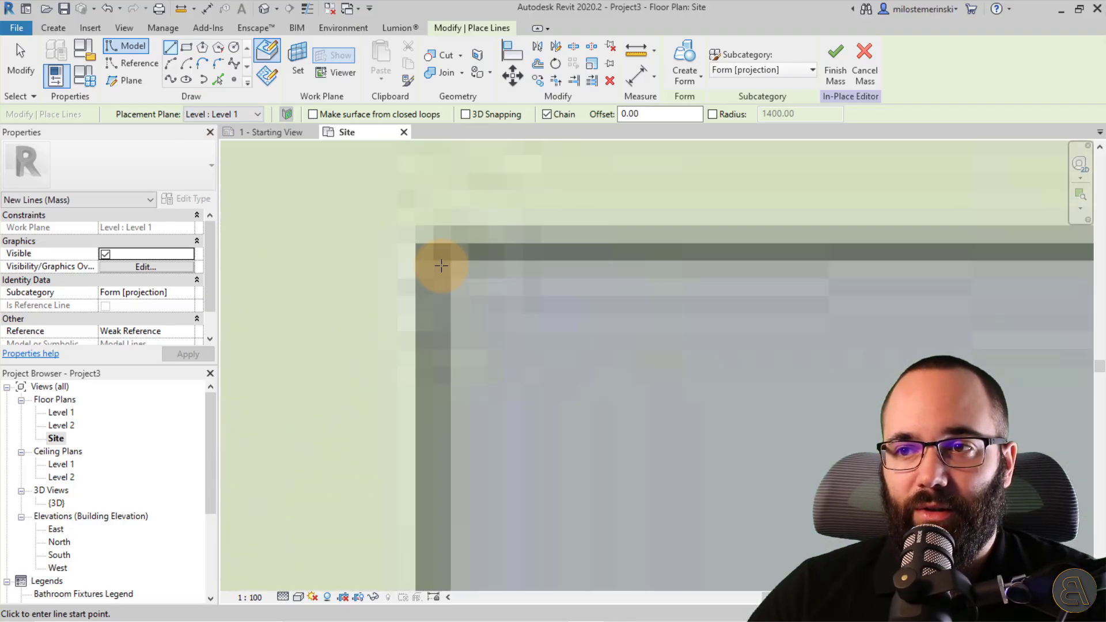
{"action": "left_click", "coordinate": [436, 251]}
{"action": "scroll", "coordinate": [674, 279], "scroll_direction": "down", "scroll_amount": 5}
{"action": "scroll", "coordinate": [371, 271], "scroll_direction": "up", "scroll_amount": 6}
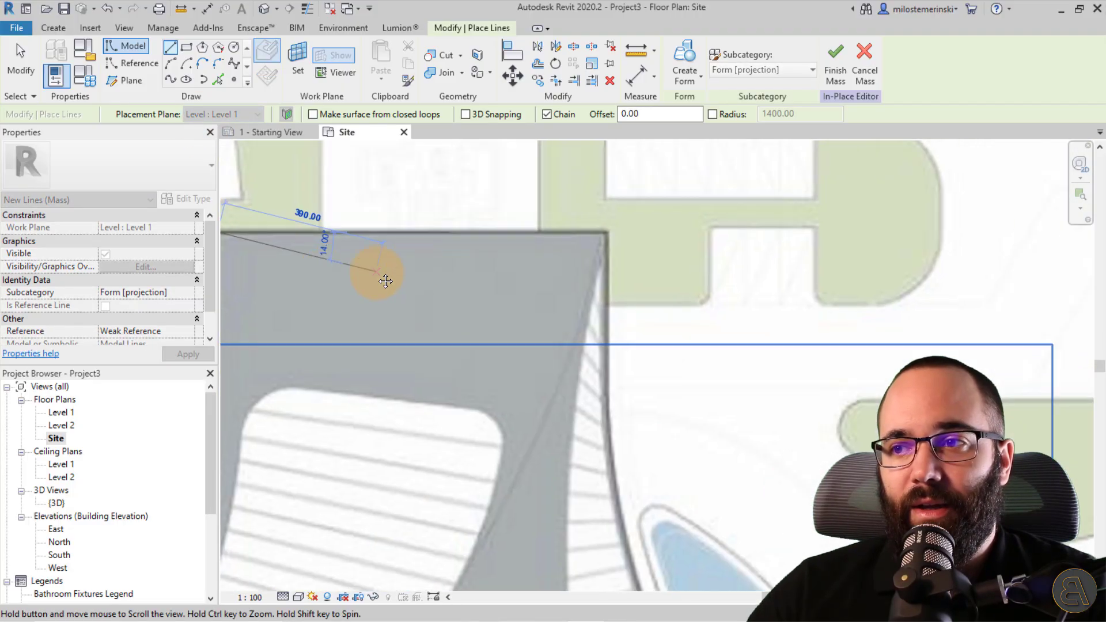
{"action": "scroll", "coordinate": [697, 206], "scroll_direction": "up", "scroll_amount": 1}
{"action": "left_click", "coordinate": [727, 203]}
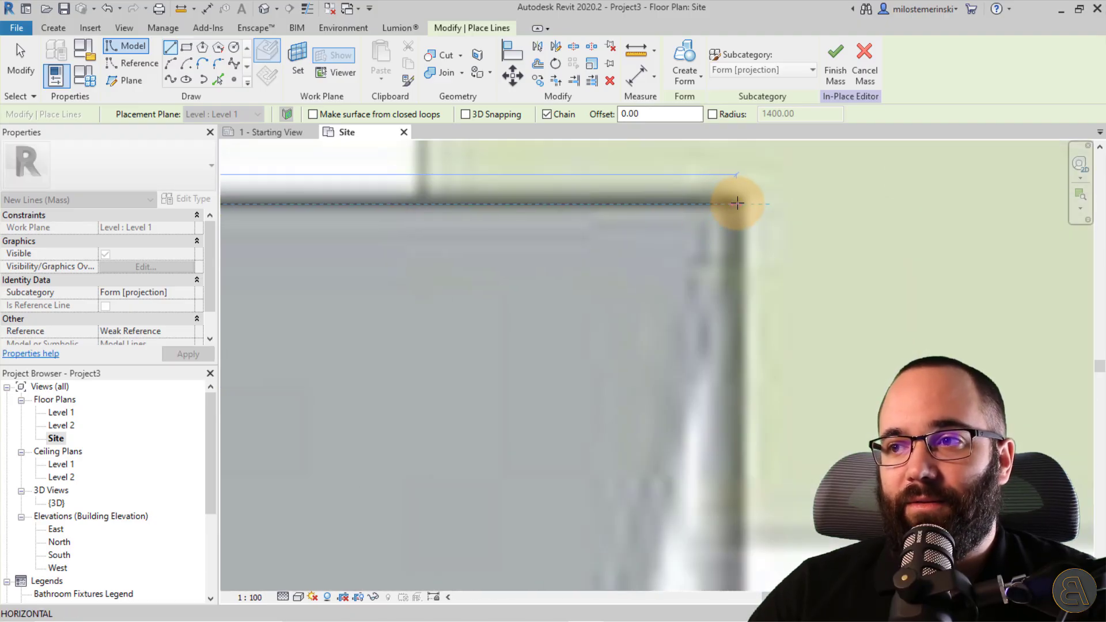
{"action": "scroll", "coordinate": [576, 251], "scroll_direction": "down", "scroll_amount": 6}
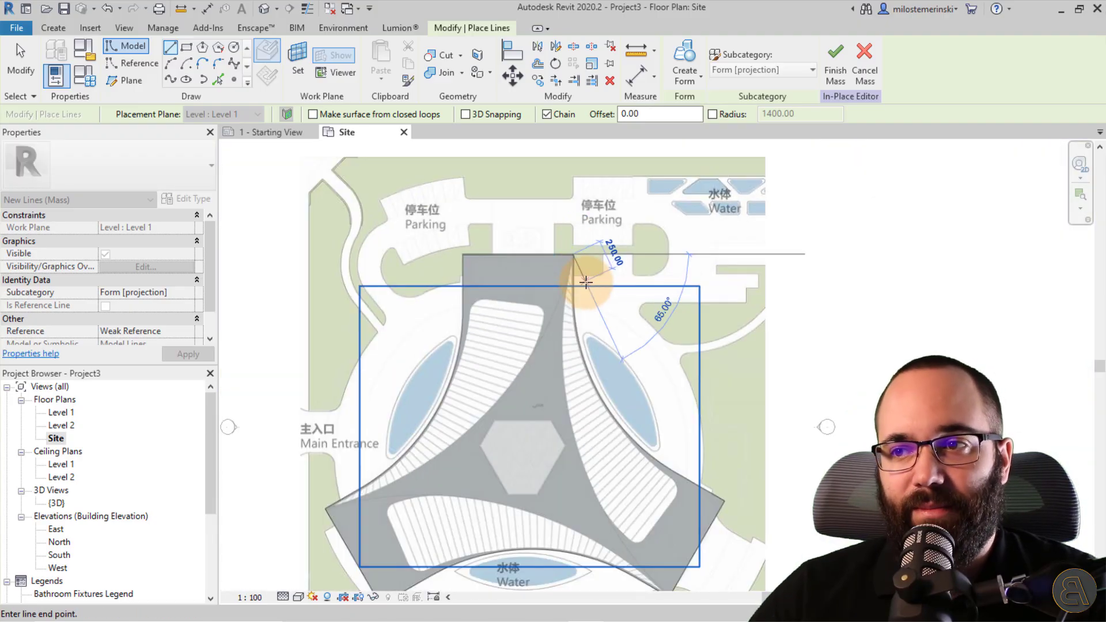
{"action": "key", "text": "Escape"}
{"action": "key", "text": "Escape"}
{"action": "middle_click_drag", "start_coordinate": [513, 252], "coordinate": [468, 243]}
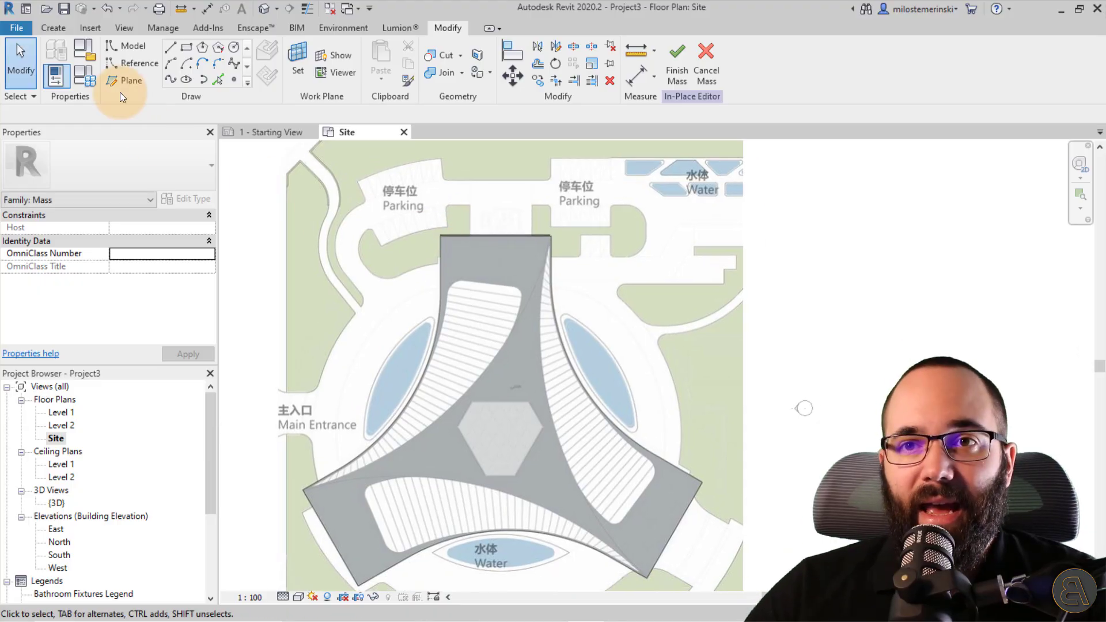
Place a vertical reference plane through the midpoint of the upper wing's end line, crossing the whole building and extending beyond the wing
{"action": "left_click", "coordinate": [120, 85]}
{"action": "left_click", "coordinate": [496, 235]}
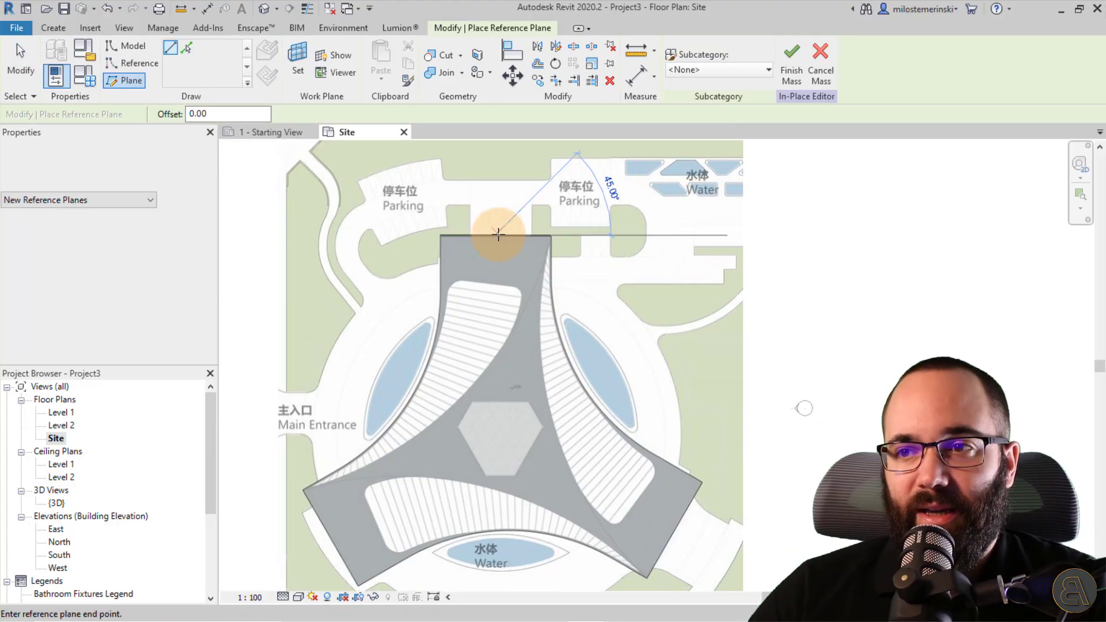
{"action": "scroll", "coordinate": [504, 323], "scroll_direction": "down", "scroll_amount": 2}
{"action": "middle_click_drag", "start_coordinate": [505, 324], "coordinate": [497, 249]}
{"action": "left_click", "coordinate": [492, 473]}
{"action": "key", "text": "Escape"}
{"action": "key", "text": "Escape"}
{"action": "left_click", "coordinate": [491, 225]}
{"action": "left_click_drag", "start_coordinate": [491, 188], "coordinate": [492, 151]}
{"action": "left_click", "coordinate": [453, 277]}
{"action": "scroll", "coordinate": [455, 257], "scroll_direction": "up", "scroll_amount": 2}
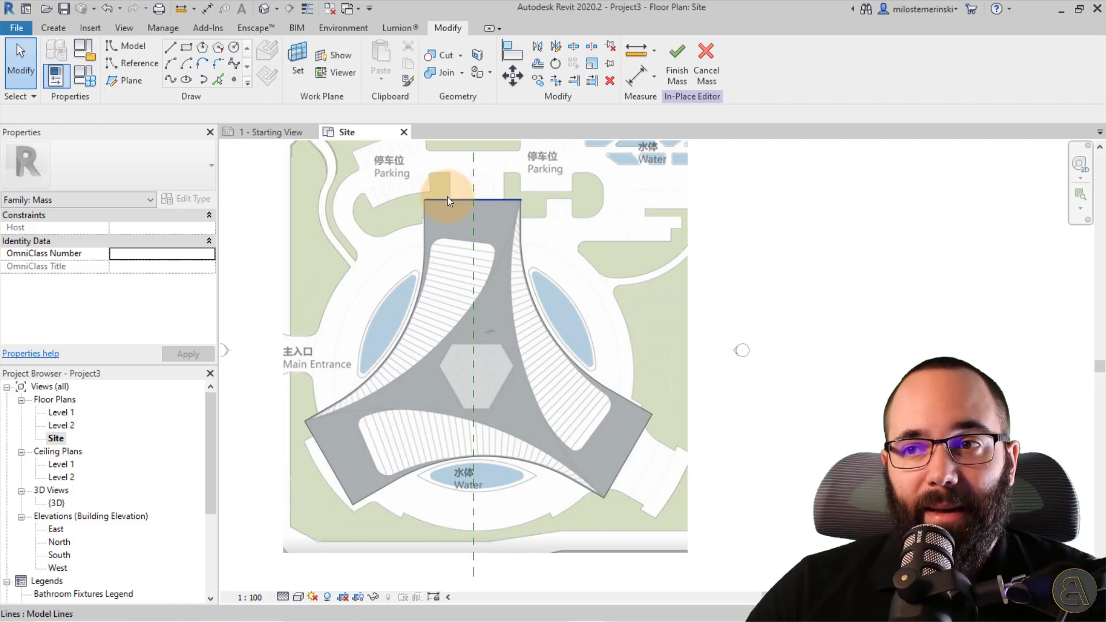
Draw a model line about 930 long at 60° along the outer end of the lower-left wing, from corner to corner
{"action": "left_click", "coordinate": [466, 200]}
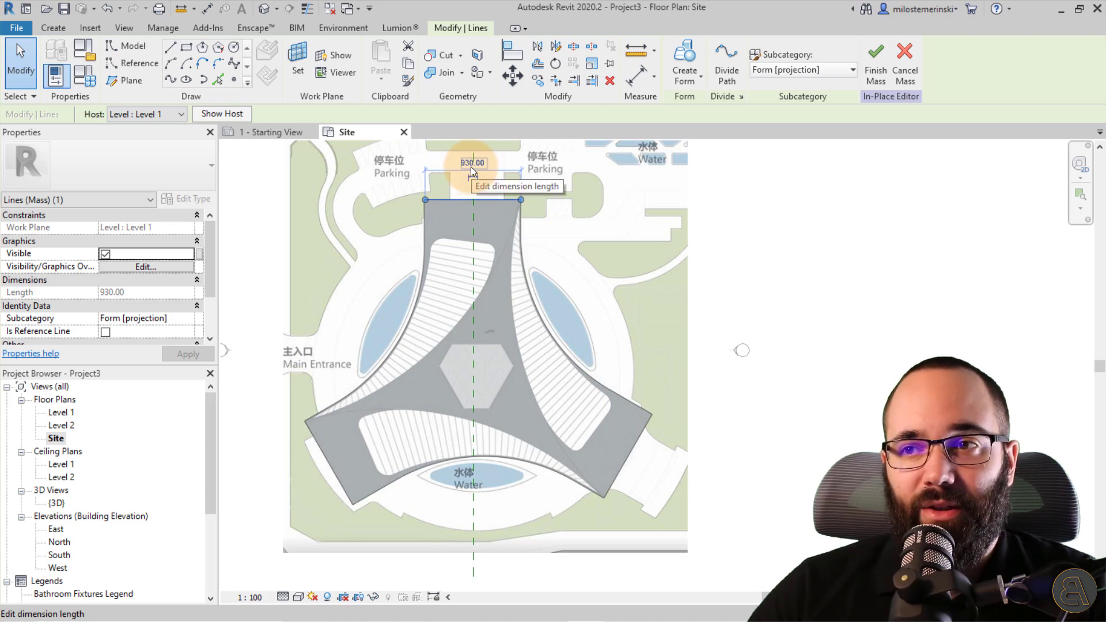
{"action": "left_click", "coordinate": [171, 48]}
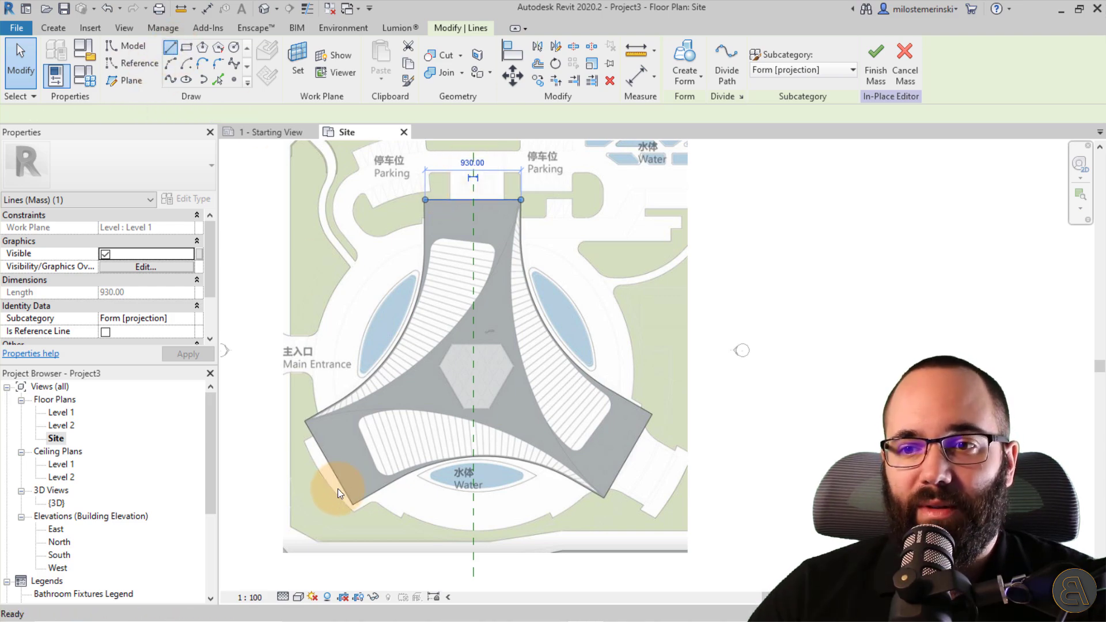
{"action": "scroll", "coordinate": [303, 437], "scroll_direction": "up", "scroll_amount": 3}
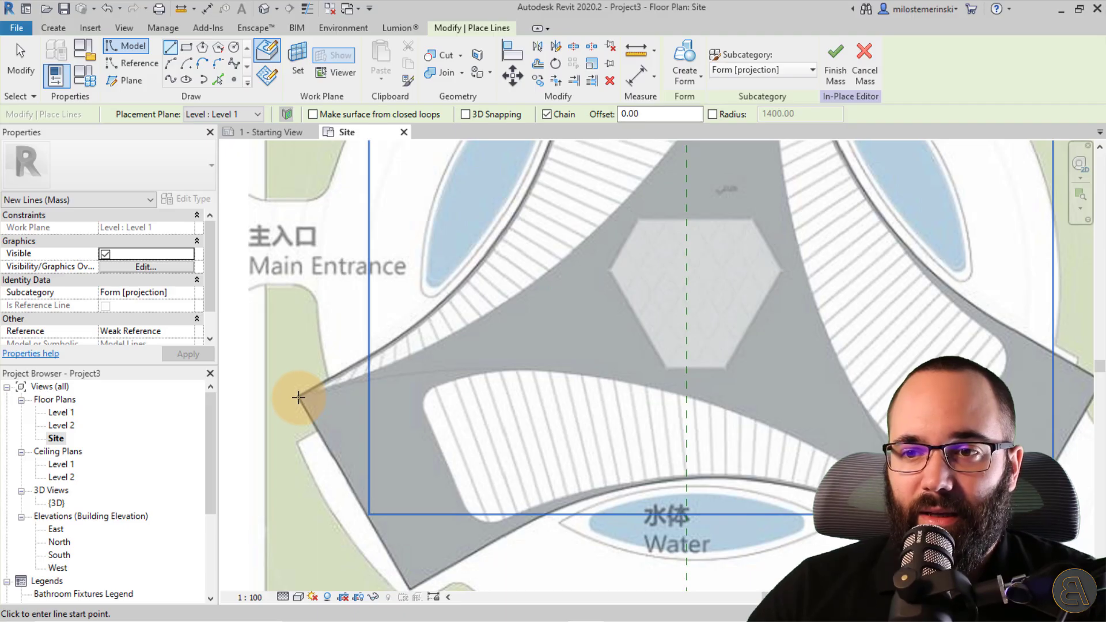
{"action": "left_click", "coordinate": [297, 396]}
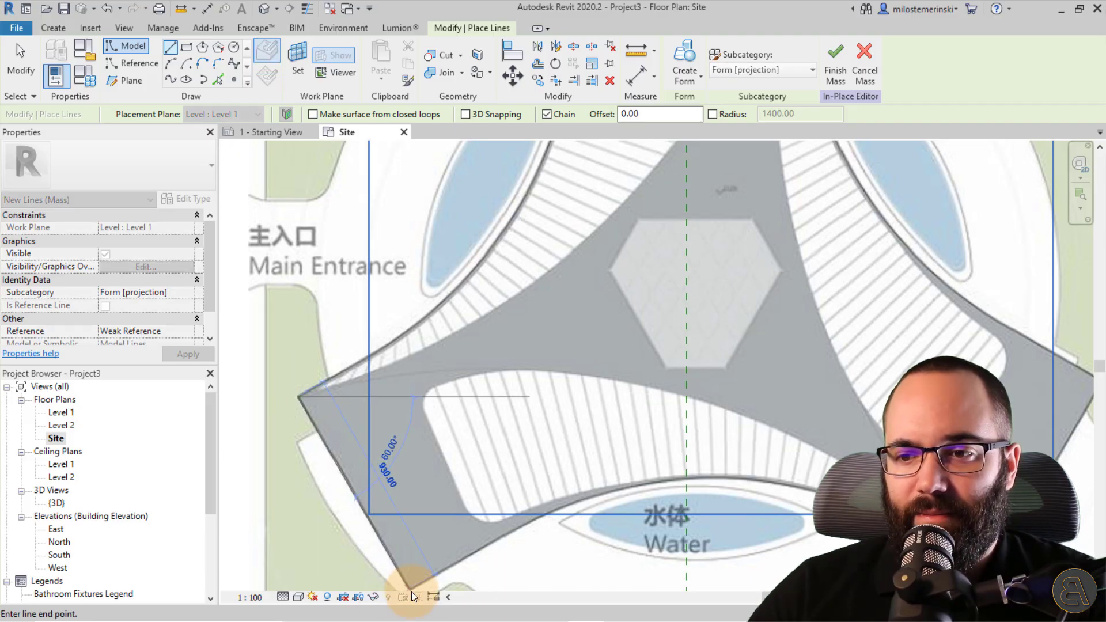
{"action": "middle_click_drag", "start_coordinate": [409, 588], "coordinate": [362, 487]}
{"action": "scroll", "coordinate": [364, 489], "scroll_direction": "up", "scroll_amount": 2}
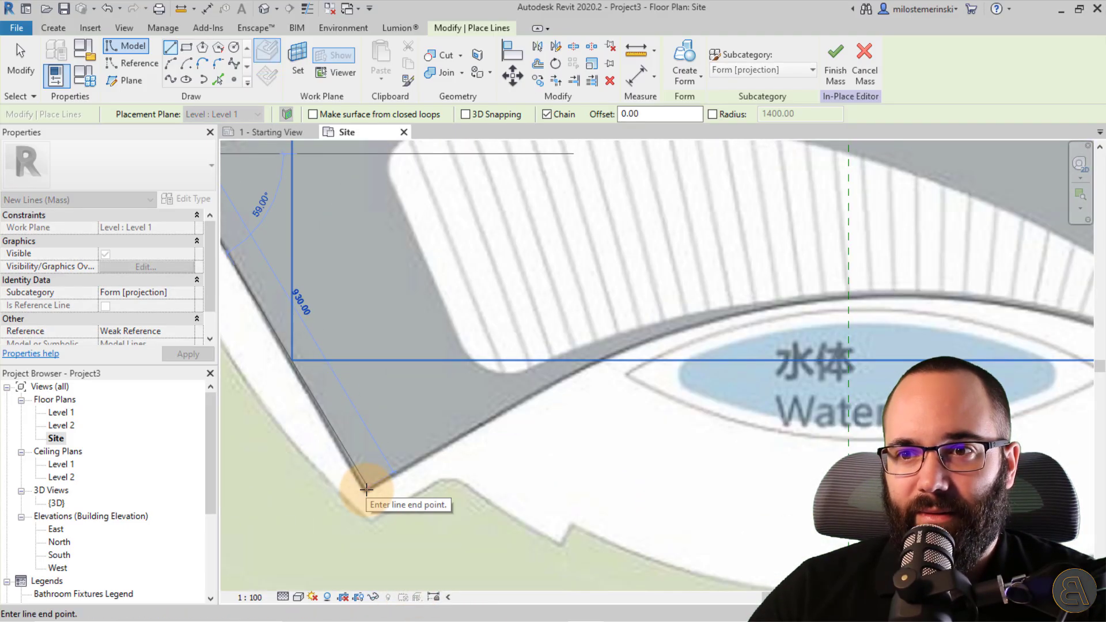
{"action": "left_click", "coordinate": [366, 489]}
{"action": "key", "text": "Escape"}
{"action": "key", "text": "Escape"}
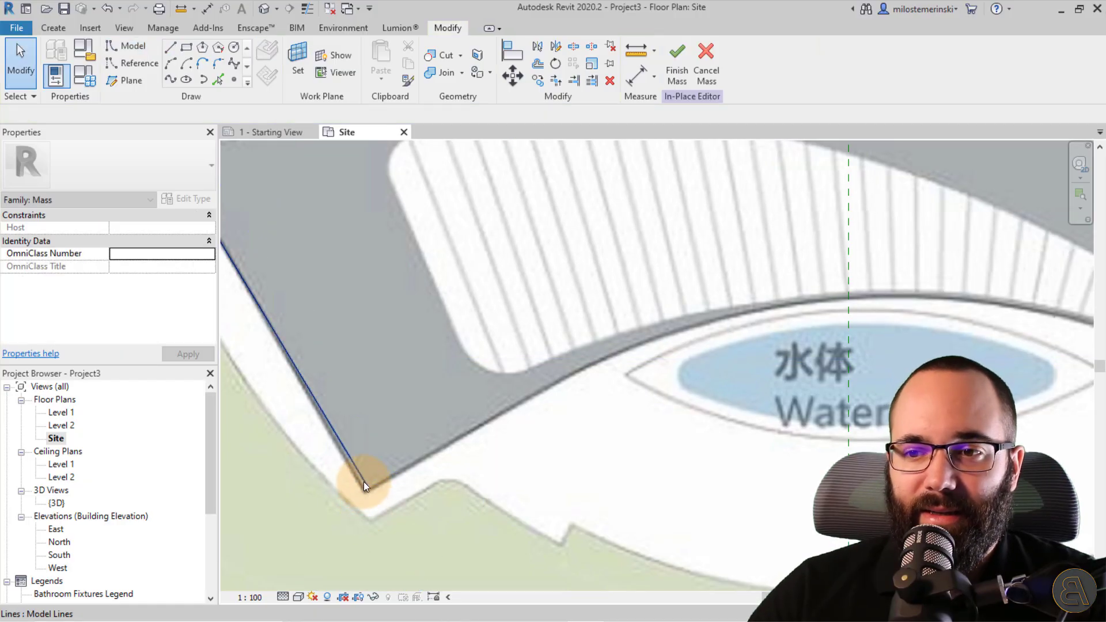
{"action": "left_click", "coordinate": [368, 490]}
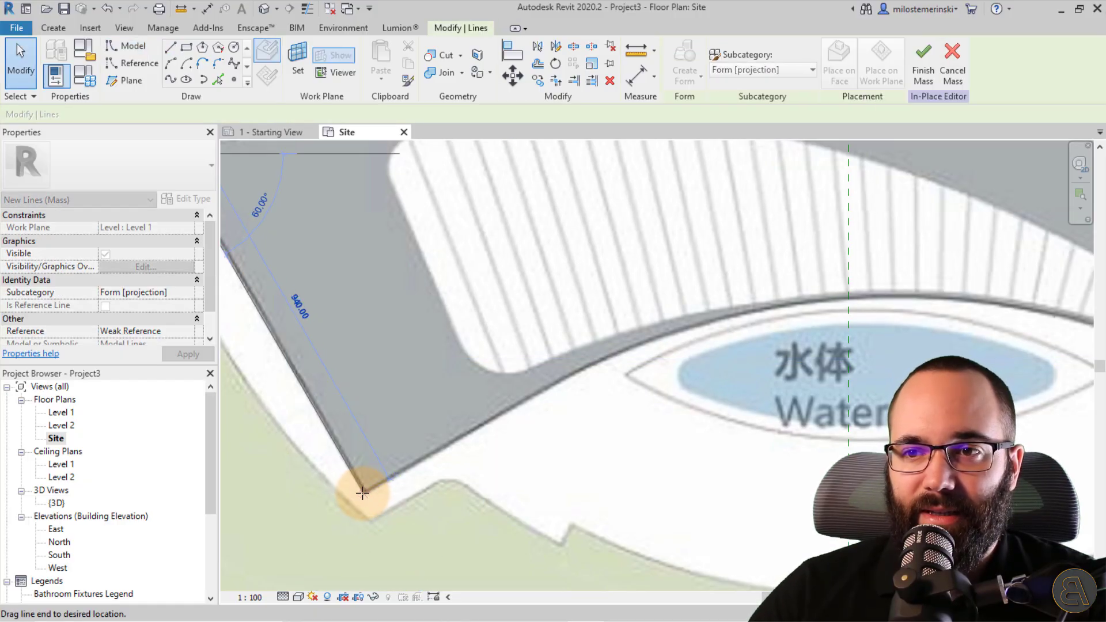
{"action": "key", "text": "Escape"}
{"action": "scroll", "coordinate": [366, 507], "scroll_direction": "down", "scroll_amount": 5}
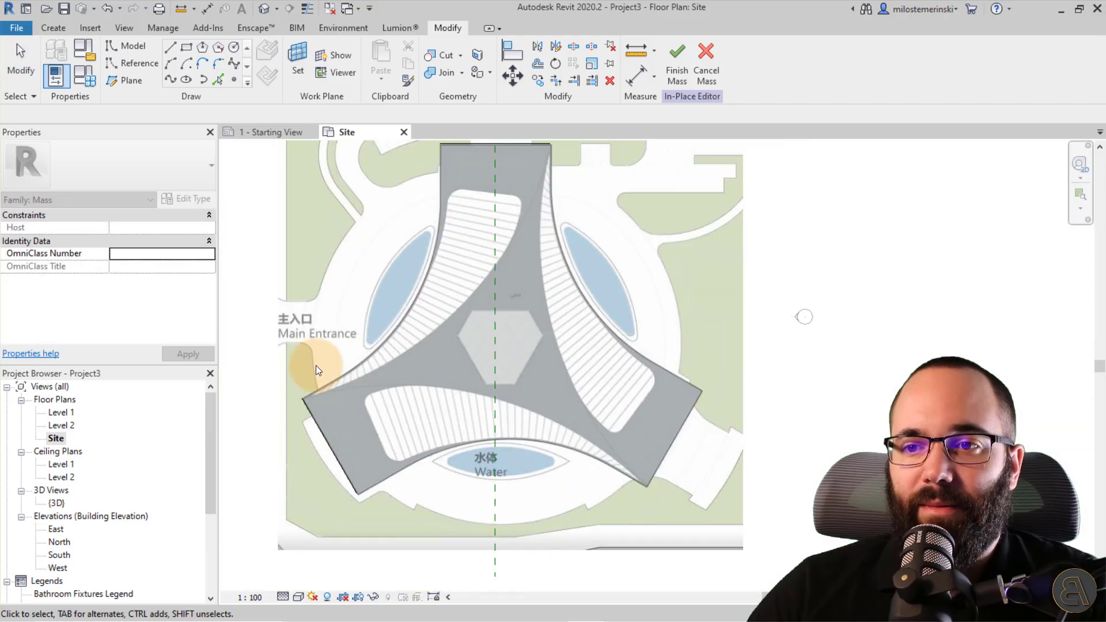
Place a reference plane perpendicular to the lower-left wing's end line from its midpoint through the building centre, and extend both ends past the building
{"action": "left_click", "coordinate": [127, 81]}
{"action": "left_click", "coordinate": [332, 448]}
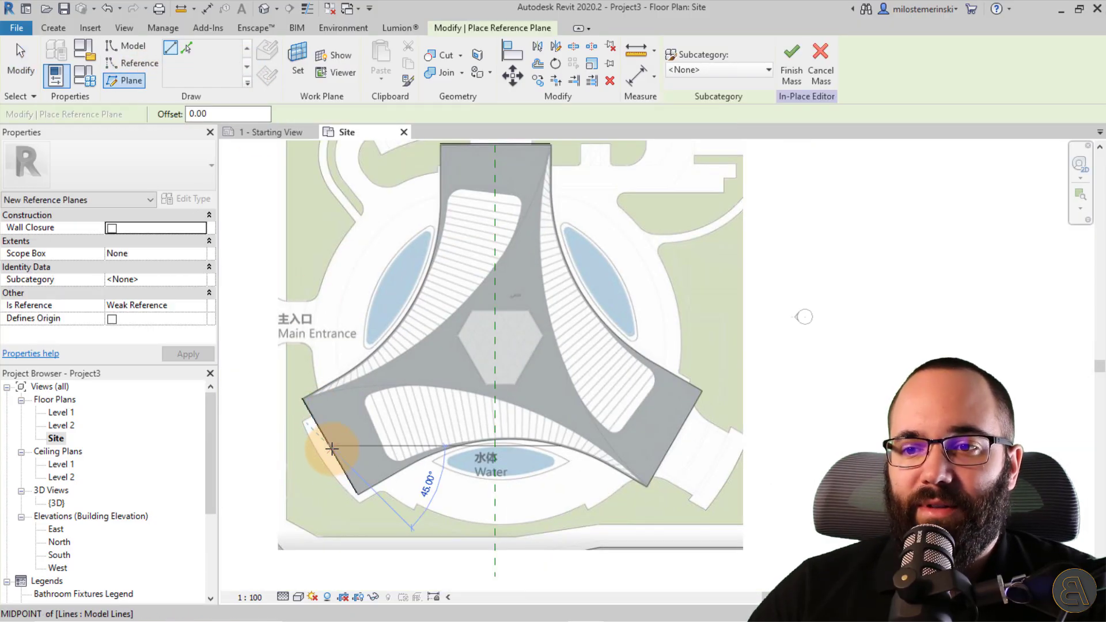
{"action": "left_click", "coordinate": [595, 290]}
{"action": "key", "text": "Escape"}
{"action": "key", "text": "Escape"}
{"action": "left_click", "coordinate": [545, 321]}
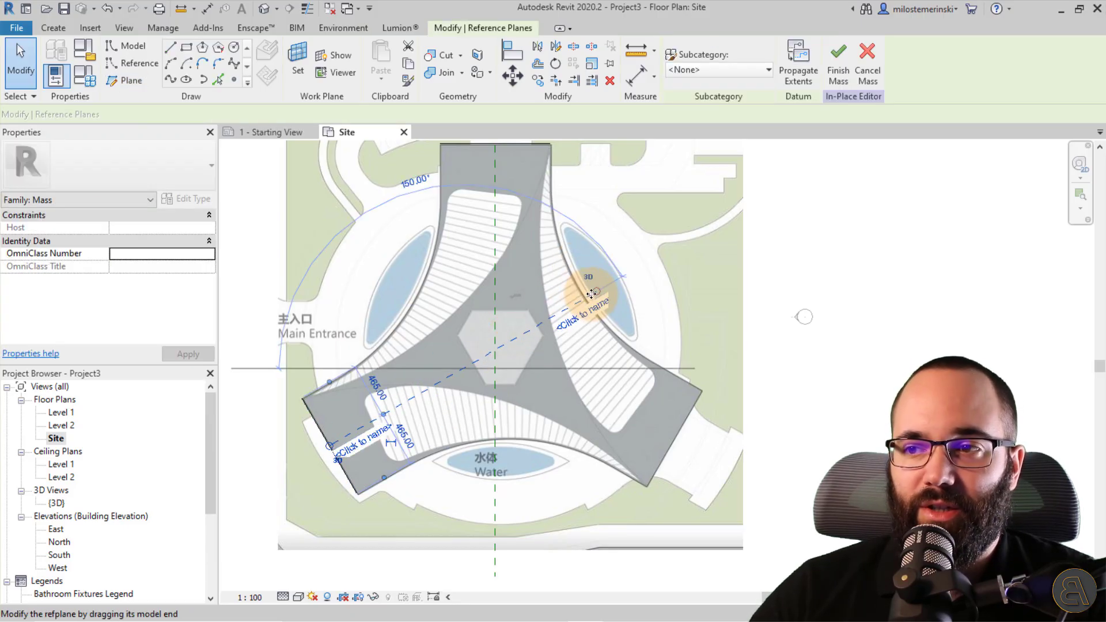
{"action": "left_click_drag", "start_coordinate": [596, 292], "coordinate": [645, 263]}
{"action": "key", "text": "Escape"}
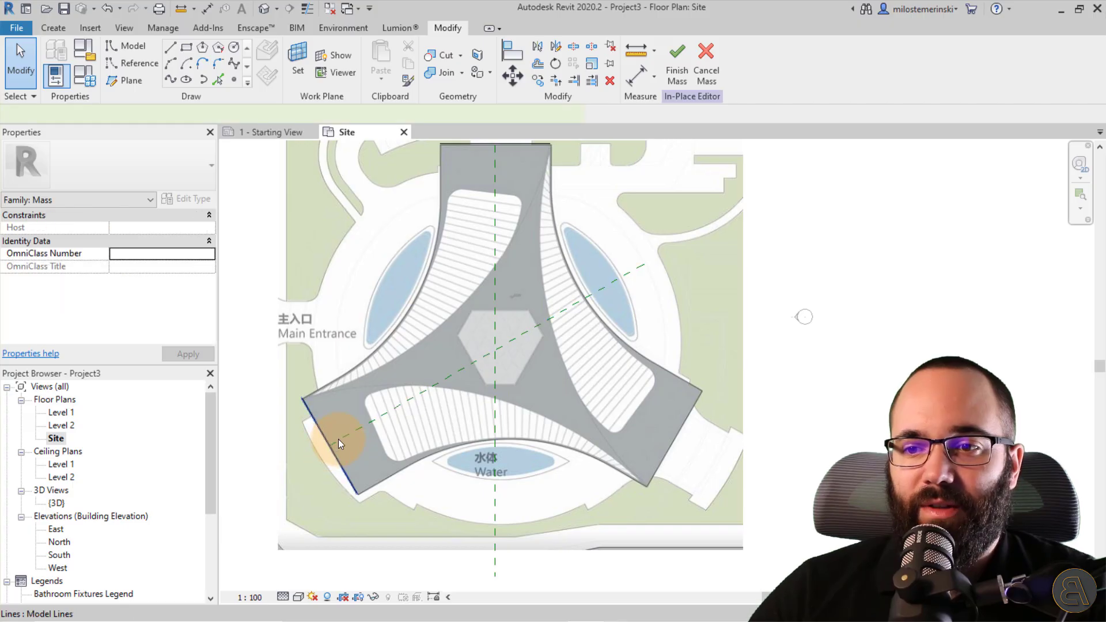
{"action": "left_click", "coordinate": [333, 444]}
{"action": "left_click_drag", "start_coordinate": [333, 445], "coordinate": [276, 476]}
{"action": "key", "text": "Escape"}
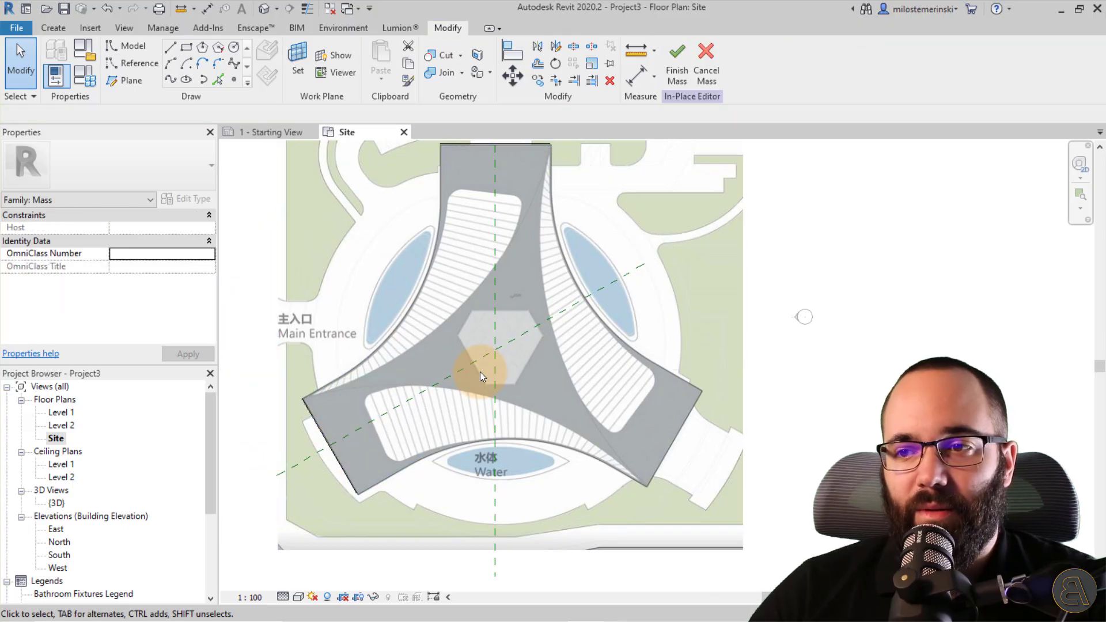
Check the angles of the lower-left wing's end line and of its diagonal reference plane
{"action": "scroll", "coordinate": [444, 378], "scroll_direction": "down", "scroll_amount": 2}
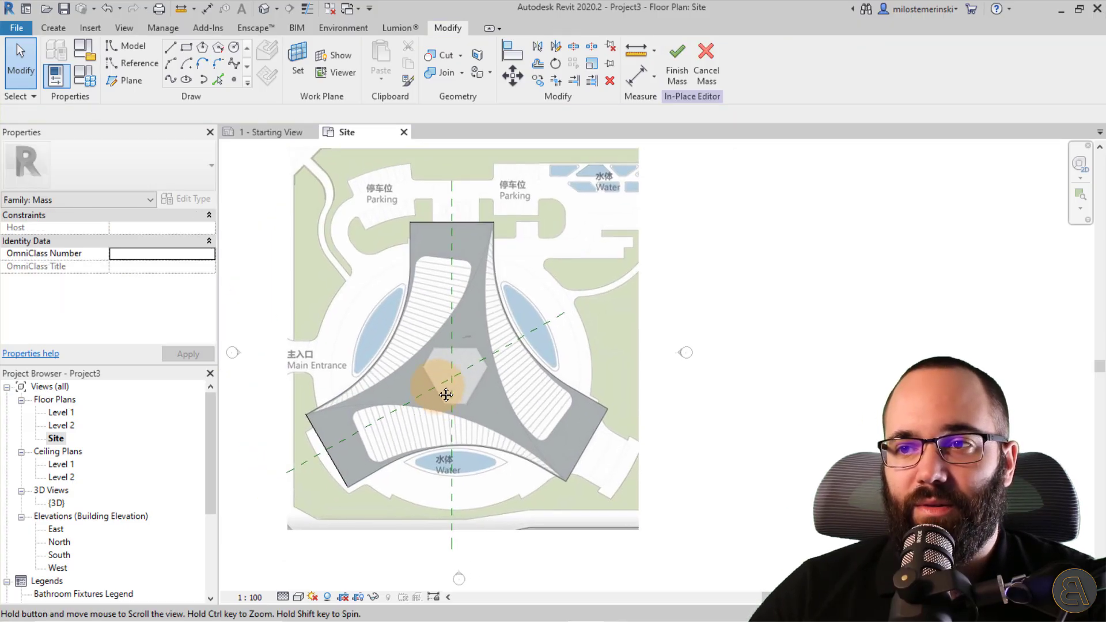
{"action": "left_click", "coordinate": [320, 444]}
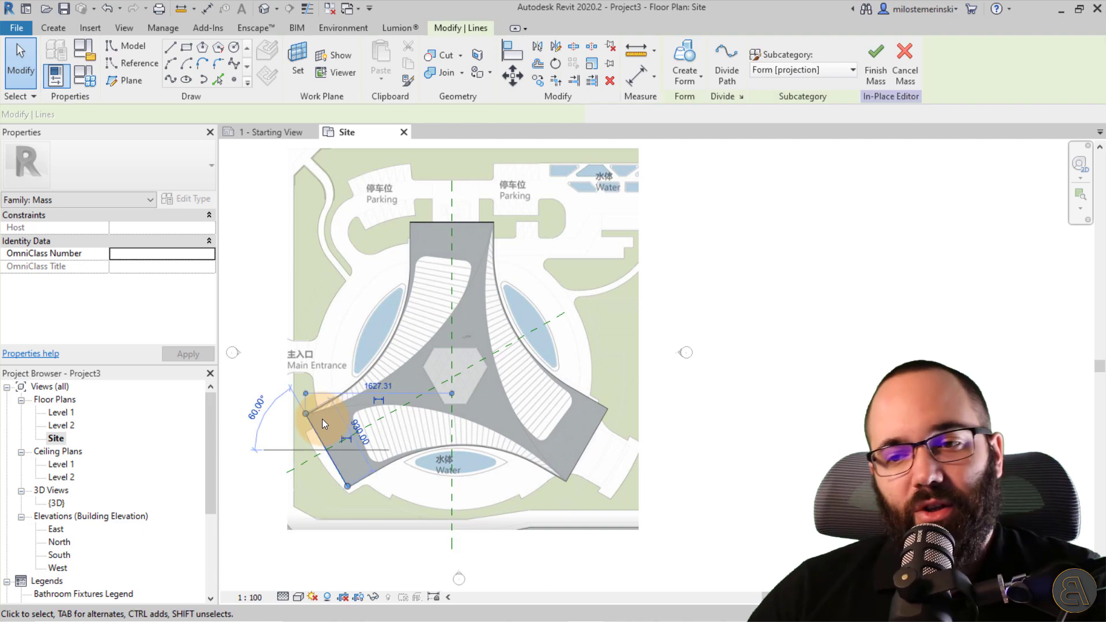
{"action": "key", "text": "Escape"}
{"action": "left_click", "coordinate": [470, 372]}
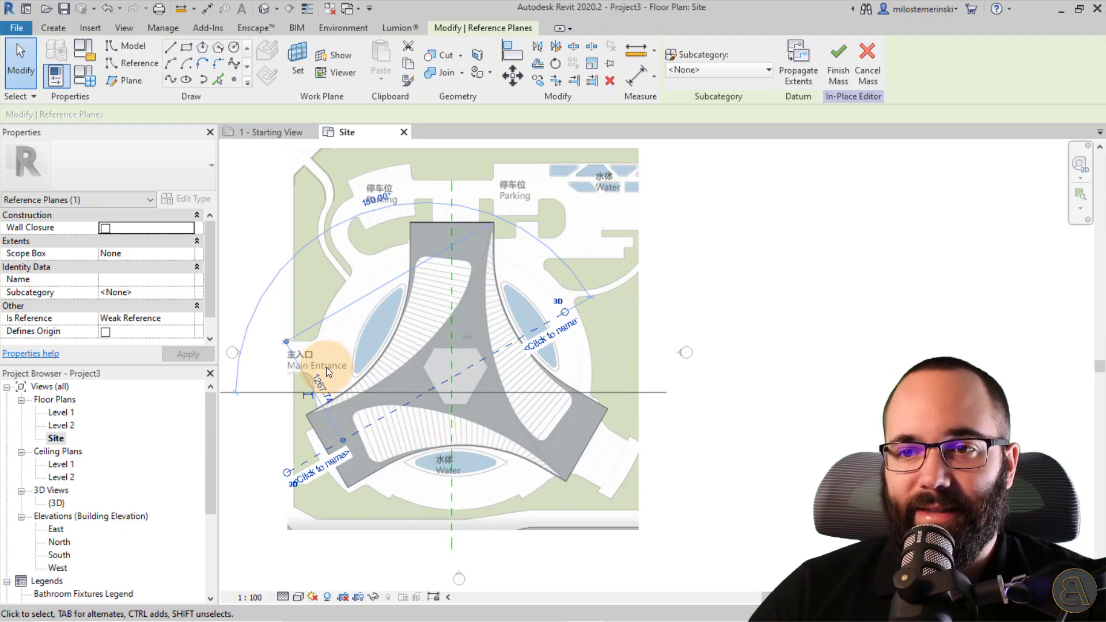
{"action": "left_click", "coordinate": [370, 203]}
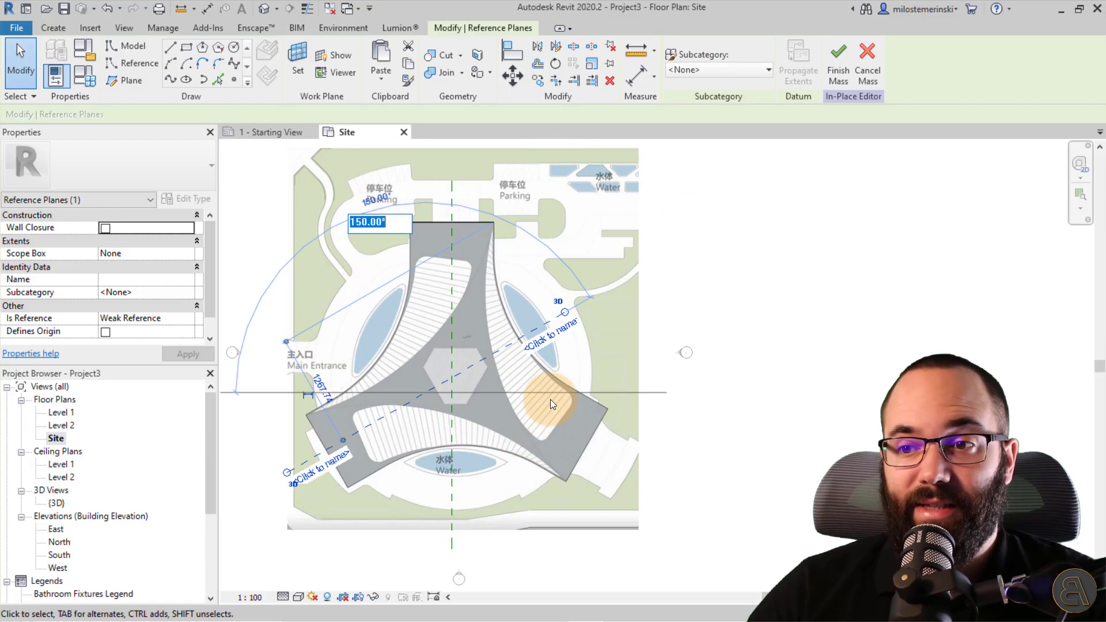
{"action": "key", "text": "Escape"}
{"action": "key", "text": "Escape"}
{"action": "scroll", "coordinate": [426, 202], "scroll_direction": "up", "scroll_amount": 2}
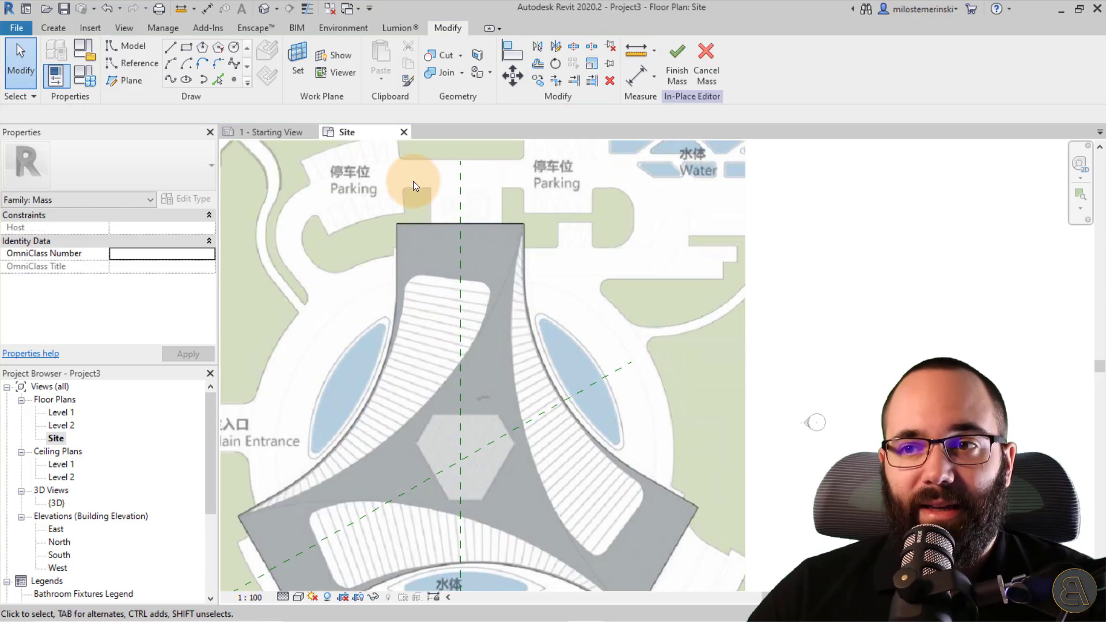
Draw three model lines that close a rectangle 300 deep above the upper wing's end line
{"action": "left_click", "coordinate": [170, 46]}
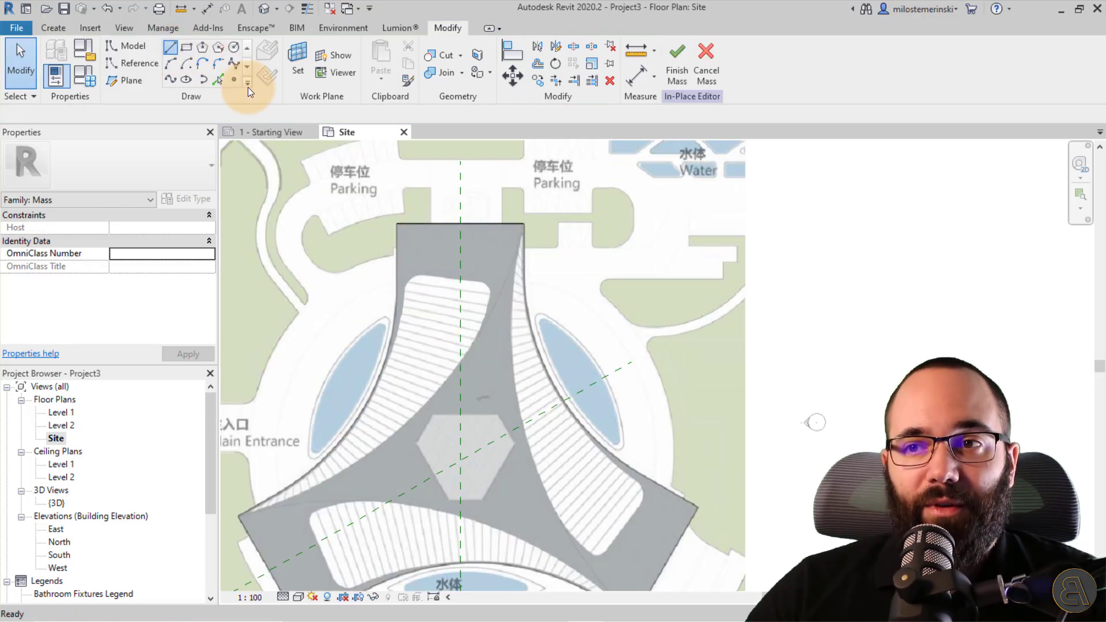
{"action": "left_click", "coordinate": [398, 224]}
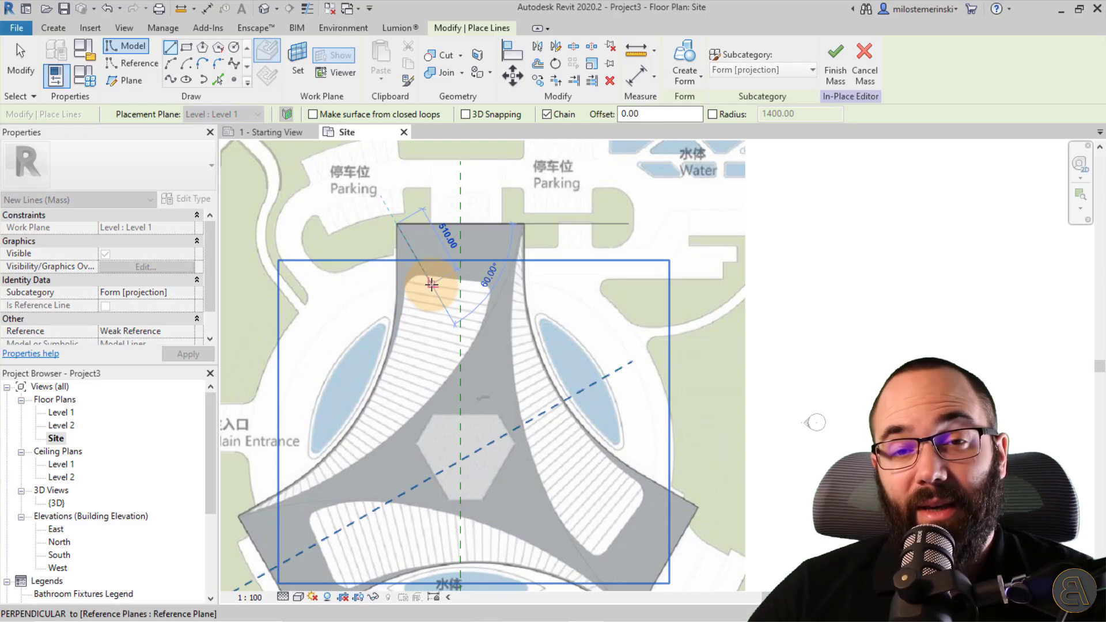
{"action": "left_click", "coordinate": [396, 182]}
{"action": "left_click", "coordinate": [523, 182]}
{"action": "left_click", "coordinate": [523, 223]}
{"action": "key", "text": "Escape"}
{"action": "key", "text": "Escape"}
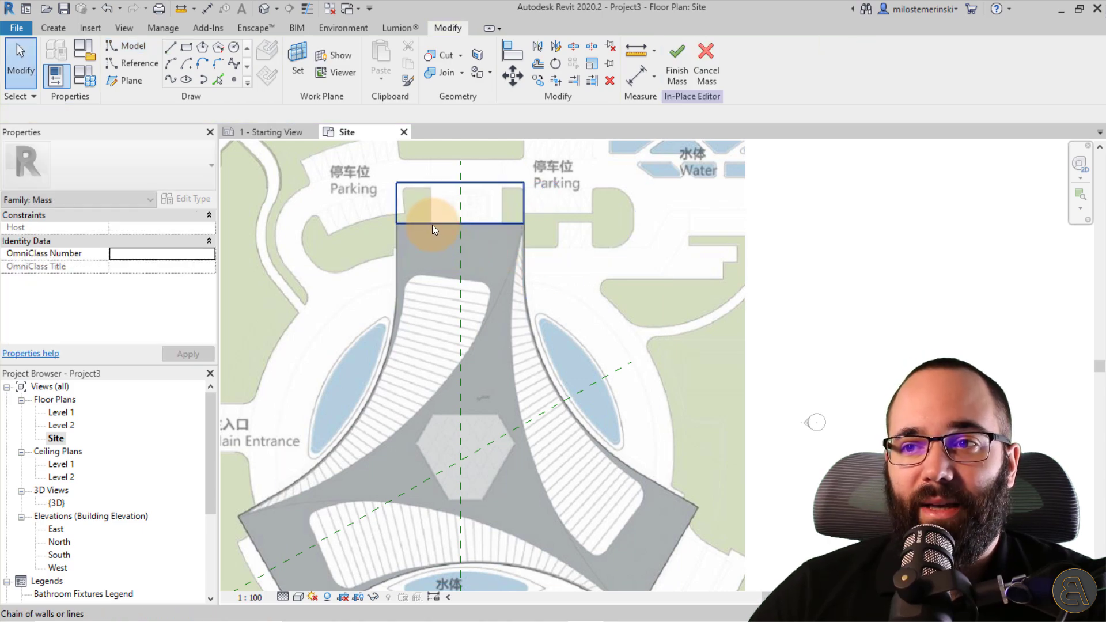
{"action": "left_click", "coordinate": [432, 224]}
{"action": "scroll", "coordinate": [465, 199], "scroll_direction": "down", "scroll_amount": 2}
{"action": "middle_click_drag", "start_coordinate": [487, 250], "coordinate": [469, 252]}
{"action": "key", "text": "Escape"}
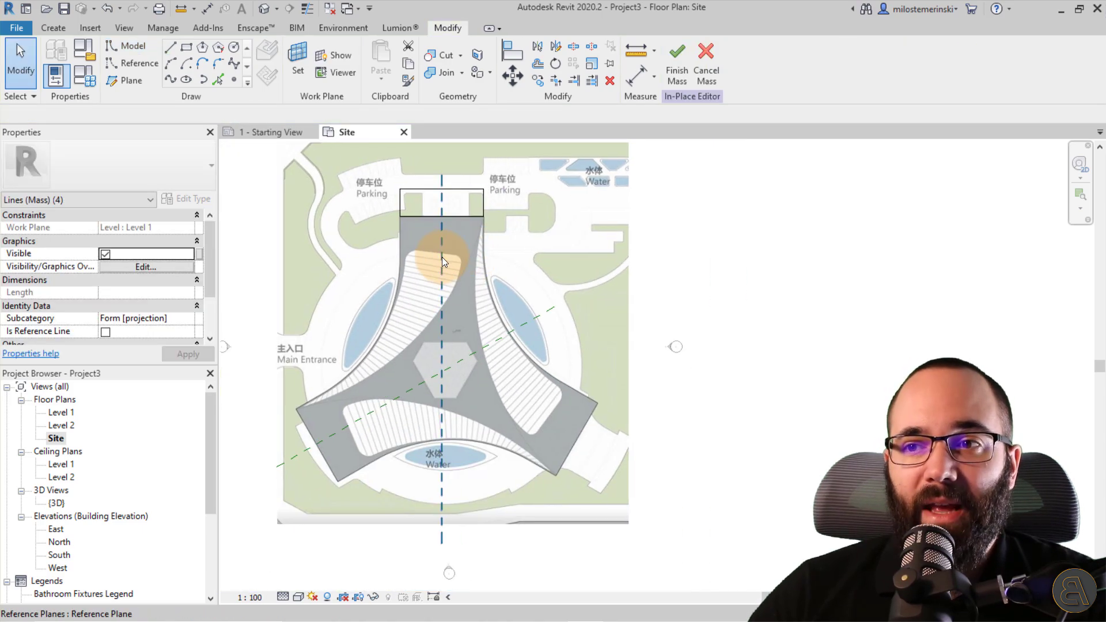
Place a reference plane at 30° from the building centre through the lower-right wing, and extend its other end across the upper-left curved side
{"action": "left_click", "coordinate": [211, 84]}
{"action": "left_click", "coordinate": [137, 83]}
{"action": "left_click", "coordinate": [442, 371]}
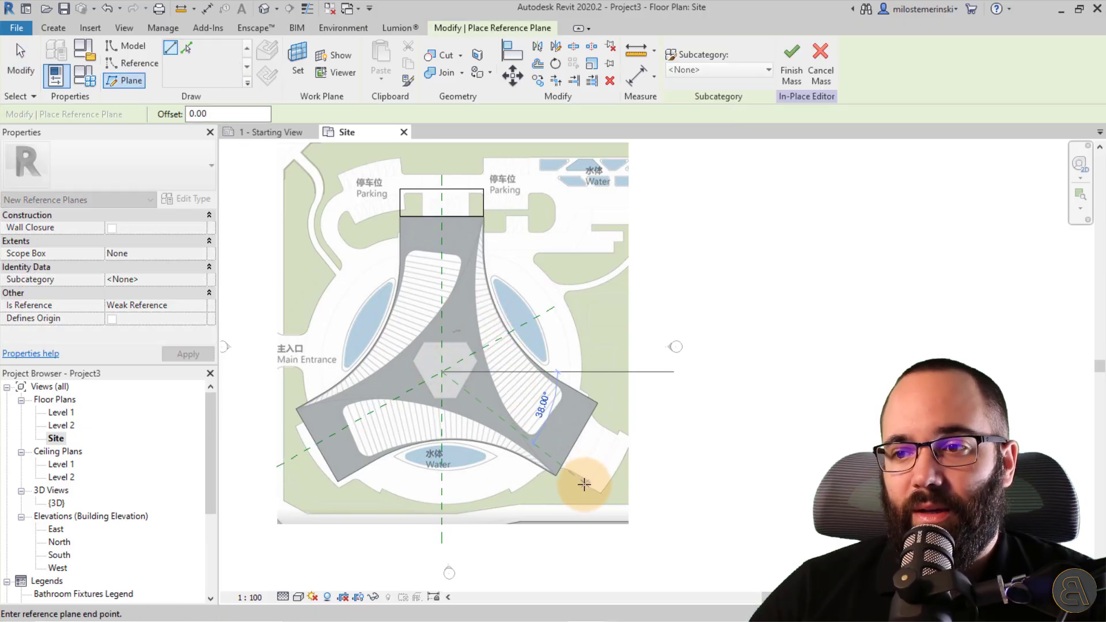
{"action": "left_click", "coordinate": [596, 459]}
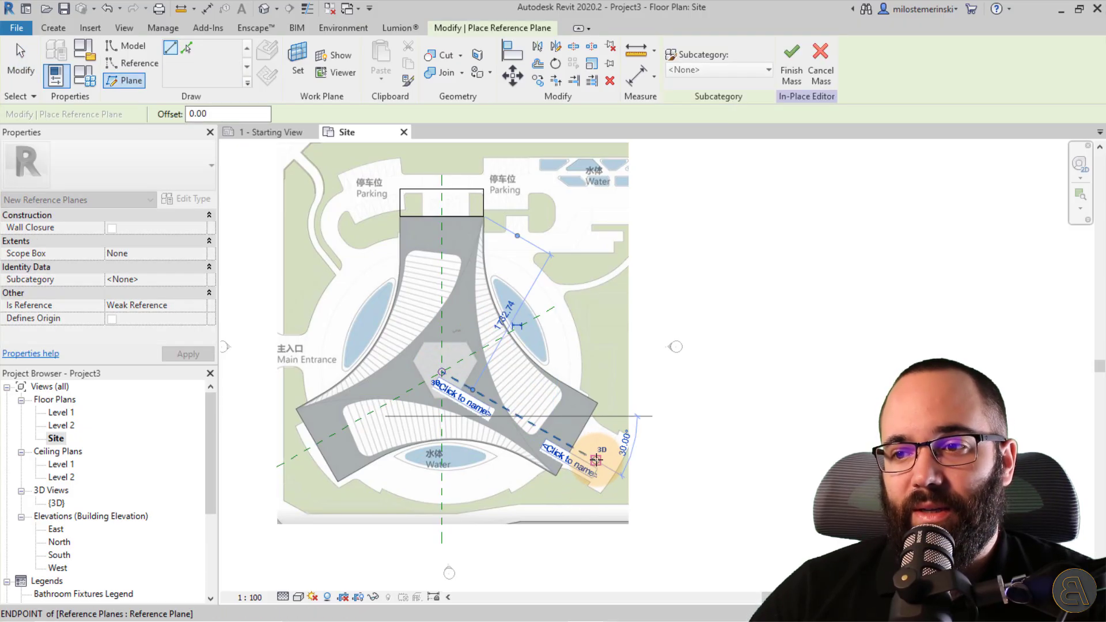
{"action": "key", "text": "Escape"}
{"action": "key", "text": "Escape"}
{"action": "left_click", "coordinate": [439, 374]}
{"action": "left_click_drag", "start_coordinate": [439, 374], "coordinate": [345, 316]}
Rotate a copy of the upper wing's end rectangle about the building centre onto the lower-left wing's reference plane
{"action": "left_click", "coordinate": [357, 444]}
{"action": "key", "text": "Tab"}
{"action": "left_click", "coordinate": [424, 215]}
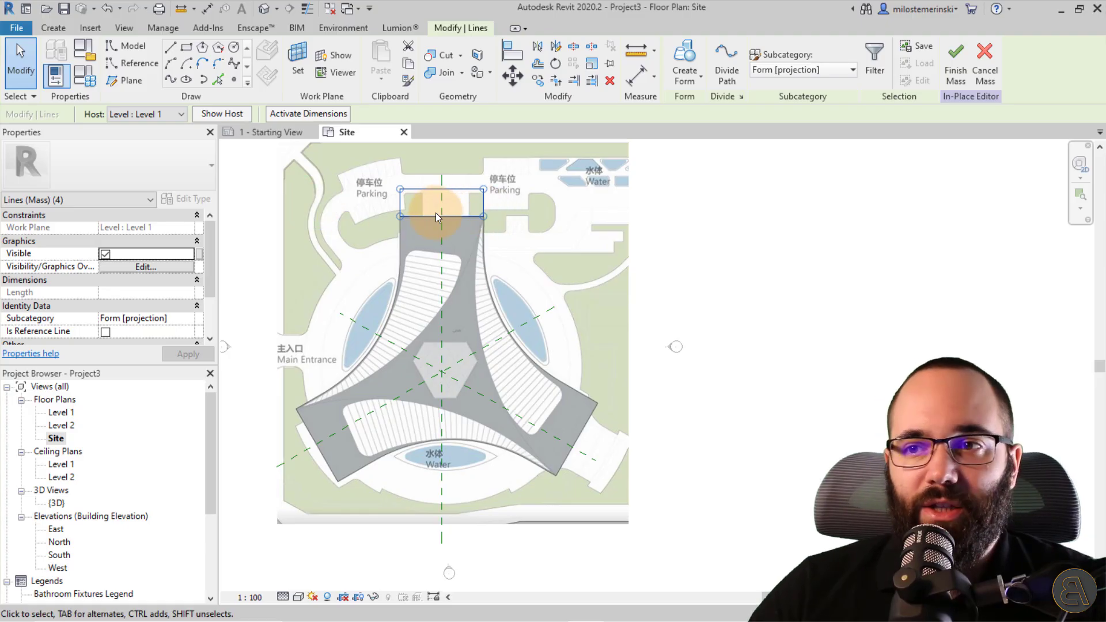
{"action": "left_click", "coordinate": [219, 113]}
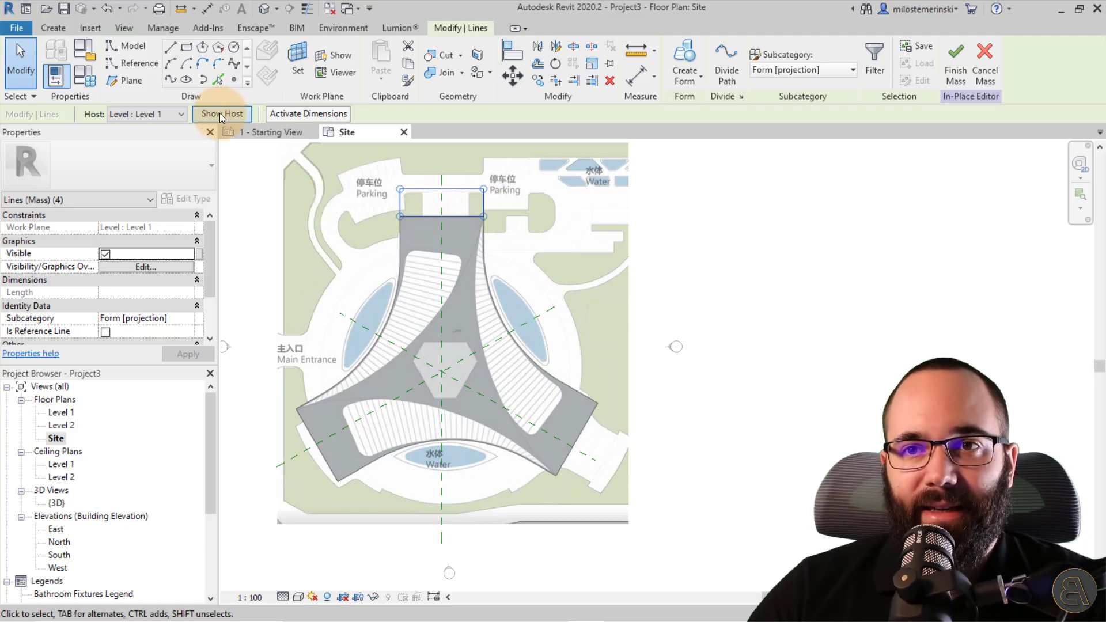
{"action": "left_click", "coordinate": [555, 63]}
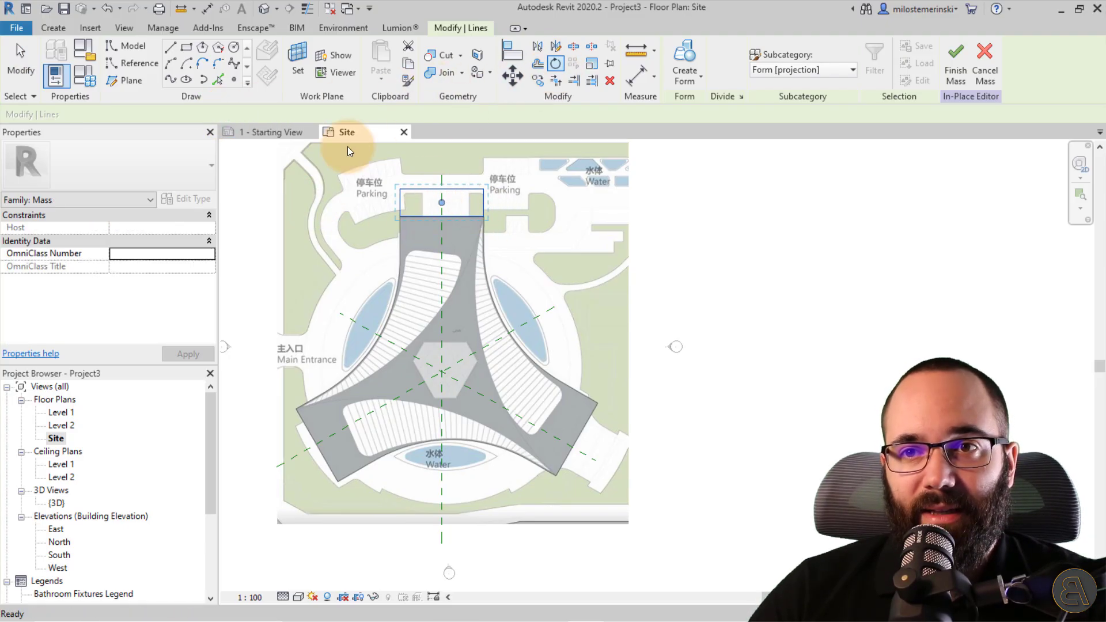
{"action": "left_click", "coordinate": [144, 117]}
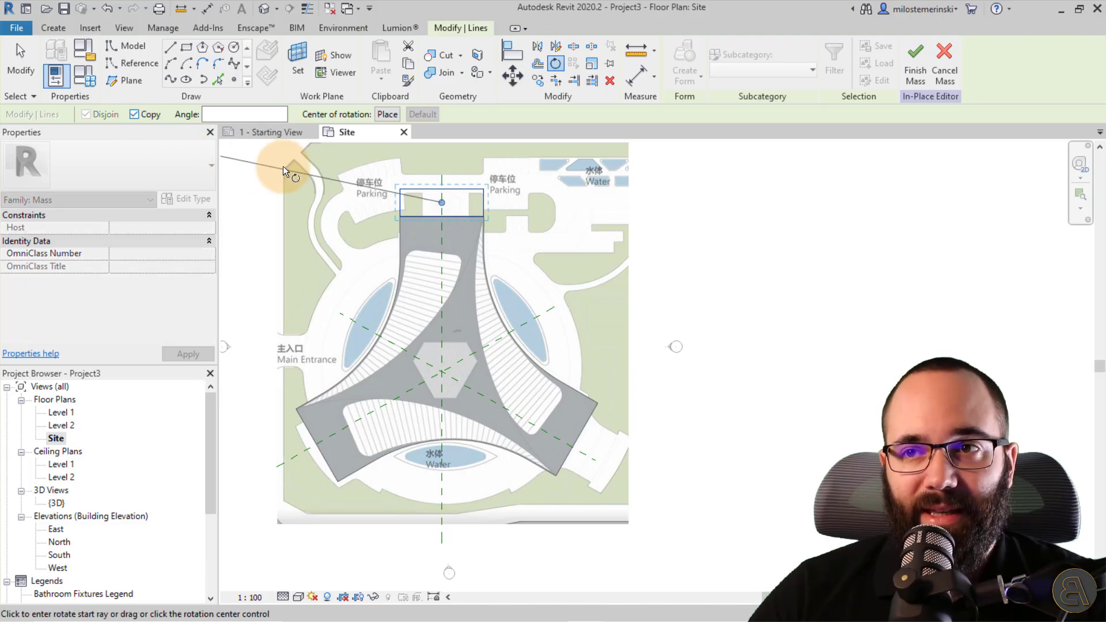
{"action": "left_click", "coordinate": [388, 114]}
{"action": "left_click", "coordinate": [441, 372]}
{"action": "left_click", "coordinate": [443, 270]}
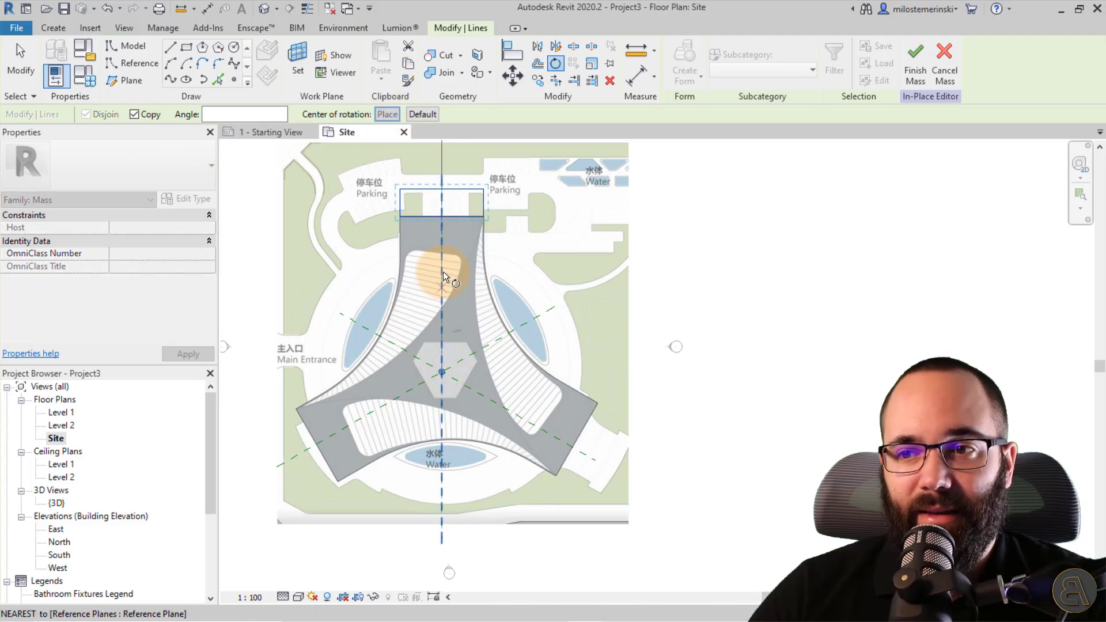
{"action": "left_click", "coordinate": [326, 437]}
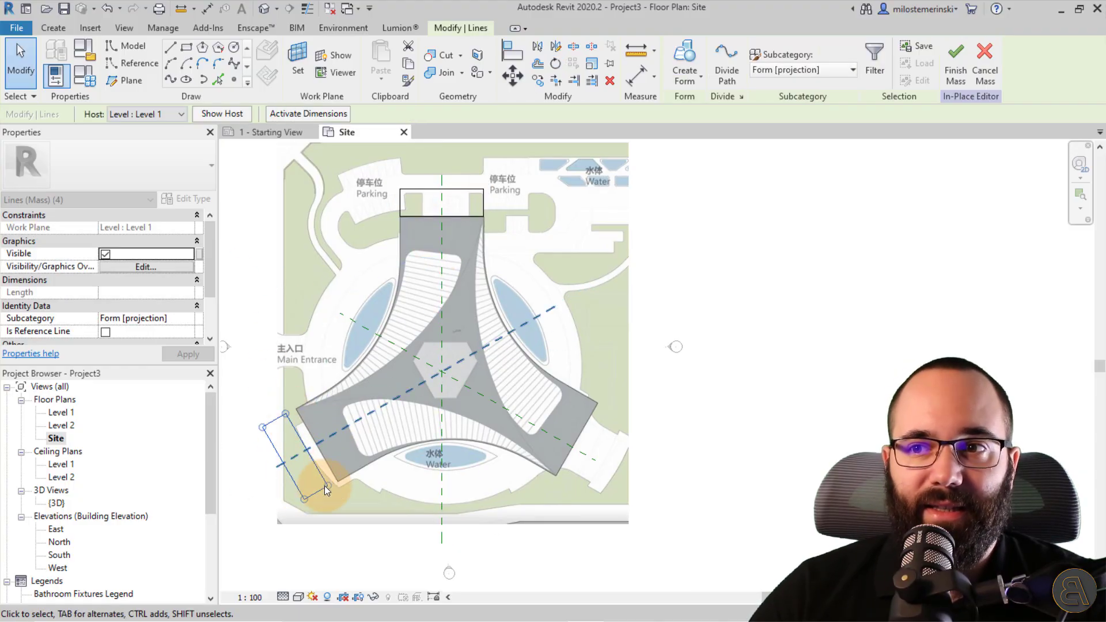
Rotate another copy of the end rectangle 120° about the building centre onto the lower-right wing's reference plane
{"action": "left_click", "coordinate": [555, 64]}
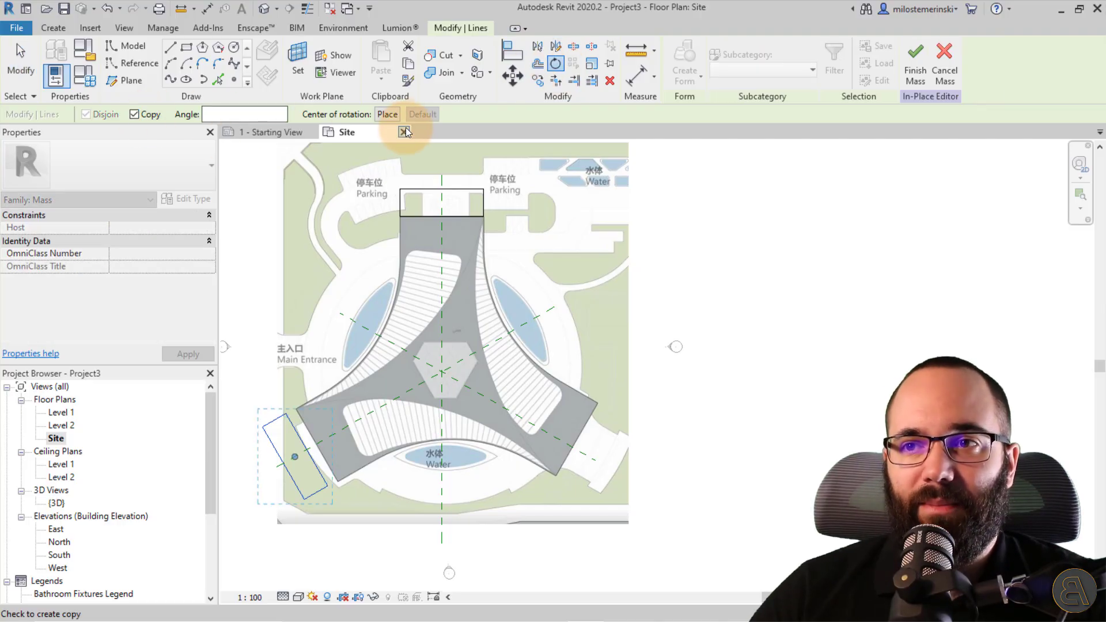
{"action": "left_click", "coordinate": [442, 371]}
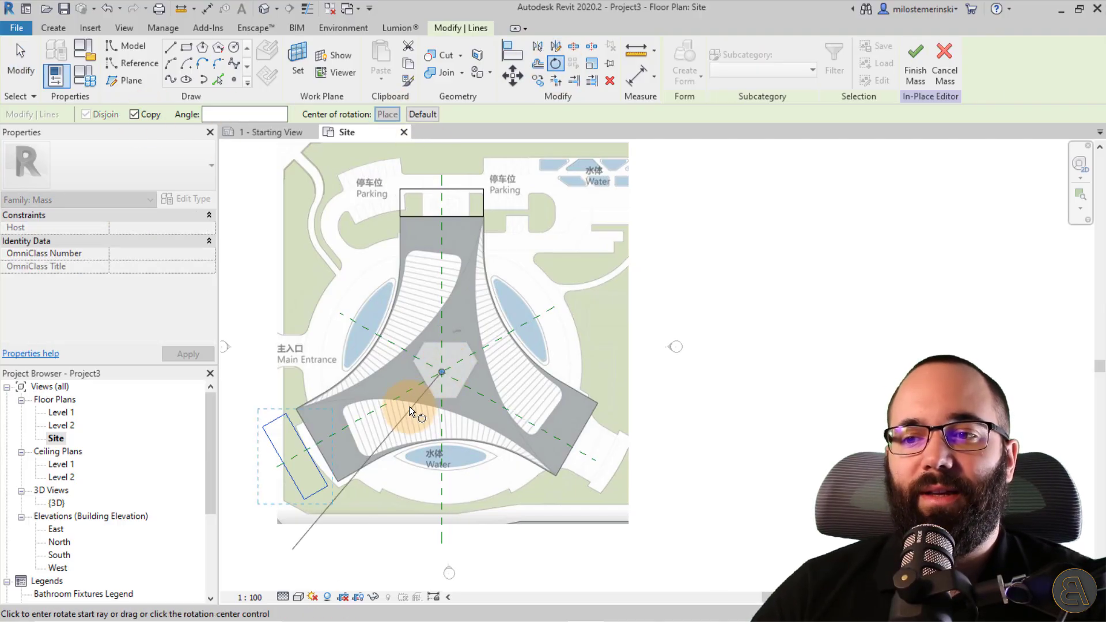
{"action": "left_click", "coordinate": [372, 413]}
{"action": "left_click", "coordinate": [544, 410]}
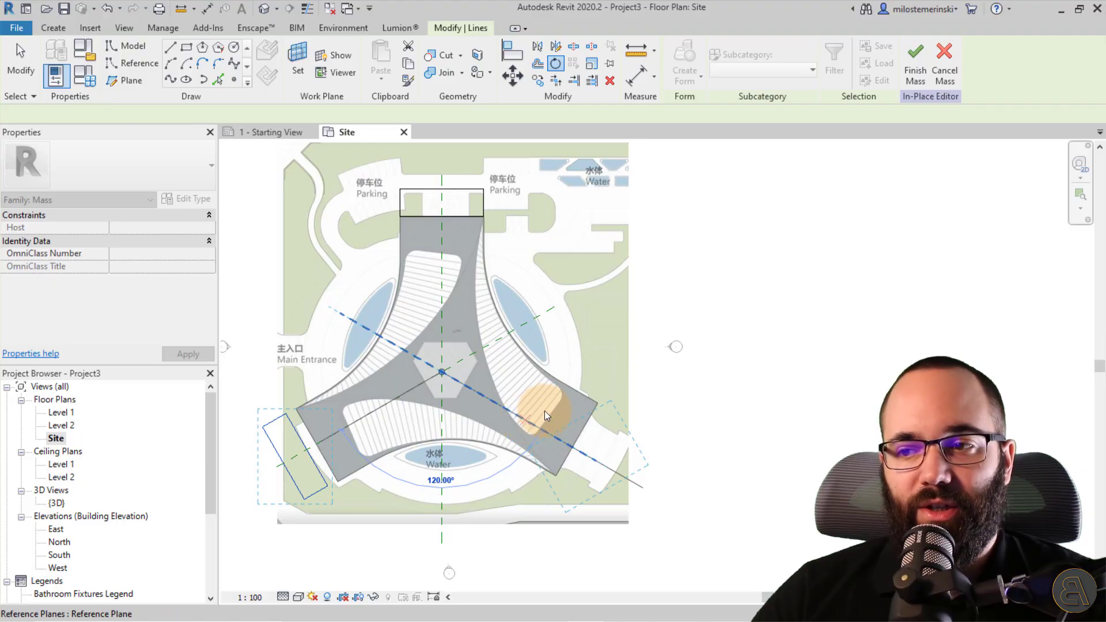
{"action": "key", "text": "Escape"}
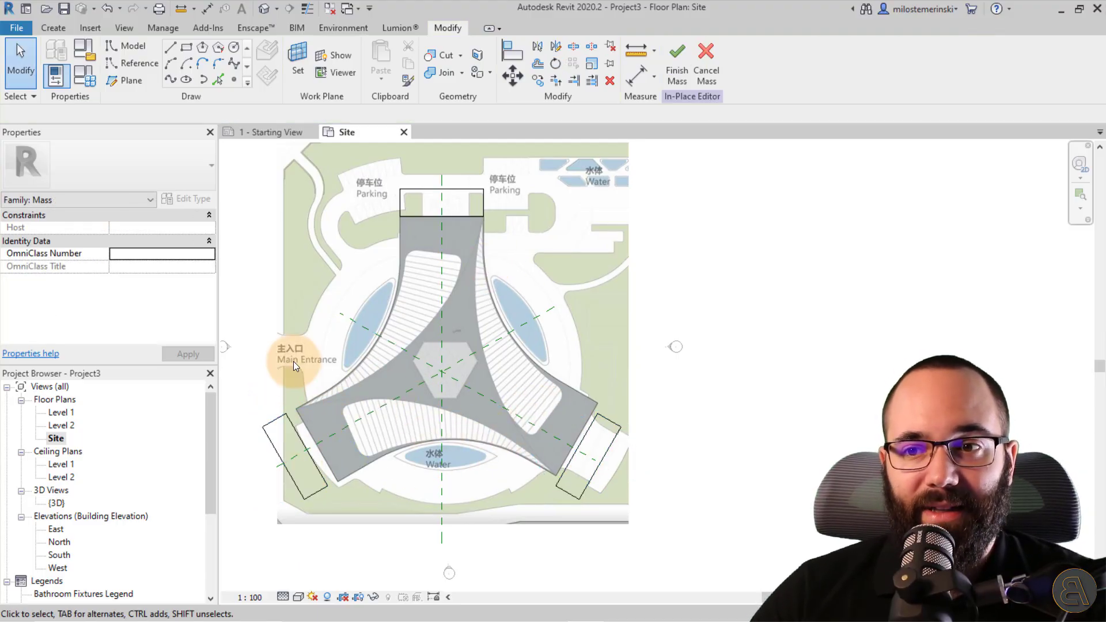
Draw an arc along the building's upper-left curved side, joining the inner corners of the lower-left and upper end rectangles
{"action": "left_click", "coordinate": [170, 63]}
{"action": "left_click", "coordinate": [285, 414]}
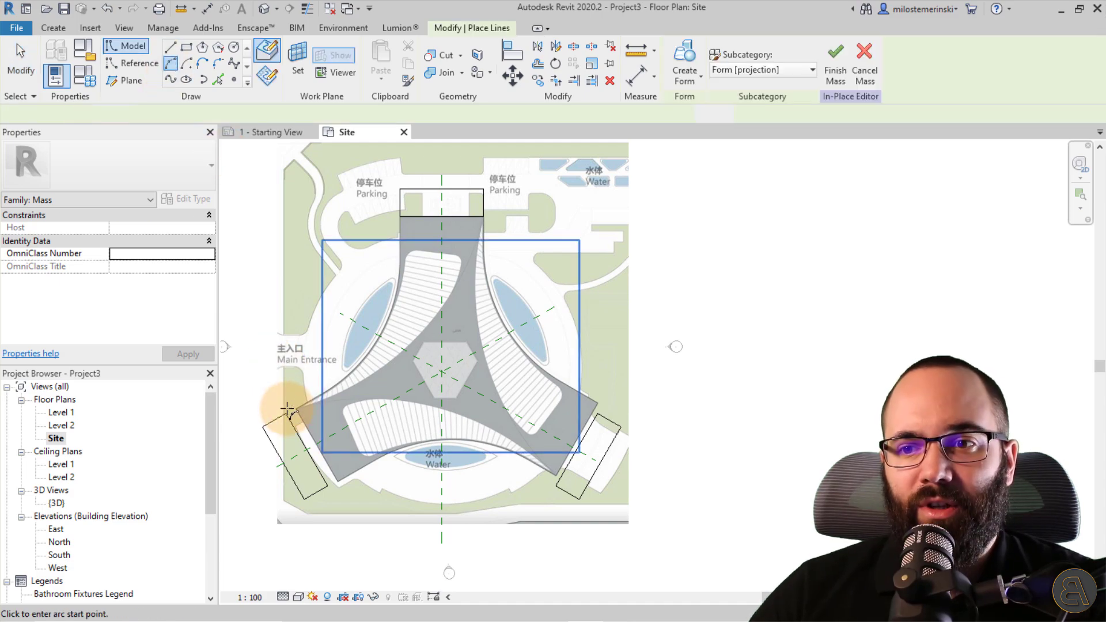
{"action": "left_click", "coordinate": [403, 217]}
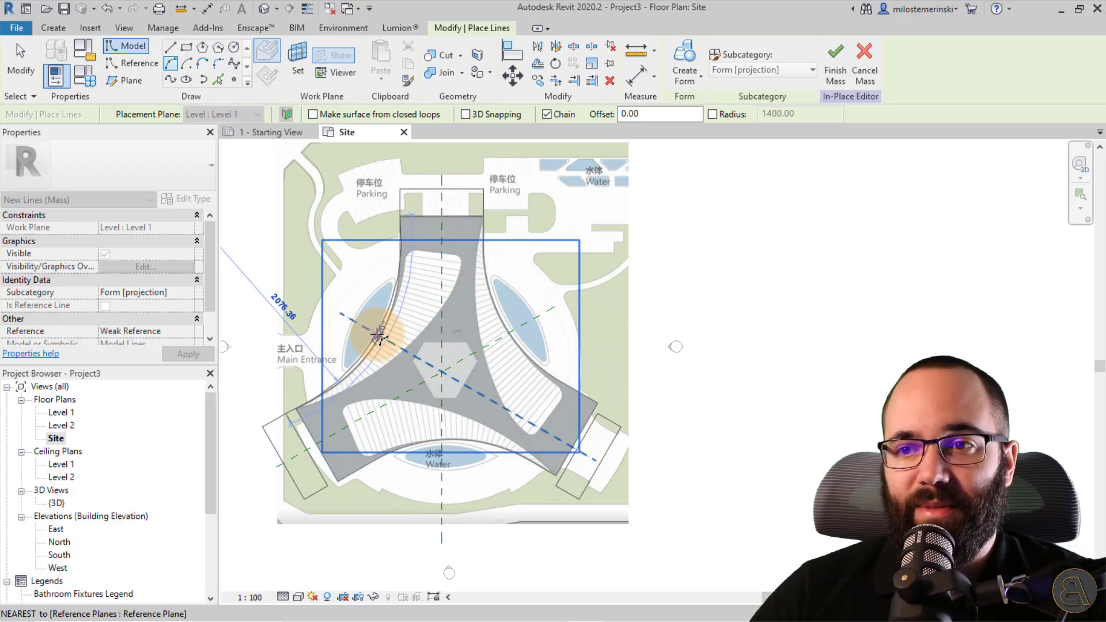
{"action": "left_click", "coordinate": [377, 335]}
{"action": "key", "text": "Escape"}
{"action": "key", "text": "Escape"}
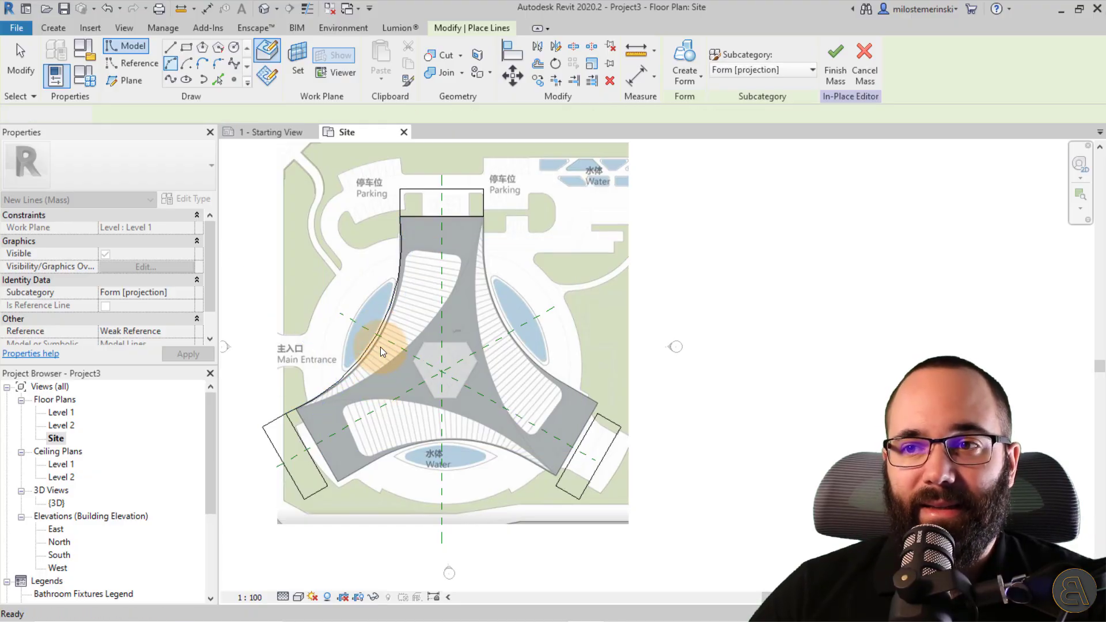
Reshape the upper-left arc to a radius of about 2193 so it follows the curved edge on the site image
{"action": "left_click", "coordinate": [377, 341]}
{"action": "left_click", "coordinate": [371, 391]}
{"action": "key", "text": "Tab"}
{"action": "key", "text": "Tab"}
{"action": "left_click", "coordinate": [350, 372]}
{"action": "scroll", "coordinate": [377, 335], "scroll_direction": "up", "scroll_amount": 3}
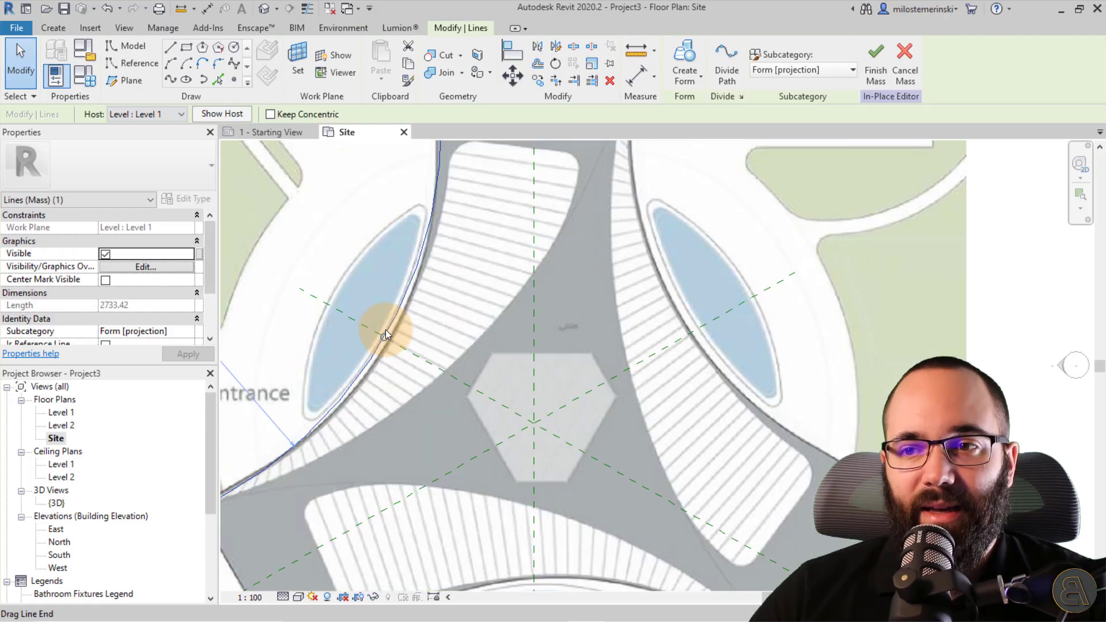
{"action": "left_click_drag", "start_coordinate": [376, 335], "coordinate": [399, 382]}
{"action": "scroll", "coordinate": [400, 413], "scroll_direction": "down", "scroll_amount": 4}
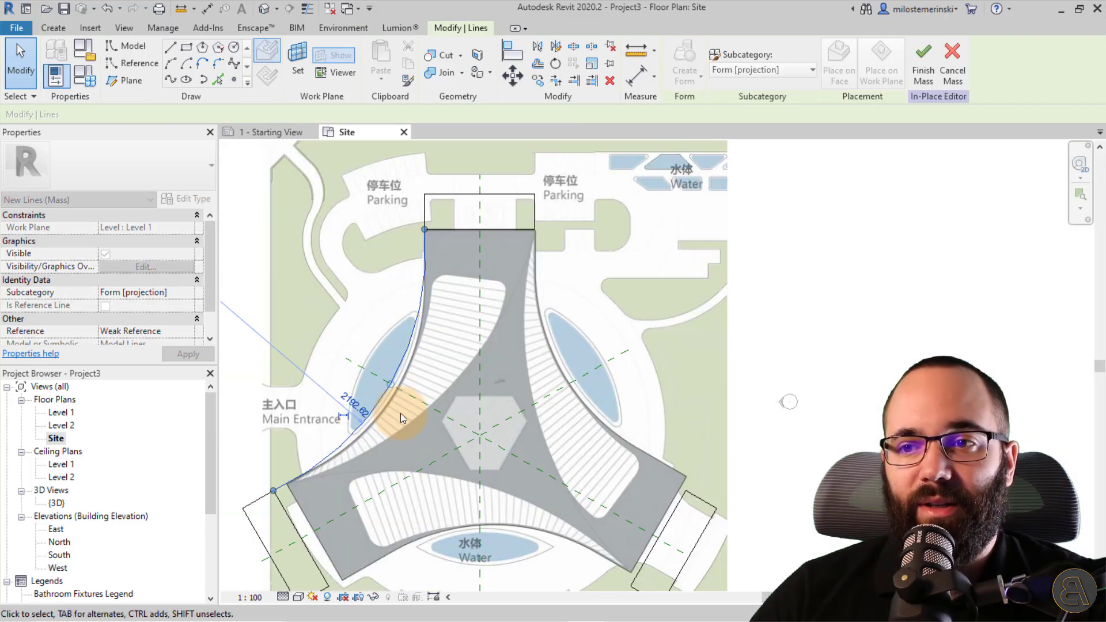
{"action": "scroll", "coordinate": [412, 382], "scroll_direction": "up", "scroll_amount": 1}
{"action": "scroll", "coordinate": [388, 432], "scroll_direction": "down", "scroll_amount": 2}
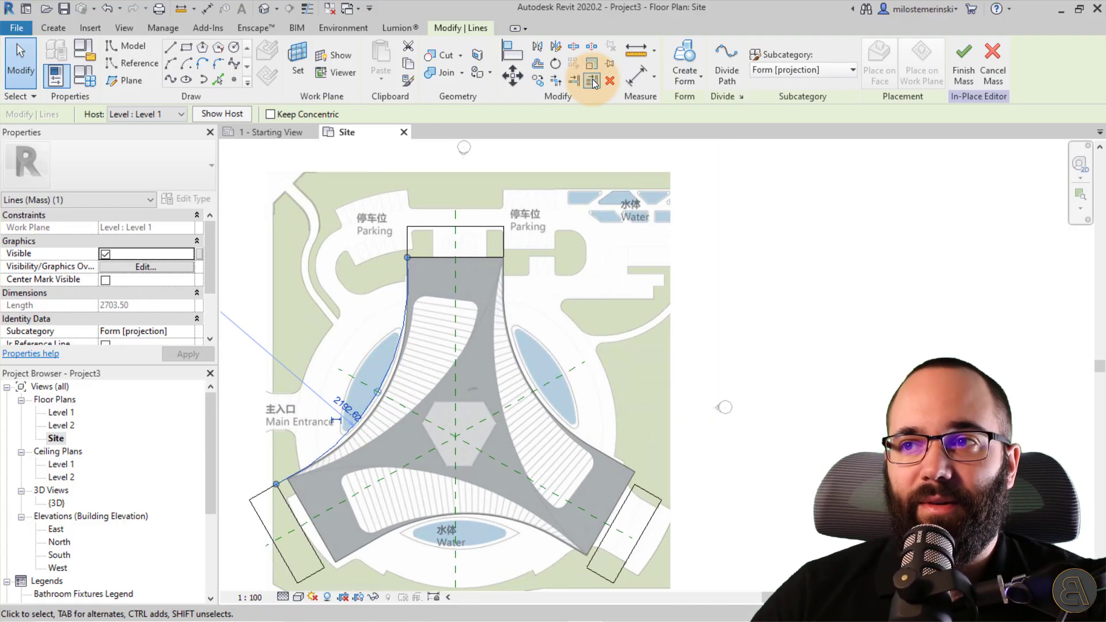
Mirror the upper-left arc about the vertical reference plane and rotate a copy of the mirrored arc 120° about the building centre to the lower side
{"action": "left_click", "coordinate": [537, 46]}
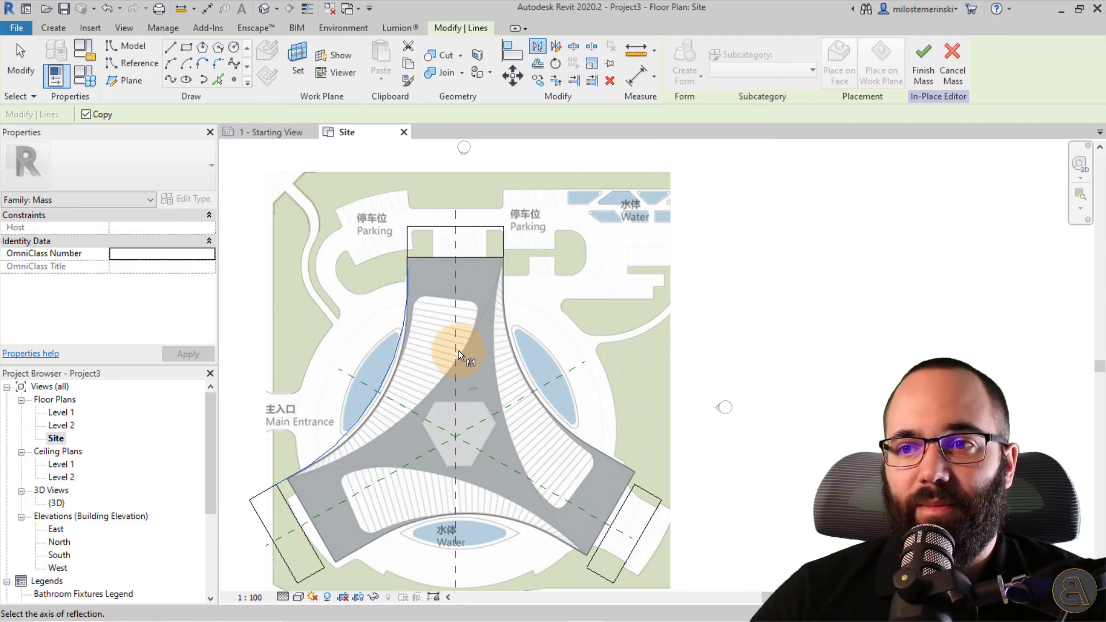
{"action": "left_click", "coordinate": [465, 374]}
{"action": "left_click", "coordinate": [554, 64]}
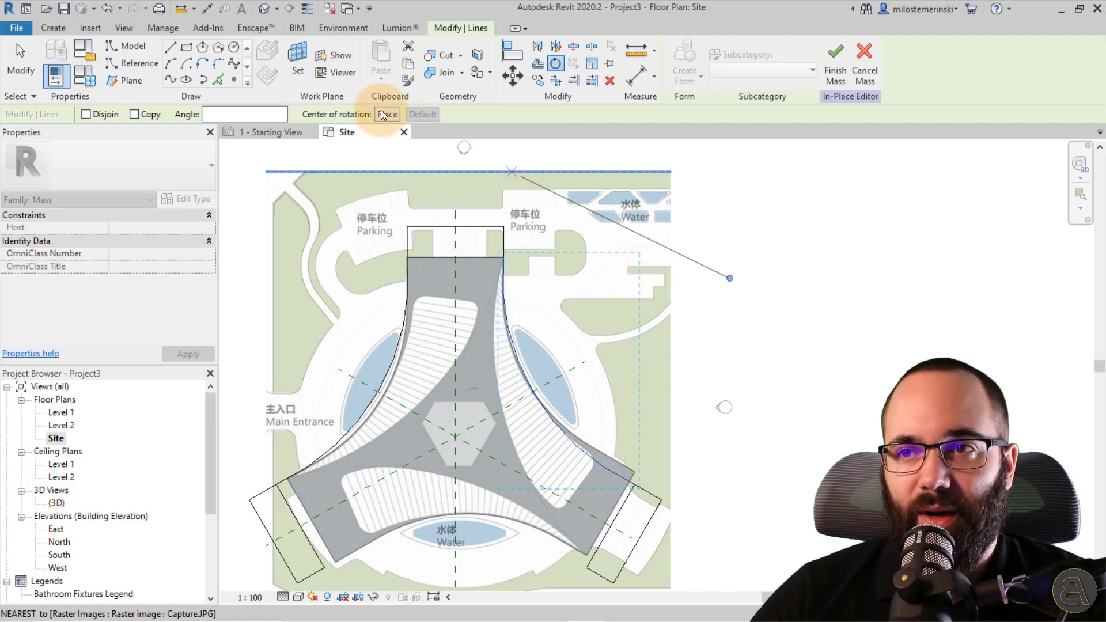
{"action": "left_click", "coordinate": [383, 114]}
{"action": "left_click", "coordinate": [140, 114]}
{"action": "left_click", "coordinate": [455, 436]}
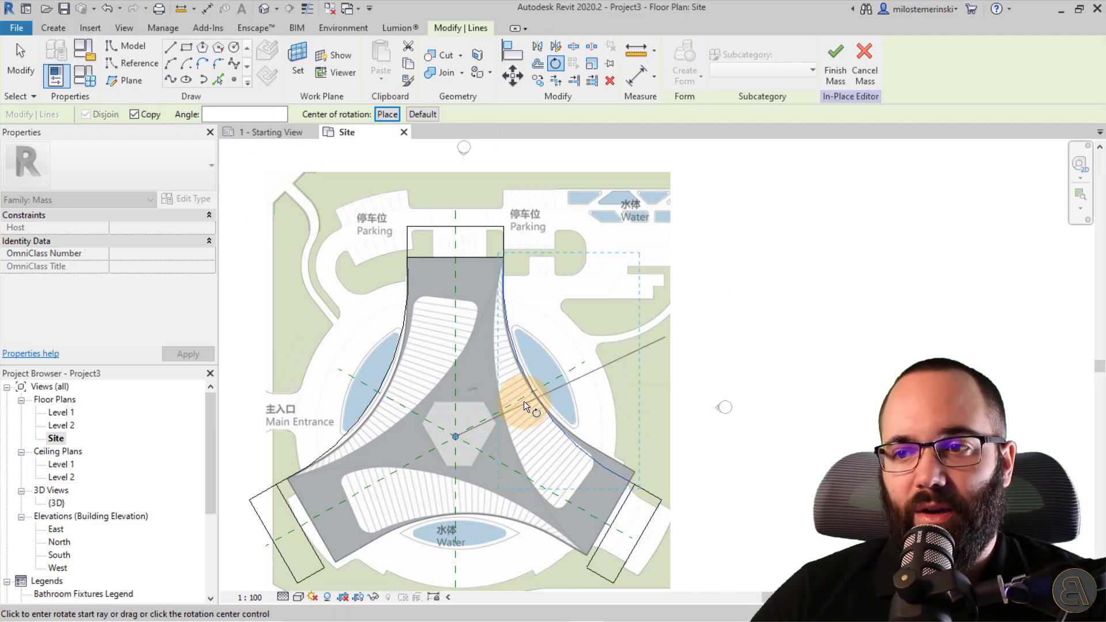
{"action": "left_click", "coordinate": [524, 399]}
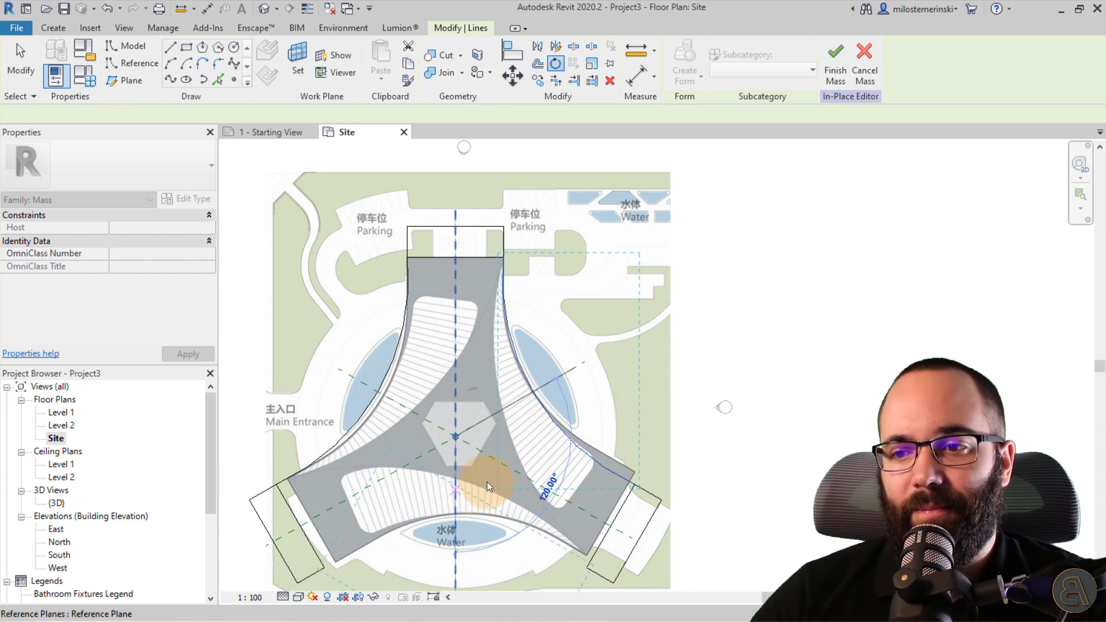
{"action": "left_click", "coordinate": [486, 482]}
{"action": "scroll", "coordinate": [493, 487], "scroll_direction": "down", "scroll_amount": 1}
{"action": "middle_click_drag", "start_coordinate": [492, 487], "coordinate": [440, 434]}
{"action": "key", "text": "Escape"}
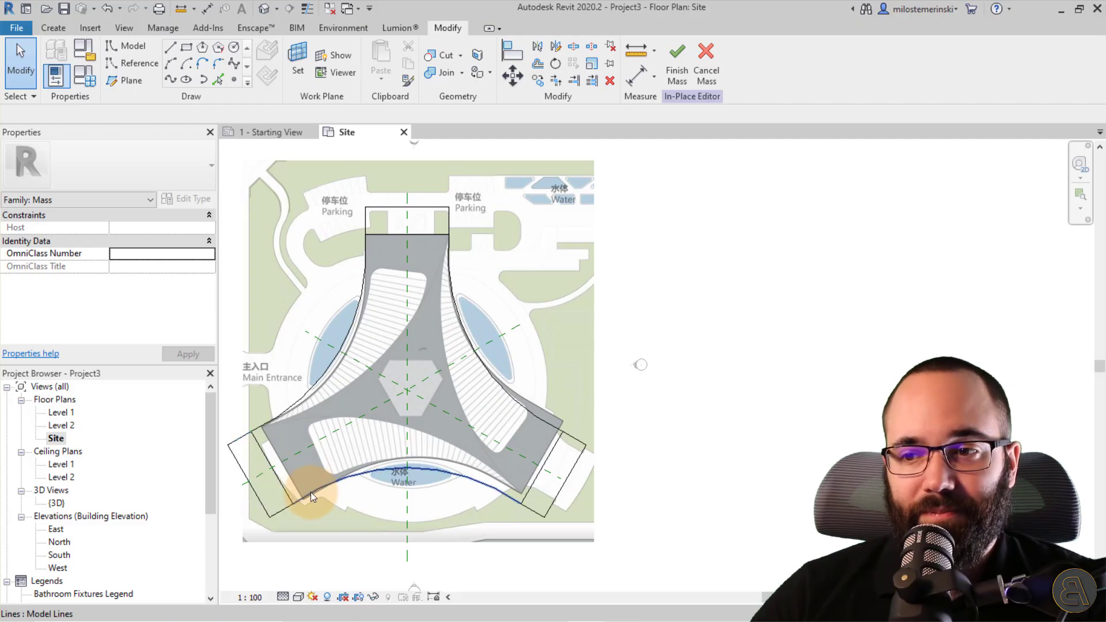
Check where the lower arc meets the lower-left end rectangle, and open the default 3D view
{"action": "scroll", "coordinate": [293, 505], "scroll_direction": "up", "scroll_amount": 4}
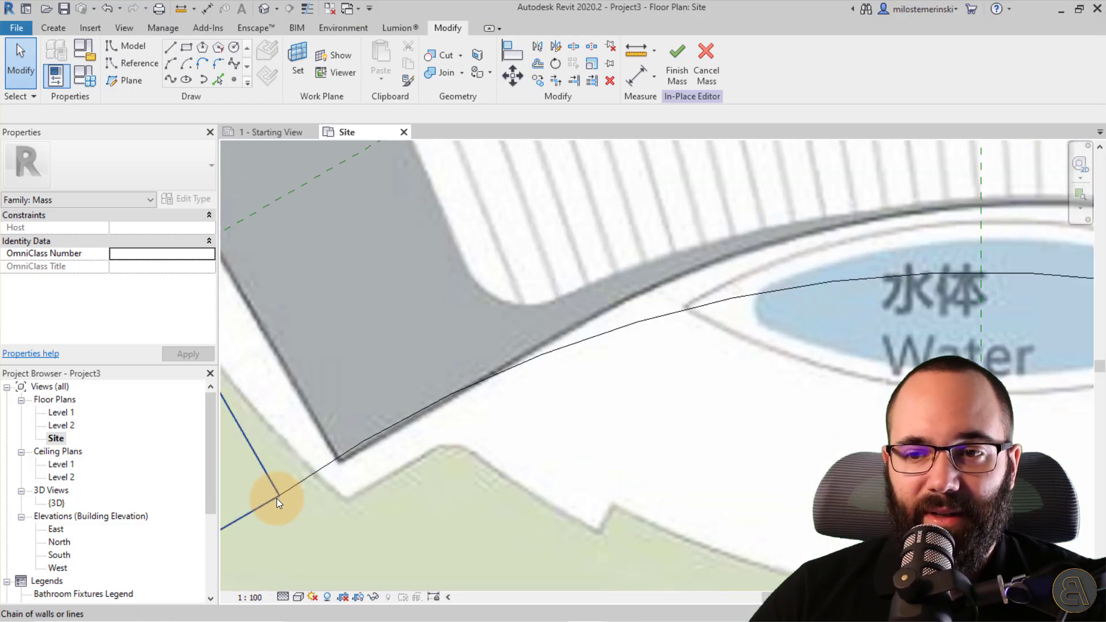
{"action": "scroll", "coordinate": [276, 499], "scroll_direction": "down", "scroll_amount": 5}
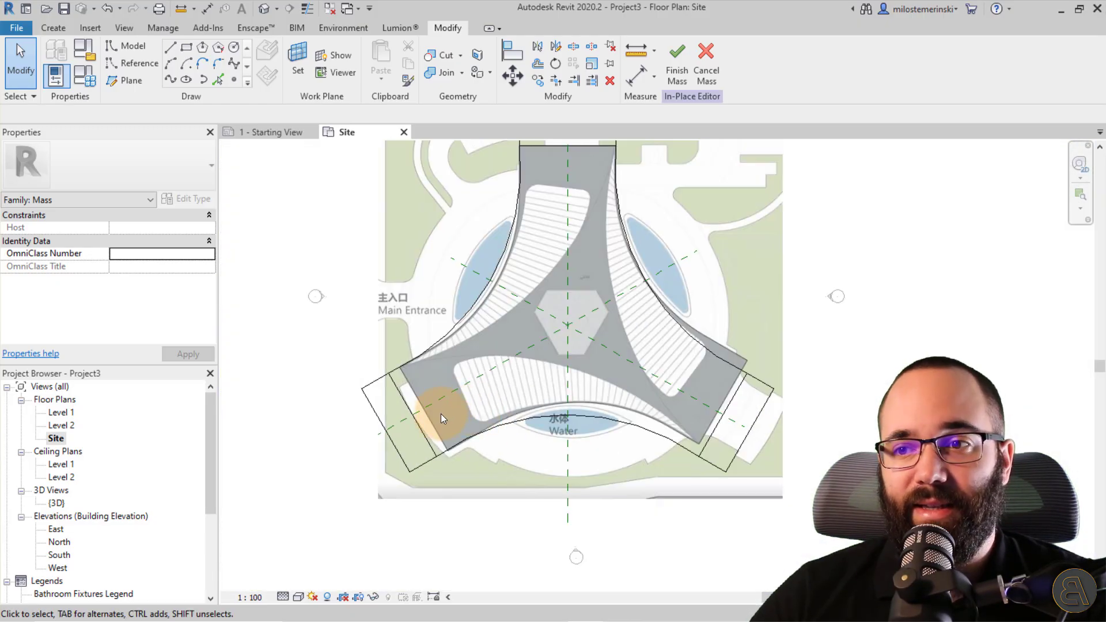
{"action": "scroll", "coordinate": [441, 414], "scroll_direction": "down", "scroll_amount": 1}
{"action": "middle_click_drag", "start_coordinate": [484, 438], "coordinate": [419, 507]}
{"action": "left_click", "coordinate": [263, 9]}
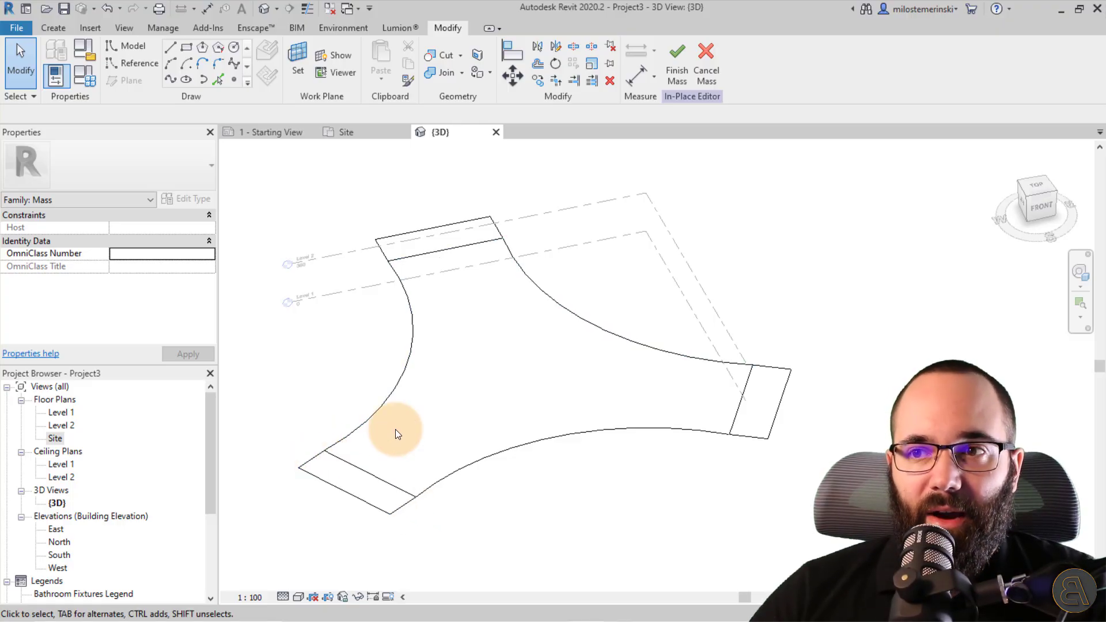
{"action": "scroll", "coordinate": [364, 311], "scroll_direction": "down", "scroll_amount": 2}
Create a solid form from the building's closed outer outline, leaving out the three inner lines across the wing ends
{"action": "key", "text": "Tab"}
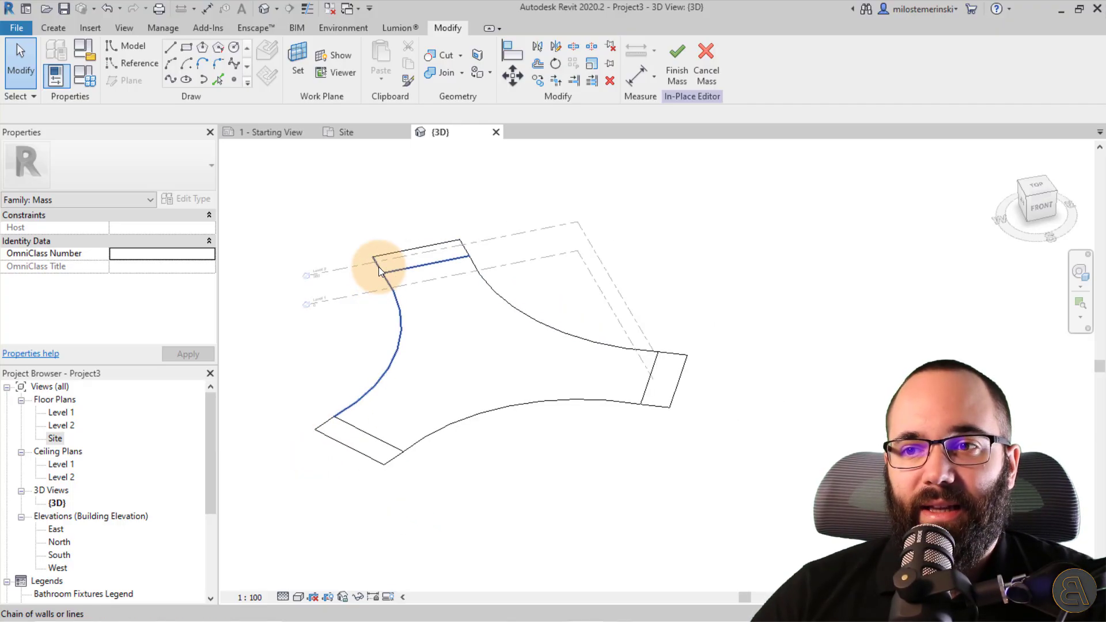
{"action": "left_click", "coordinate": [379, 267]}
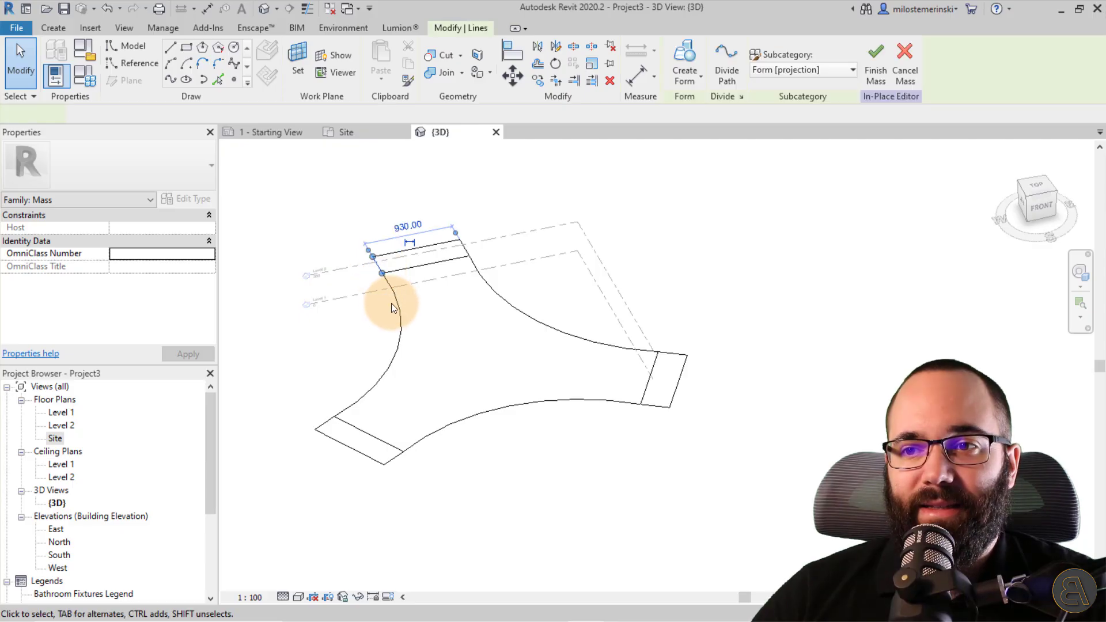
{"action": "left_click", "coordinate": [319, 429], "text": "ctrl"}
{"action": "left_click", "coordinate": [338, 444], "text": "ctrl"}
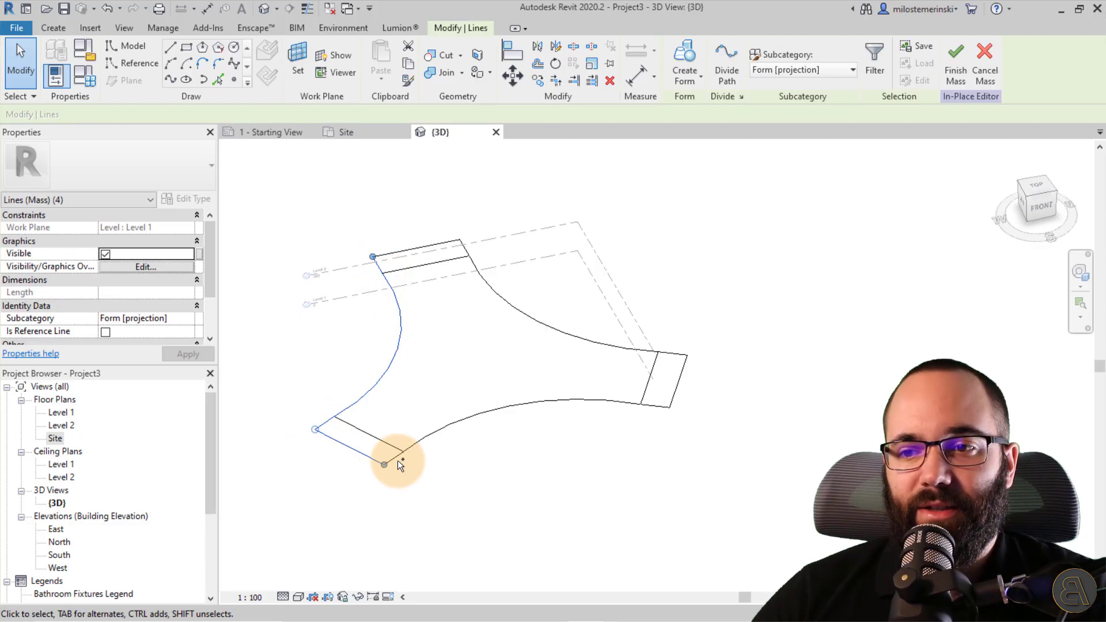
{"action": "left_click", "coordinate": [440, 431], "text": "ctrl"}
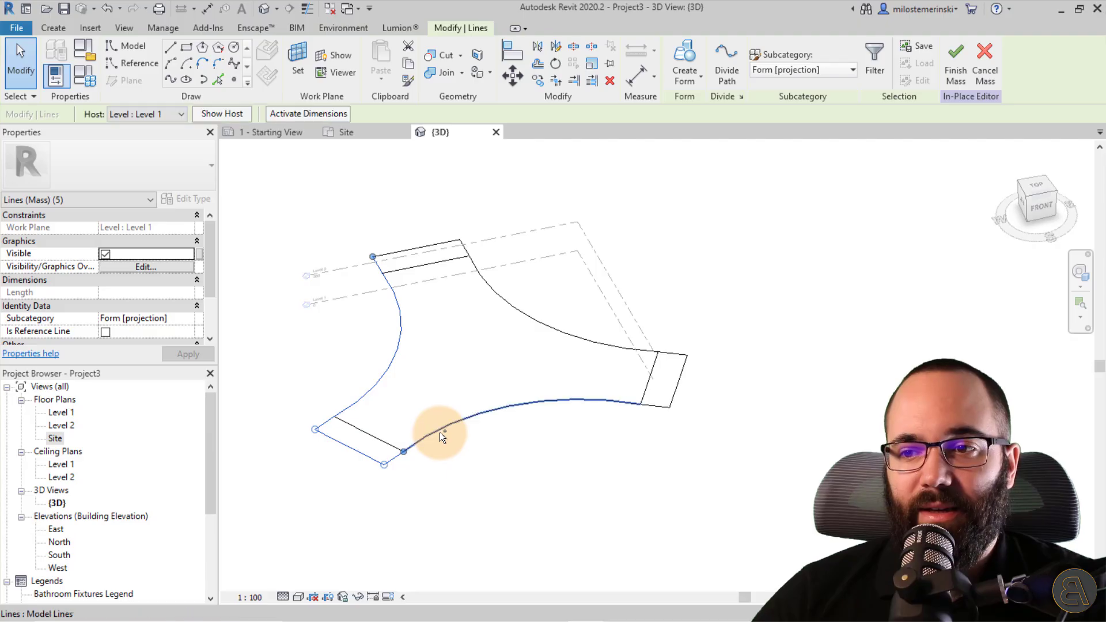
{"action": "left_click", "coordinate": [661, 405], "text": "ctrl"}
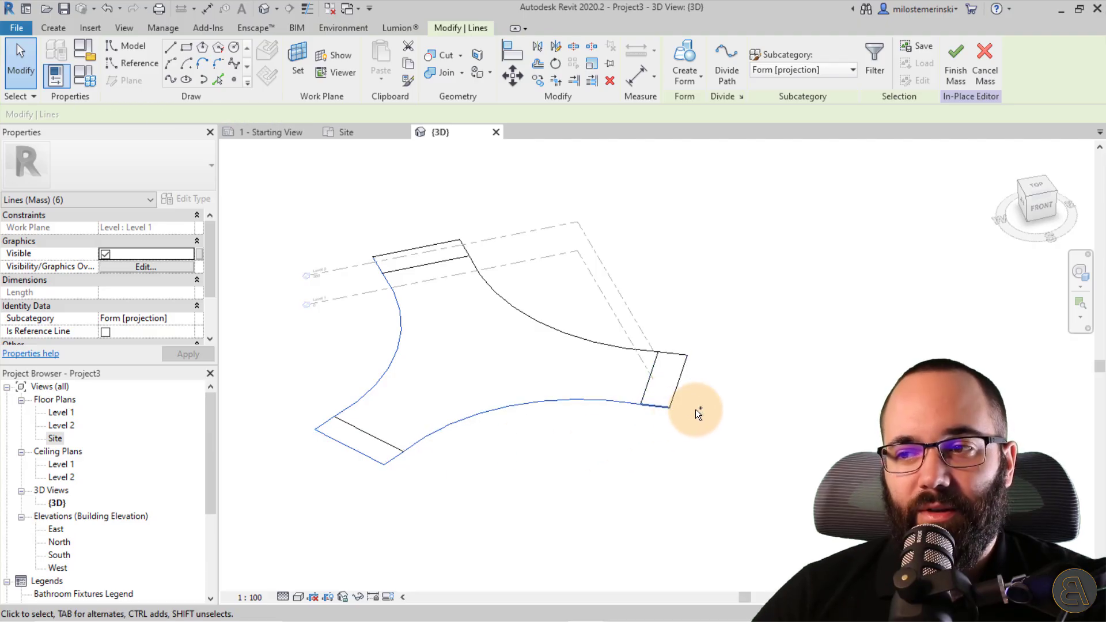
{"action": "left_click", "coordinate": [678, 386], "text": "ctrl"}
{"action": "left_click", "coordinate": [615, 348], "text": "ctrl"}
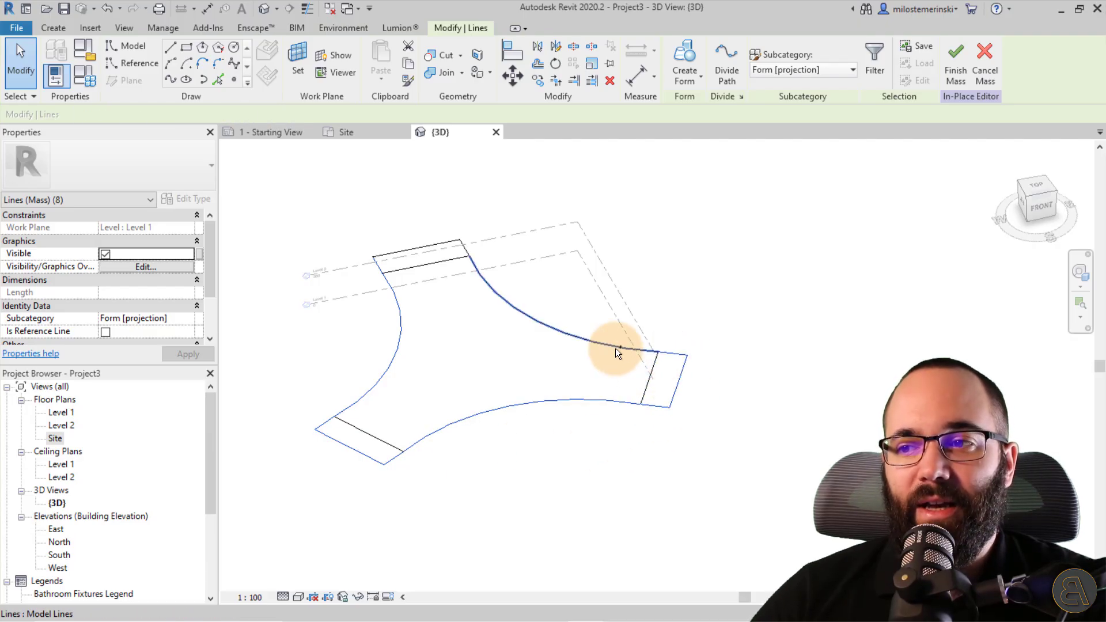
{"action": "left_click", "coordinate": [611, 347], "text": "ctrl"}
{"action": "left_click", "coordinate": [468, 247], "text": "ctrl"}
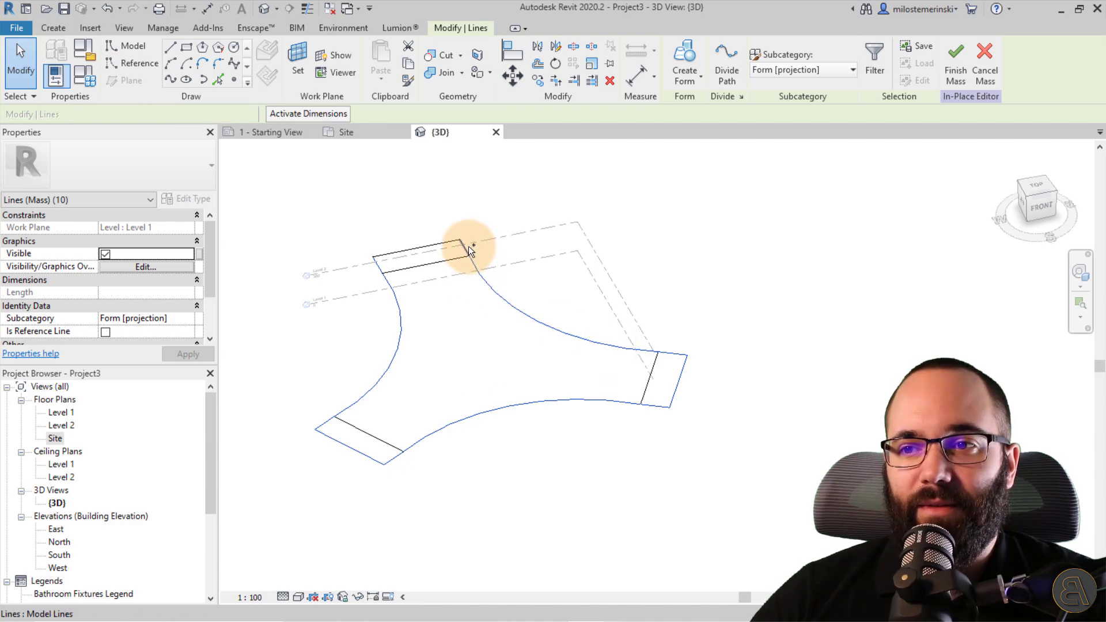
{"action": "left_click", "coordinate": [417, 248], "text": "ctrl"}
{"action": "left_click", "coordinate": [682, 48]}
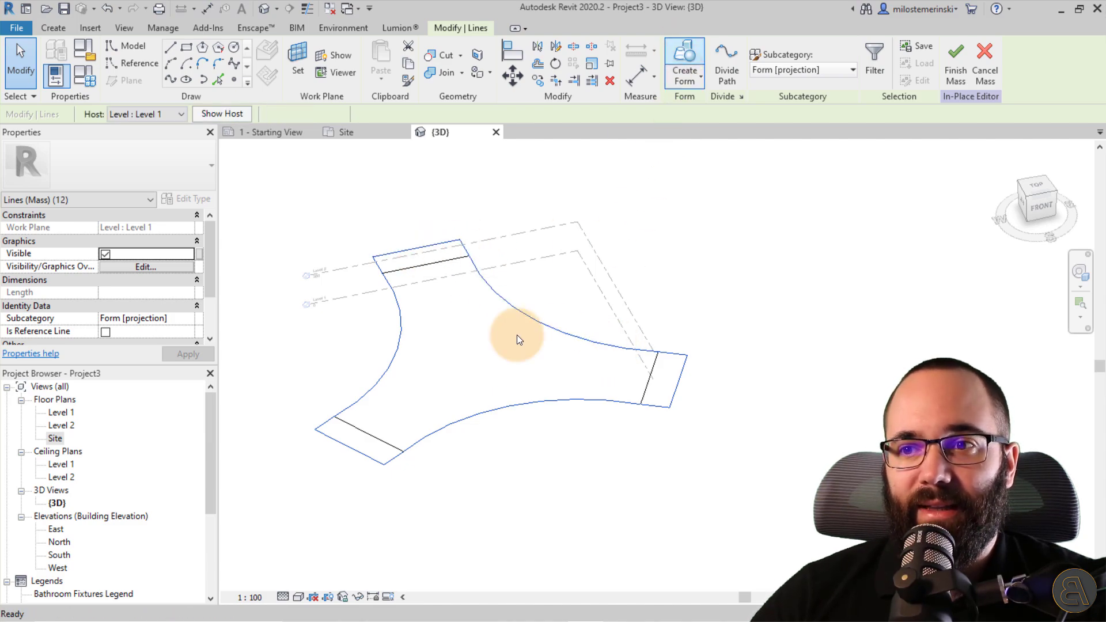
Lower the form's top face to a height of about 850 and deselect the form
{"action": "middle_click_drag", "start_coordinate": [489, 457], "coordinate": [530, 472], "text": "shift"}
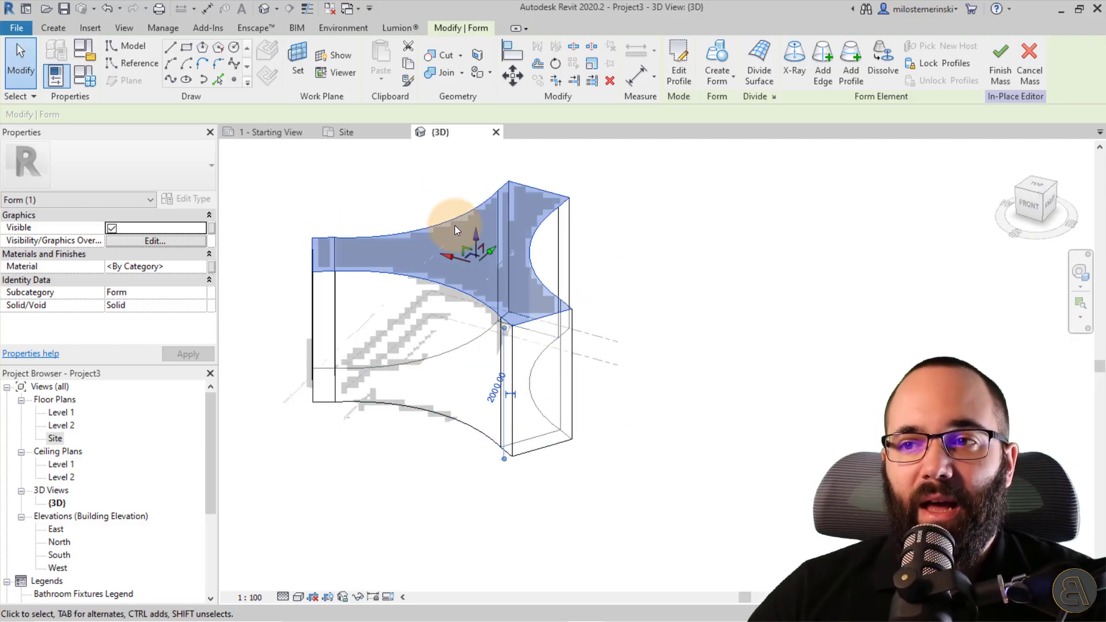
{"action": "left_click_drag", "start_coordinate": [473, 237], "coordinate": [473, 311]}
{"action": "middle_click_drag", "start_coordinate": [334, 451], "coordinate": [520, 357], "text": "shift"}
{"action": "scroll", "coordinate": [407, 347], "scroll_direction": "up", "scroll_amount": 3}
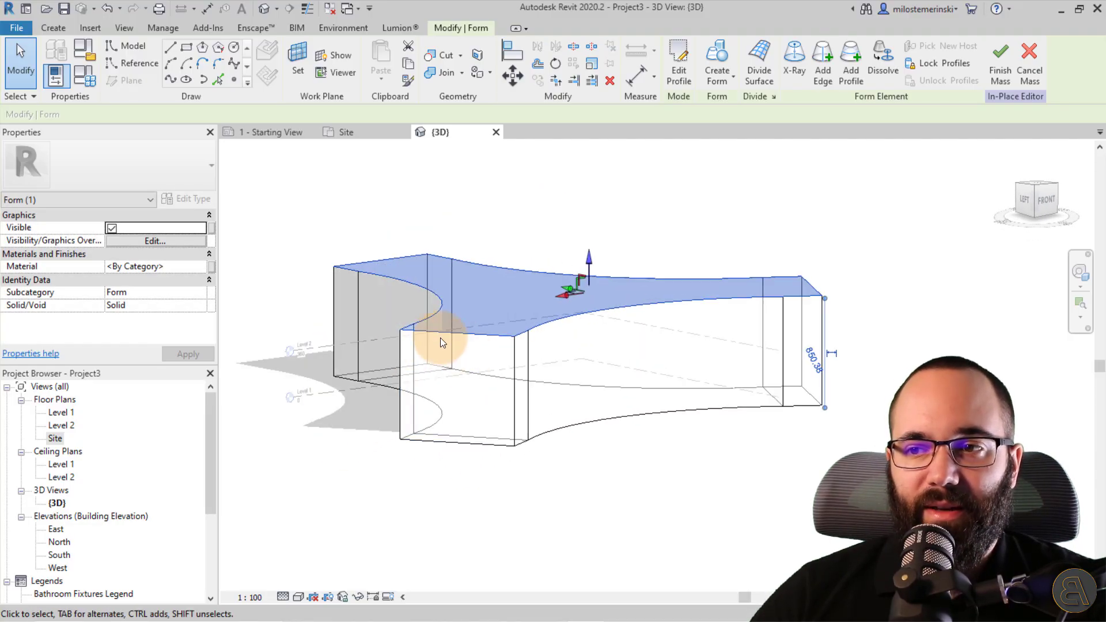
{"action": "middle_click_drag", "start_coordinate": [575, 384], "coordinate": [468, 513], "text": "shift"}
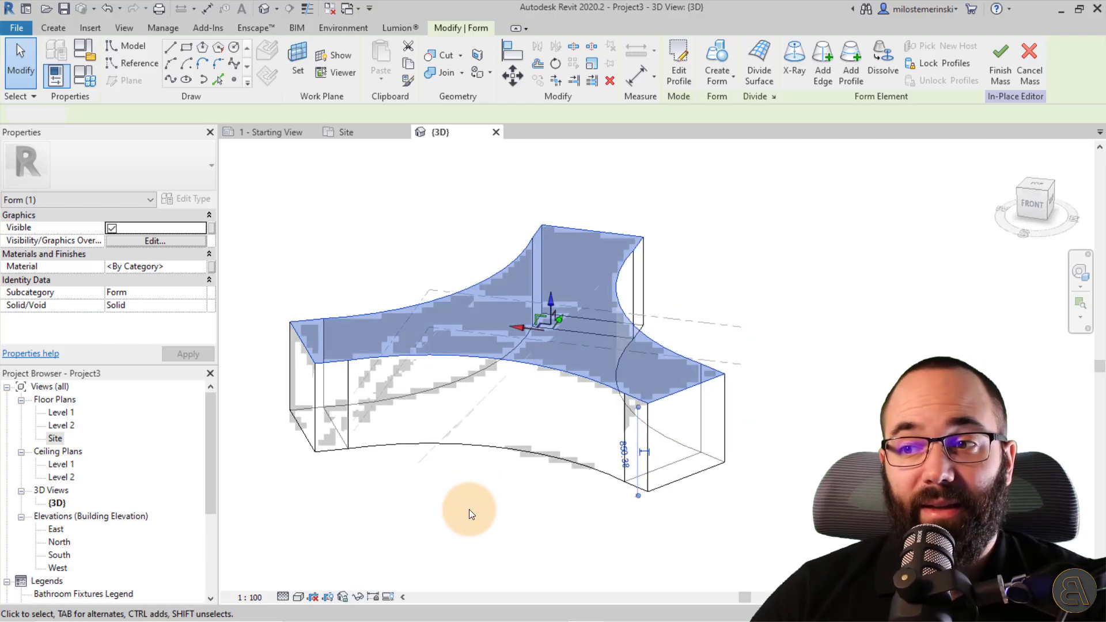
{"action": "left_click", "coordinate": [387, 462]}
{"action": "middle_click_drag", "start_coordinate": [387, 461], "coordinate": [413, 540], "text": "shift"}
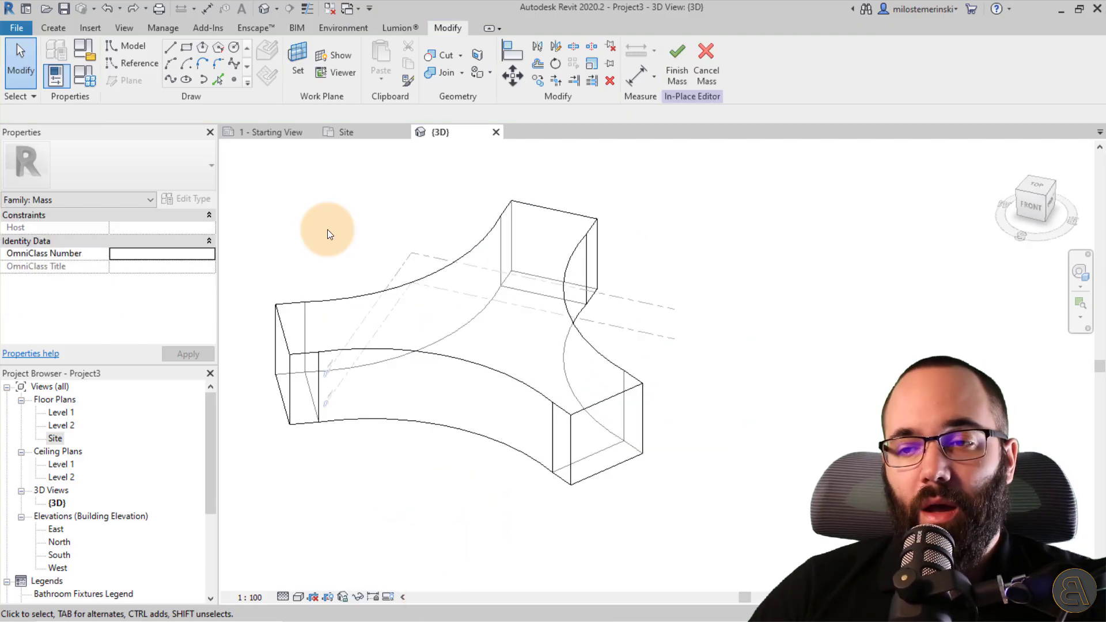
Place four reference points on the form's top edges where the left and front-right wing end blocks meet the curved sides
{"action": "middle_click_drag", "start_coordinate": [341, 236], "coordinate": [339, 260], "text": "shift"}
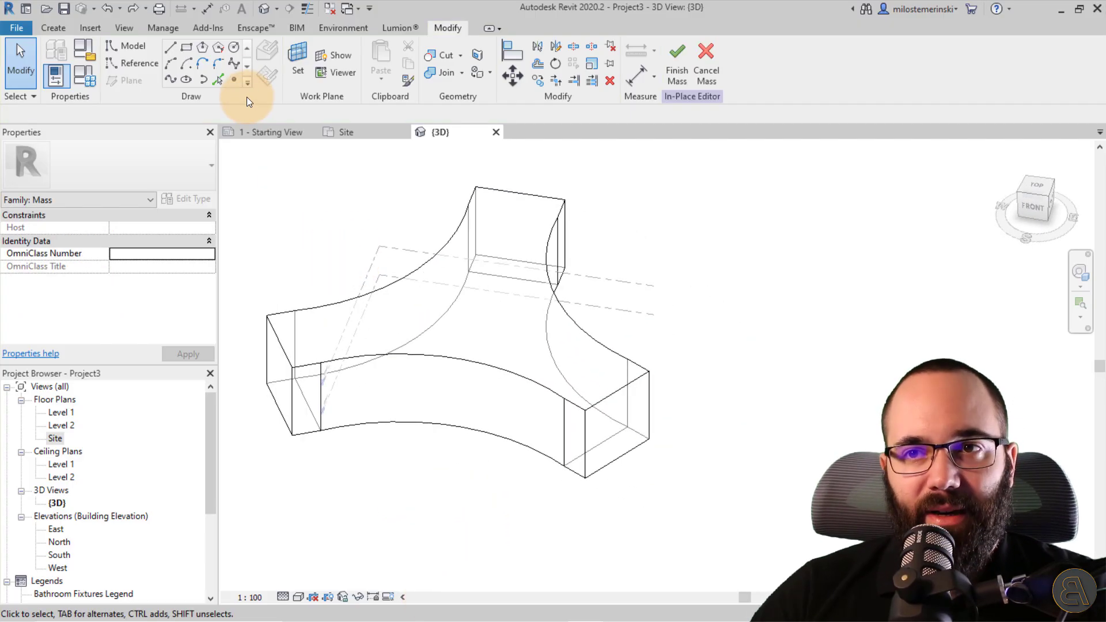
{"action": "left_click", "coordinate": [234, 79]}
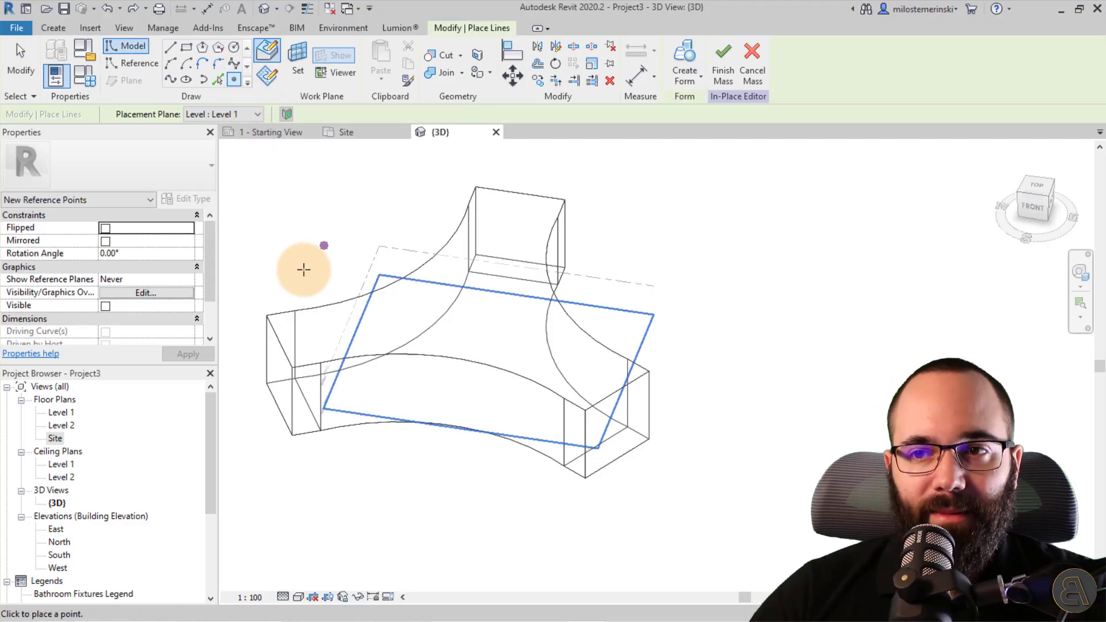
{"action": "left_click", "coordinate": [295, 310]}
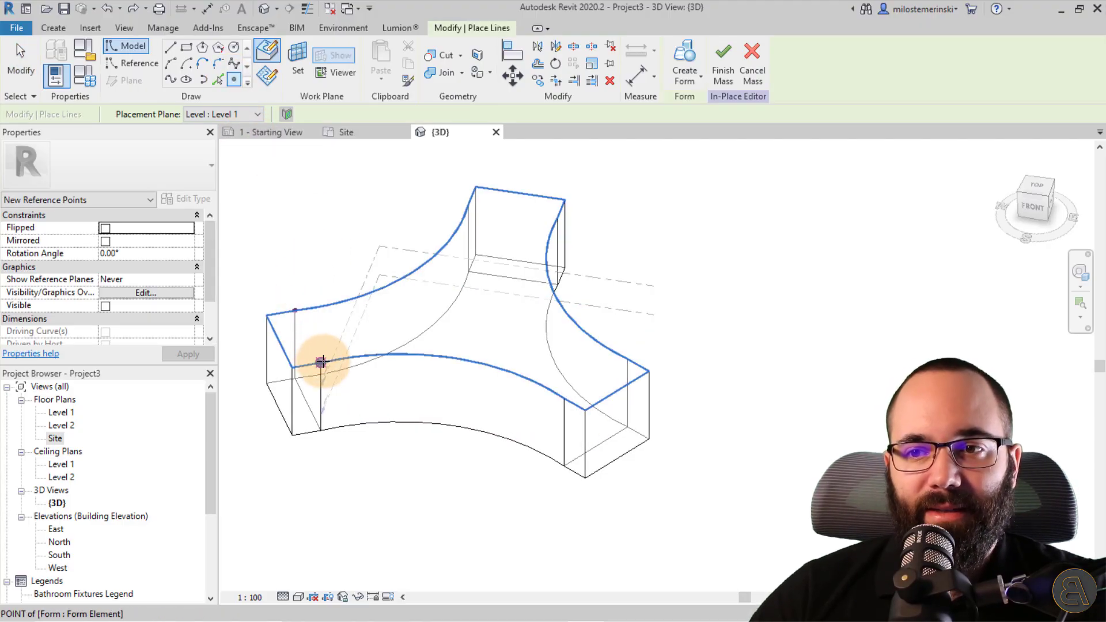
{"action": "left_click", "coordinate": [321, 362]}
{"action": "left_click", "coordinate": [564, 398]}
{"action": "left_click", "coordinate": [626, 360]}
{"action": "key", "text": "Escape"}
{"action": "key", "text": "Escape"}
Connect the two reference points on top of the left wing with a Spline Through Points line across the wing
{"action": "middle_click_drag", "start_coordinate": [371, 328], "coordinate": [297, 302], "text": "shift"}
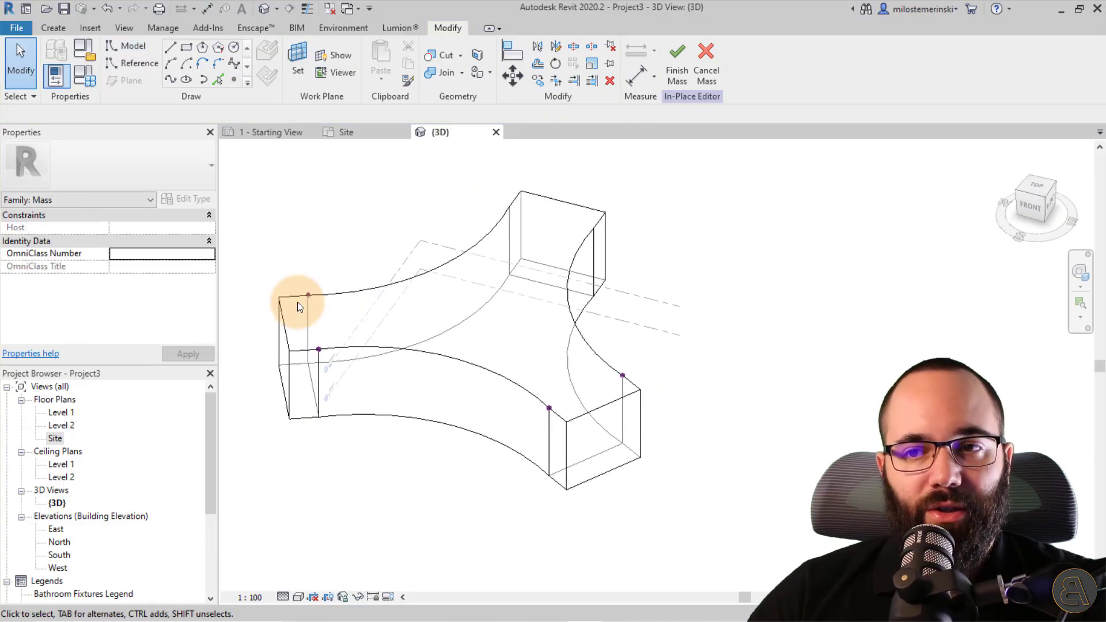
{"action": "left_click_drag", "start_coordinate": [293, 272], "coordinate": [336, 365]}
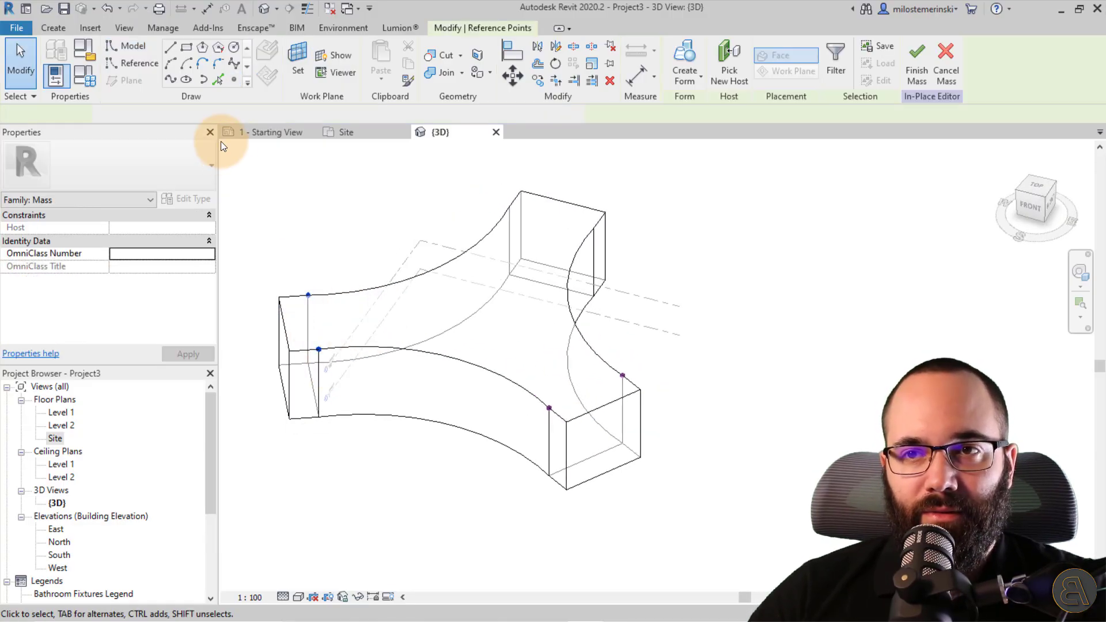
{"action": "left_click", "coordinate": [171, 80]}
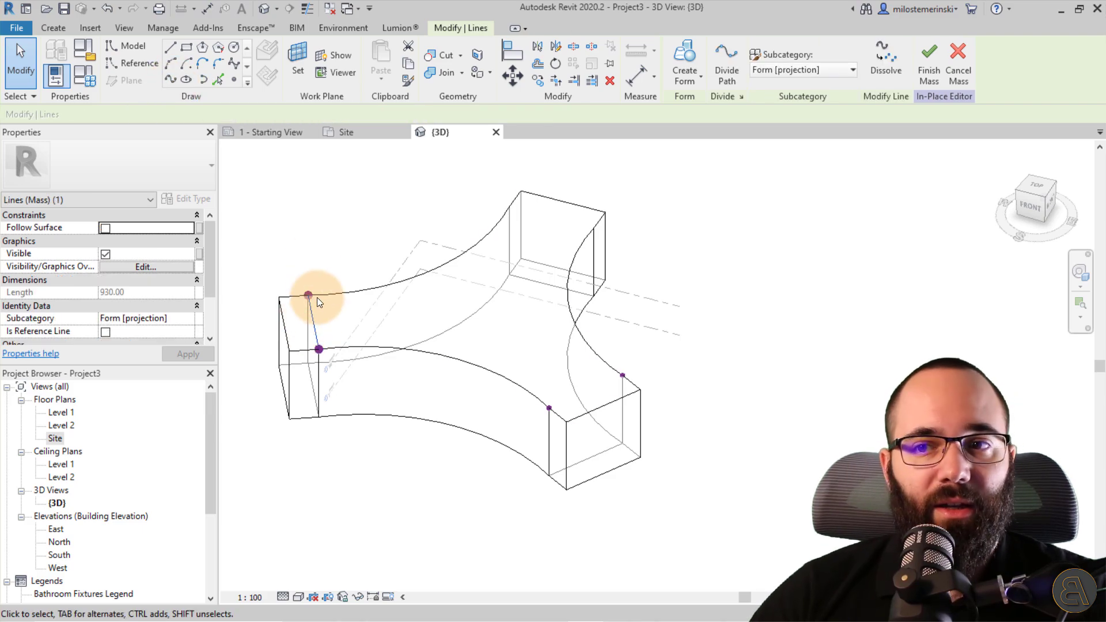
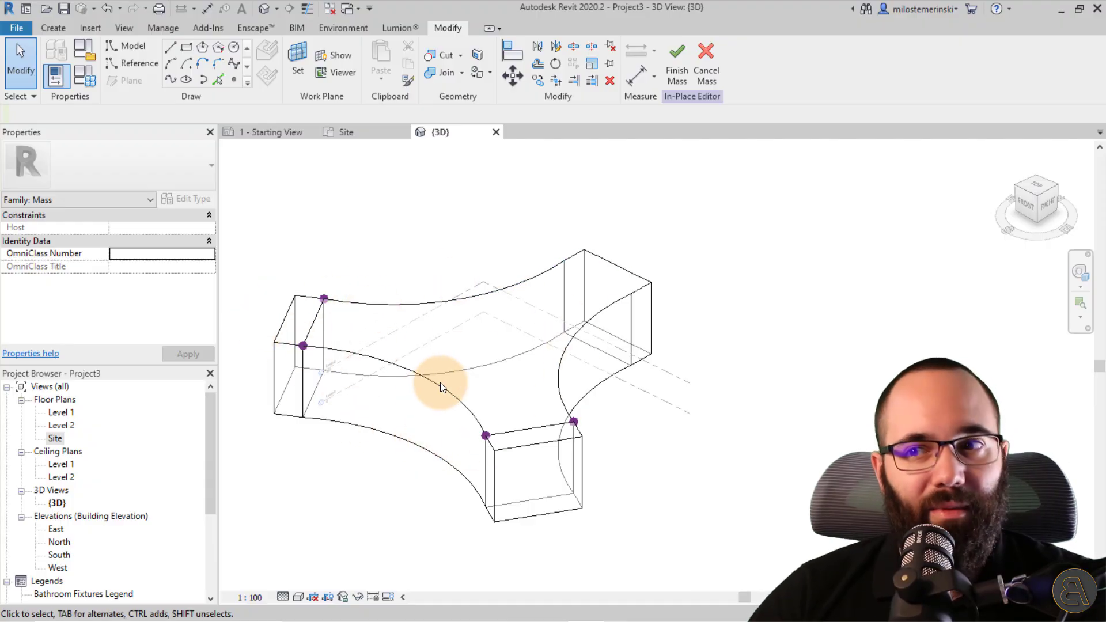
Draw a four-point spline on the front curved face, from the front-right block's bottom corner up to the left wing's front reference point
{"action": "middle_click_drag", "start_coordinate": [391, 342], "coordinate": [333, 468], "text": "shift"}
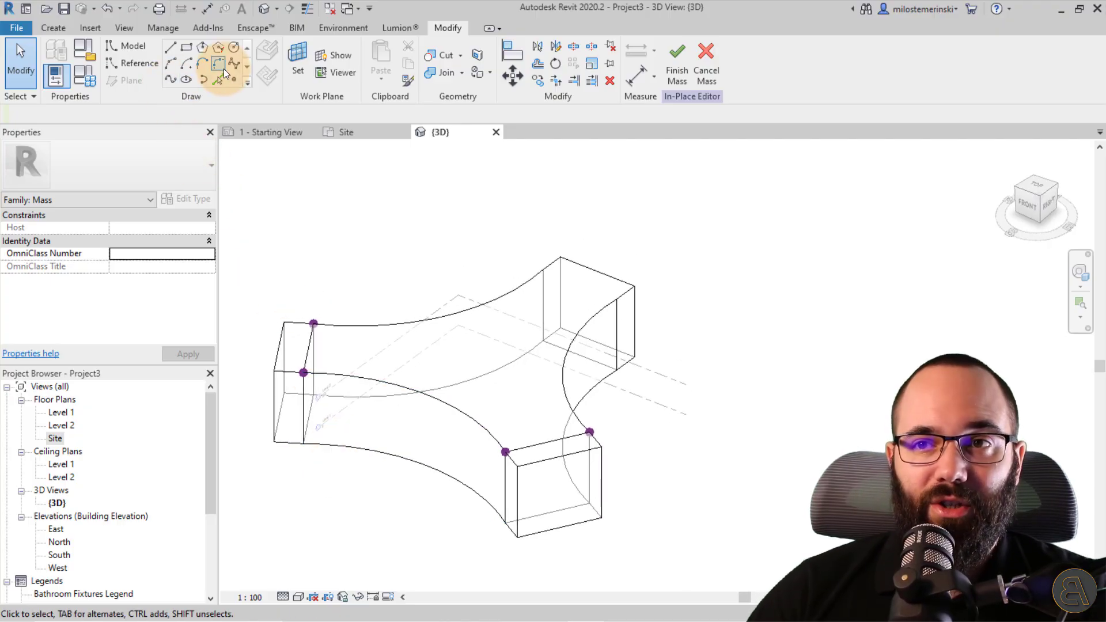
{"action": "left_click", "coordinate": [168, 84]}
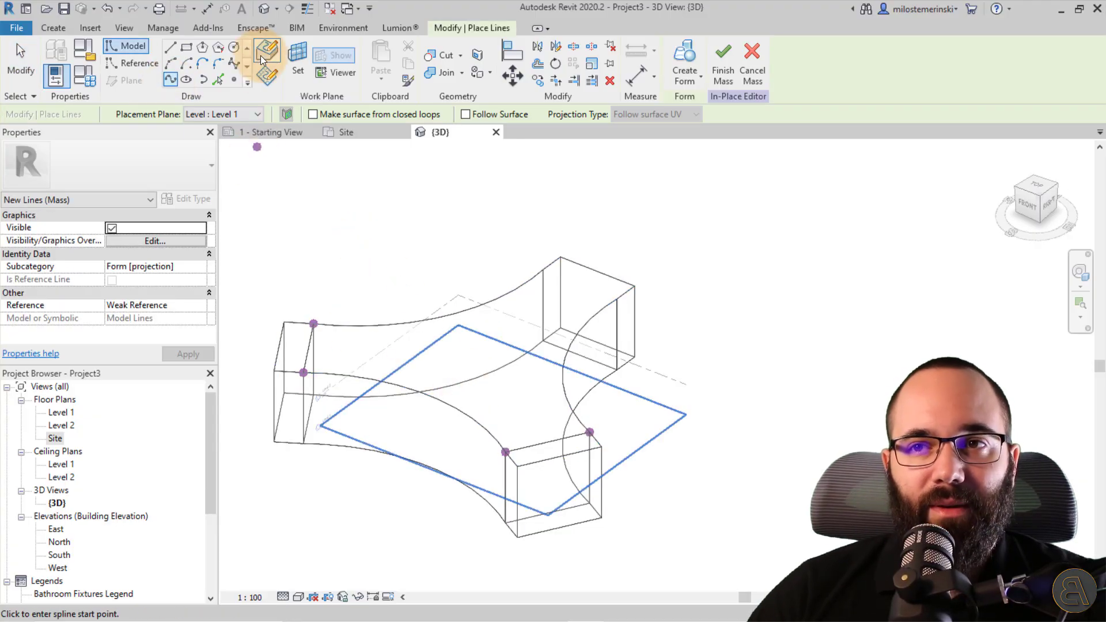
{"action": "left_click", "coordinate": [269, 52]}
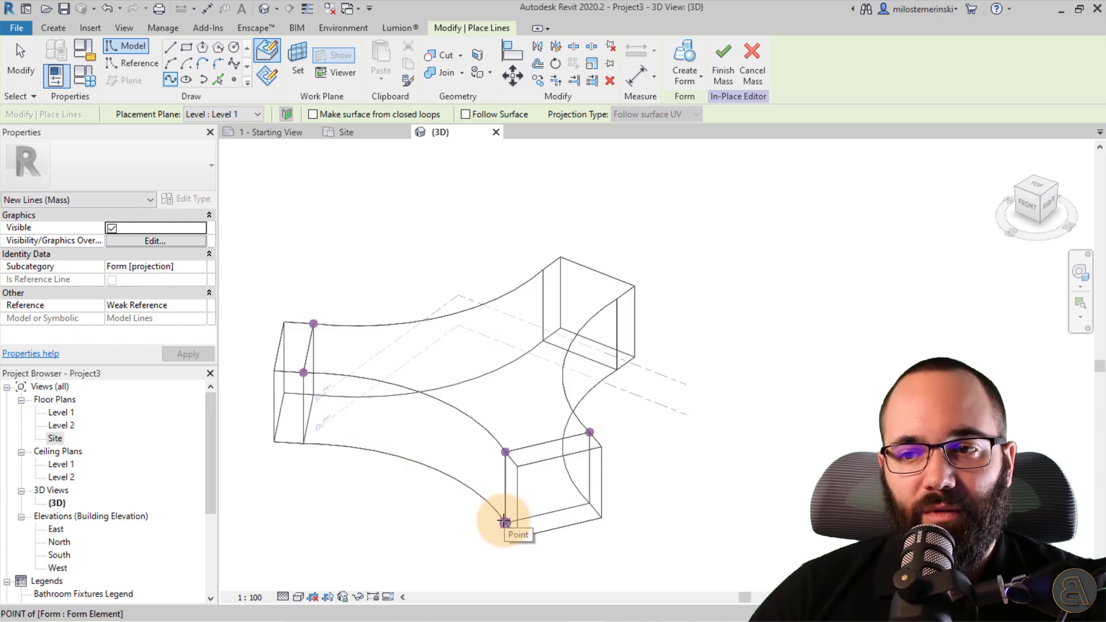
{"action": "left_click", "coordinate": [504, 523]}
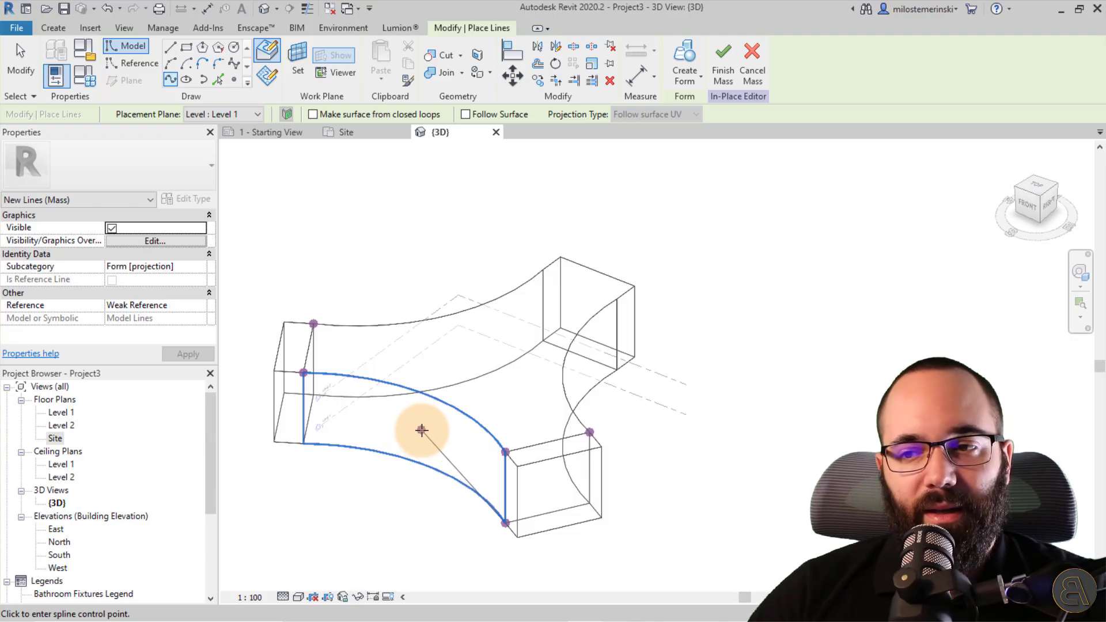
{"action": "left_click", "coordinate": [421, 430]}
{"action": "left_click", "coordinate": [339, 384]}
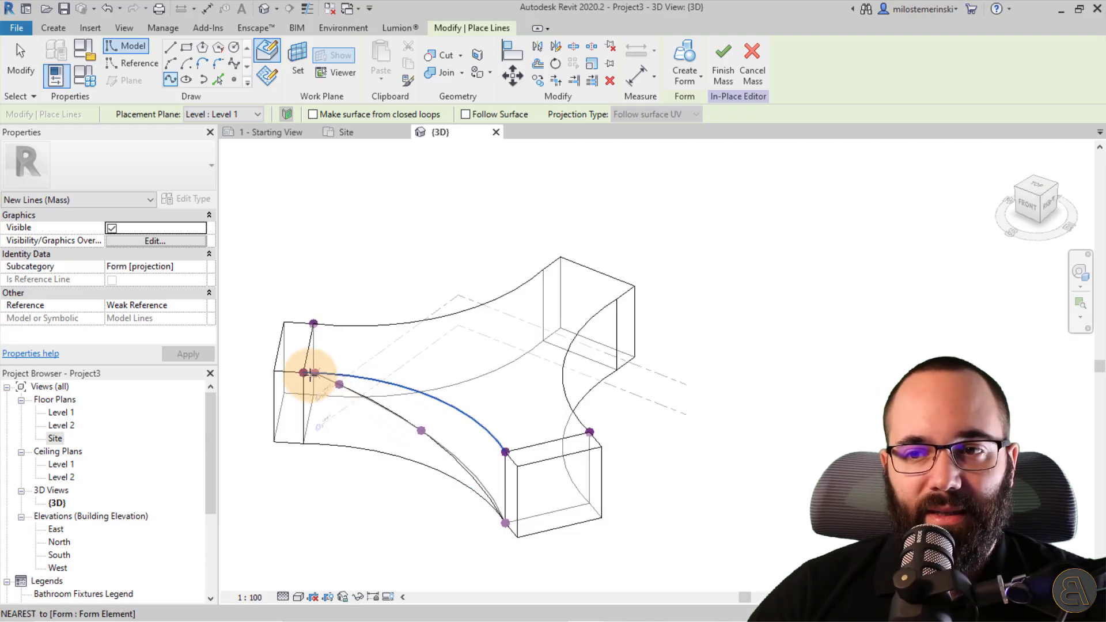
{"action": "left_click", "coordinate": [303, 373]}
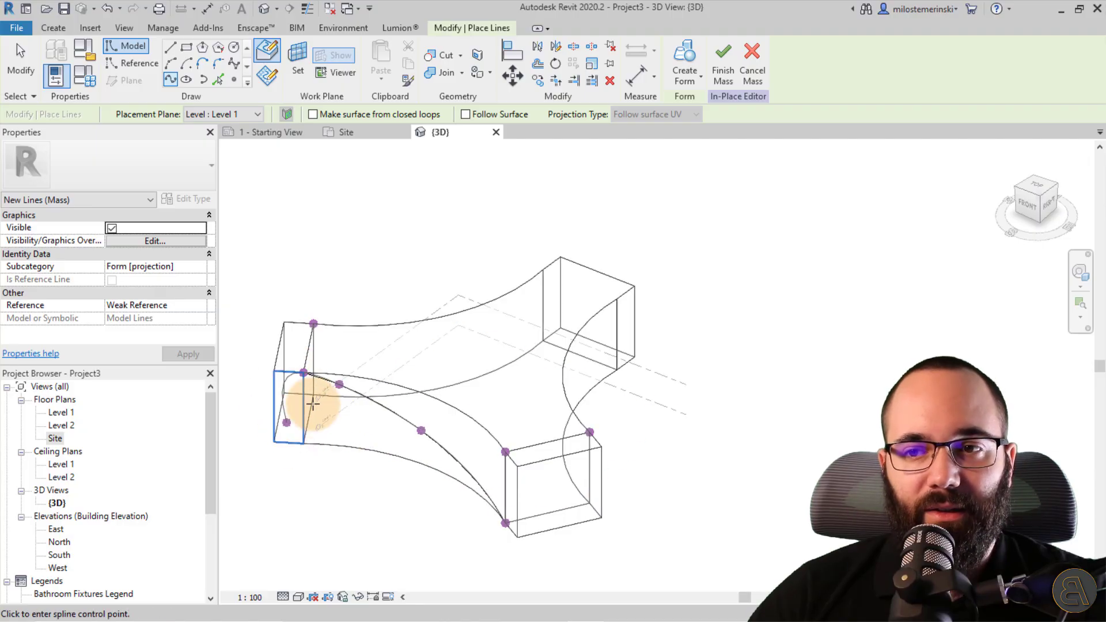
{"action": "left_click", "coordinate": [33, 73]}
Draw a four-point spline across the top face from the front-right wing's front reference point to the left wing's rear reference point
{"action": "mouse_move", "coordinate": [374, 280]}
{"action": "middle_mouse_down", "text": "shift"}
{"action": "mouse_move", "coordinate": [407, 202]}
{"action": "mouse_move", "coordinate": [501, 154]}
{"action": "mouse_move", "coordinate": [355, 302]}
{"action": "middle_mouse_up", "text": "shift"}
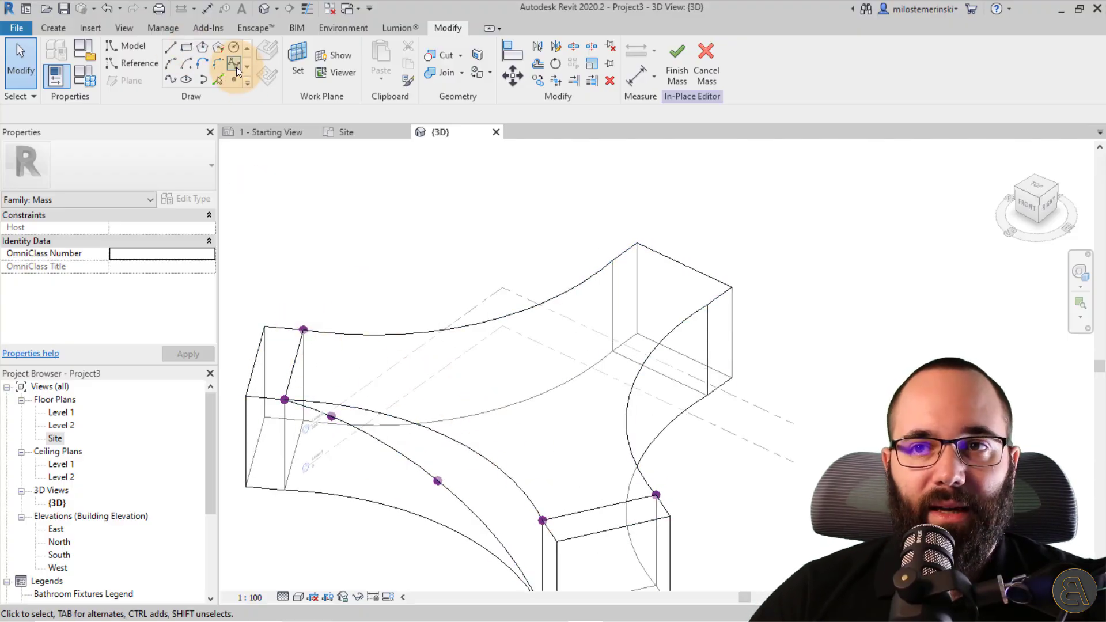
{"action": "key", "text": "l"}
{"action": "key", "text": "i"}
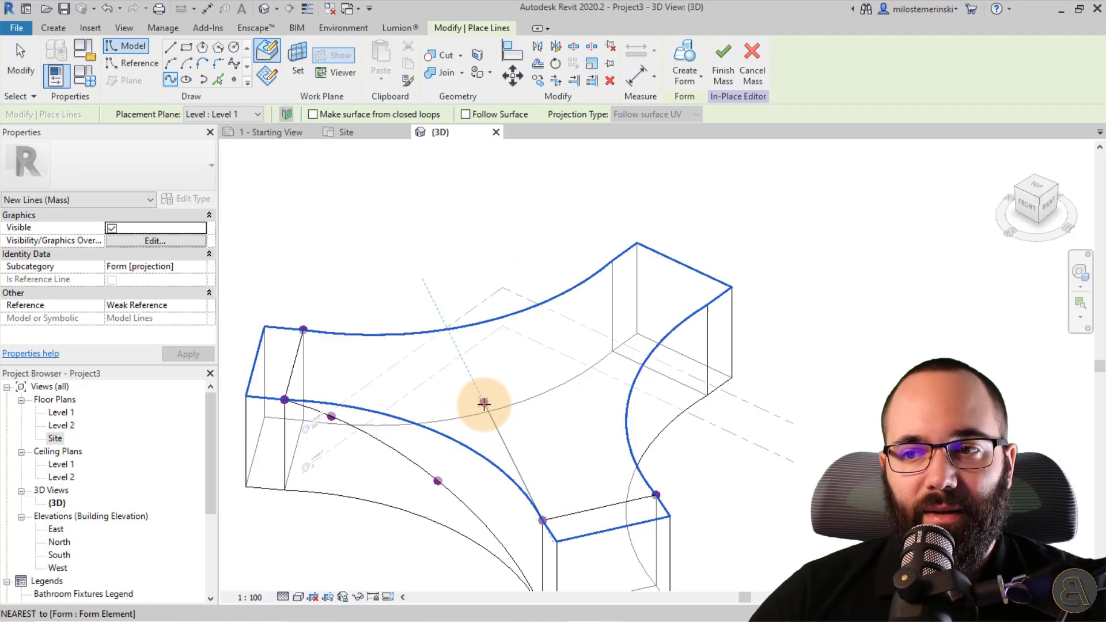
{"action": "left_click", "coordinate": [485, 403]}
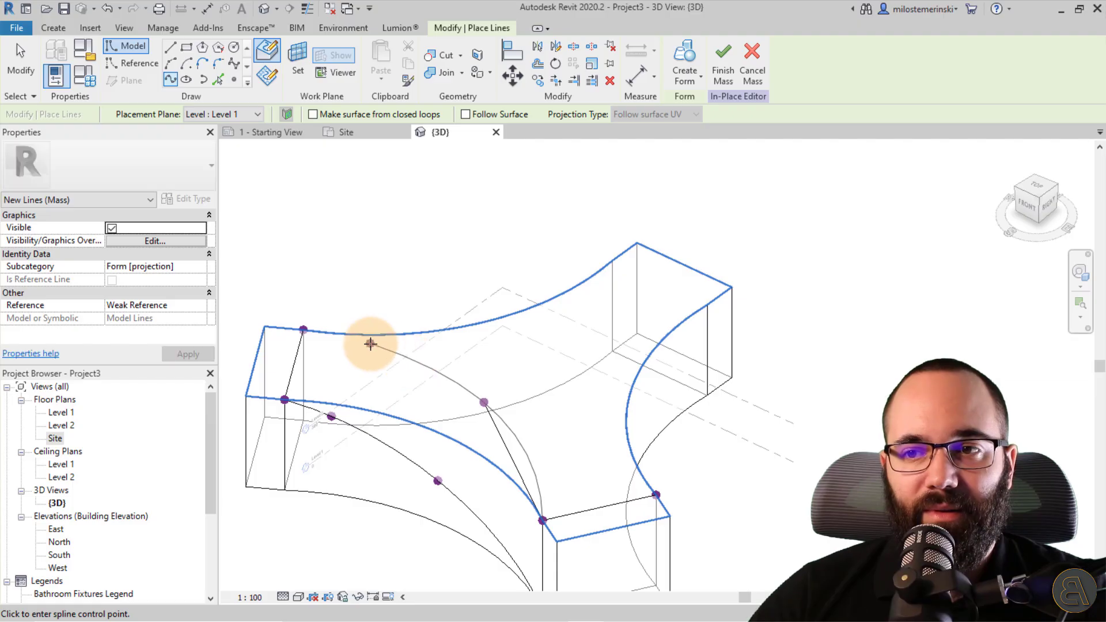
{"action": "left_click", "coordinate": [371, 342]}
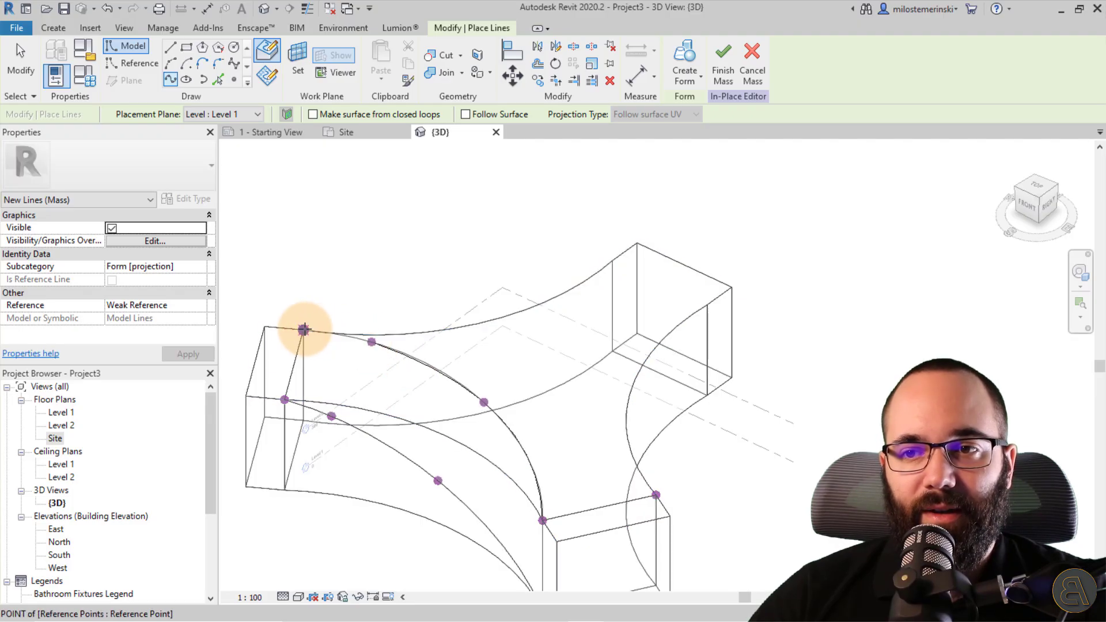
{"action": "left_click", "coordinate": [303, 330]}
{"action": "left_click", "coordinate": [29, 72]}
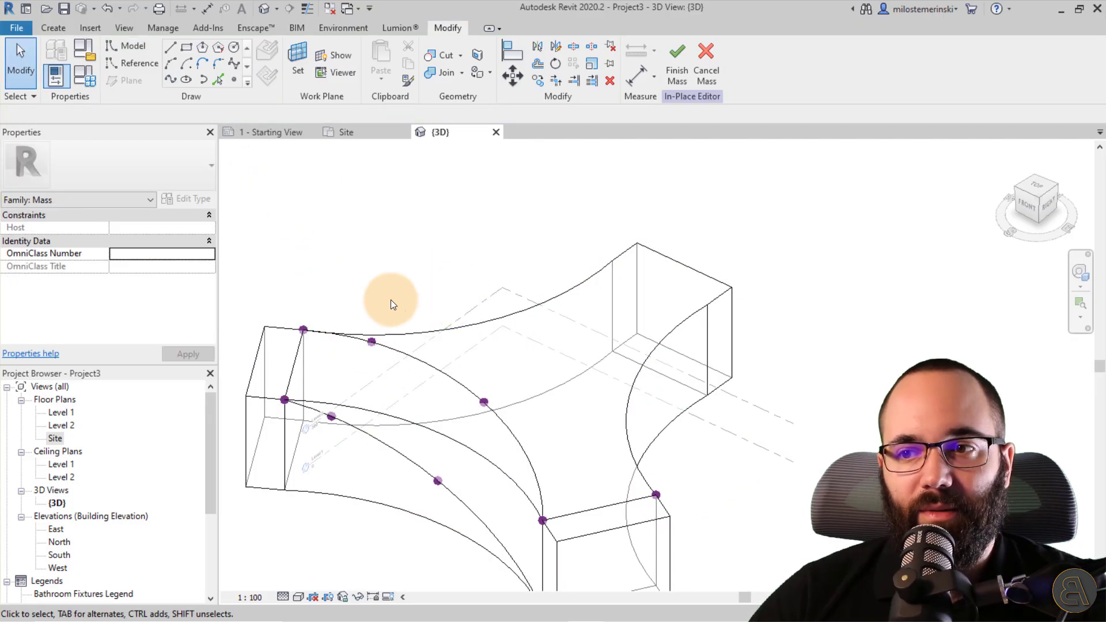
Reposition the two intermediate points of the top-face spline to refine its curve between the left and front-right wings
{"action": "mouse_move", "coordinate": [391, 299]}
{"action": "middle_mouse_down", "text": "shift"}
{"action": "mouse_move", "coordinate": [507, 462]}
{"action": "mouse_move", "coordinate": [478, 329]}
{"action": "middle_mouse_up", "text": "shift"}
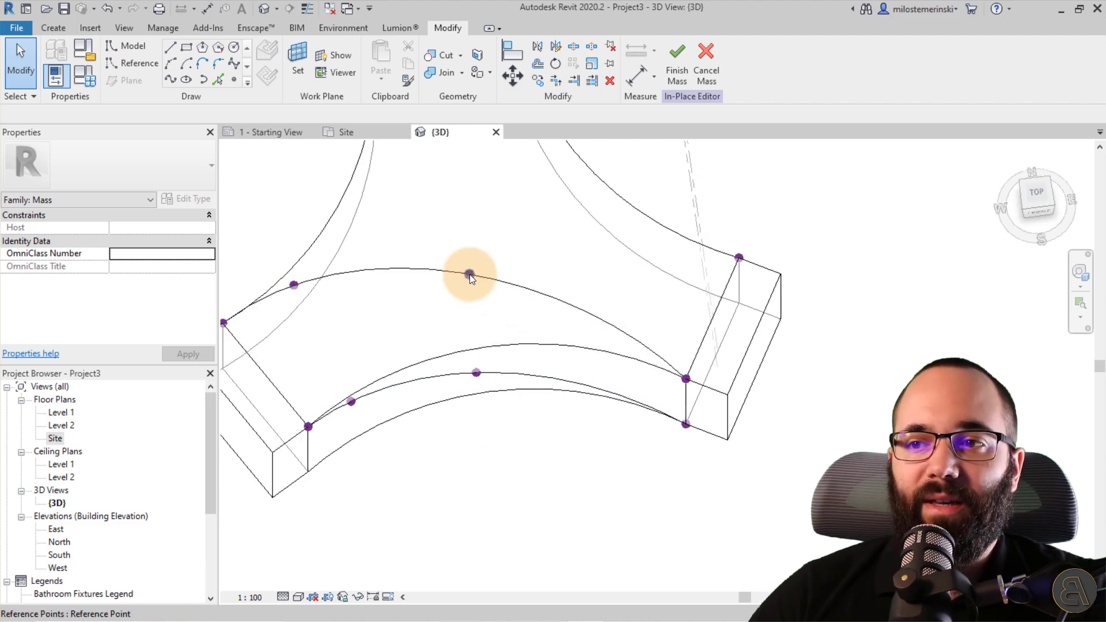
{"action": "left_click_drag", "start_coordinate": [517, 307], "coordinate": [528, 319]}
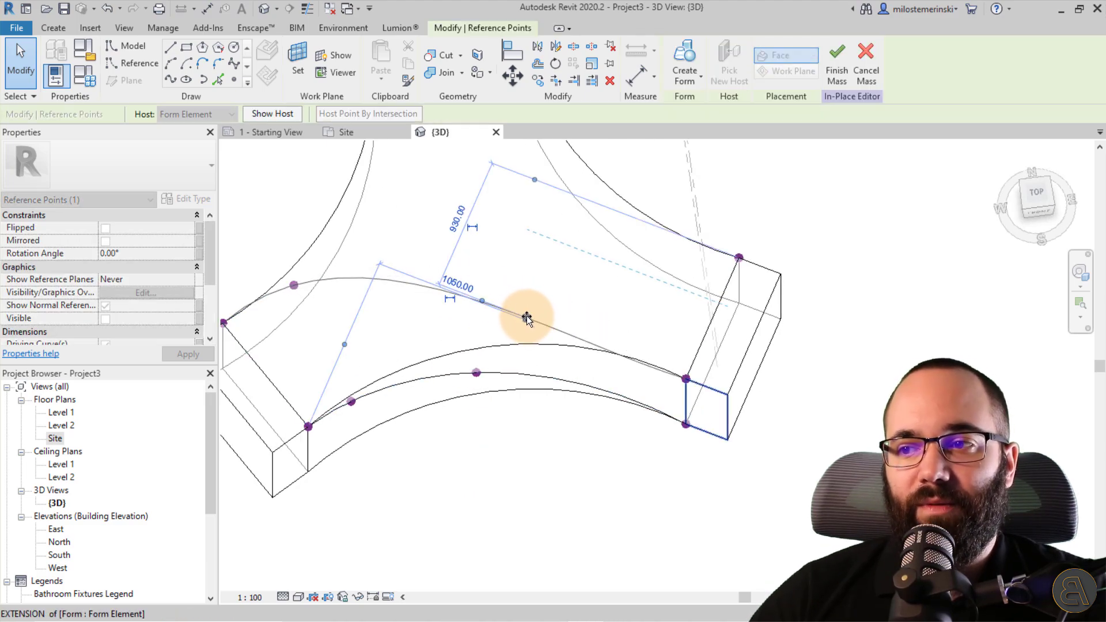
{"action": "middle_click_drag", "start_coordinate": [736, 452], "coordinate": [534, 321], "text": "shift"}
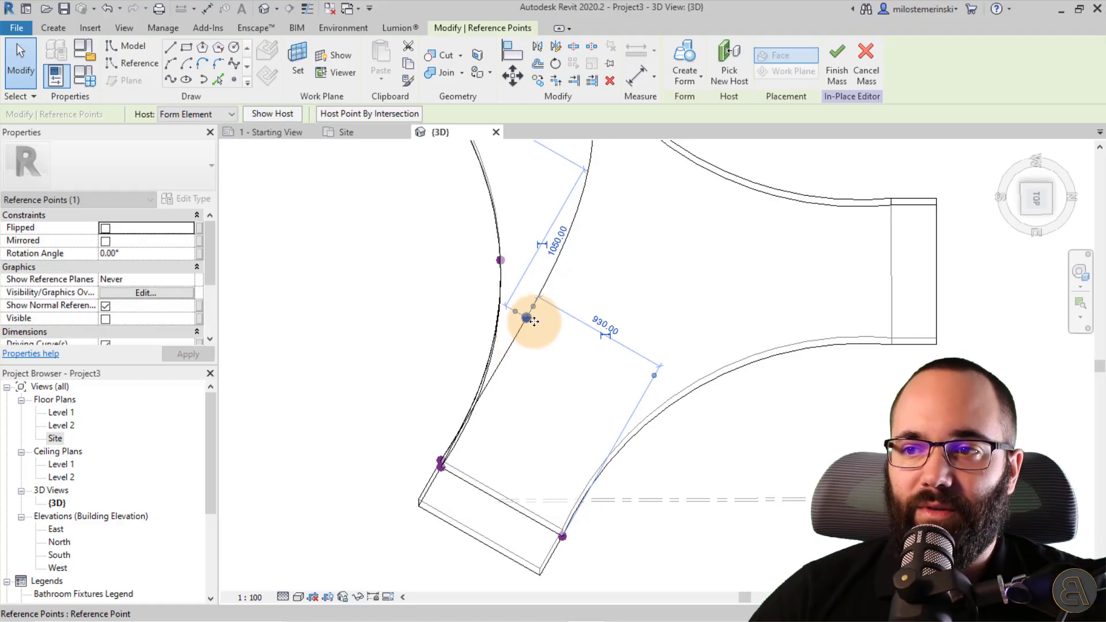
{"action": "left_click_drag", "start_coordinate": [534, 322], "coordinate": [526, 346]}
{"action": "middle_click_drag", "start_coordinate": [527, 345], "coordinate": [617, 279], "text": "shift"}
{"action": "left_click_drag", "start_coordinate": [623, 280], "coordinate": [614, 295]}
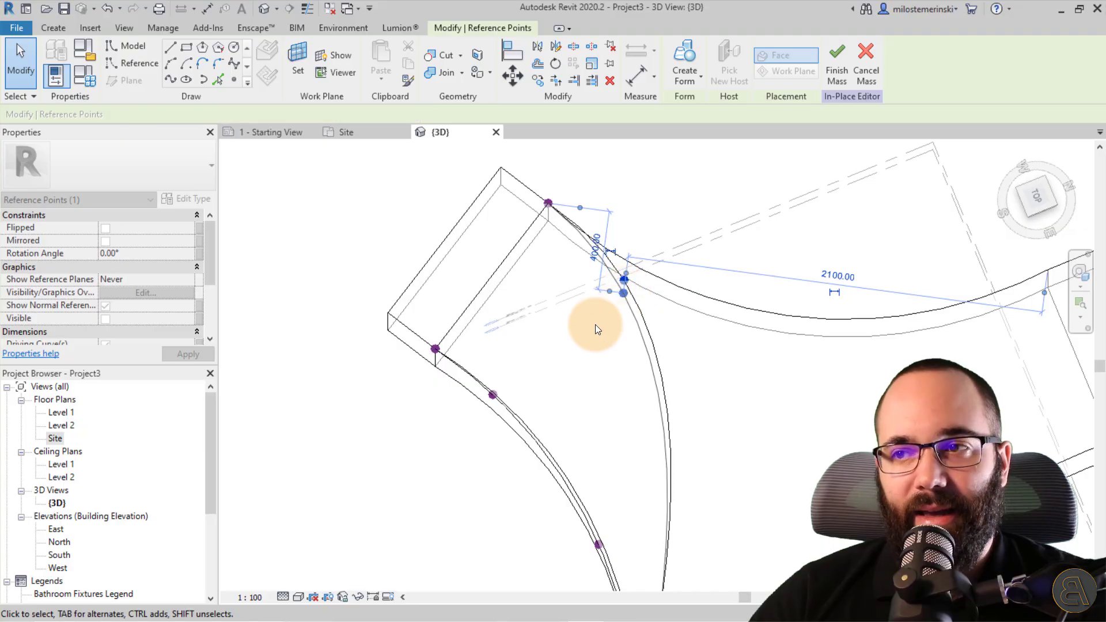
{"action": "scroll", "coordinate": [588, 351], "scroll_direction": "down", "scroll_amount": 2}
{"action": "middle_click_drag", "start_coordinate": [582, 367], "coordinate": [533, 513], "text": "shift"}
{"action": "left_click", "coordinate": [535, 512]}
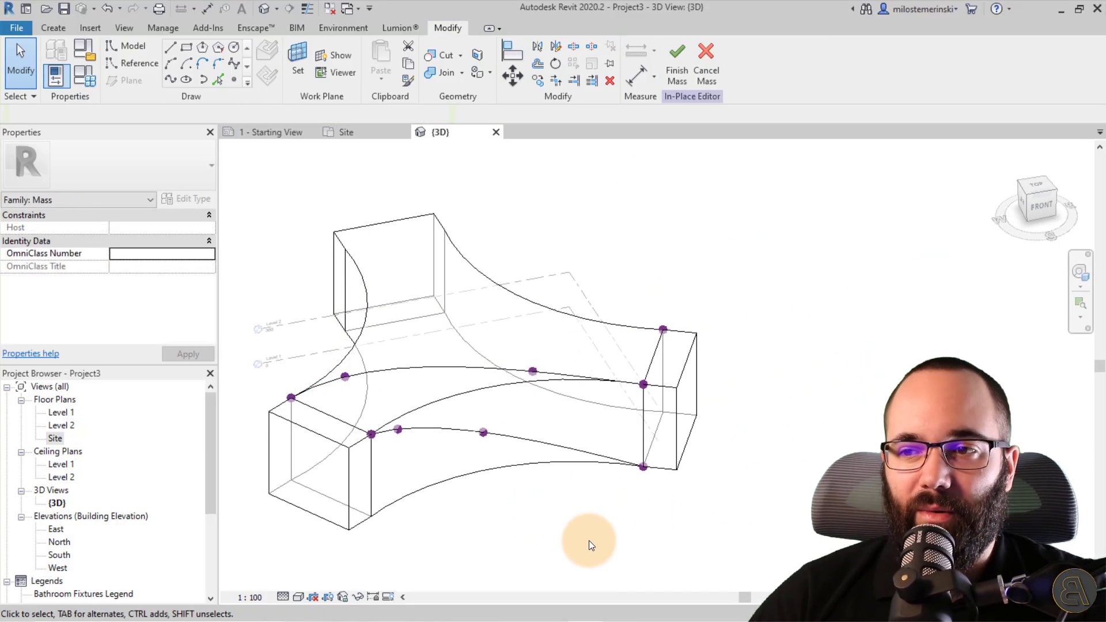
Move the front-face spline's intermediate point nearer the front-right wing to about 1274 from the left wing block's edge
{"action": "middle_click_drag", "start_coordinate": [587, 535], "coordinate": [447, 448], "text": "shift"}
{"action": "scroll", "coordinate": [447, 448], "scroll_direction": "up", "scroll_amount": 2}
{"action": "left_click", "coordinate": [457, 434]}
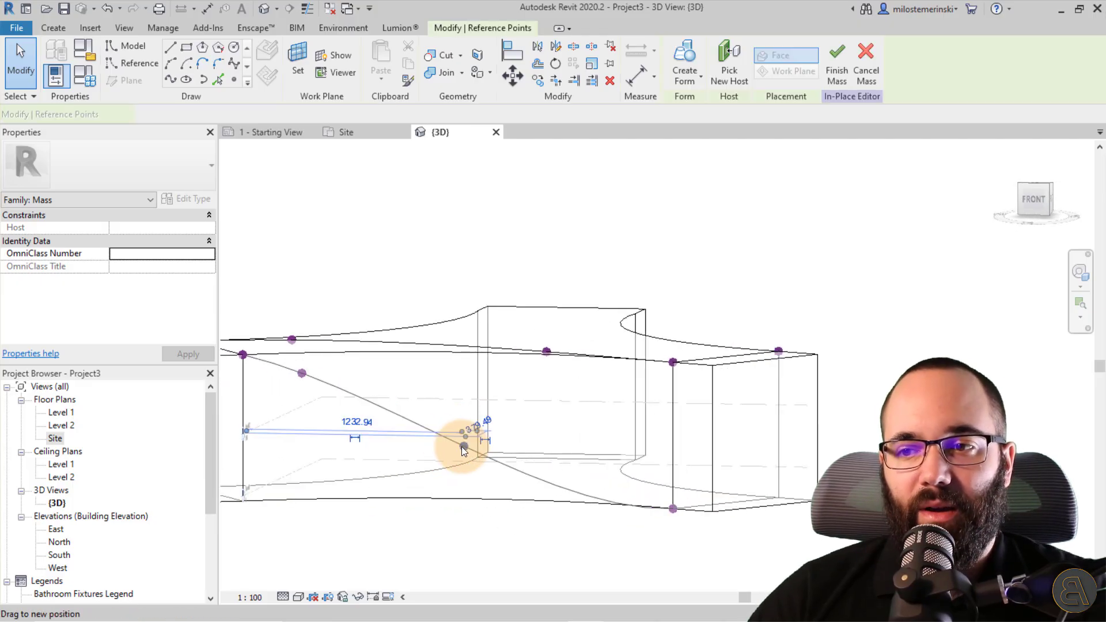
{"action": "left_click_drag", "start_coordinate": [456, 434], "coordinate": [469, 444]}
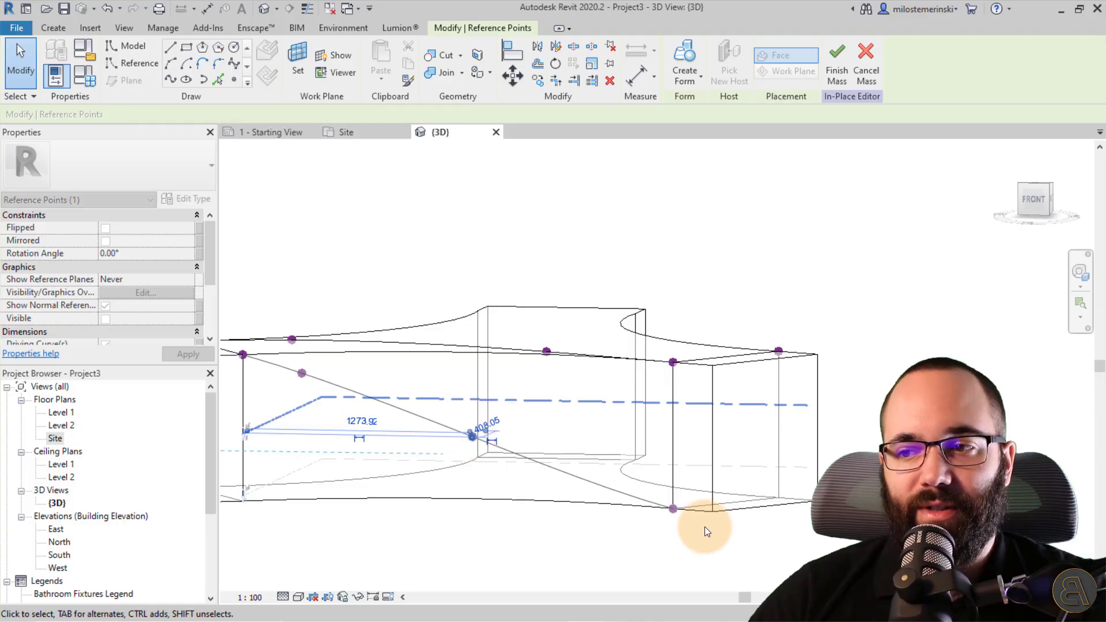
{"action": "middle_click_drag", "start_coordinate": [704, 527], "coordinate": [383, 403], "text": "shift"}
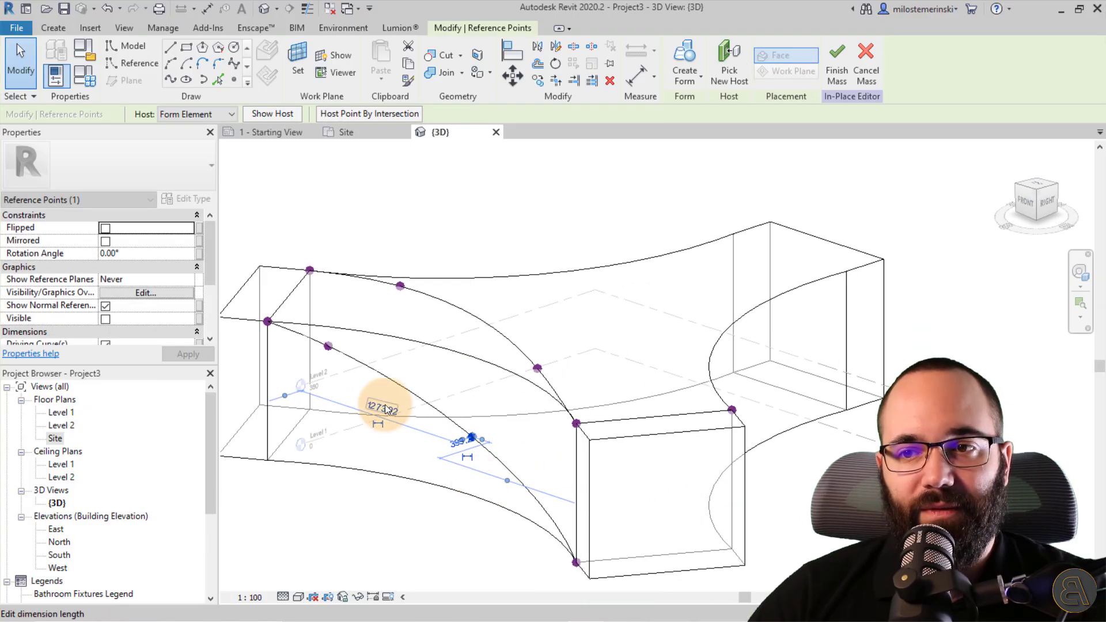
{"action": "left_click", "coordinate": [330, 348]}
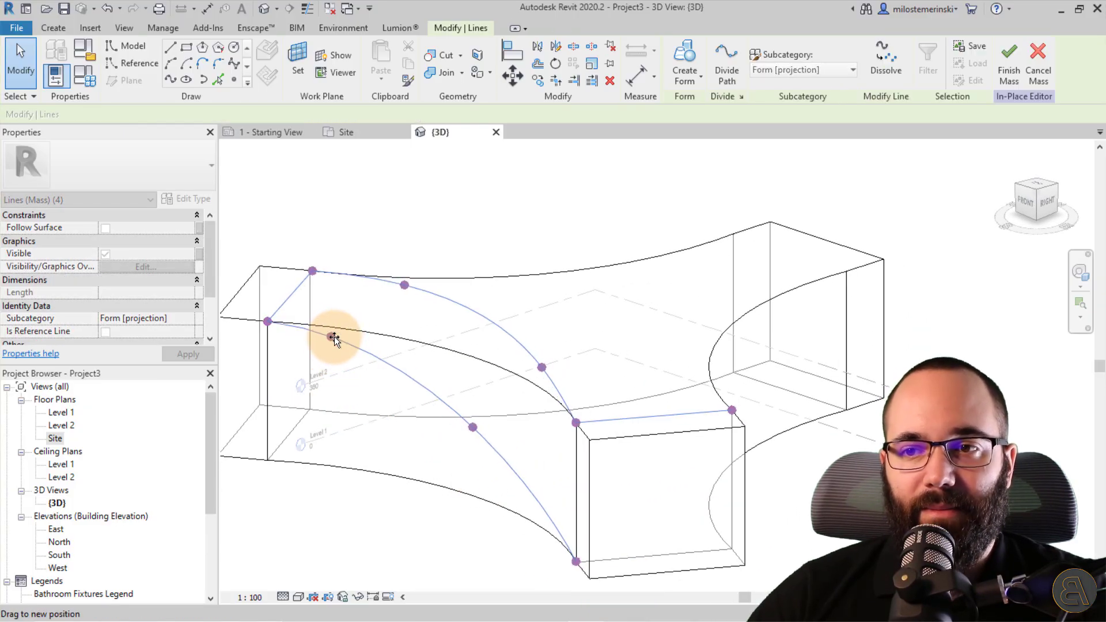
{"action": "left_click_drag", "start_coordinate": [334, 349], "coordinate": [331, 349]}
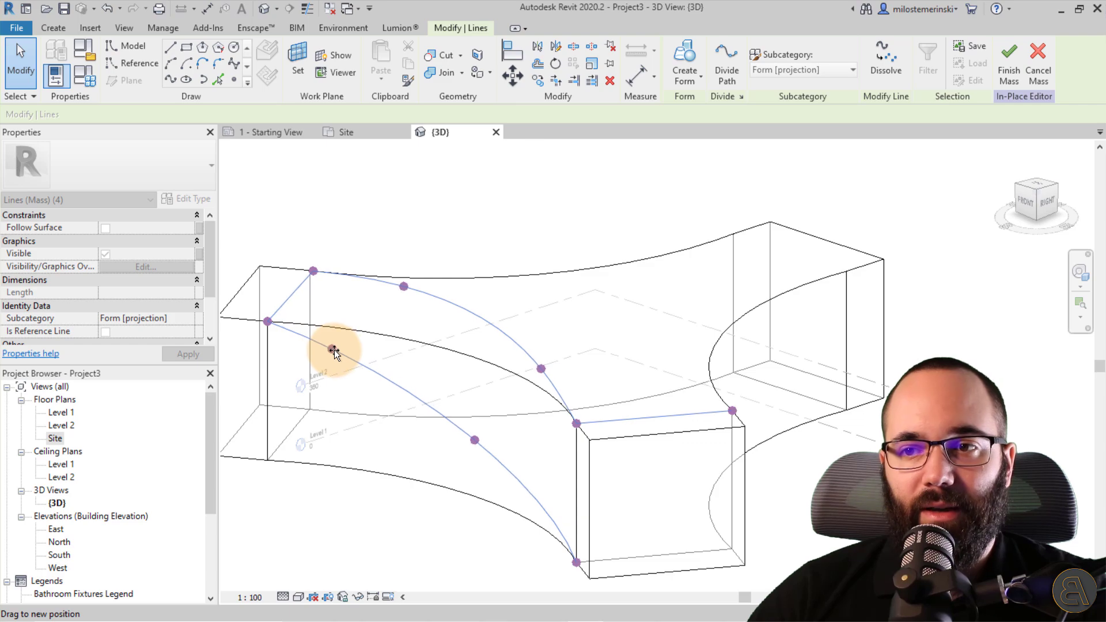
{"action": "left_click", "coordinate": [99, 12]}
Adjust the front-face spline's intermediate point nearest the left wing to refine the curve, and clear the selection
{"action": "key", "text": "Tab"}
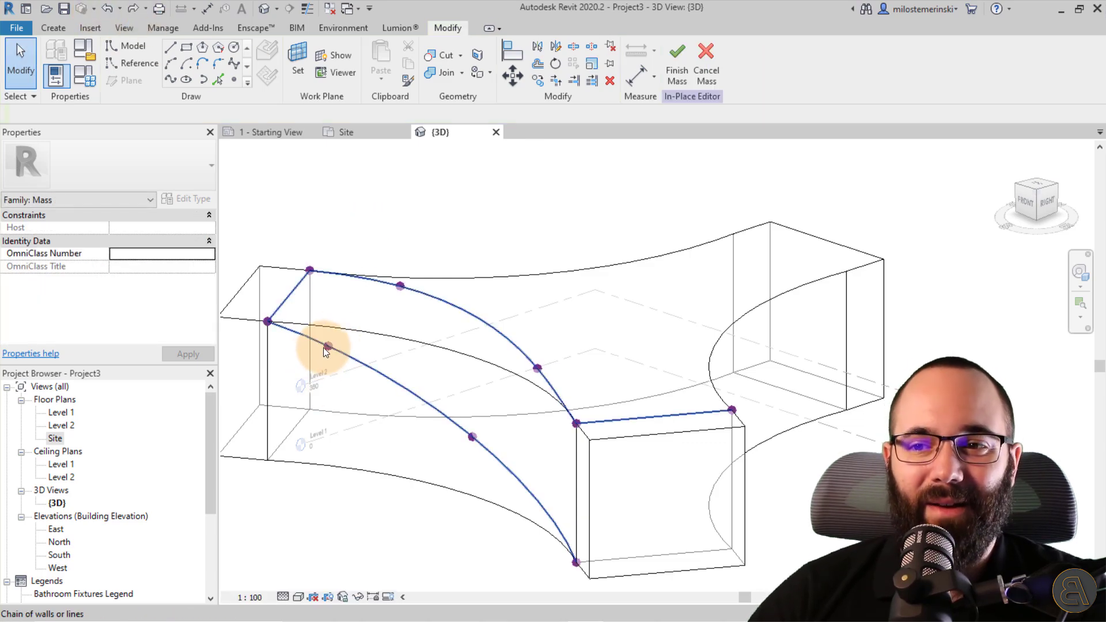
{"action": "mouse_move", "coordinate": [331, 350]}
{"action": "left_mouse_down"}
{"action": "mouse_move", "coordinate": [348, 346]}
{"action": "mouse_move", "coordinate": [337, 346]}
{"action": "left_mouse_up"}
{"action": "middle_click_drag", "start_coordinate": [376, 407], "coordinate": [420, 419], "text": "shift"}
{"action": "left_click", "coordinate": [475, 495]}
{"action": "scroll", "coordinate": [454, 476], "scroll_direction": "down", "scroll_amount": 2}
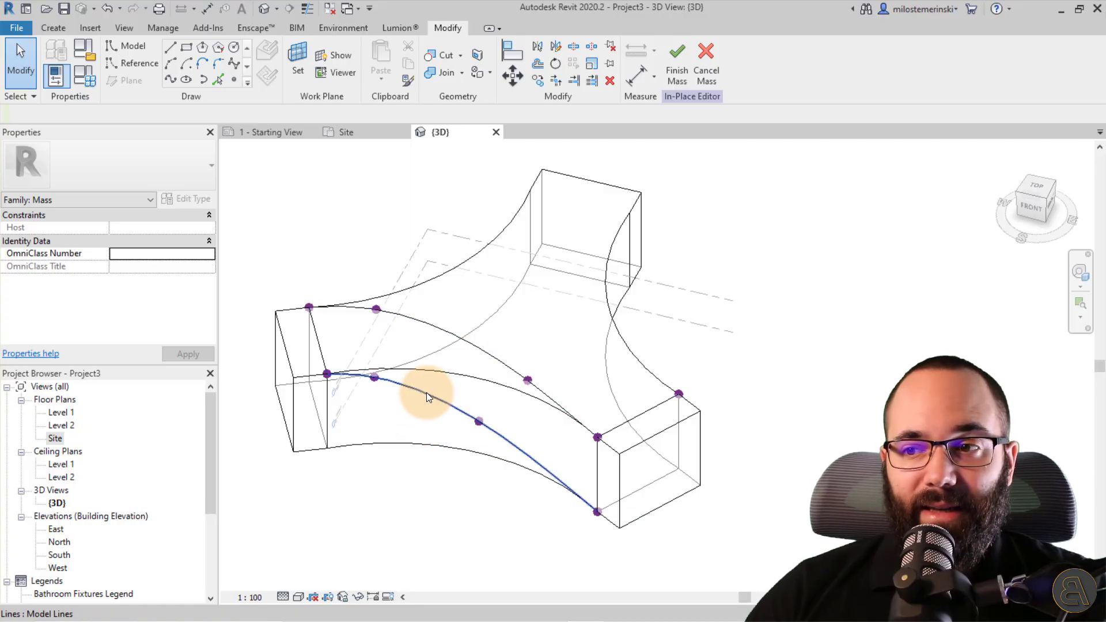
Convert the top-face and front-face splines into reference lines and deselect them
{"action": "left_click", "coordinate": [430, 402]}
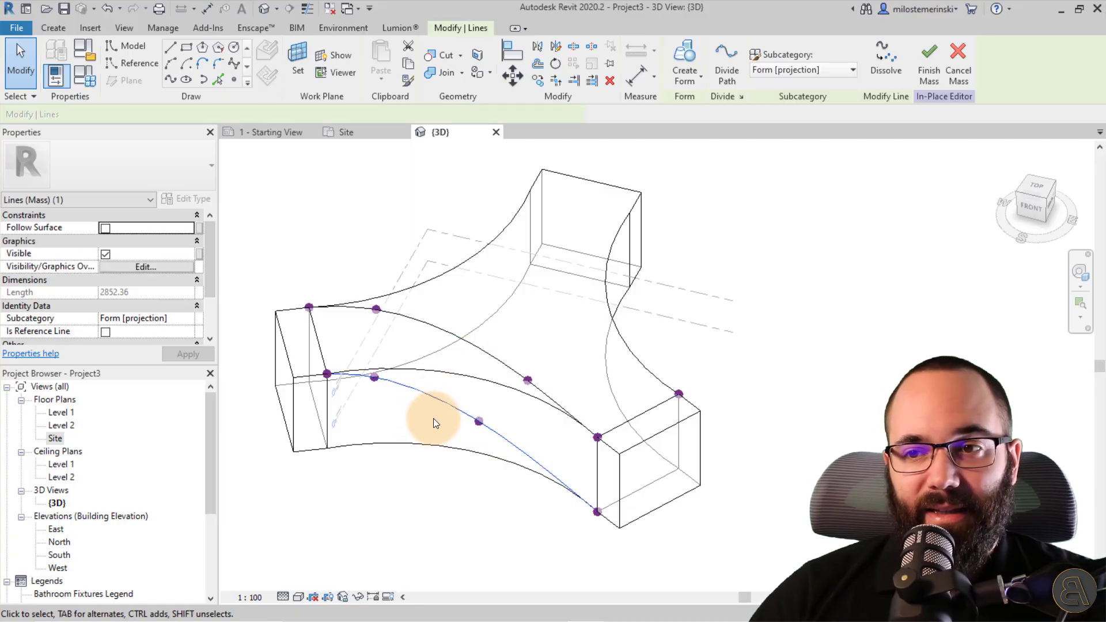
{"action": "left_click", "coordinate": [476, 348], "text": "ctrl"}
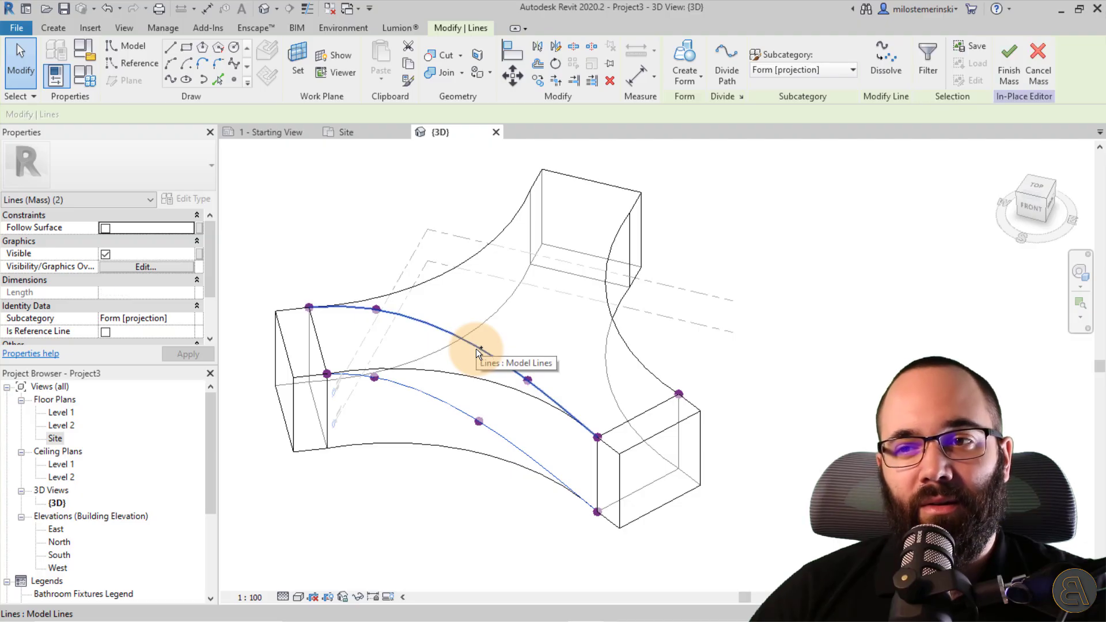
{"action": "scroll", "coordinate": [420, 346], "scroll_direction": "down", "scroll_amount": 2}
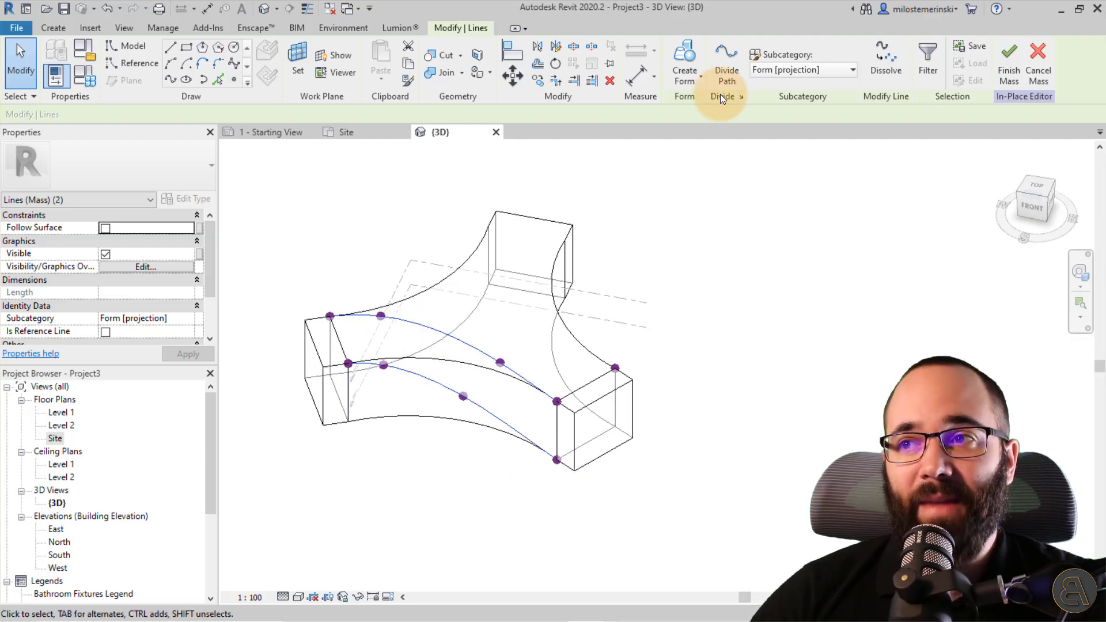
{"action": "left_click", "coordinate": [417, 470]}
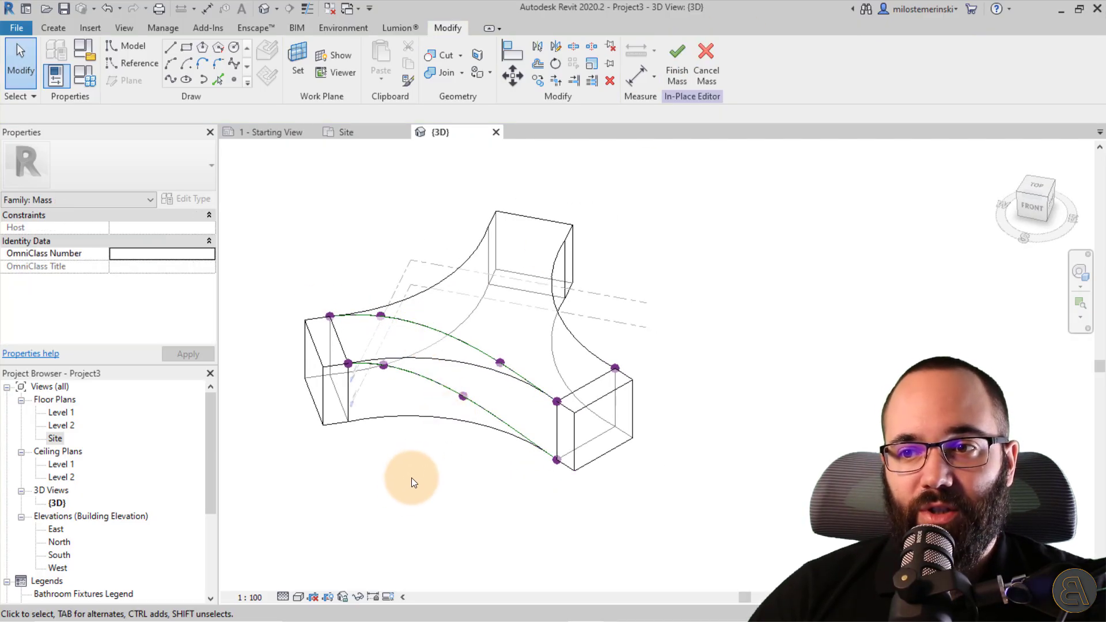
Select the whole three-winged form and dissolve its surfaces, leaving only the profile lines and reference points
{"action": "mouse_move", "coordinate": [412, 478]}
{"action": "middle_mouse_down", "text": "shift"}
{"action": "mouse_move", "coordinate": [452, 378]}
{"action": "mouse_move", "coordinate": [519, 299]}
{"action": "mouse_move", "coordinate": [570, 267]}
{"action": "mouse_move", "coordinate": [602, 311]}
{"action": "mouse_move", "coordinate": [411, 481]}
{"action": "middle_mouse_up", "text": "shift"}
{"action": "scroll", "coordinate": [384, 313], "scroll_direction": "up", "scroll_amount": 3}
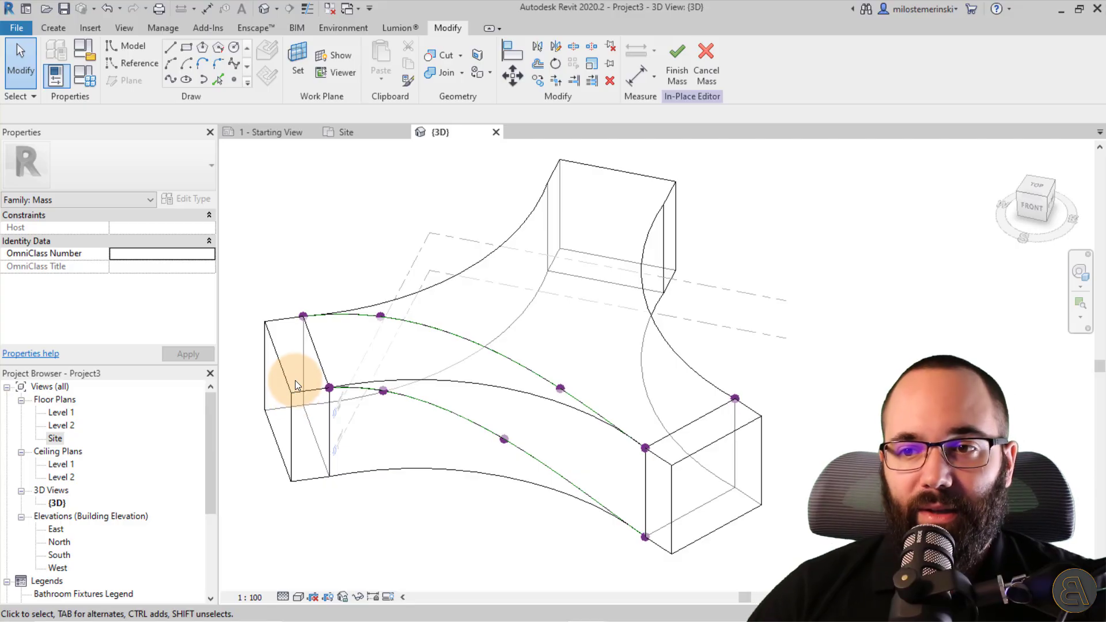
{"action": "key", "text": "Tab"}
{"action": "key", "text": "Tab"}
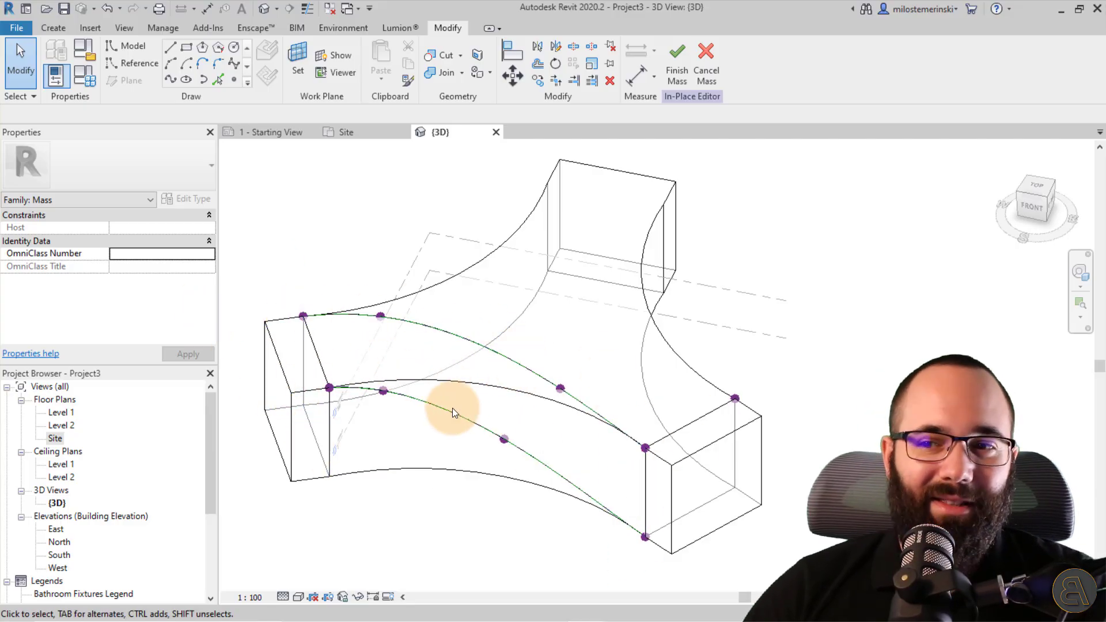
{"action": "middle_click_drag", "start_coordinate": [425, 356], "coordinate": [357, 345], "text": "shift"}
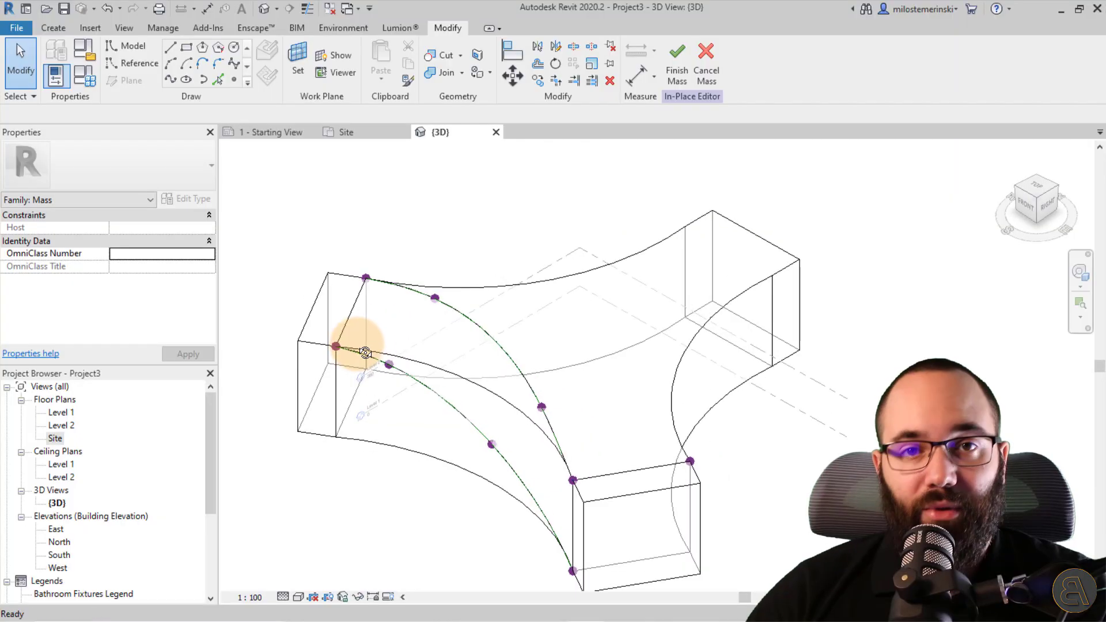
{"action": "middle_click_drag", "start_coordinate": [489, 301], "coordinate": [443, 277]}
{"action": "scroll", "coordinate": [426, 261], "scroll_direction": "down", "scroll_amount": 1}
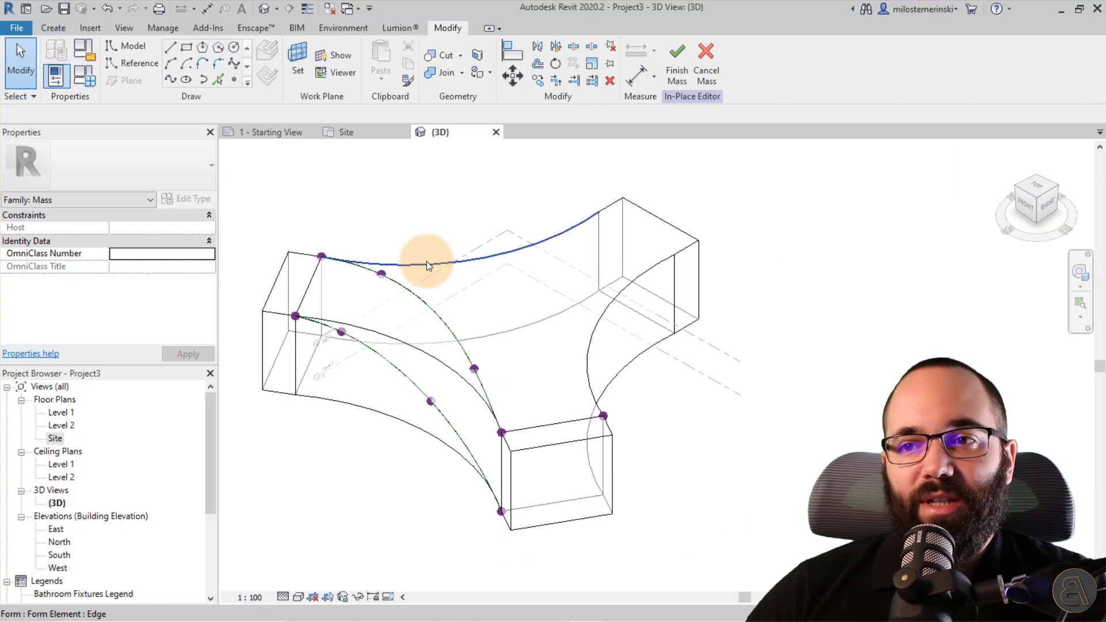
{"action": "left_click", "coordinate": [430, 269]}
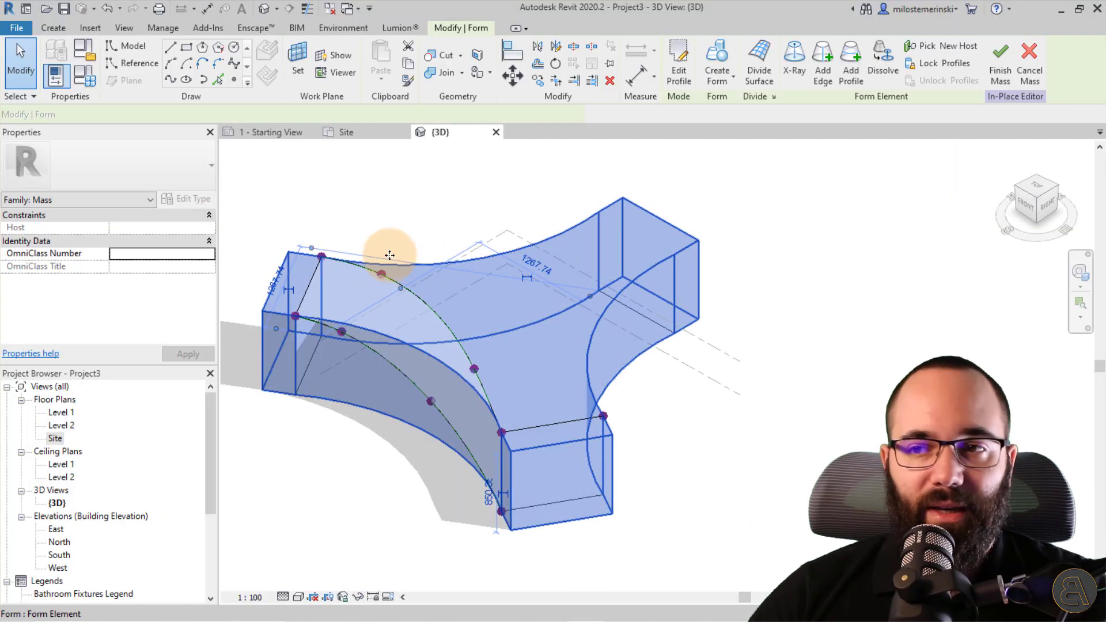
{"action": "left_click", "coordinate": [411, 253]}
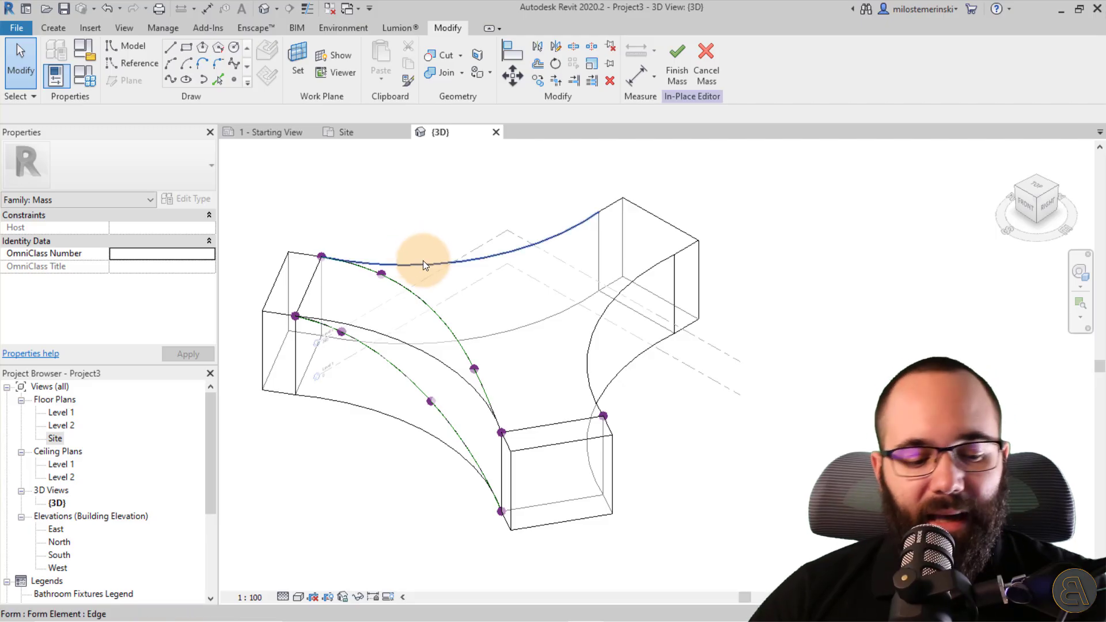
{"action": "key", "text": "Tab"}
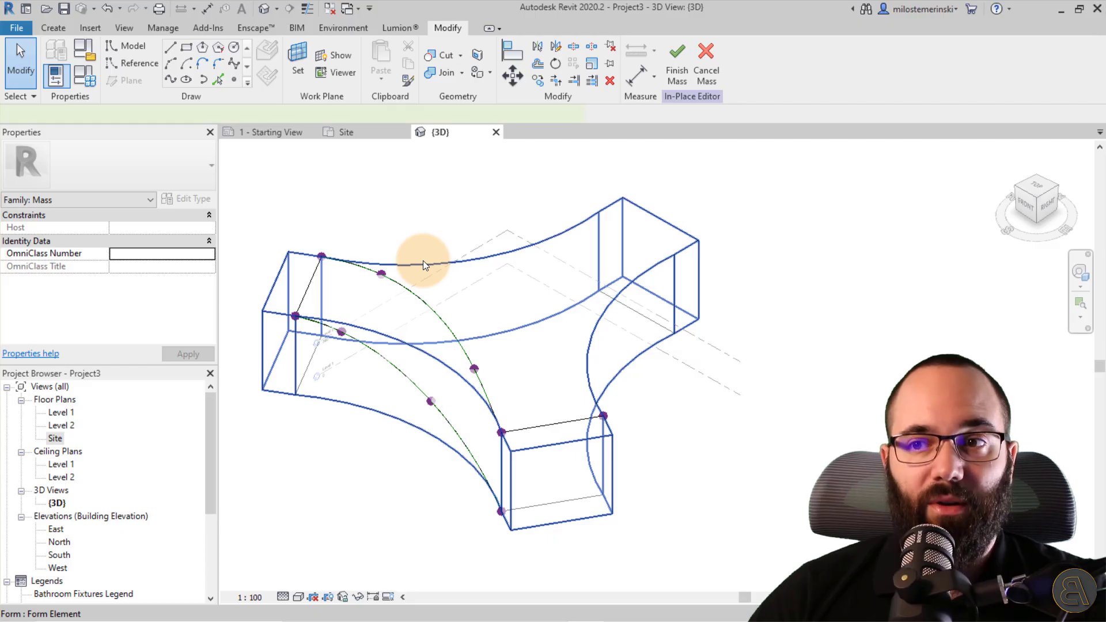
{"action": "left_click", "coordinate": [422, 260]}
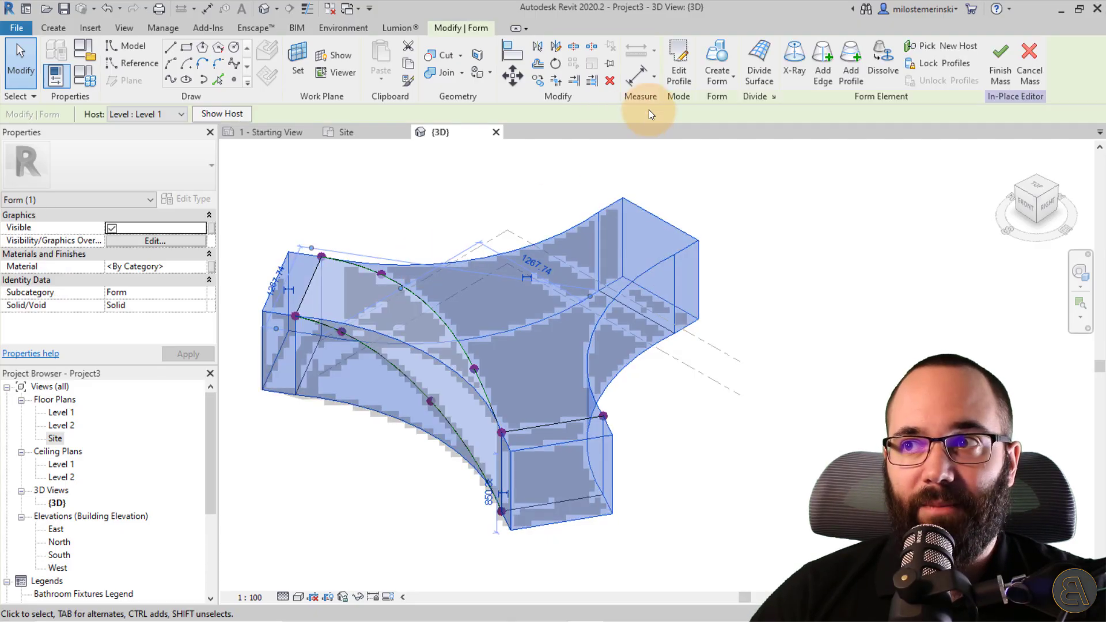
{"action": "left_click", "coordinate": [880, 68]}
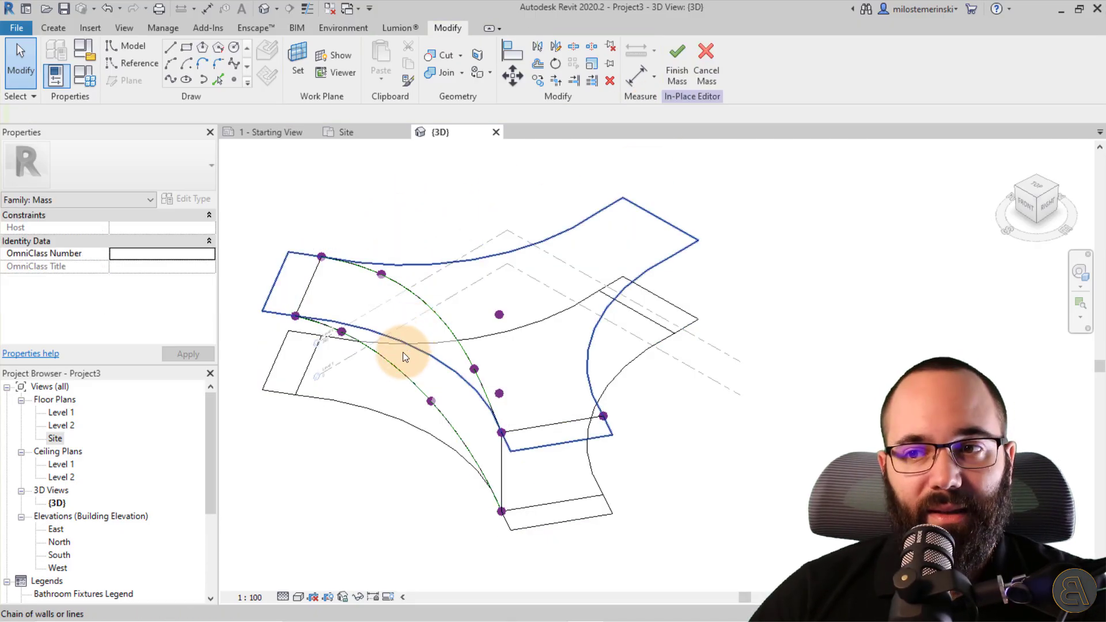
Place reference points at the left wing block's four lower corners and its two outer upper corners
{"action": "middle_click_drag", "start_coordinate": [403, 351], "coordinate": [434, 363], "text": "shift"}
{"action": "left_click", "coordinate": [416, 348]}
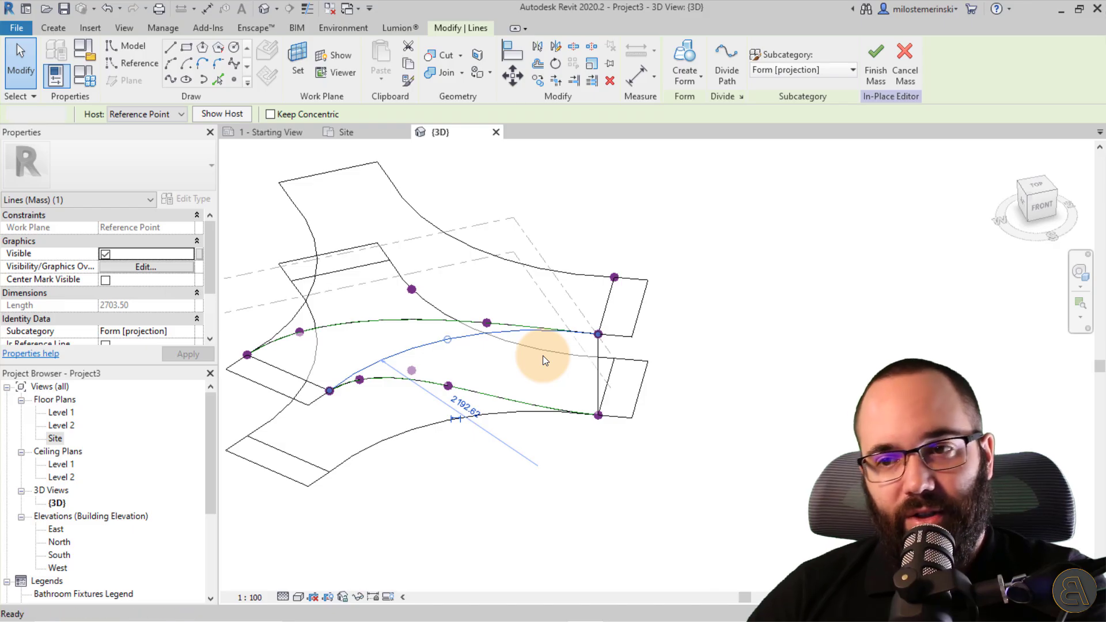
{"action": "key", "text": "Escape"}
{"action": "middle_click_drag", "start_coordinate": [521, 353], "coordinate": [314, 240], "text": "shift"}
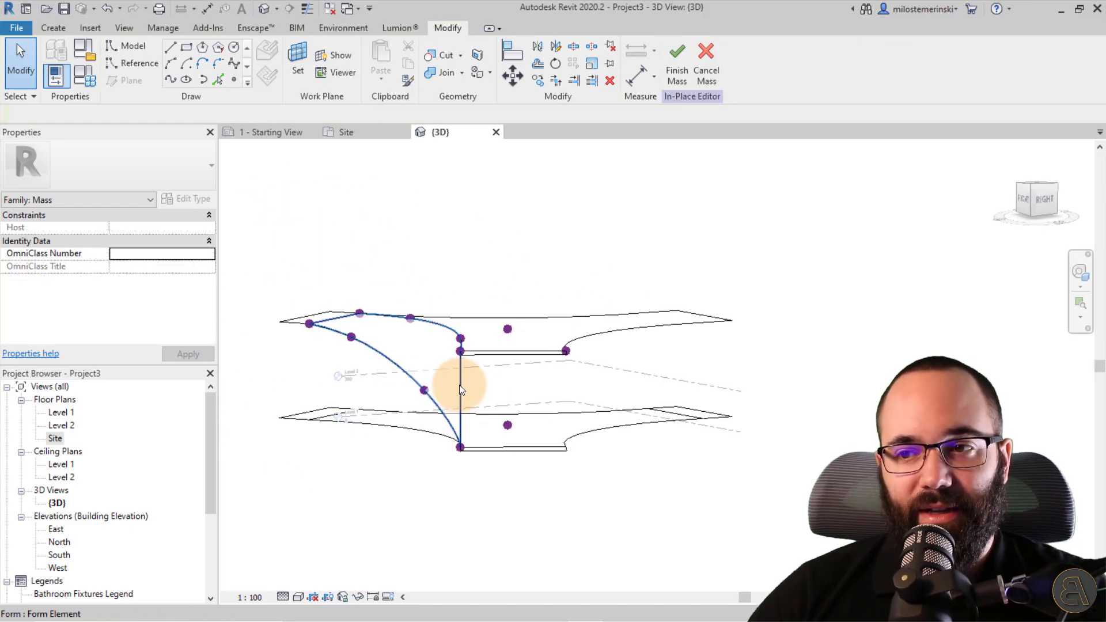
{"action": "middle_click_drag", "start_coordinate": [350, 374], "coordinate": [444, 461], "text": "shift"}
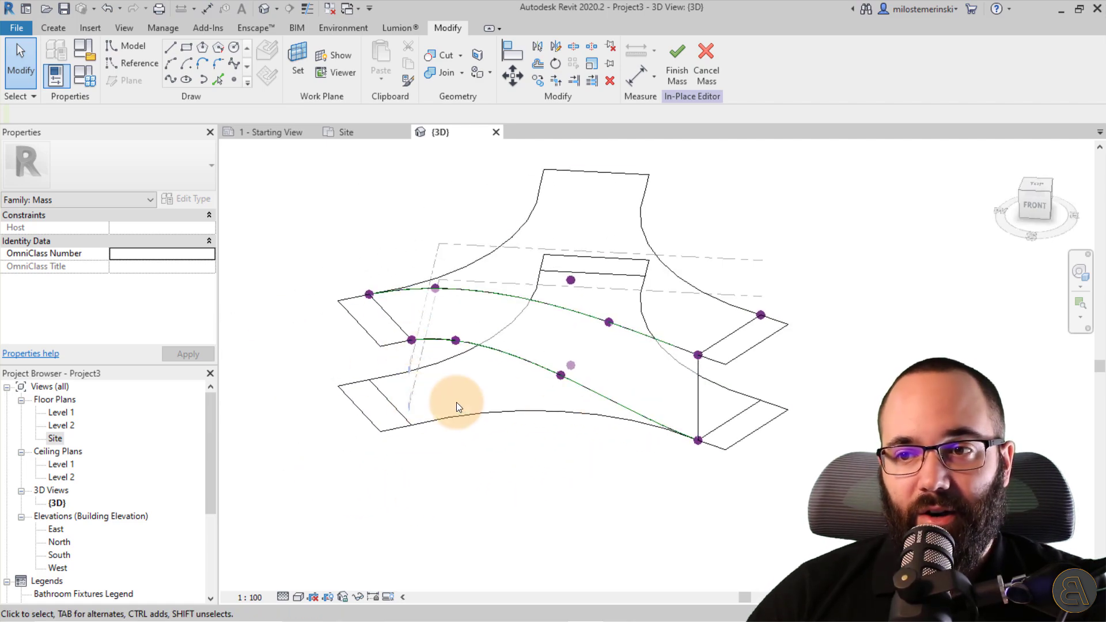
{"action": "left_click", "coordinate": [235, 80]}
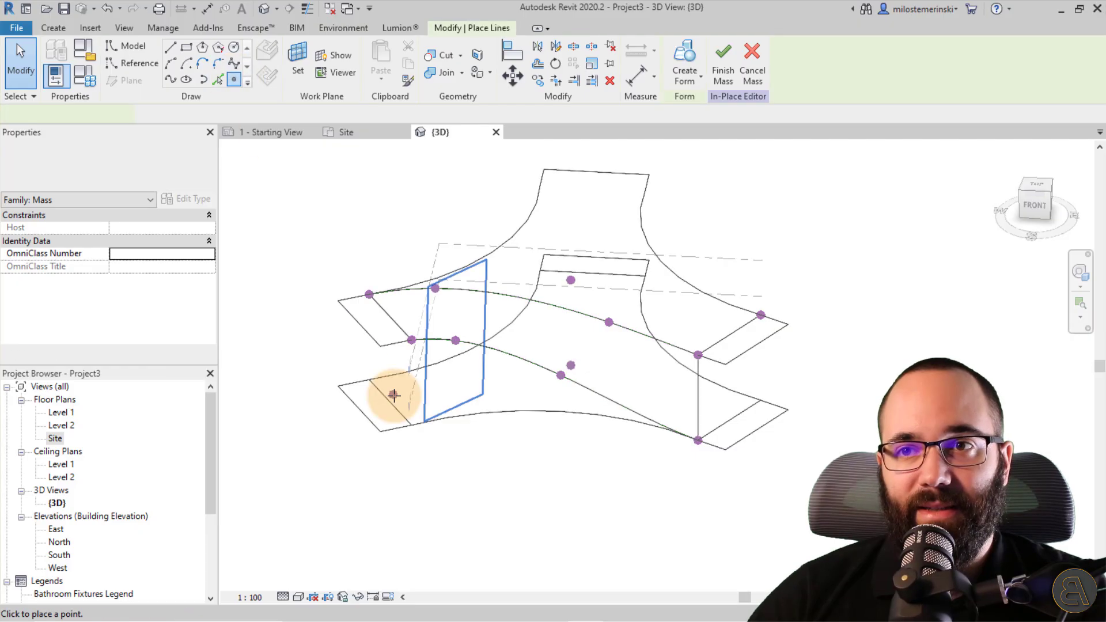
{"action": "left_click", "coordinate": [369, 380]}
{"action": "left_click", "coordinate": [411, 425]}
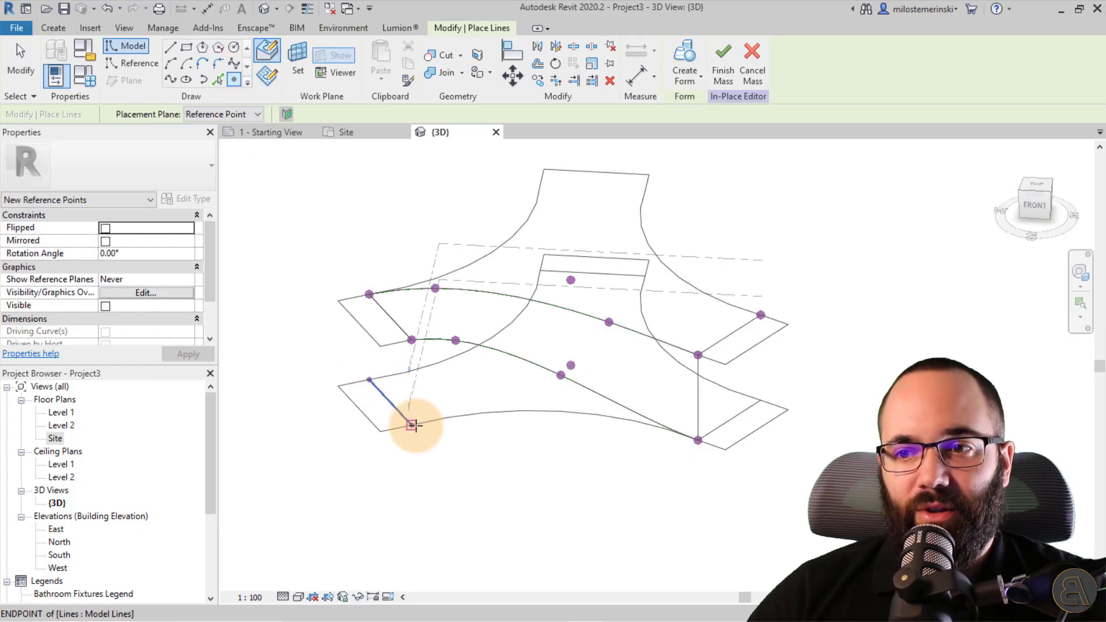
{"action": "left_click", "coordinate": [381, 428]}
{"action": "left_click", "coordinate": [338, 386]}
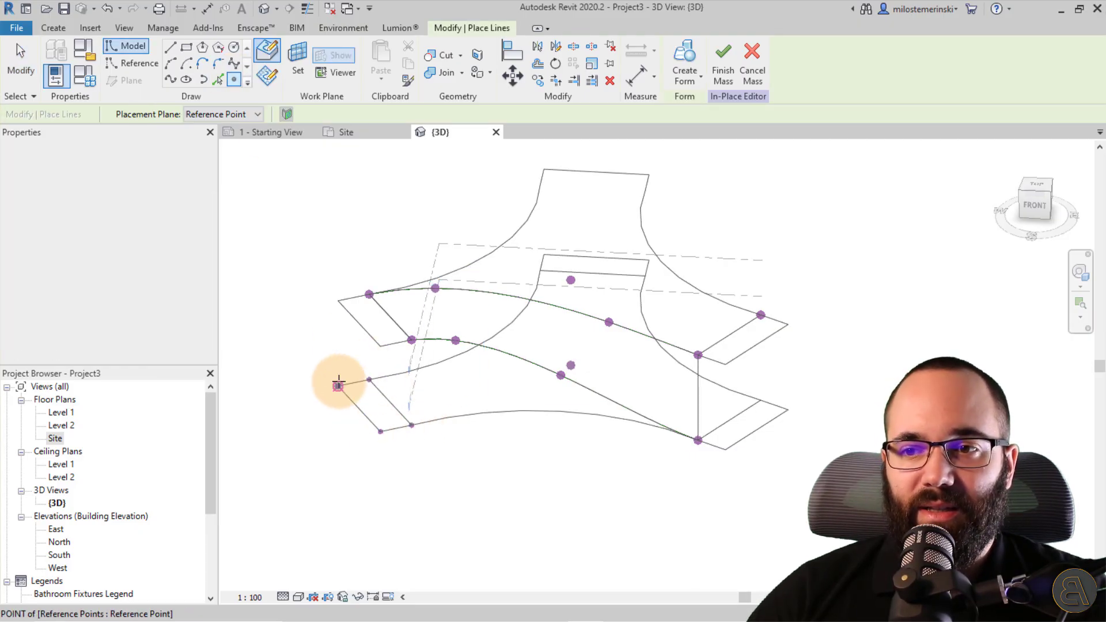
{"action": "left_click", "coordinate": [338, 301]}
{"action": "left_click", "coordinate": [378, 346]}
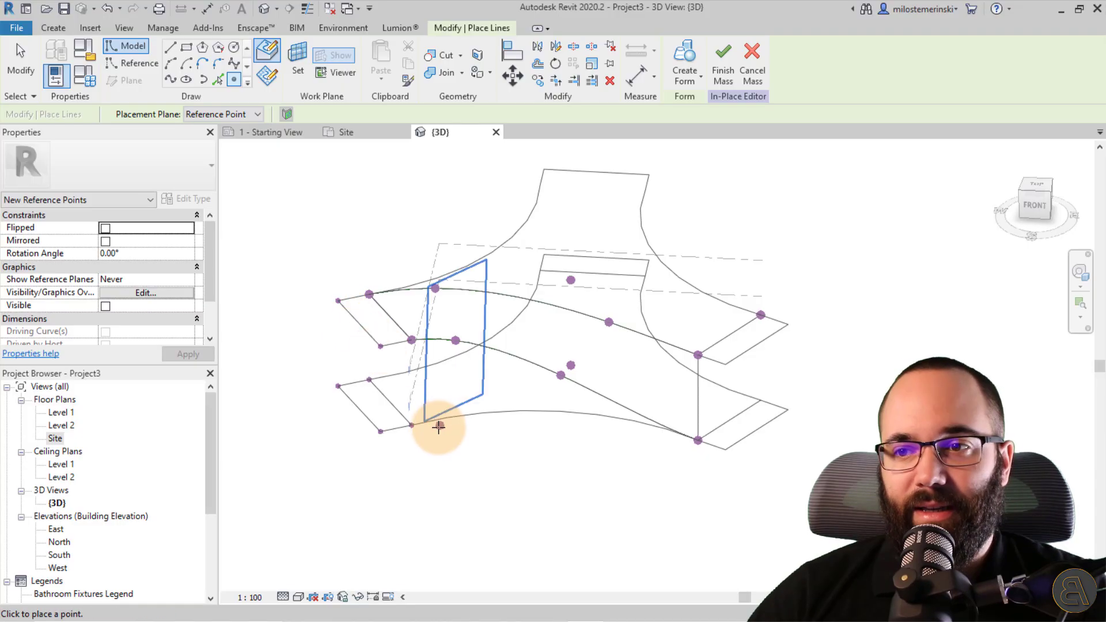
Join the left wing's upper and lower inner front corner points with a vertical spline through points
{"action": "key", "text": "Escape"}
{"action": "key", "text": "Escape"}
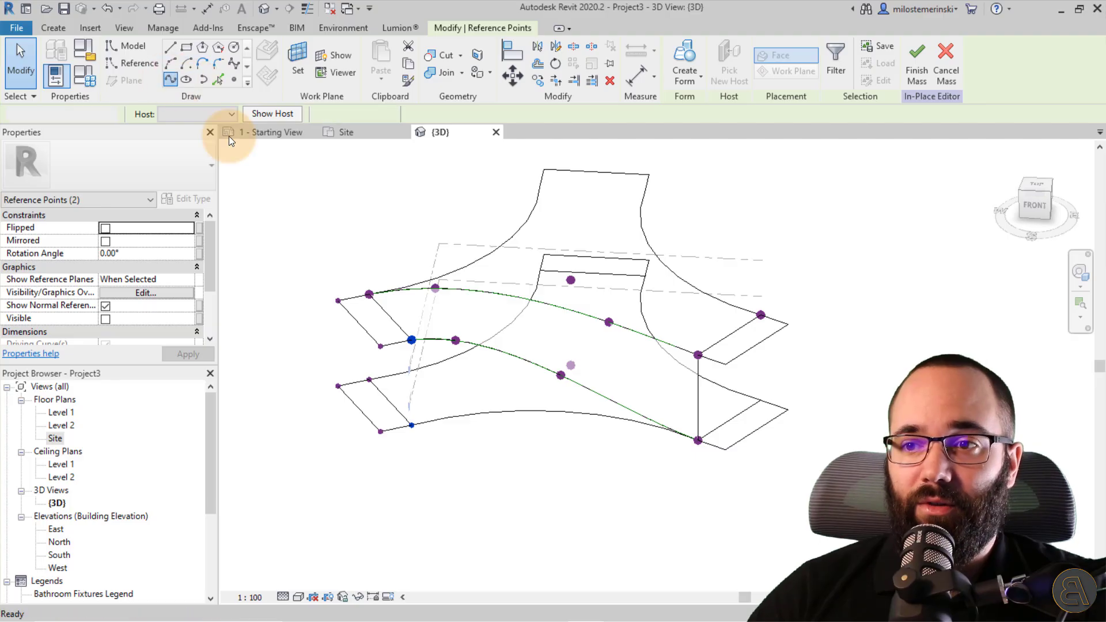
{"action": "left_click", "coordinate": [469, 467]}
Create a surface form from the lower front arc, the front-face spline and the left wing's vertical inner edge
{"action": "key", "text": "Tab"}
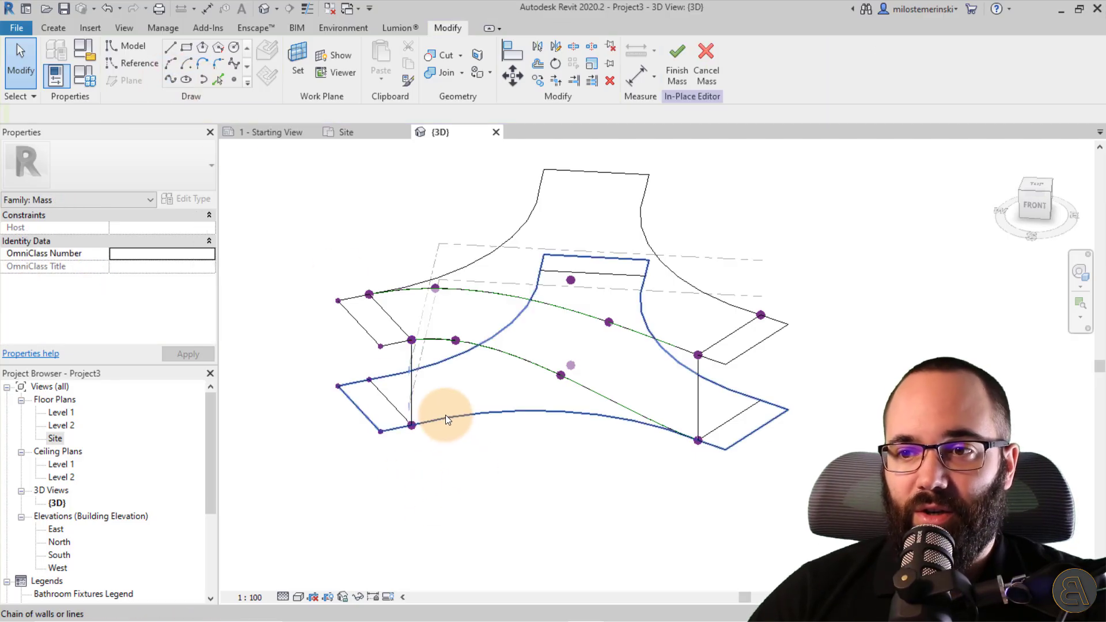
{"action": "left_click", "coordinate": [447, 418]}
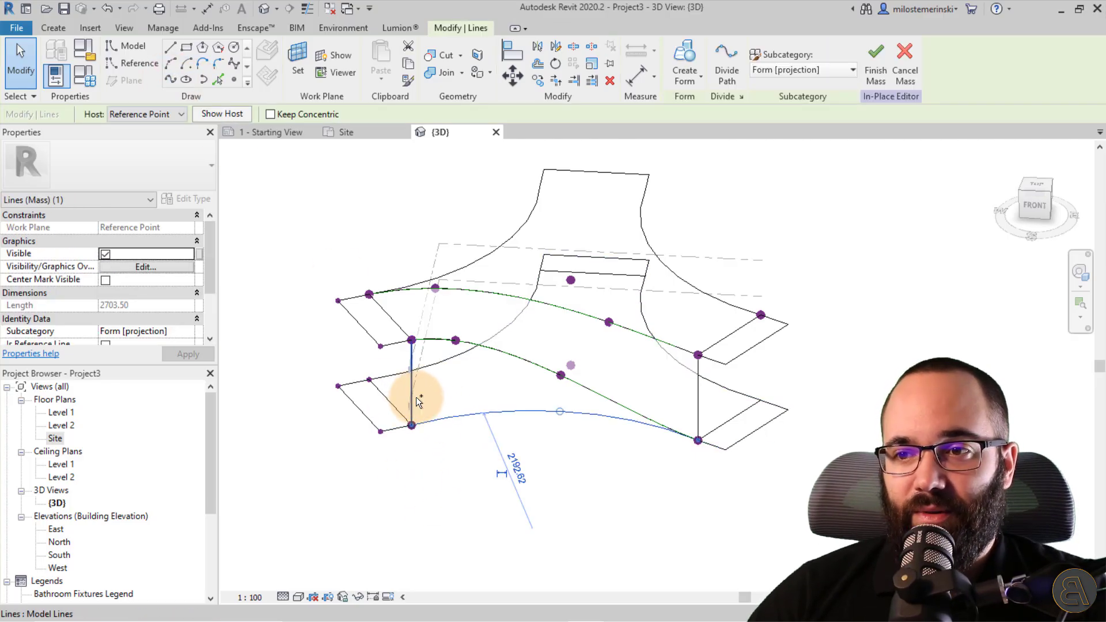
{"action": "left_click", "coordinate": [509, 361], "text": "ctrl"}
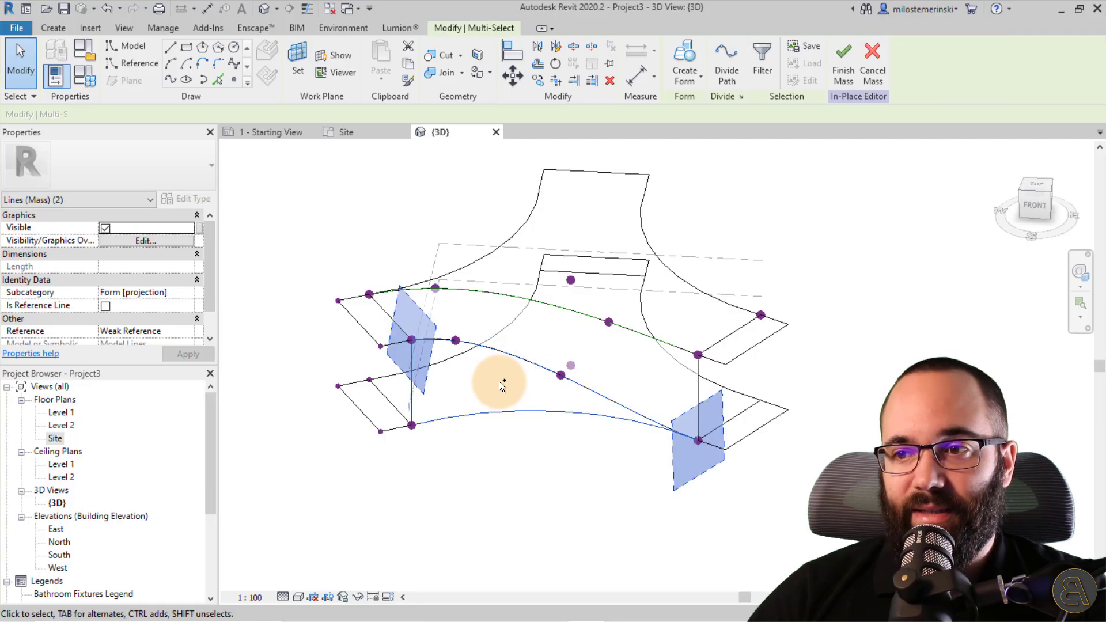
{"action": "left_click", "coordinate": [499, 381], "text": "ctrl"}
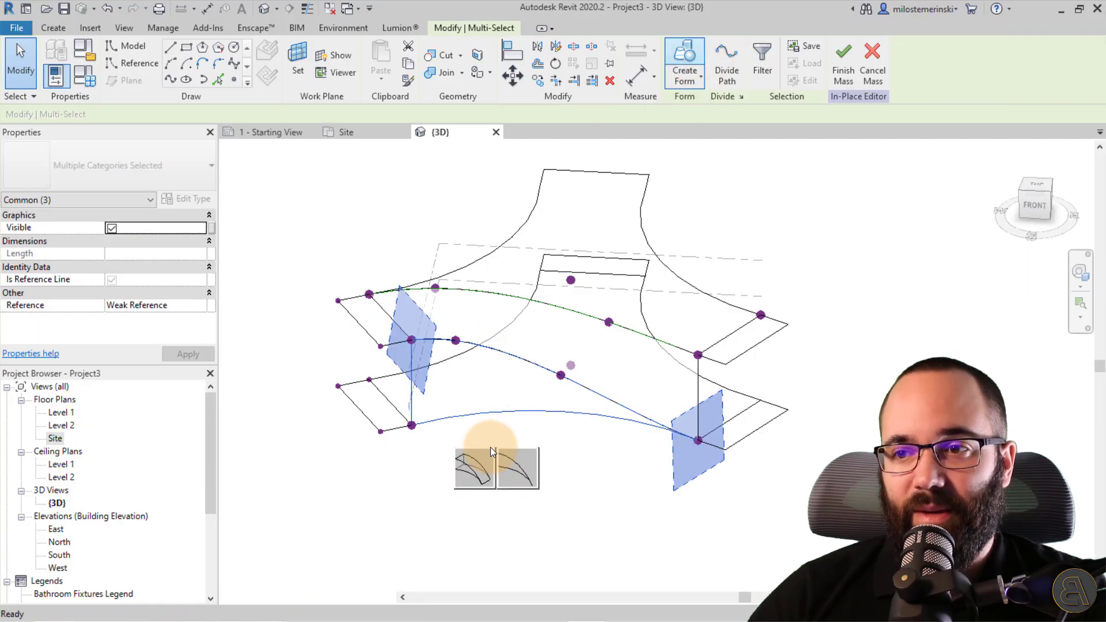
{"action": "key", "text": "Escape"}
Join the left wing's outer front corner points with a vertical spline and create a planar surface on that short front side
{"action": "middle_click_drag", "start_coordinate": [493, 458], "coordinate": [363, 375], "text": "shift"}
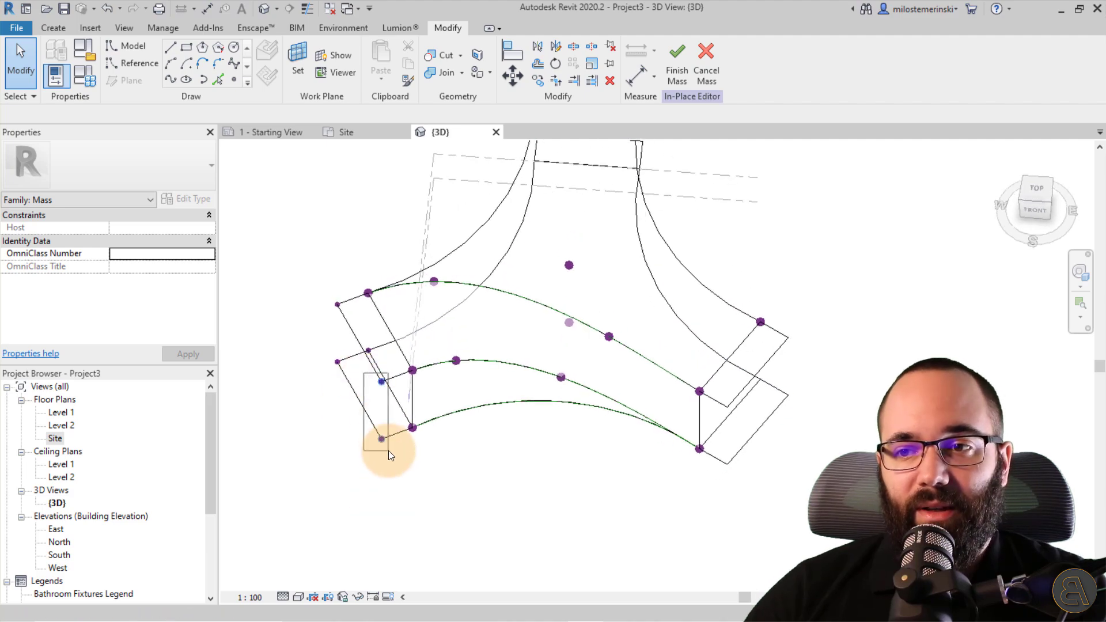
{"action": "left_click", "coordinate": [174, 79]}
{"action": "left_click", "coordinate": [421, 468]}
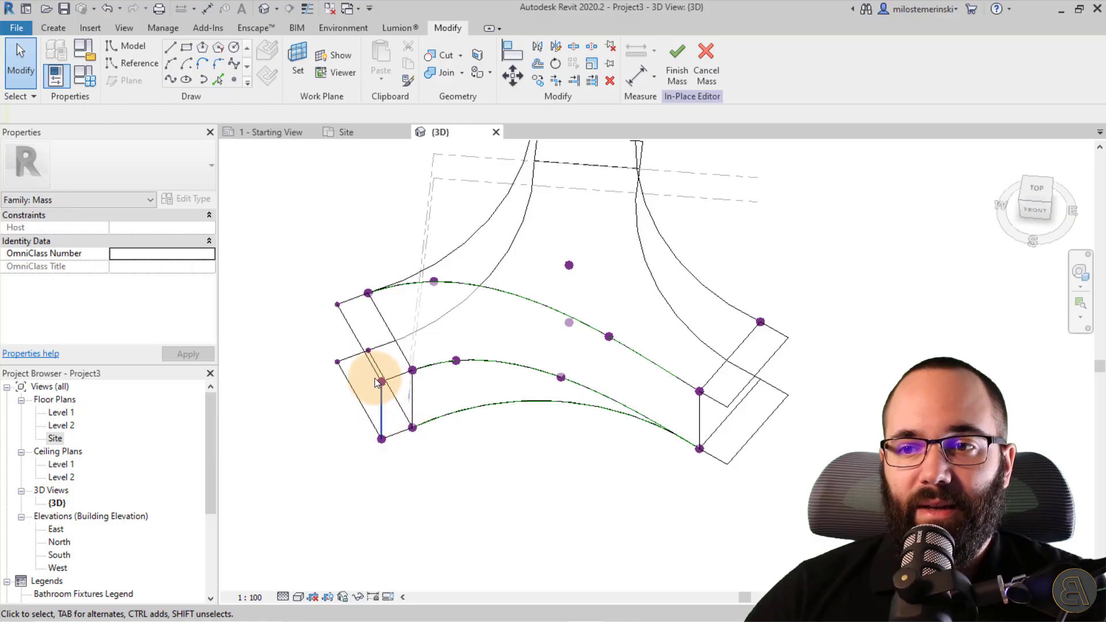
{"action": "left_click_drag", "start_coordinate": [362, 364], "coordinate": [430, 484]}
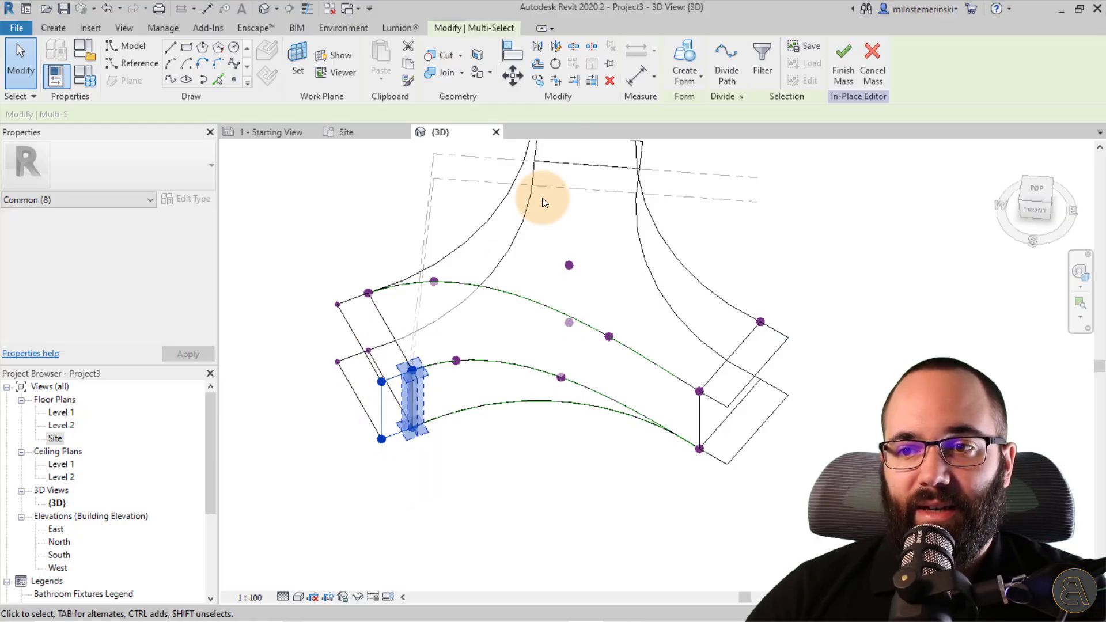
{"action": "left_click", "coordinate": [458, 453]}
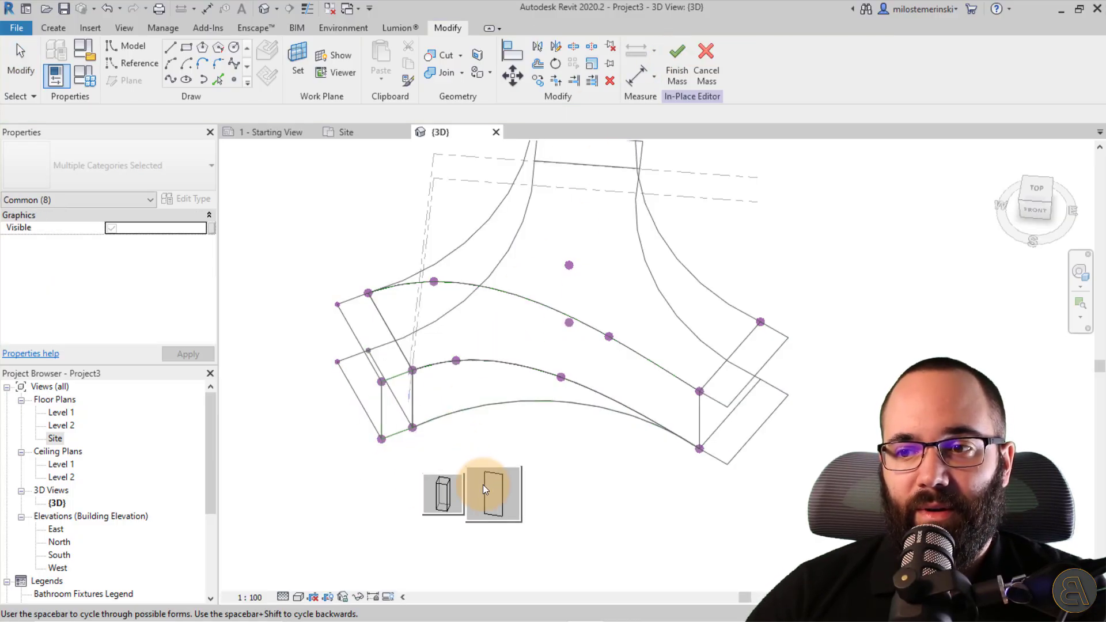
Connect the left wing's outer and inner rear pairs of upper and lower corner points with vertical splines through points
{"action": "middle_click_drag", "start_coordinate": [380, 465], "coordinate": [753, 358], "text": "shift"}
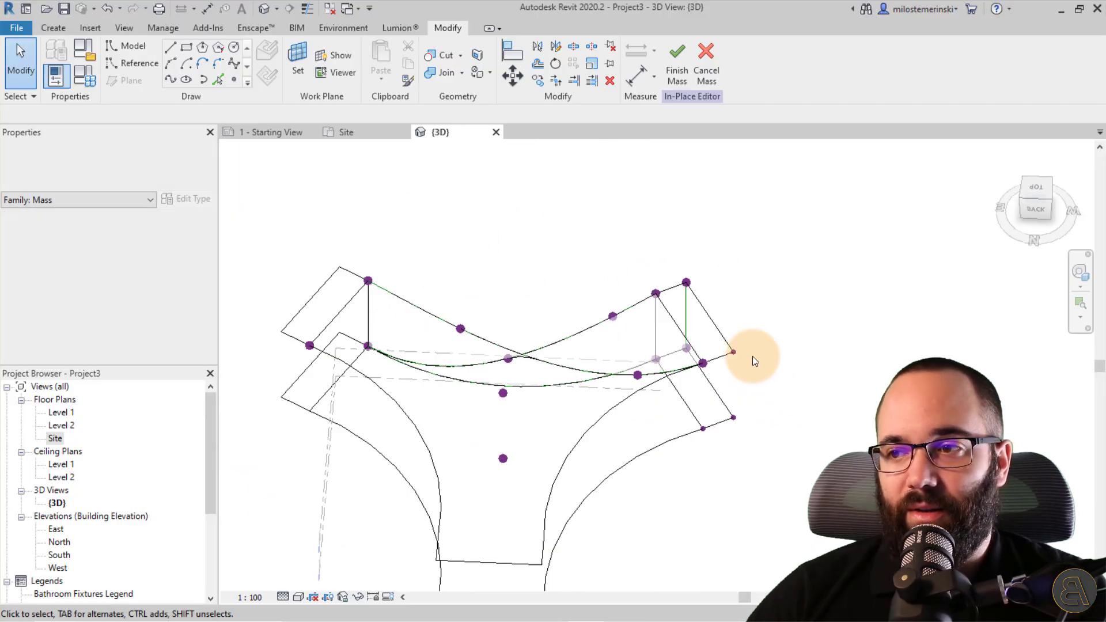
{"action": "left_click_drag", "start_coordinate": [738, 464], "coordinate": [740, 465]}
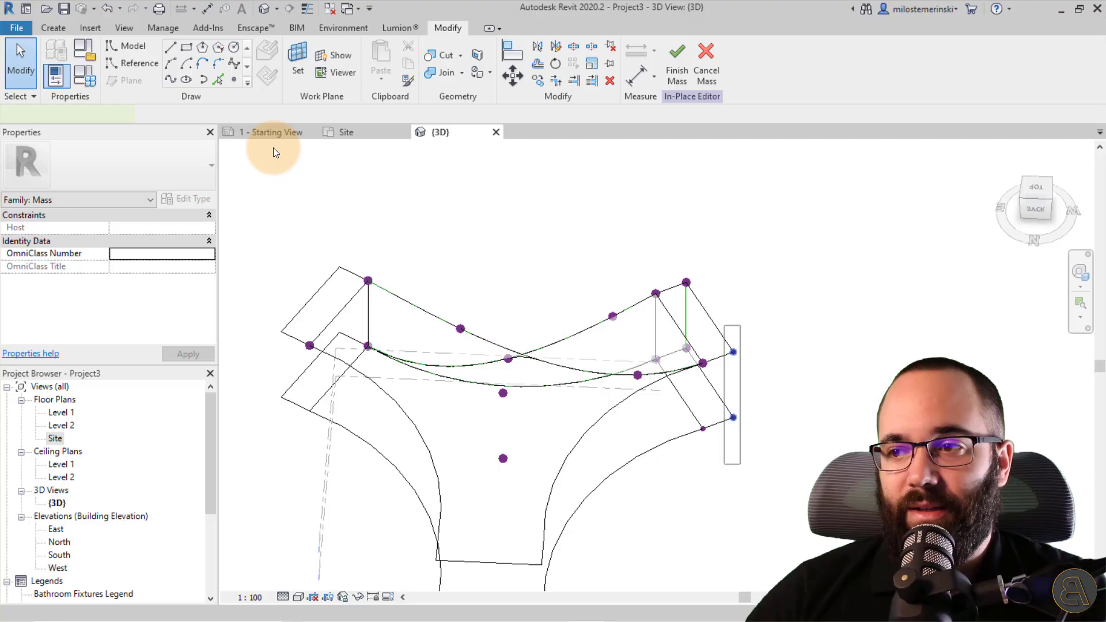
{"action": "left_click", "coordinate": [172, 80]}
{"action": "left_click", "coordinate": [713, 470]}
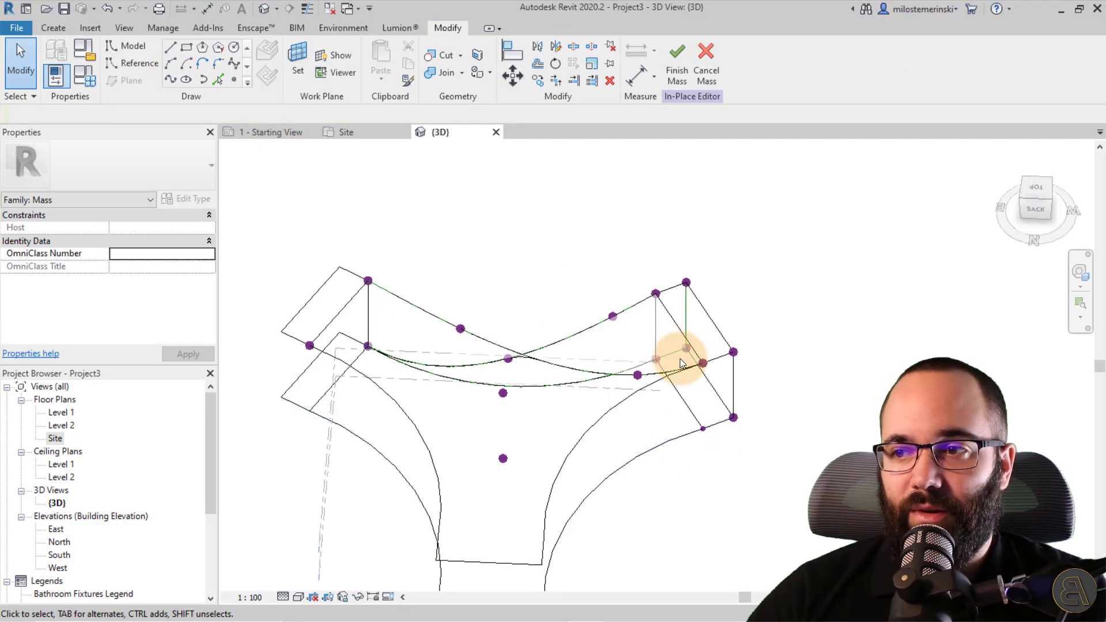
{"action": "left_click_drag", "start_coordinate": [680, 358], "coordinate": [712, 467]}
{"action": "left_click", "coordinate": [171, 81]}
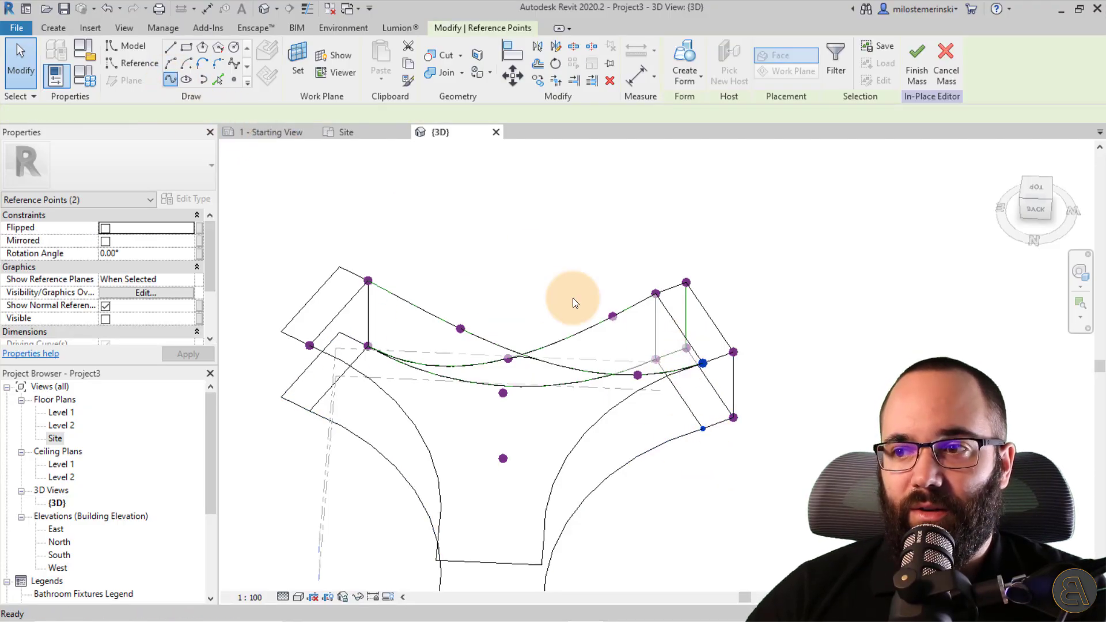
{"action": "left_click", "coordinate": [742, 493]}
Create a planar surface form from the four edges of the left wing's outer end face
{"action": "key", "text": "Tab"}
{"action": "left_click", "coordinate": [707, 337]}
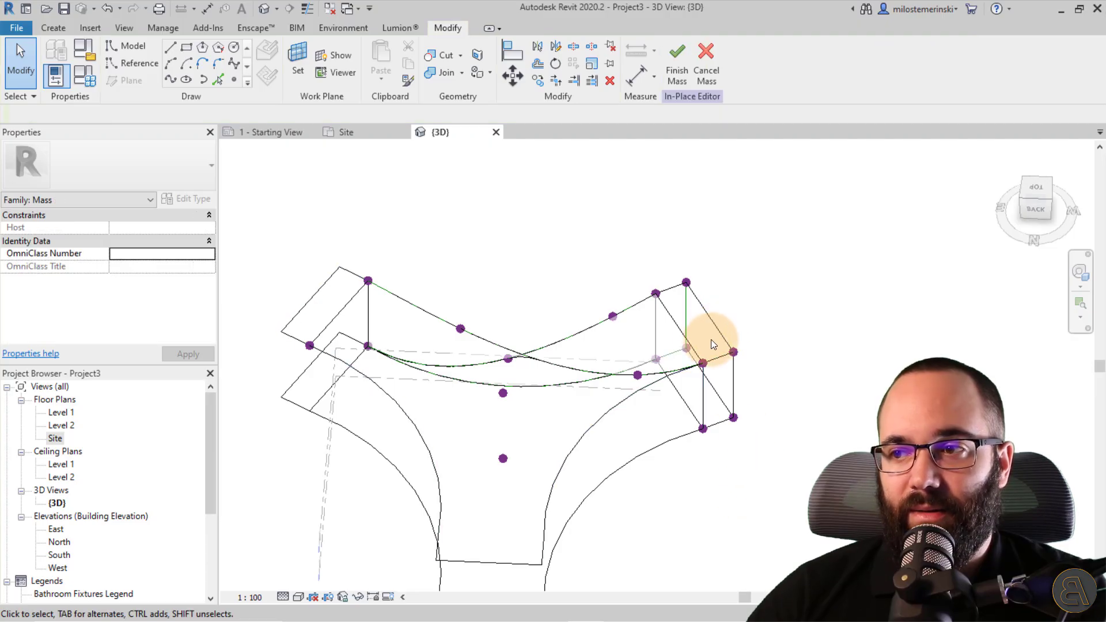
{"action": "middle_click_drag", "start_coordinate": [710, 339], "coordinate": [680, 331], "text": "shift"}
{"action": "left_click_drag", "start_coordinate": [683, 310], "coordinate": [769, 497]}
{"action": "middle_click_drag", "start_coordinate": [761, 505], "coordinate": [600, 469], "text": "shift"}
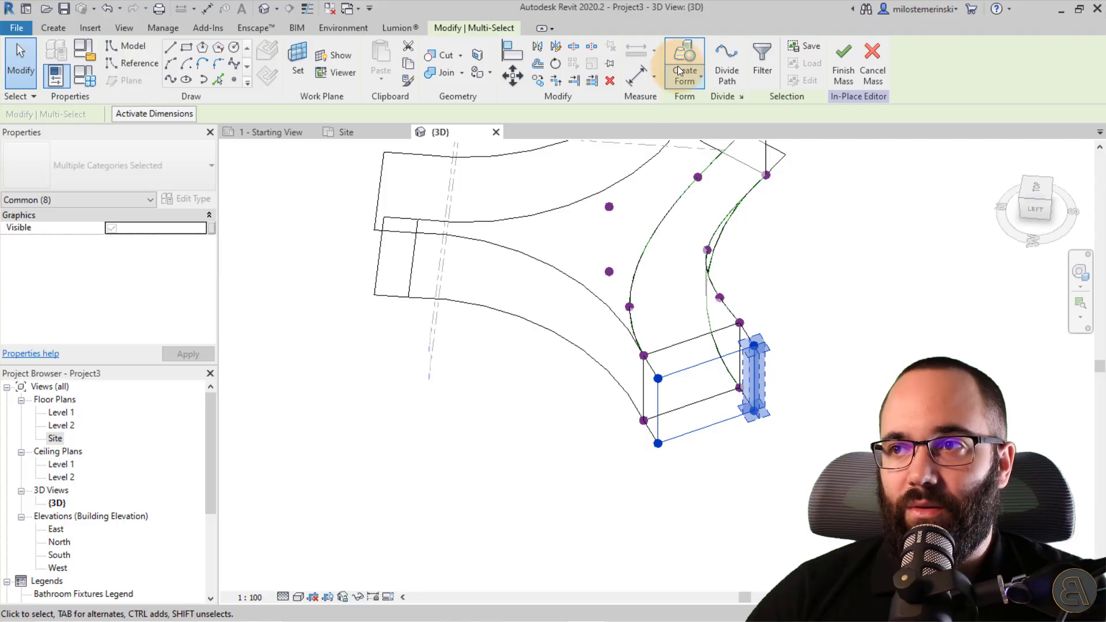
{"action": "left_click", "coordinate": [771, 504]}
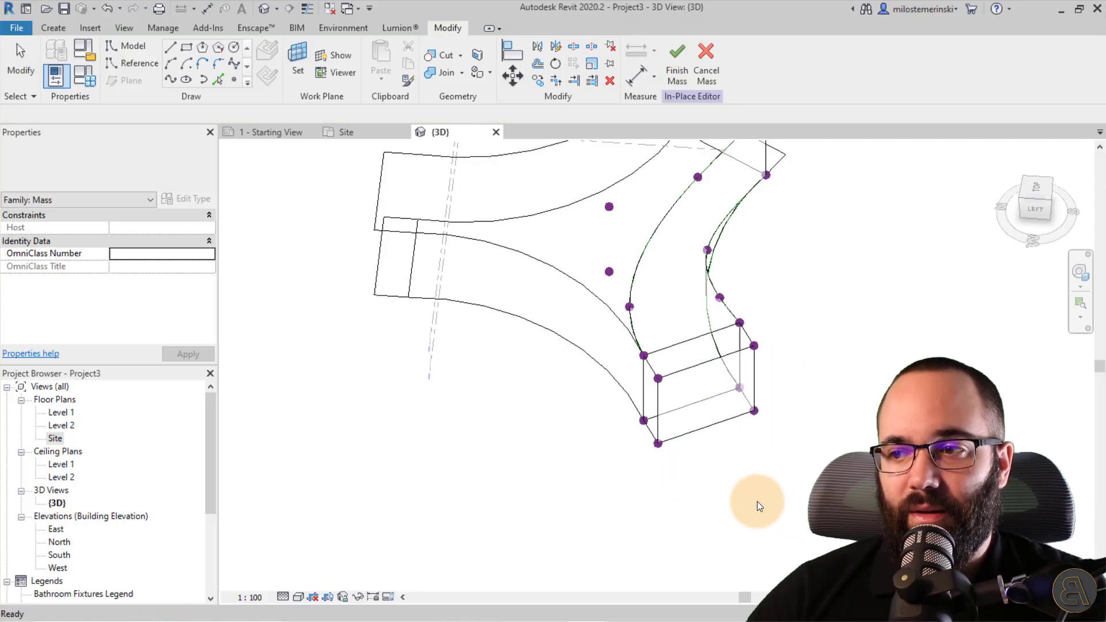
Create a surface form from the four top edges of the left wing block
{"action": "middle_click_drag", "start_coordinate": [545, 451], "coordinate": [634, 297], "text": "shift"}
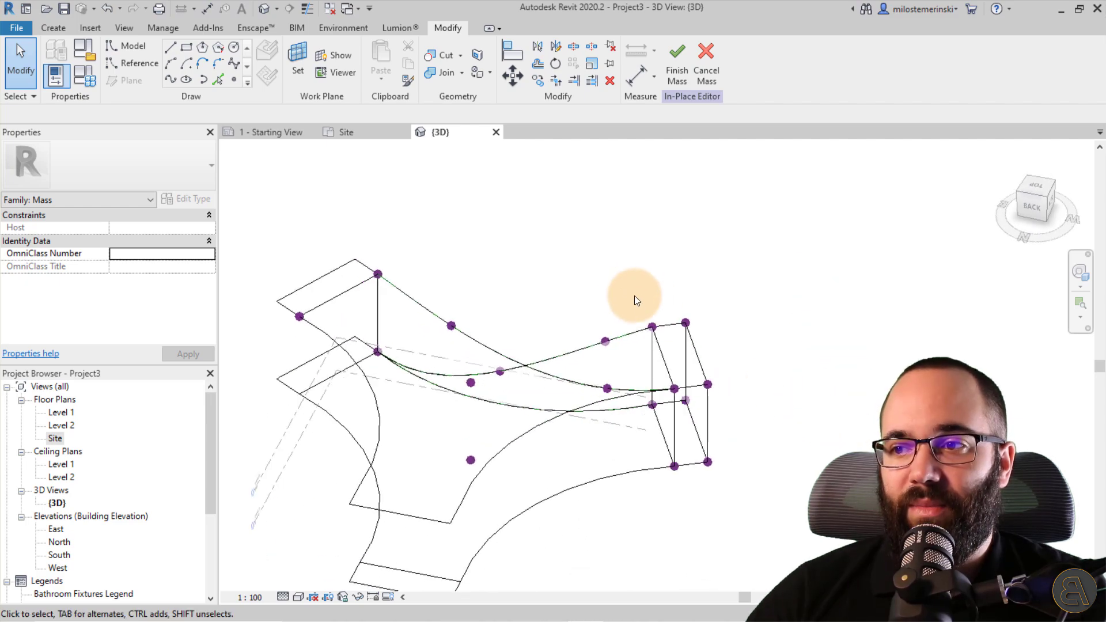
{"action": "left_click_drag", "start_coordinate": [724, 399], "coordinate": [734, 399]}
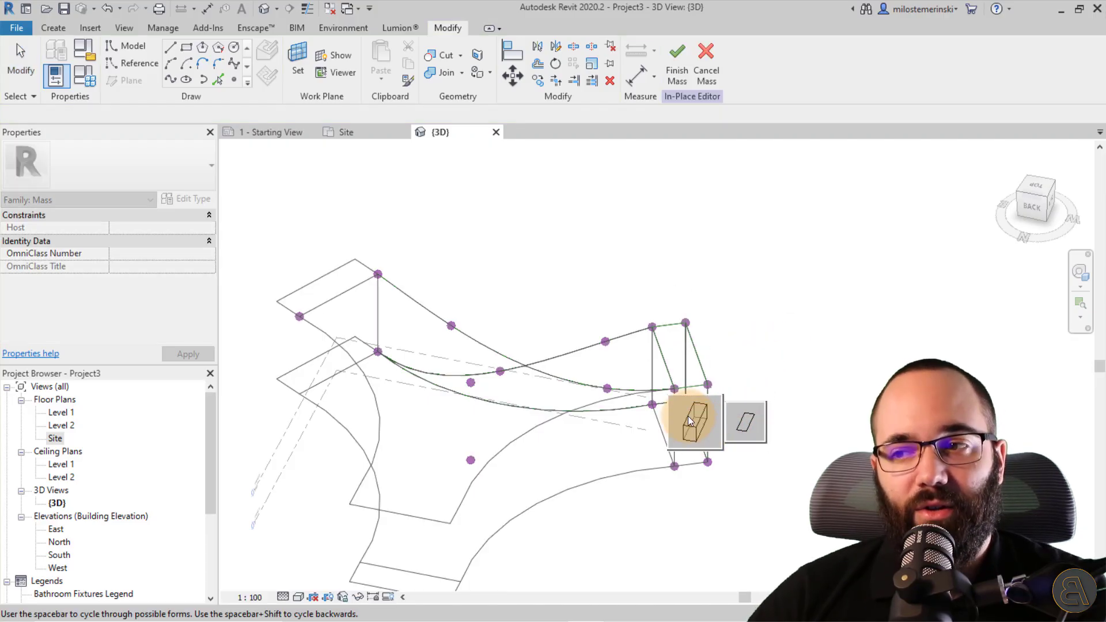
{"action": "left_click", "coordinate": [706, 422]}
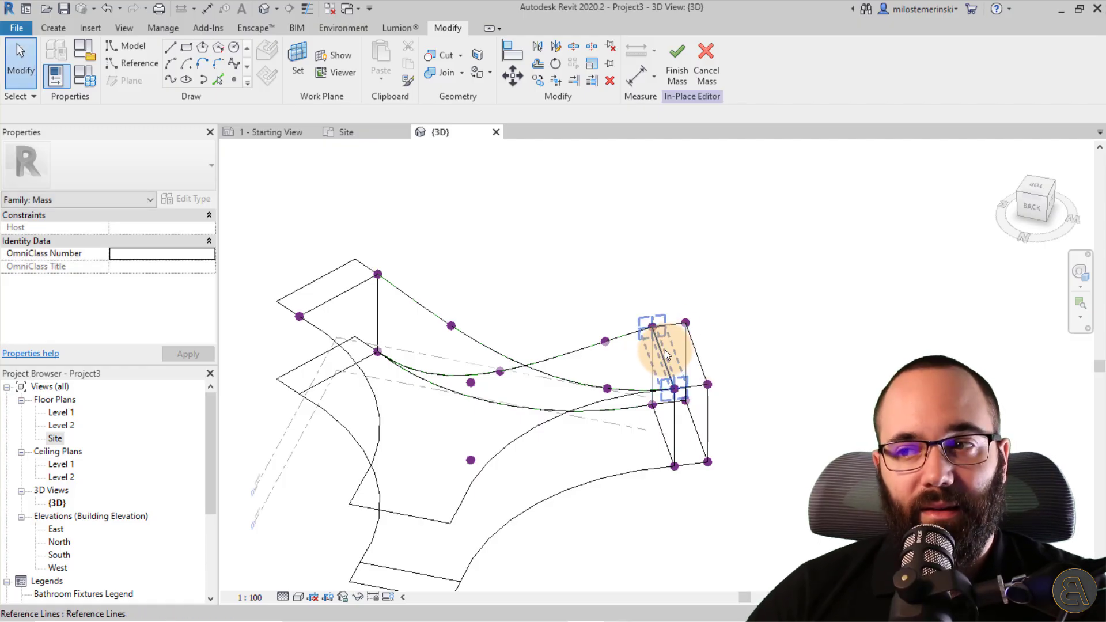
Create a planar surface form from the four edges of the left wing block's short rear side
{"action": "middle_click_drag", "start_coordinate": [713, 354], "coordinate": [578, 411], "text": "shift"}
{"action": "left_click_drag", "start_coordinate": [512, 464], "coordinate": [512, 461]}
{"action": "left_click", "coordinate": [531, 475]}
{"action": "middle_click_drag", "start_coordinate": [531, 475], "coordinate": [416, 320], "text": "shift"}
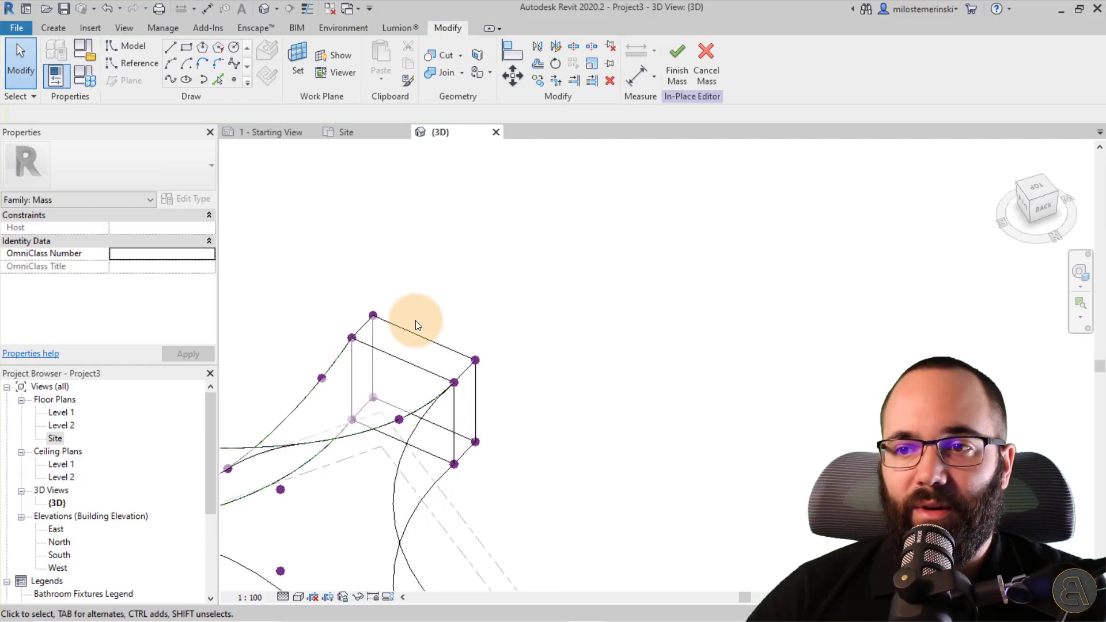
{"action": "left_click_drag", "start_coordinate": [501, 480], "coordinate": [509, 465]}
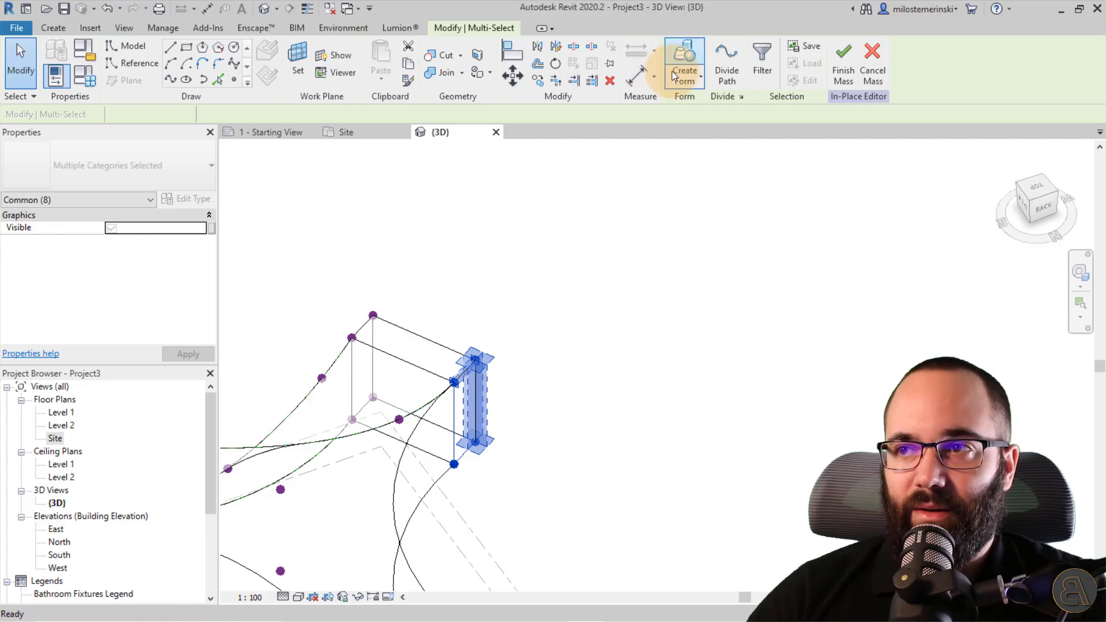
{"action": "left_click", "coordinate": [562, 509]}
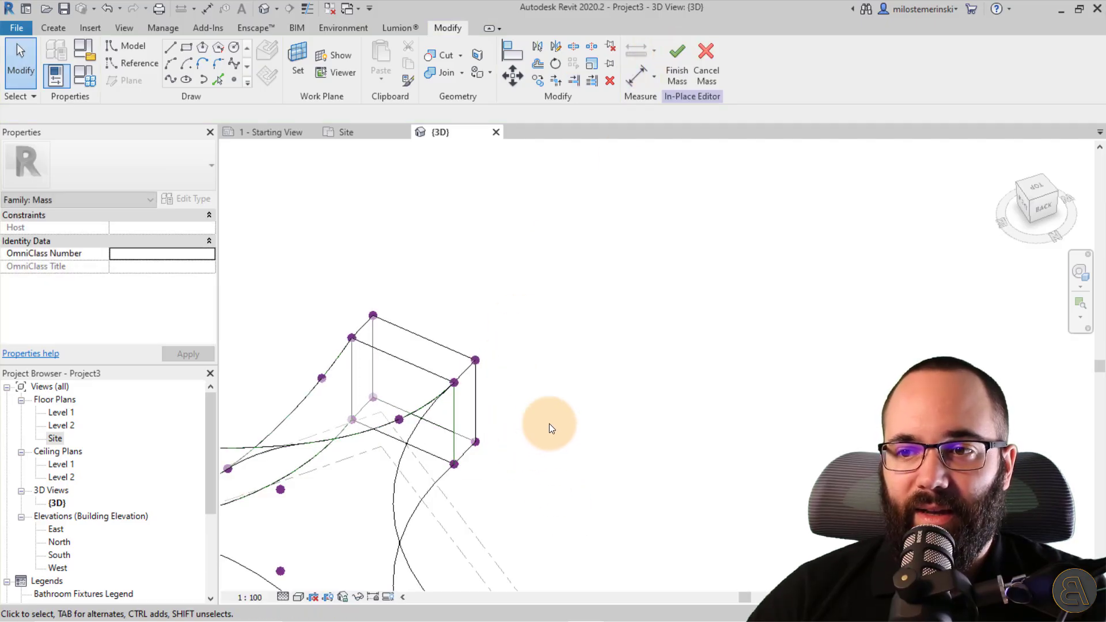
Create a planar surface form from the four bottom edges of the left wing block
{"action": "middle_click_drag", "start_coordinate": [548, 424], "coordinate": [475, 405], "text": "shift"}
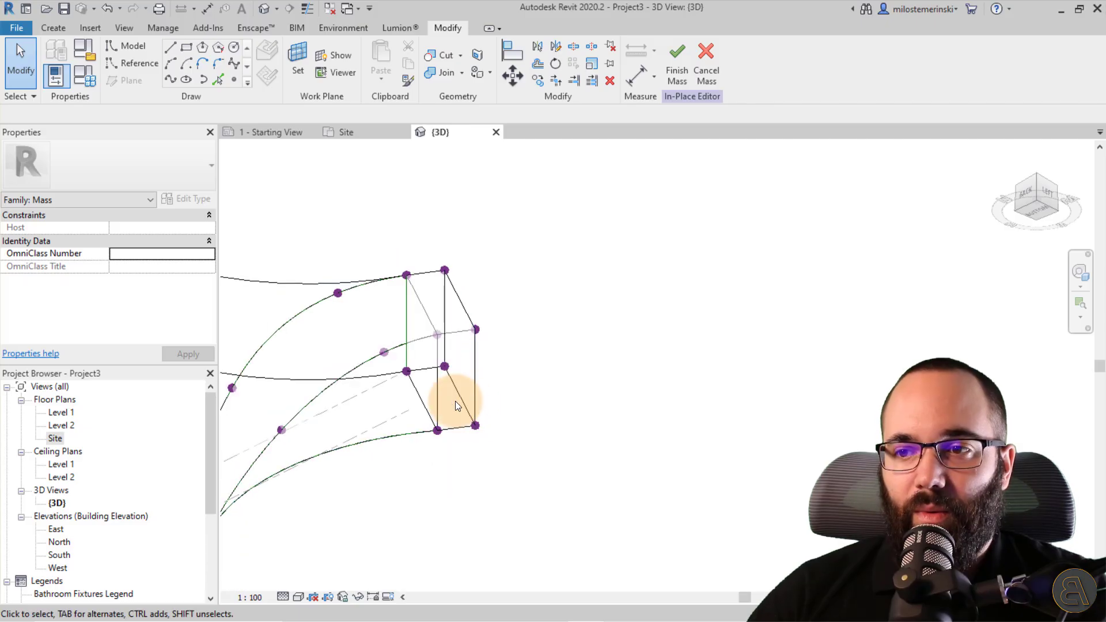
{"action": "left_click_drag", "start_coordinate": [393, 352], "coordinate": [493, 459]}
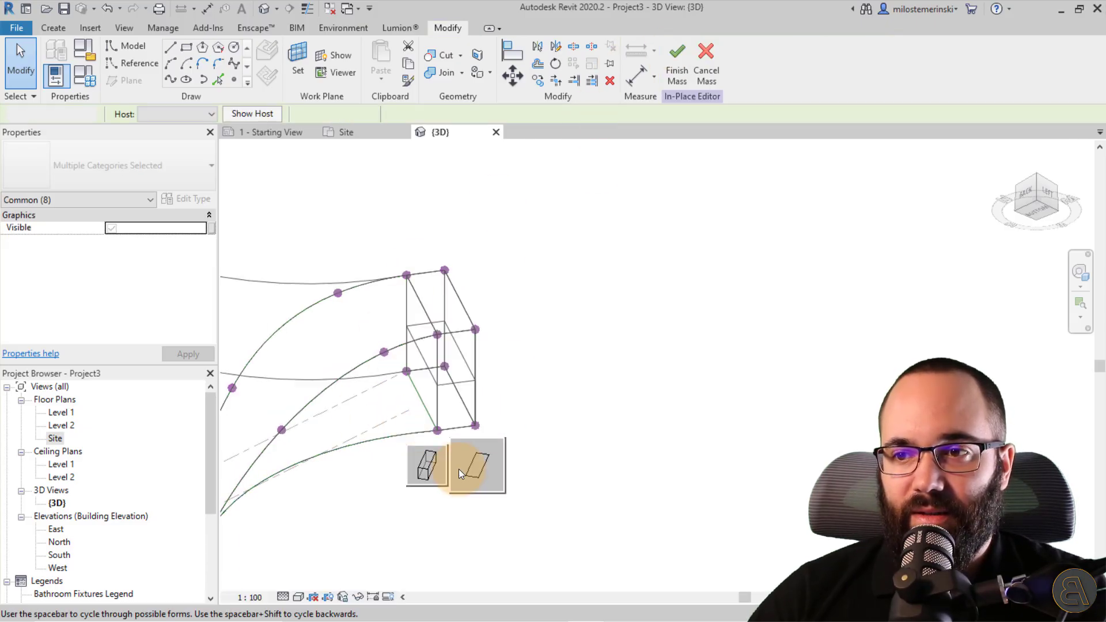
{"action": "left_click", "coordinate": [460, 471]}
Copy all of the left wing's points, lines and surfaces in the Site plan, rotated 120° about the central reference point onto the upper wing
{"action": "middle_click_drag", "start_coordinate": [550, 395], "coordinate": [287, 378], "text": "shift"}
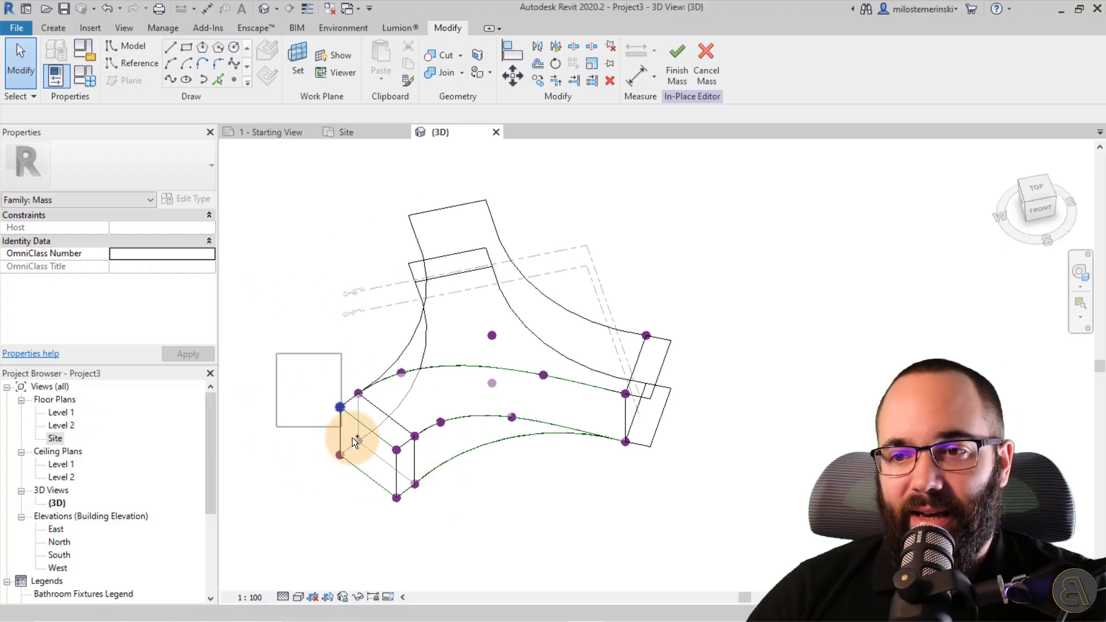
{"action": "left_click_drag", "start_coordinate": [514, 541], "coordinate": [638, 553]}
{"action": "middle_click_drag", "start_coordinate": [515, 496], "coordinate": [348, 480], "text": "shift"}
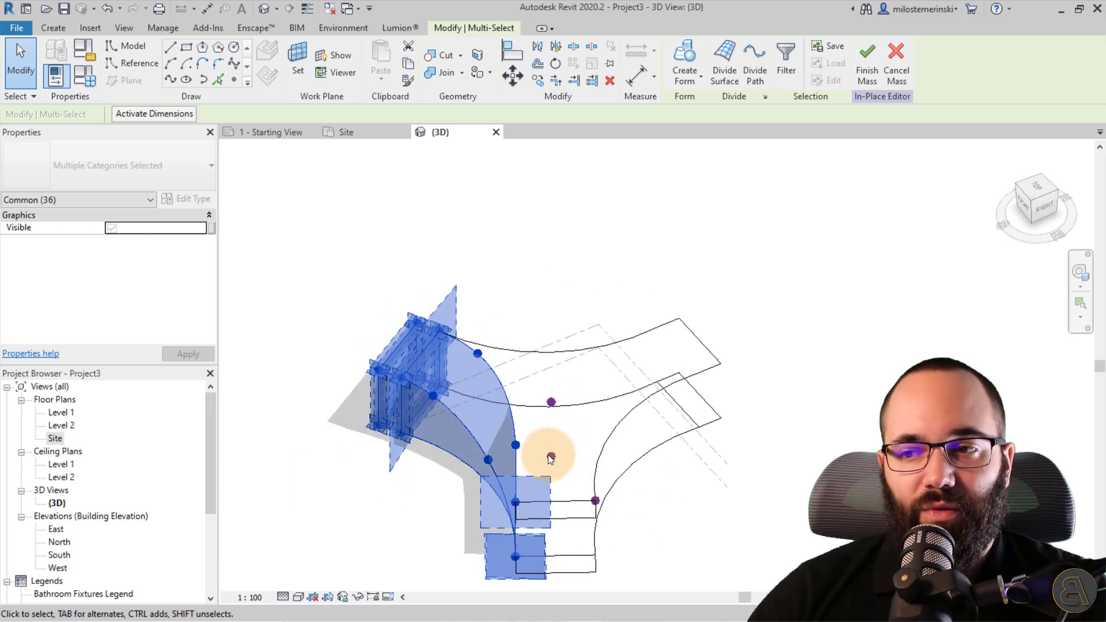
{"action": "middle_click_drag", "start_coordinate": [555, 447], "coordinate": [633, 403], "text": "shift"}
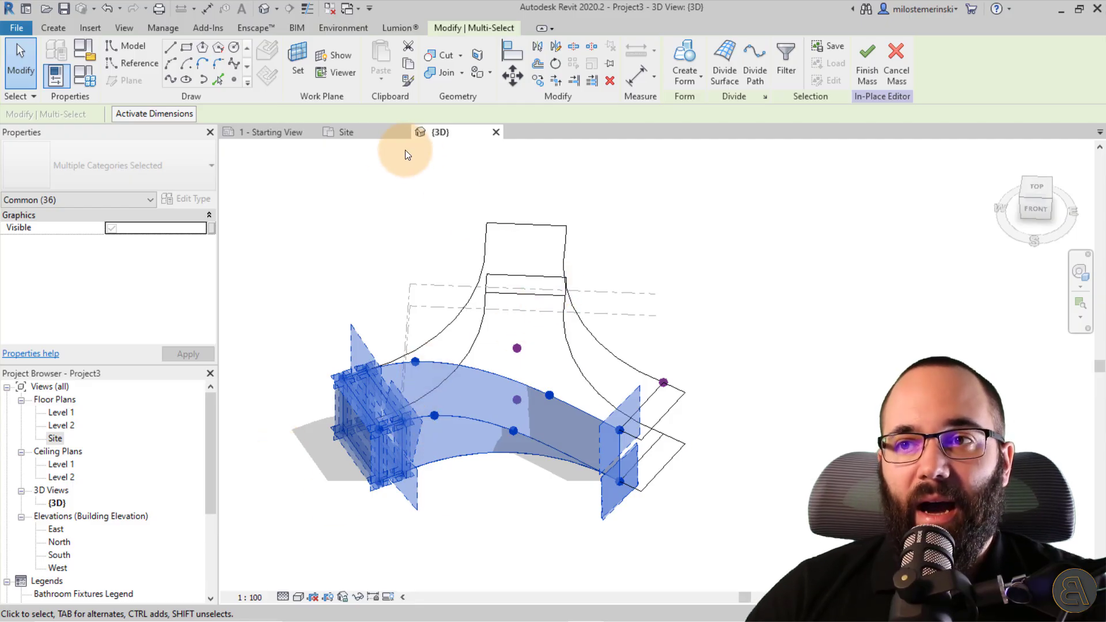
{"action": "left_click", "coordinate": [360, 134]}
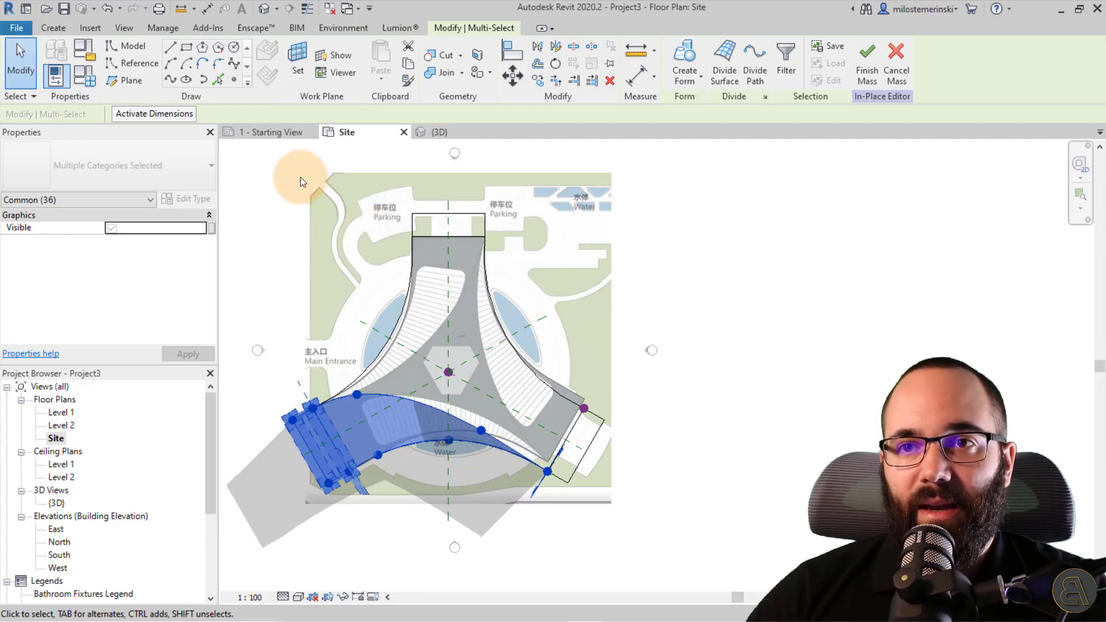
{"action": "left_click", "coordinate": [554, 69]}
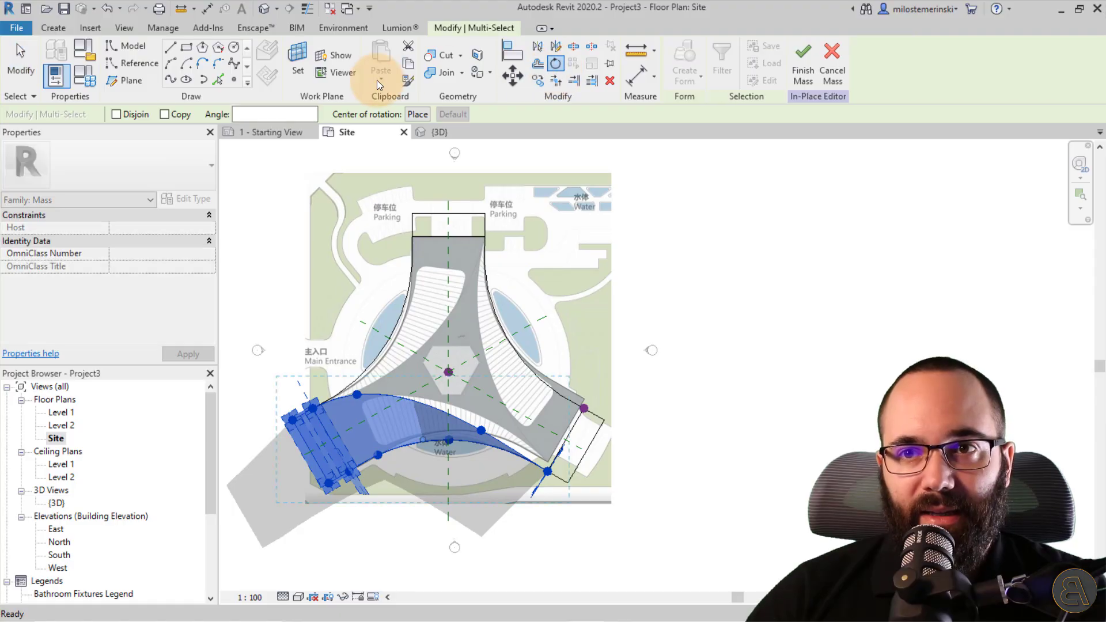
{"action": "left_click", "coordinate": [413, 113]}
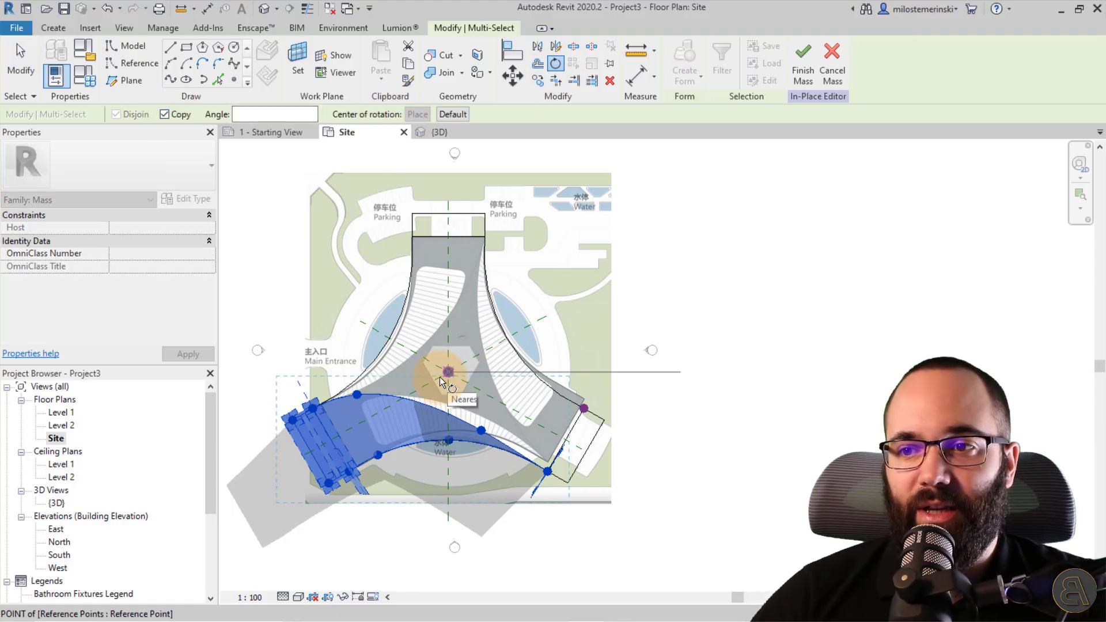
{"action": "left_click", "coordinate": [383, 410]}
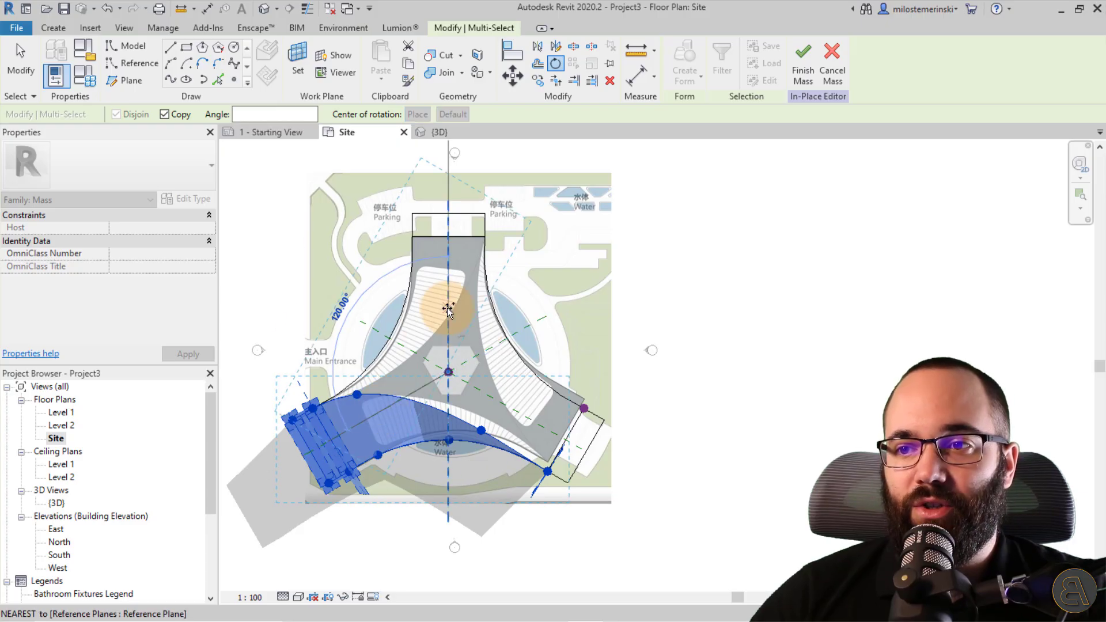
{"action": "left_click", "coordinate": [448, 311]}
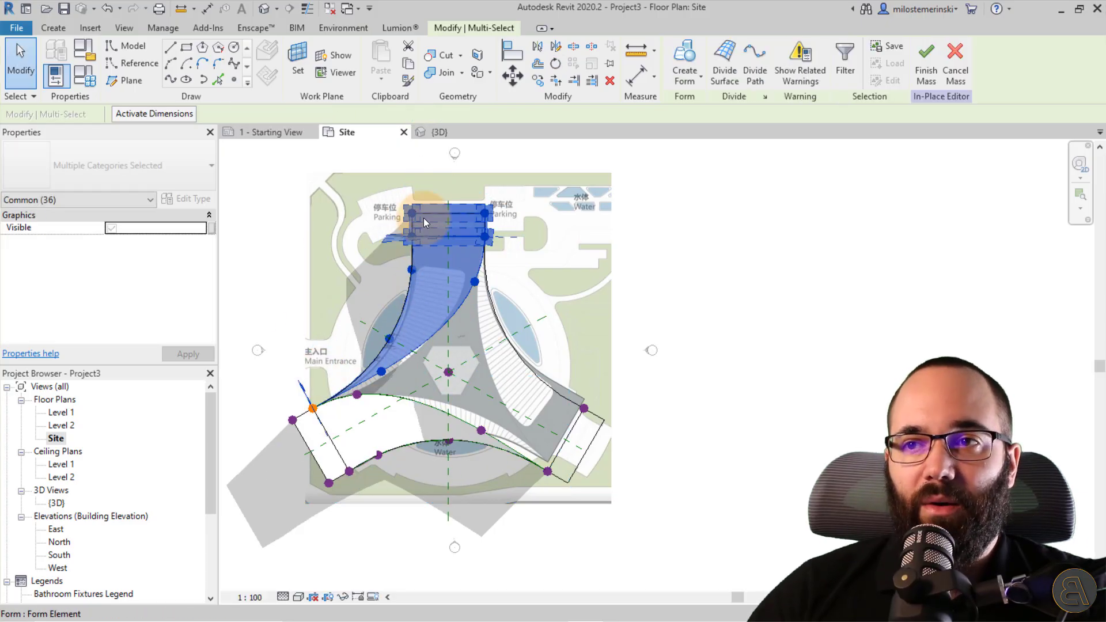
Rotate a copy of the upper wing's elements about the central reference point onto the lower-right wing
{"action": "left_click", "coordinate": [555, 64]}
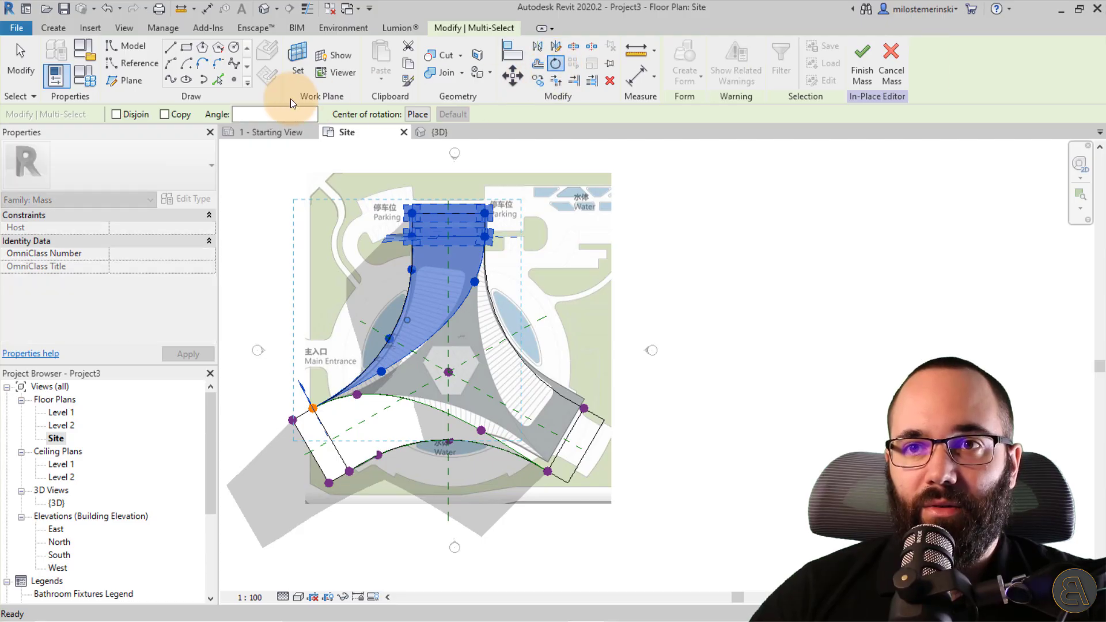
{"action": "left_click", "coordinate": [172, 112]}
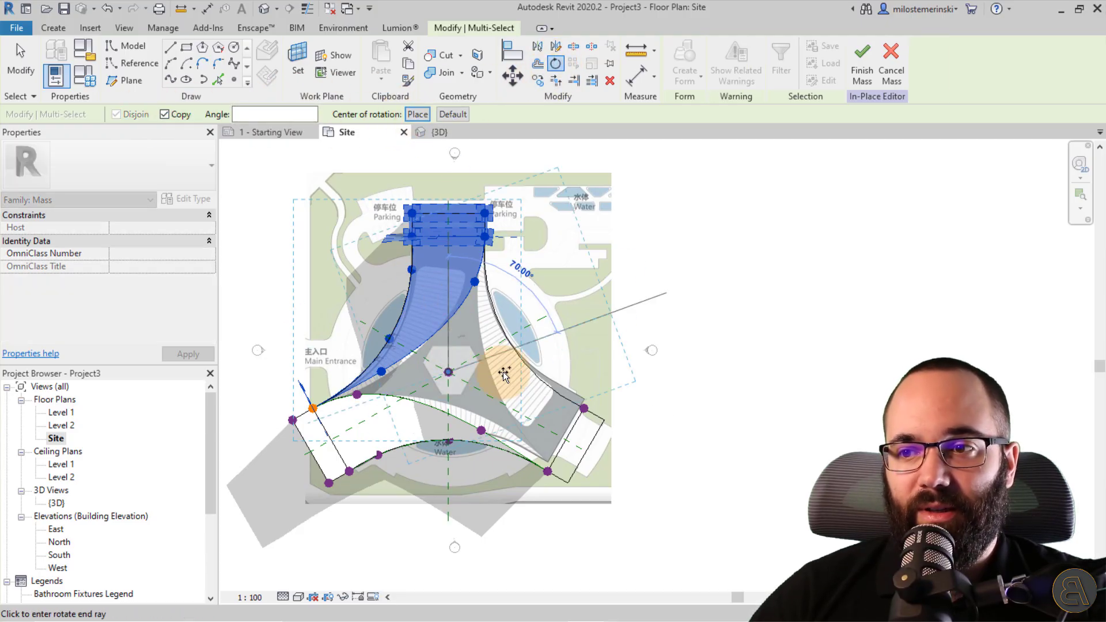
{"action": "left_click", "coordinate": [492, 398]}
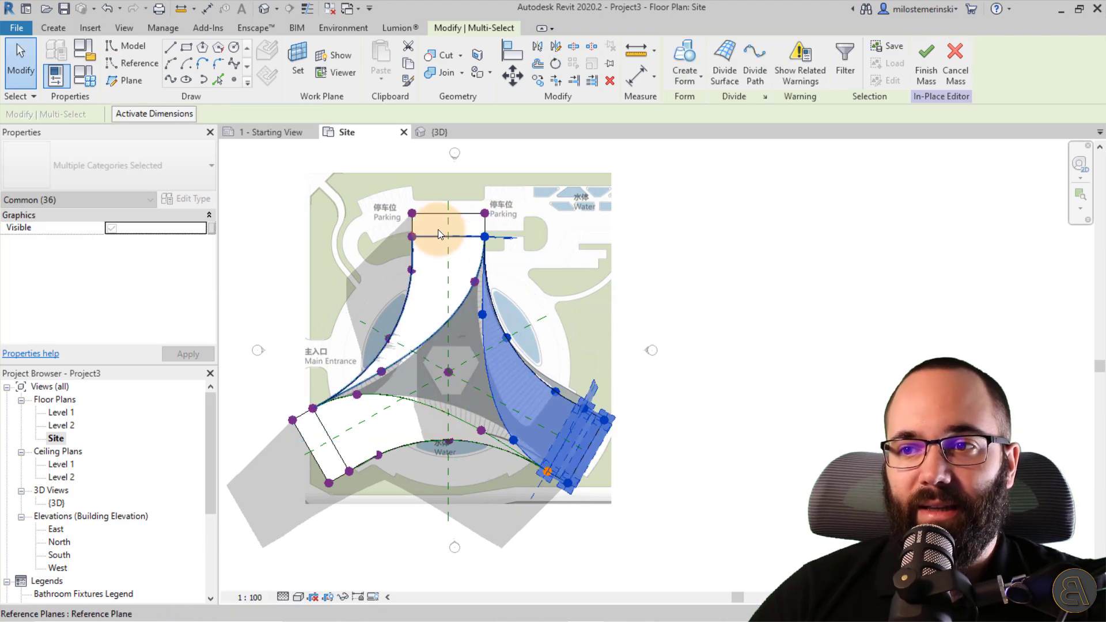
Delete the two leftover upper model curves of the original outline between the wings in the 3D view
{"action": "left_click", "coordinate": [450, 134]}
{"action": "middle_click_drag", "start_coordinate": [531, 358], "coordinate": [349, 441], "text": "shift"}
{"action": "left_click", "coordinate": [694, 471]}
{"action": "middle_click_drag", "start_coordinate": [695, 479], "coordinate": [597, 361], "text": "shift"}
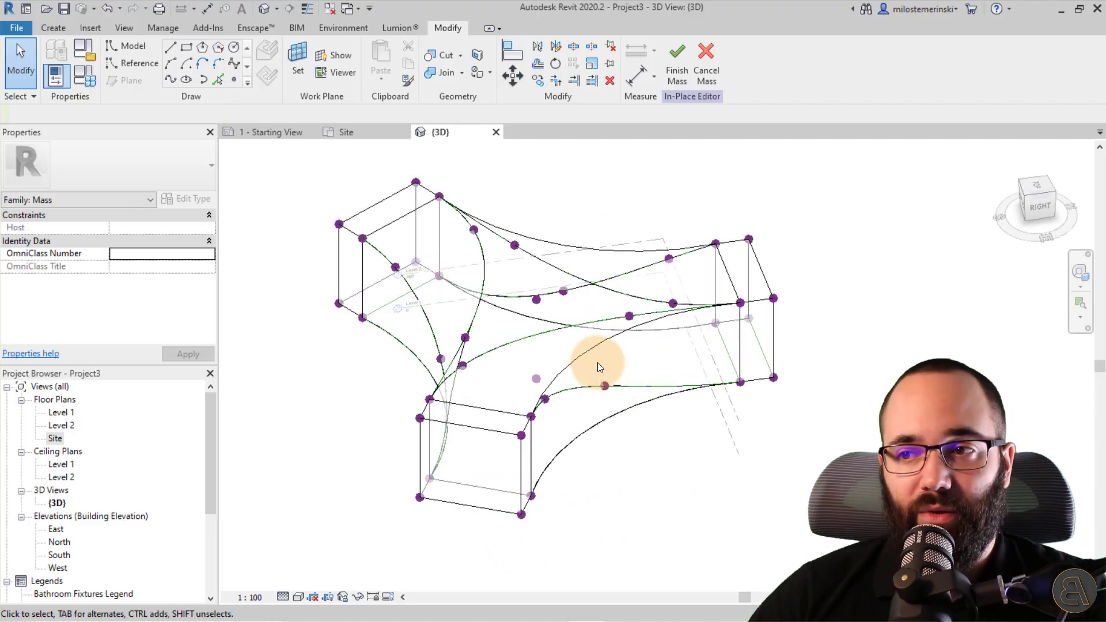
{"action": "key", "text": "Tab"}
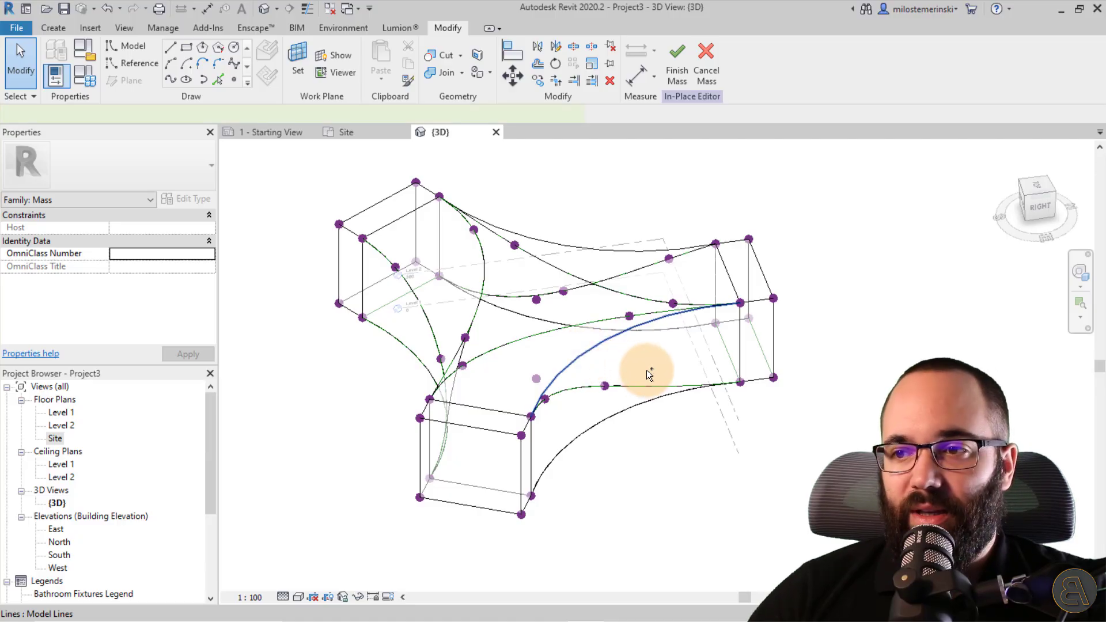
{"action": "left_click", "coordinate": [586, 352]}
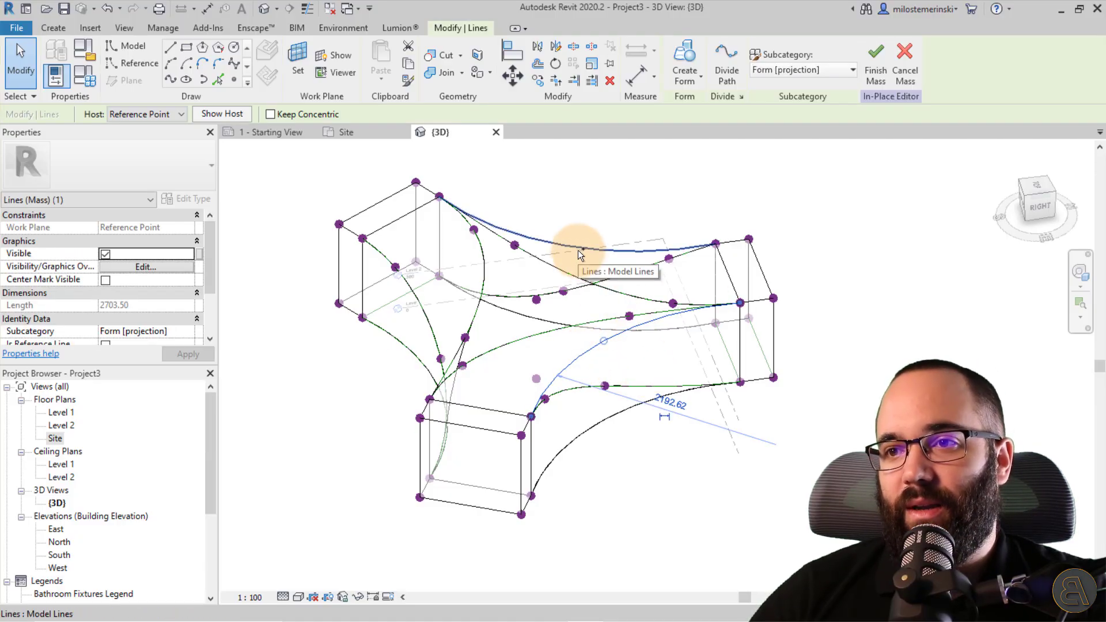
{"action": "left_click", "coordinate": [579, 250], "text": "ctrl"}
{"action": "key", "text": "Escape"}
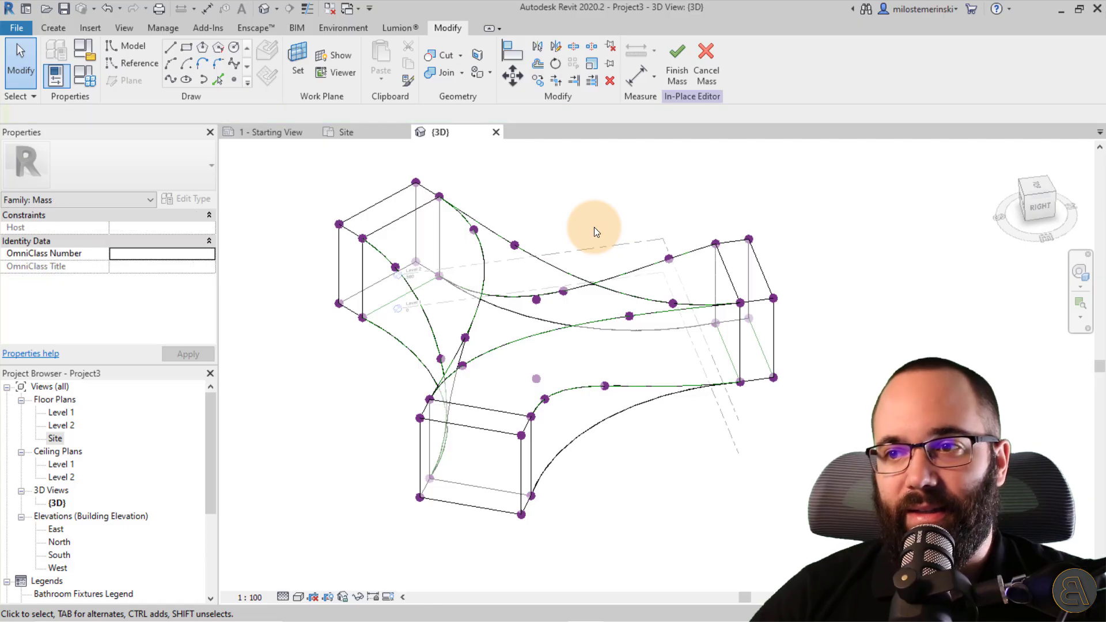
Try to create a form from the upper reference splines that enclose the building's central roof area
{"action": "middle_click_drag", "start_coordinate": [593, 227], "coordinate": [503, 341], "text": "shift"}
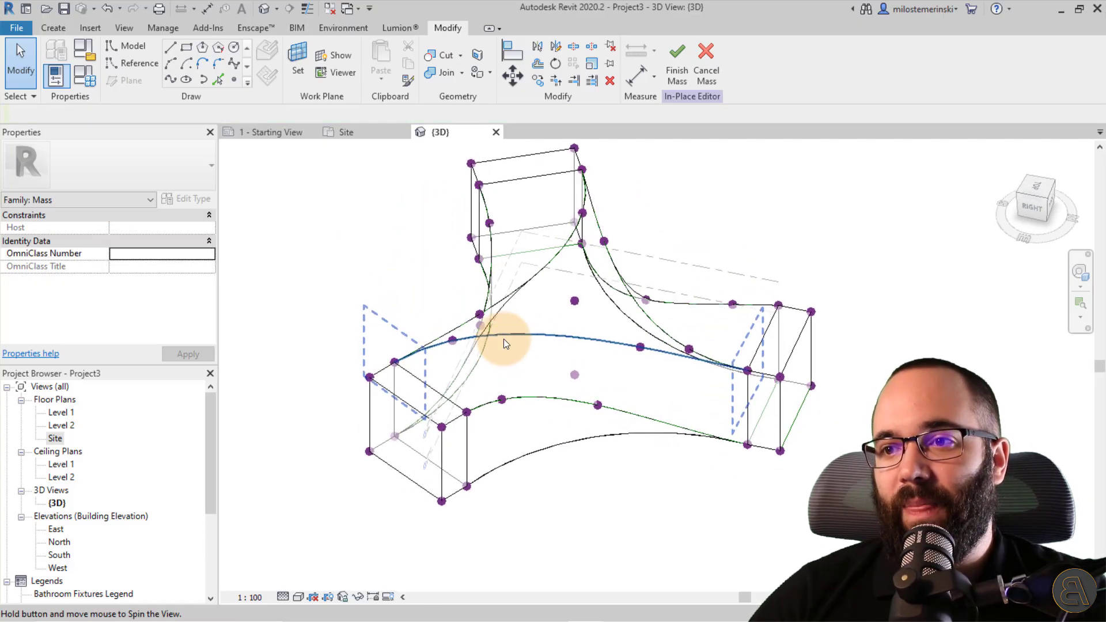
{"action": "left_click", "coordinate": [502, 302]}
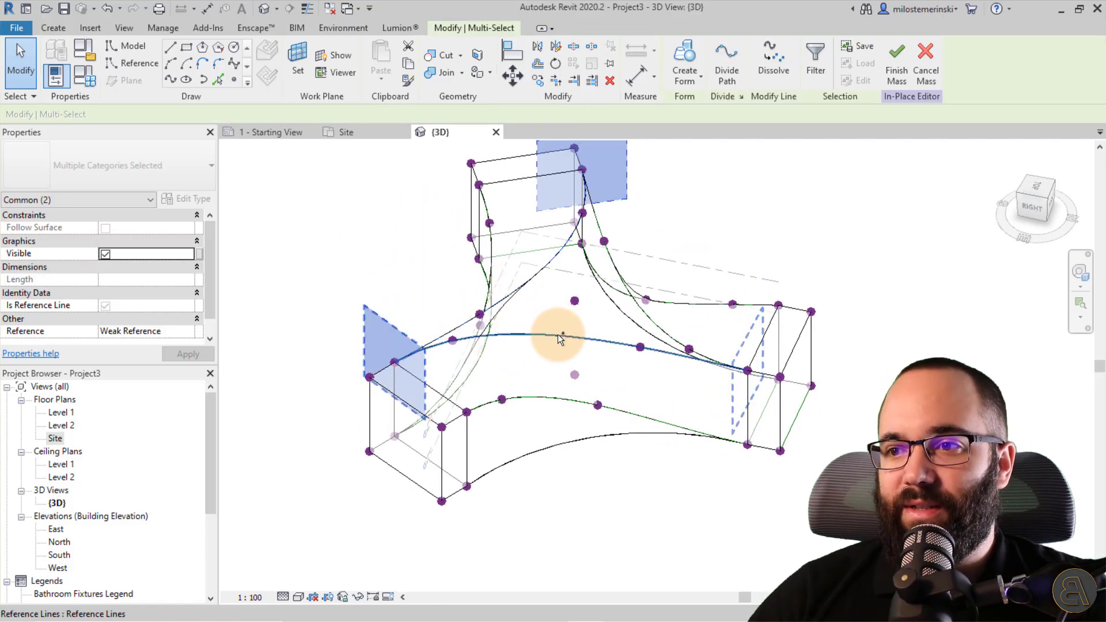
{"action": "left_click", "coordinate": [652, 320], "text": "ctrl"}
{"action": "left_click", "coordinate": [652, 324], "text": "ctrl"}
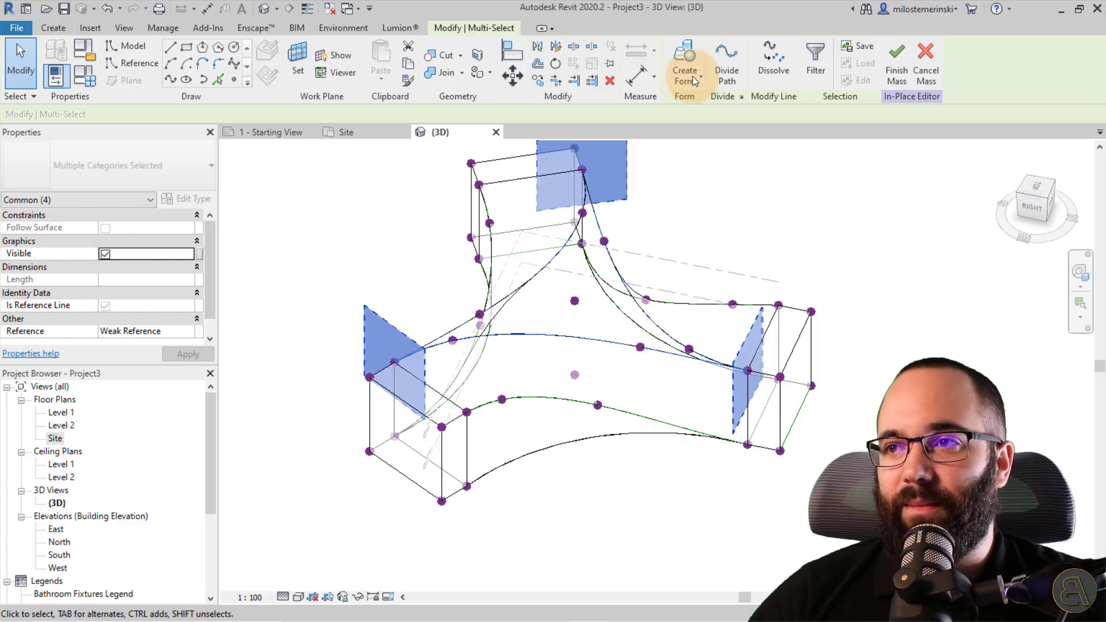
{"action": "left_click", "coordinate": [691, 63]}
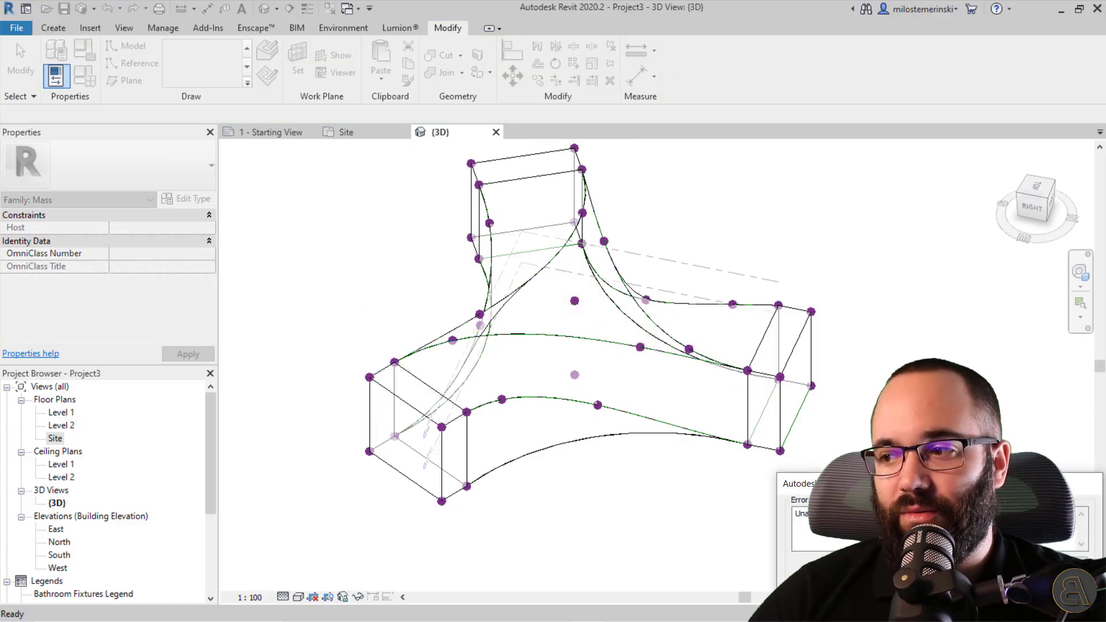
{"action": "left_click", "coordinate": [1059, 589]}
Examine closely how the upper splines of neighbouring wings meet at the shared corner point
{"action": "middle_click_drag", "start_coordinate": [637, 503], "coordinate": [691, 481], "text": "shift"}
{"action": "middle_click_drag", "start_coordinate": [505, 484], "coordinate": [374, 550], "text": "shift"}
{"action": "middle_click_drag", "start_coordinate": [527, 554], "coordinate": [417, 449], "text": "shift"}
{"action": "scroll", "coordinate": [341, 276], "scroll_direction": "up", "scroll_amount": 3}
{"action": "middle_click_drag", "start_coordinate": [308, 346], "coordinate": [306, 533], "text": "shift"}
{"action": "middle_click_drag", "start_coordinate": [528, 498], "coordinate": [873, 455]}
{"action": "scroll", "coordinate": [479, 355], "scroll_direction": "up", "scroll_amount": 2}
{"action": "middle_click_drag", "start_coordinate": [815, 372], "coordinate": [502, 410]}
{"action": "scroll", "coordinate": [318, 348], "scroll_direction": "up", "scroll_amount": 3}
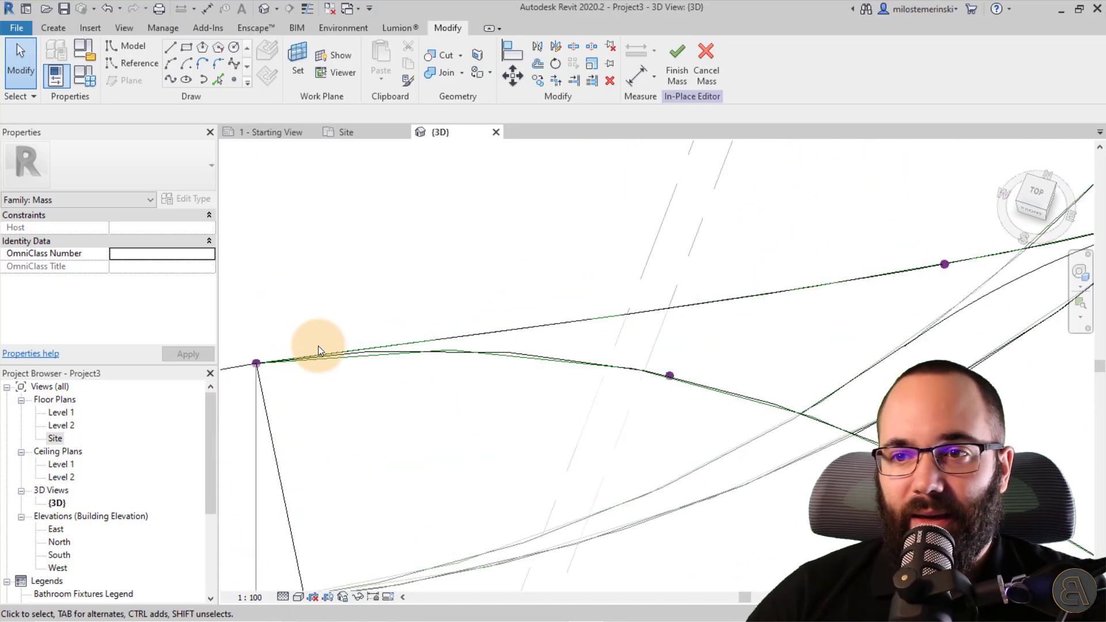
{"action": "scroll", "coordinate": [306, 365], "scroll_direction": "up", "scroll_amount": 5}
{"action": "scroll", "coordinate": [265, 358], "scroll_direction": "up", "scroll_amount": 3}
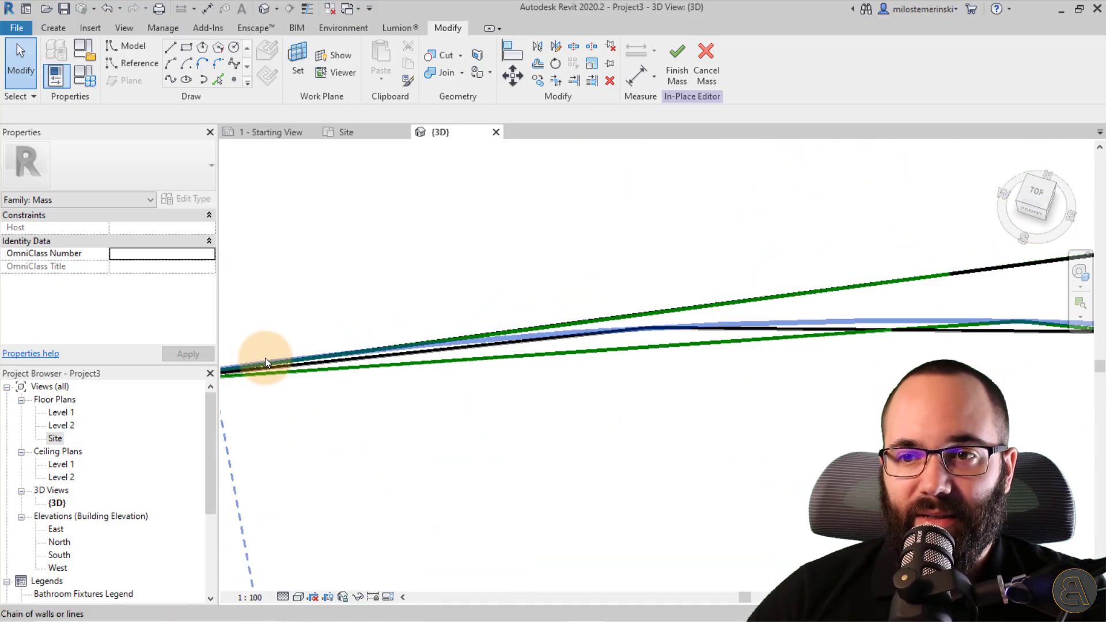
{"action": "middle_click_drag", "start_coordinate": [426, 368], "coordinate": [571, 382]}
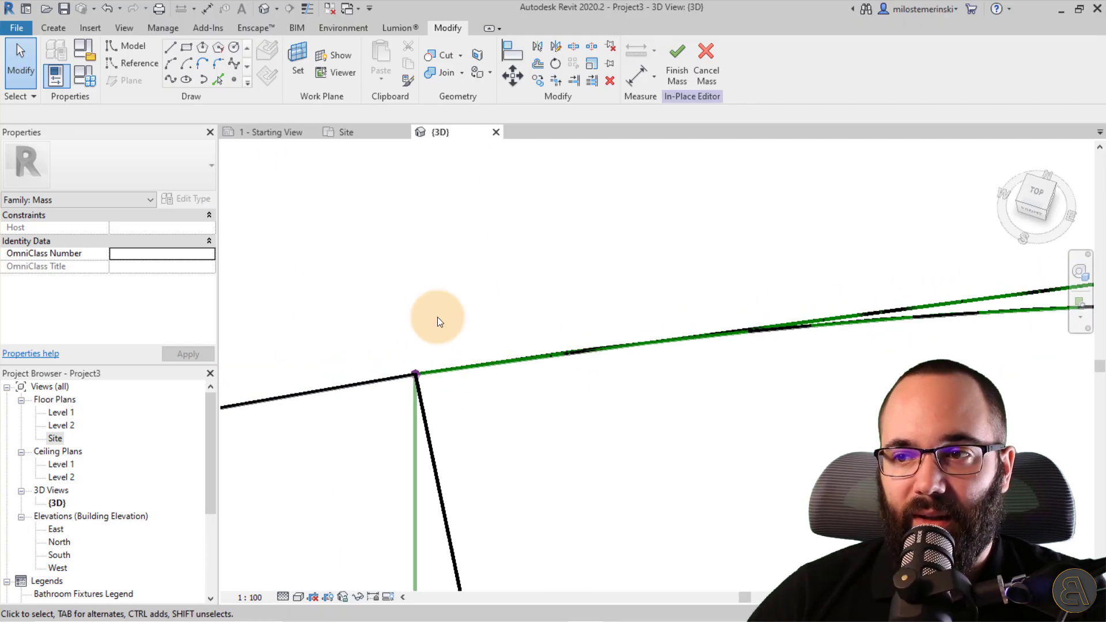
{"action": "scroll", "coordinate": [318, 282], "scroll_direction": "down", "scroll_amount": 5}
{"action": "scroll", "coordinate": [495, 381], "scroll_direction": "down", "scroll_amount": 3}
{"action": "middle_click_drag", "start_coordinate": [496, 380], "coordinate": [490, 470], "text": "shift"}
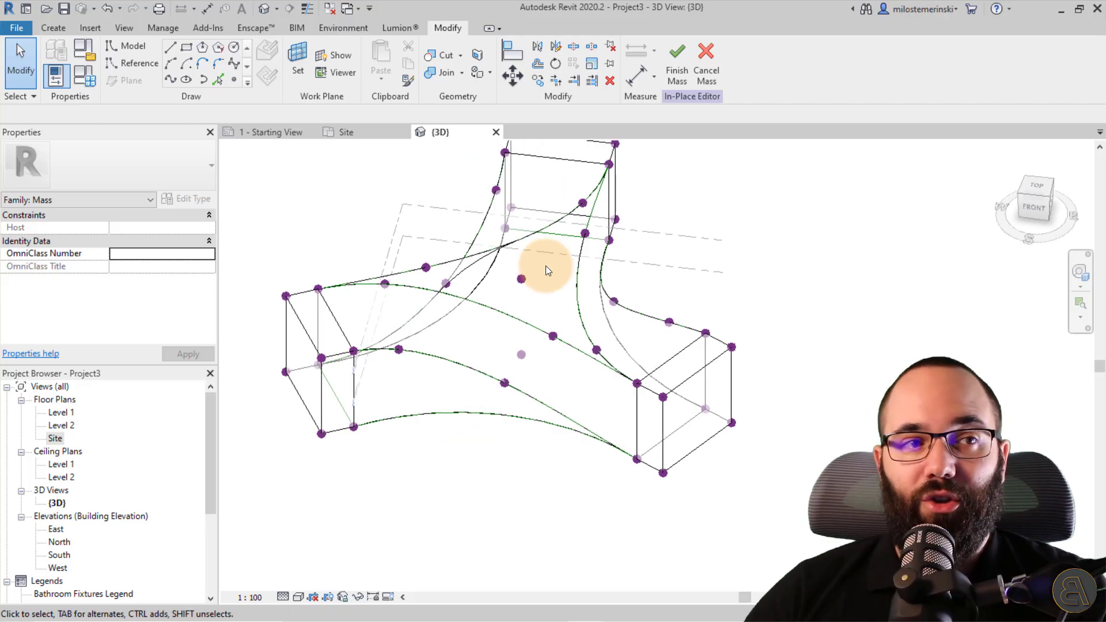
Finish the in-place mass and clear the selection
{"action": "left_click", "coordinate": [677, 77]}
{"action": "left_click", "coordinate": [709, 270]}
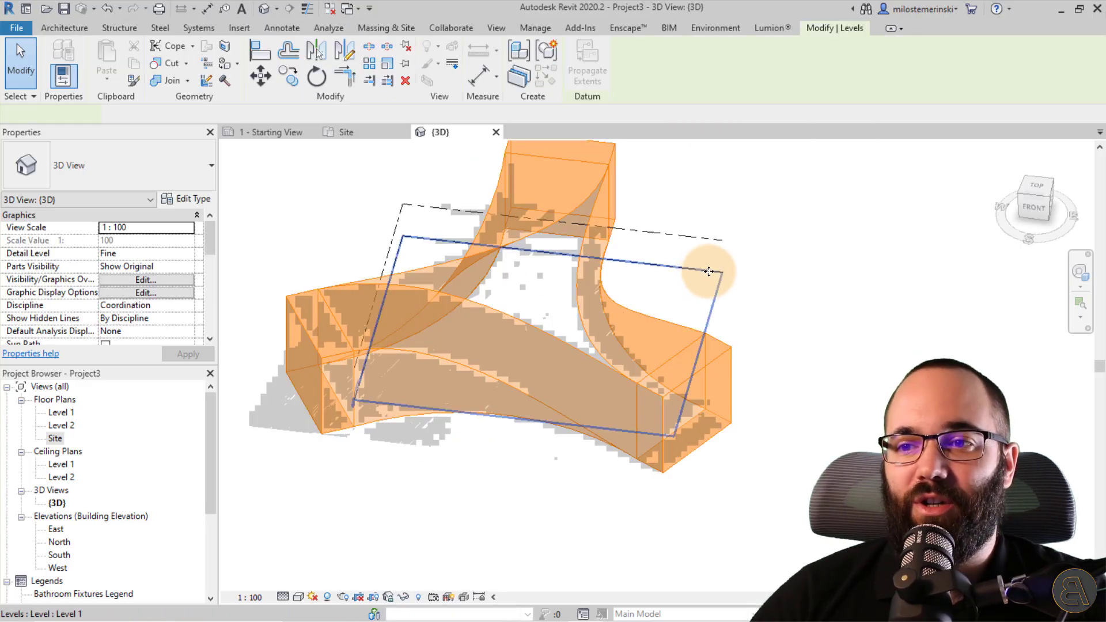
{"action": "left_click", "coordinate": [777, 311]}
{"action": "middle_click_drag", "start_coordinate": [783, 324], "coordinate": [538, 461], "text": "shift"}
{"action": "left_click", "coordinate": [407, 256]}
{"action": "left_click", "coordinate": [520, 228]}
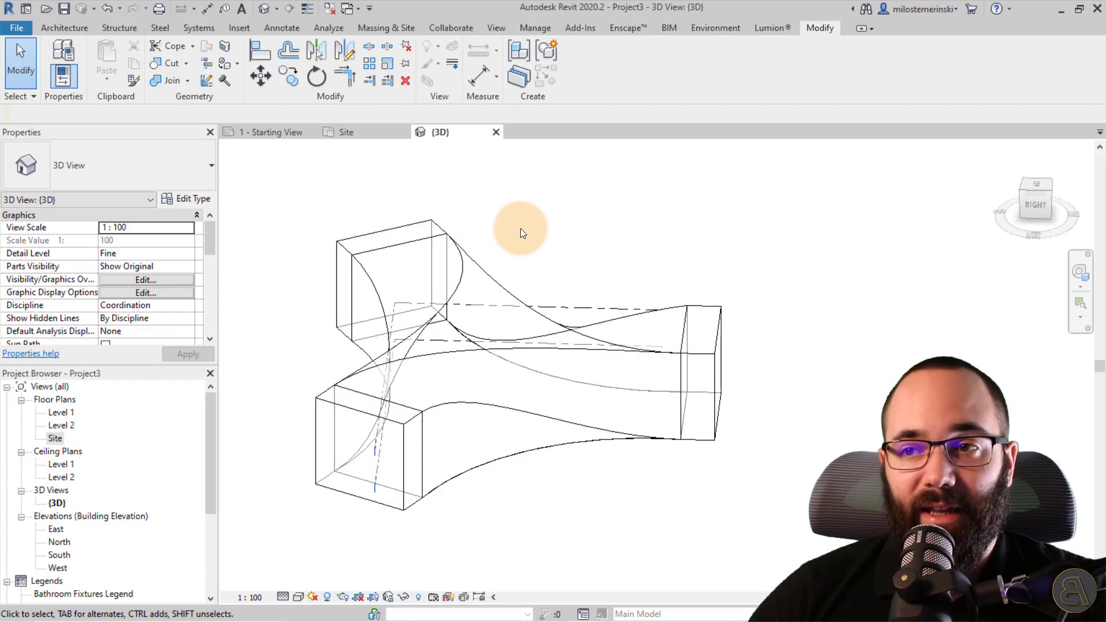
Place Interior Bearing Wall walls by face on one wing's sloping curved surface and the curved side face beneath it
{"action": "left_click", "coordinate": [399, 30]}
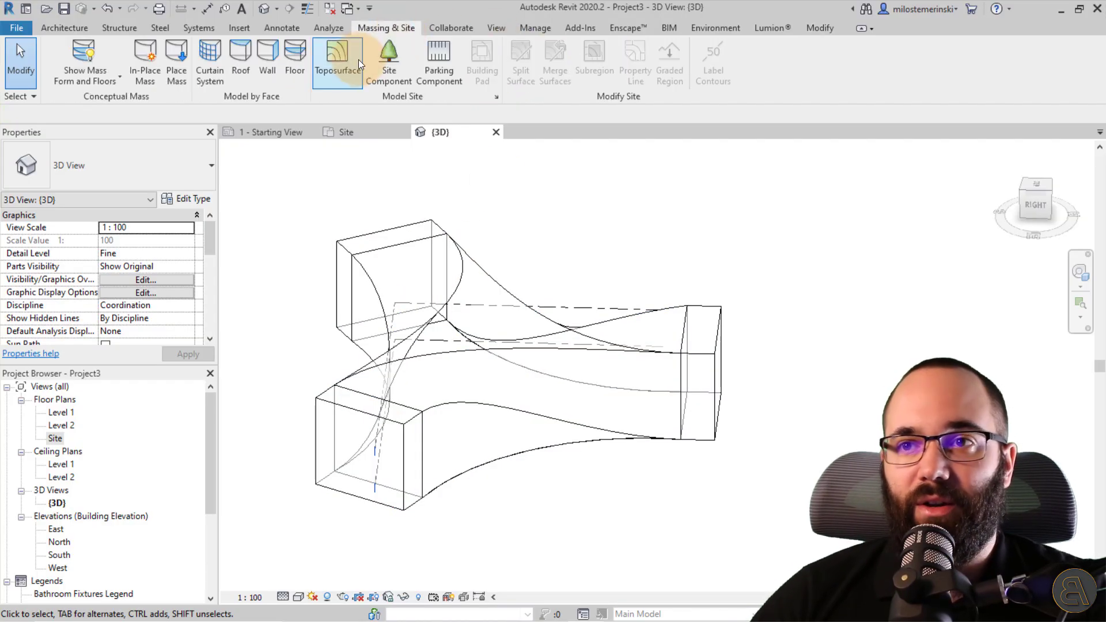
{"action": "left_click", "coordinate": [269, 76]}
{"action": "left_click", "coordinate": [119, 171]}
{"action": "scroll", "coordinate": [109, 248], "scroll_direction": "up", "scroll_amount": 2}
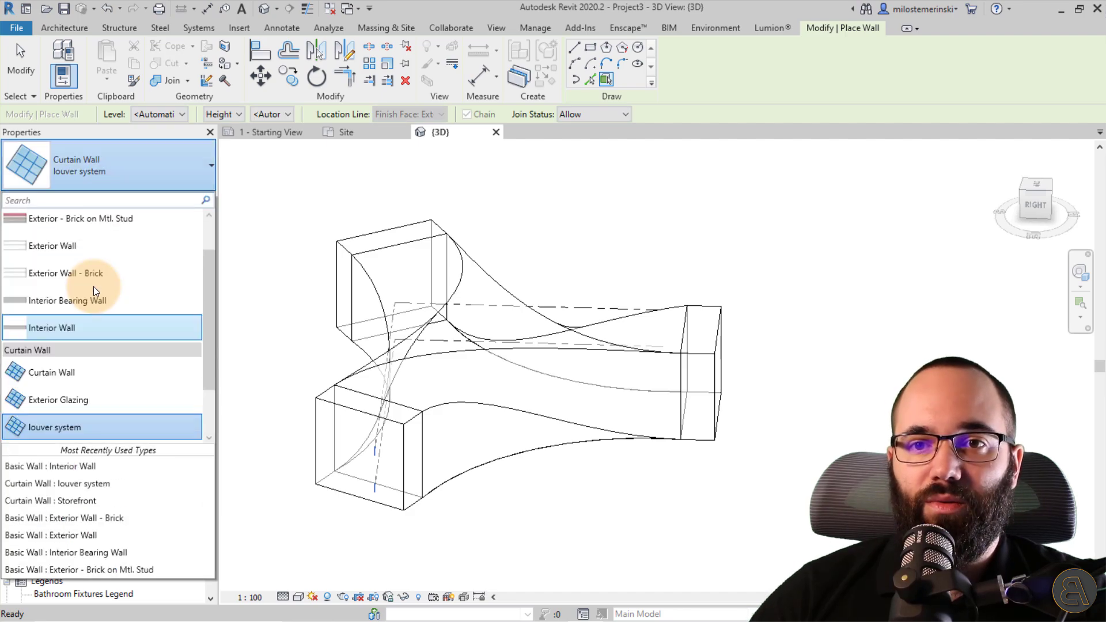
{"action": "left_click", "coordinate": [46, 300]}
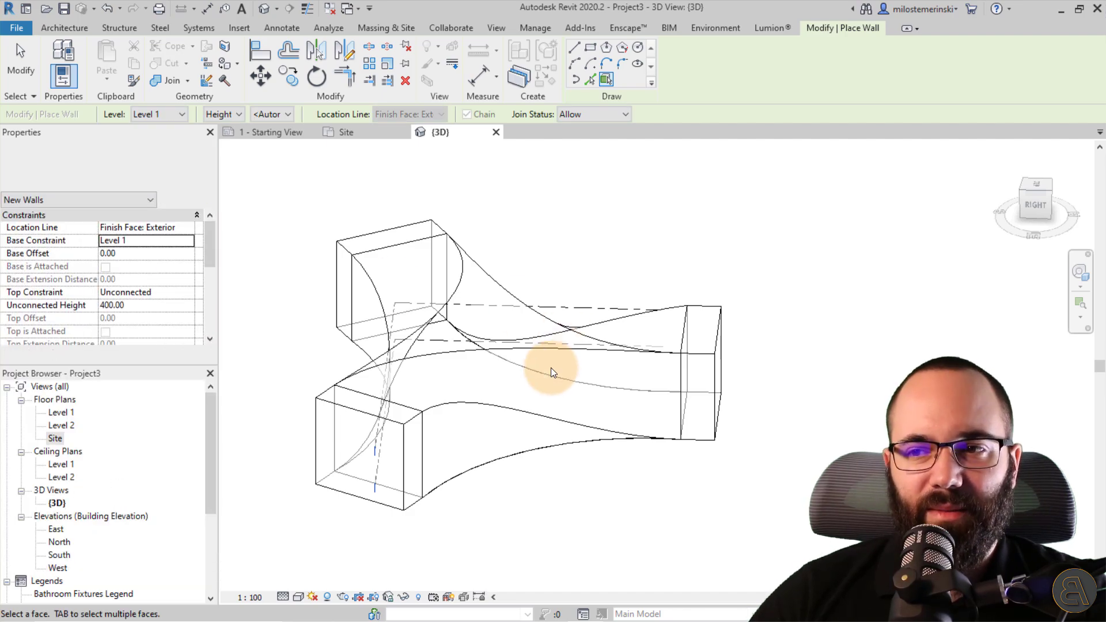
{"action": "left_click", "coordinate": [624, 431]}
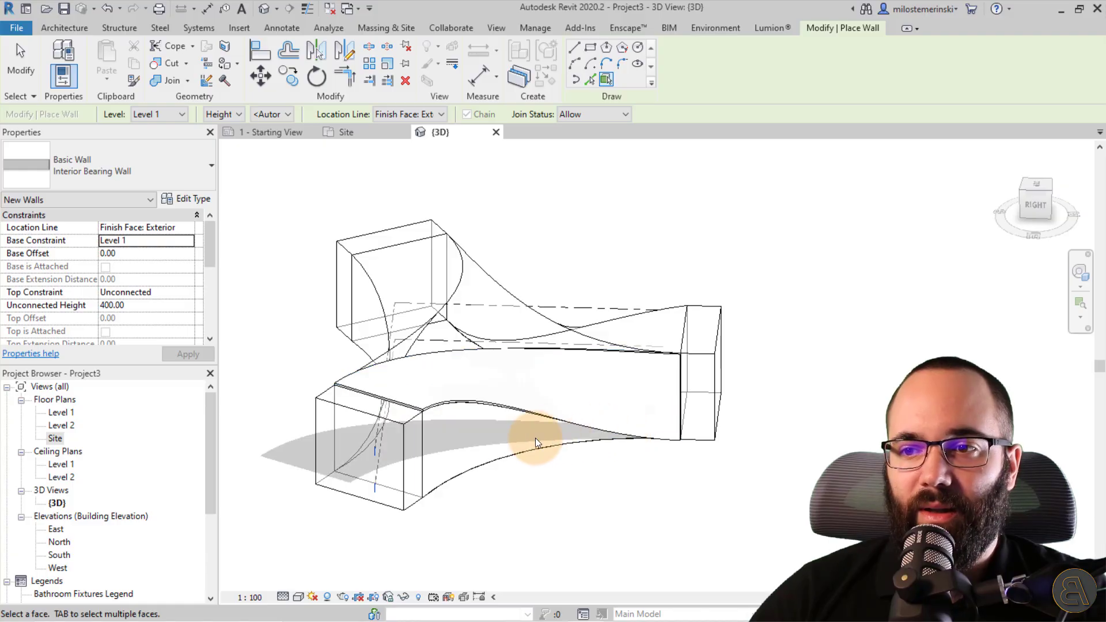
{"action": "scroll", "coordinate": [431, 420], "scroll_direction": "up", "scroll_amount": 5}
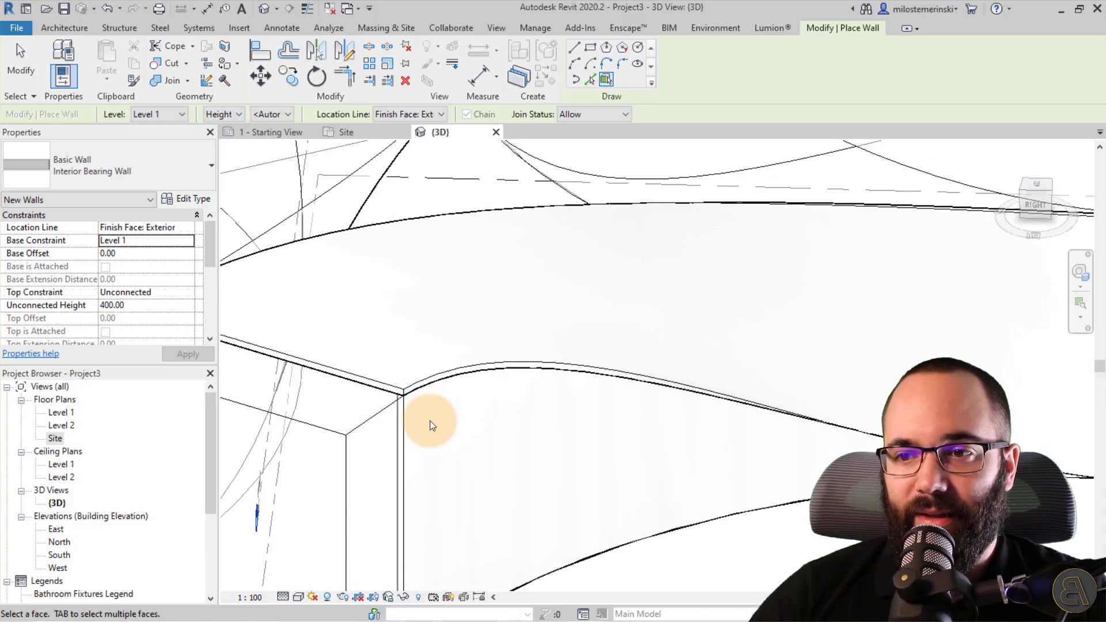
Place Interior Bearing Walls by face on the wing's end block, covering its short side face and its end face
{"action": "left_click", "coordinate": [485, 327]}
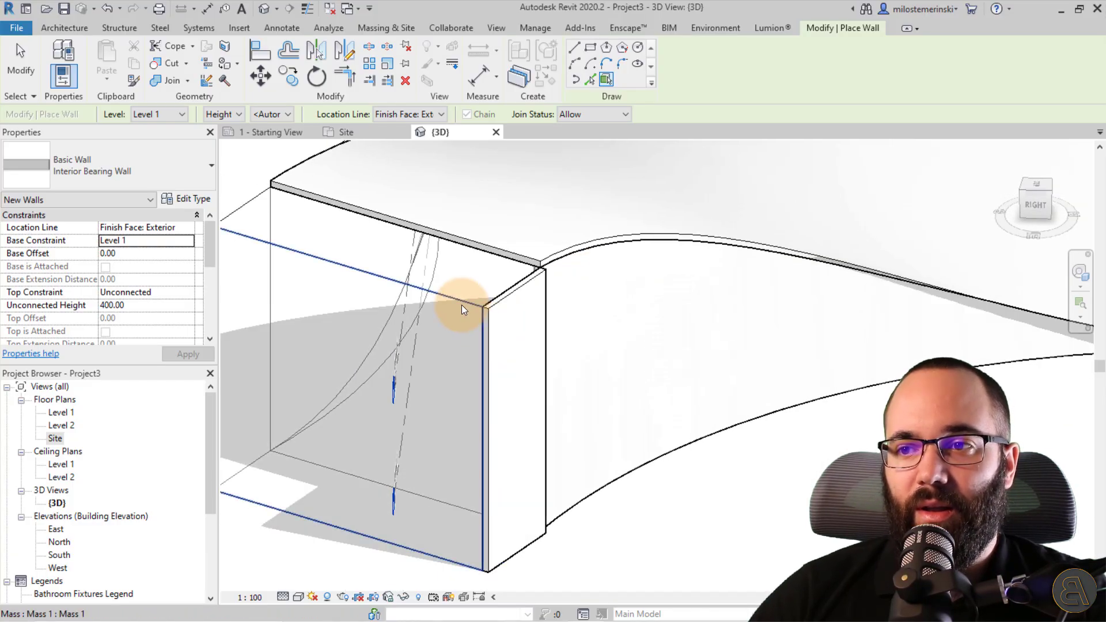
{"action": "key", "text": "Escape"}
{"action": "key", "text": "Escape"}
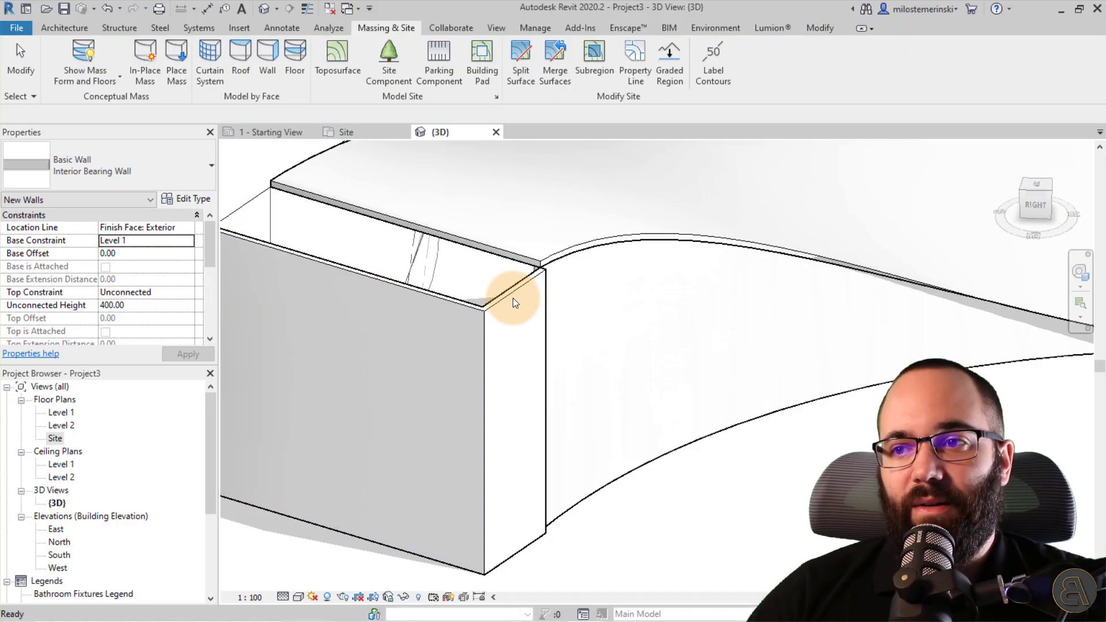
Try to reposition the end block's short side wall by setting its location line to Finish Face: Interior
{"action": "left_click", "coordinate": [511, 294]}
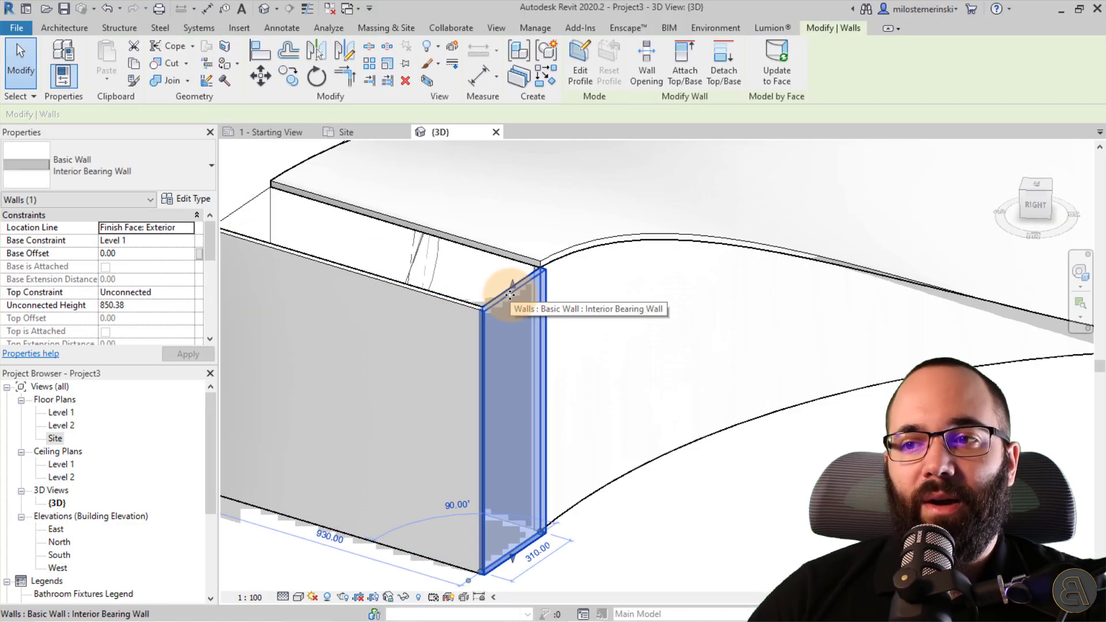
{"action": "left_click", "coordinate": [189, 230]}
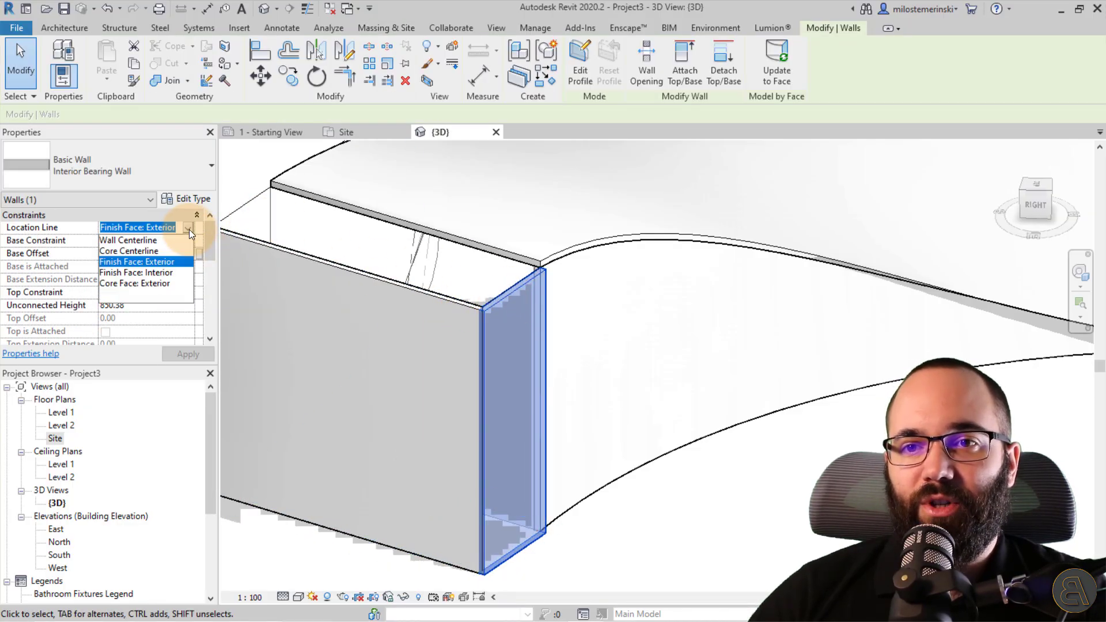
{"action": "left_click", "coordinate": [167, 272]}
{"action": "left_click", "coordinate": [184, 356]}
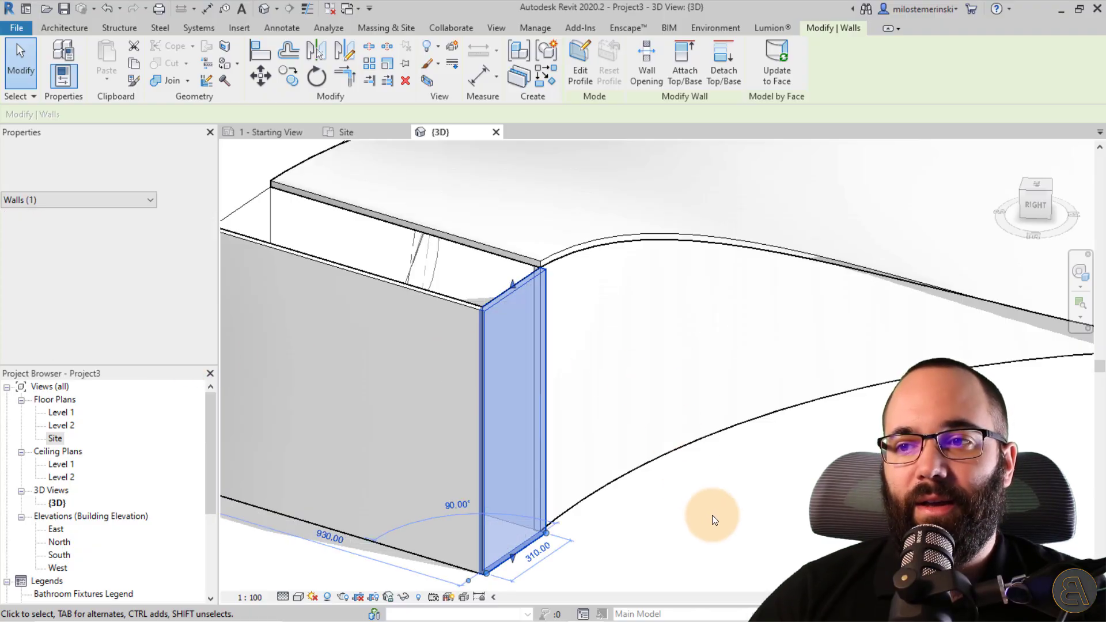
Set the short side wall's location line back to Finish Face: Exterior
{"action": "middle_click_drag", "start_coordinate": [631, 386], "coordinate": [741, 425], "text": "shift"}
{"action": "left_click", "coordinate": [548, 329]}
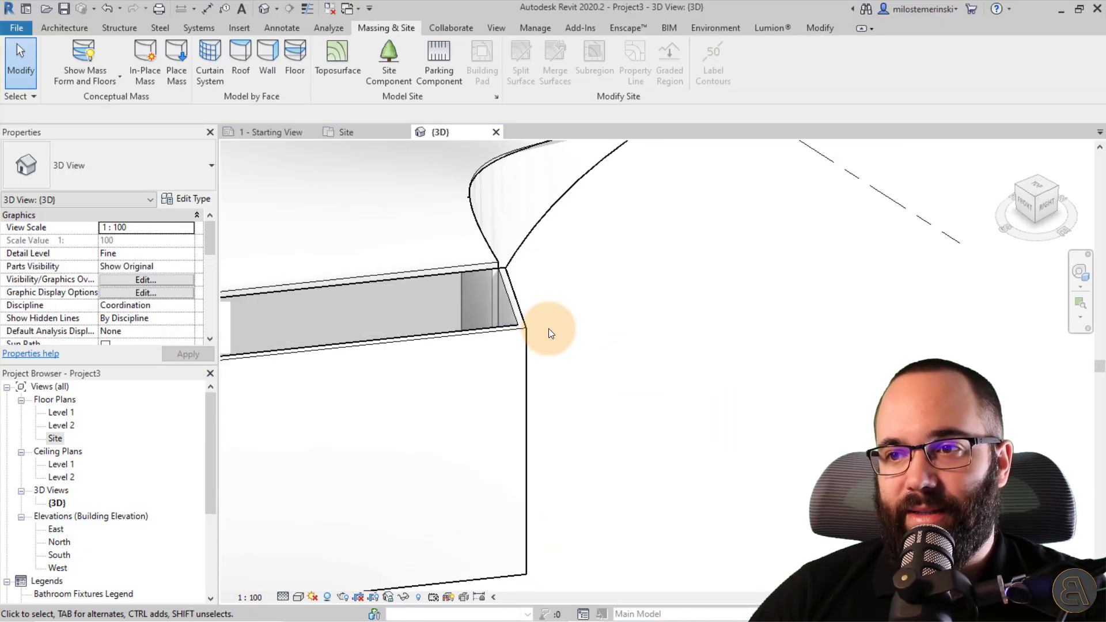
{"action": "left_click", "coordinate": [521, 311]}
{"action": "left_click", "coordinate": [188, 229]}
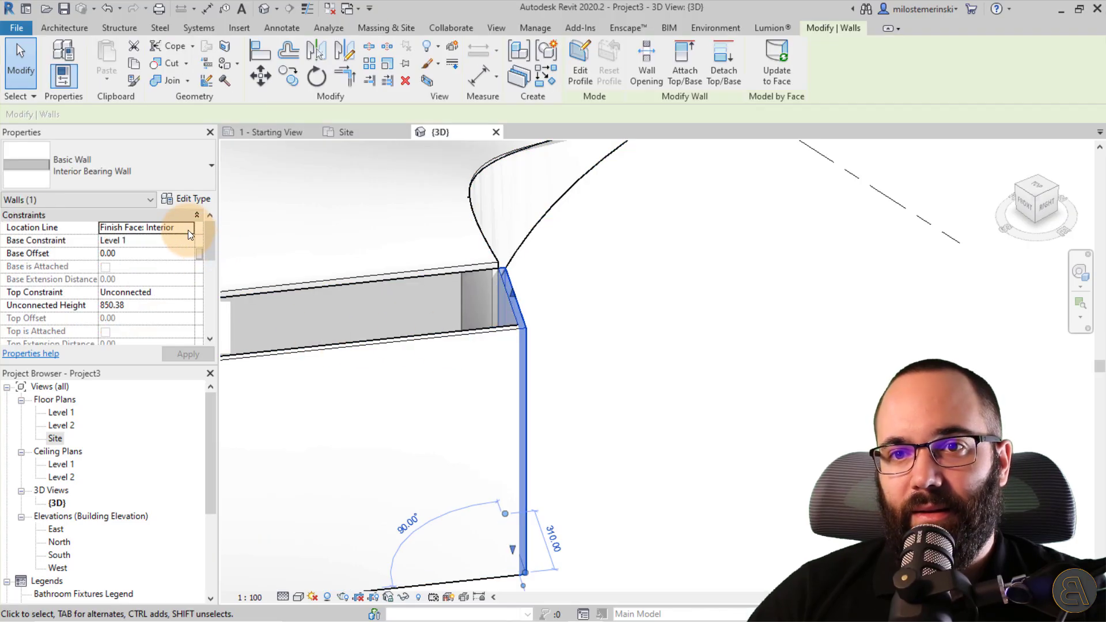
{"action": "left_click", "coordinate": [187, 227]}
{"action": "left_click", "coordinate": [156, 262]}
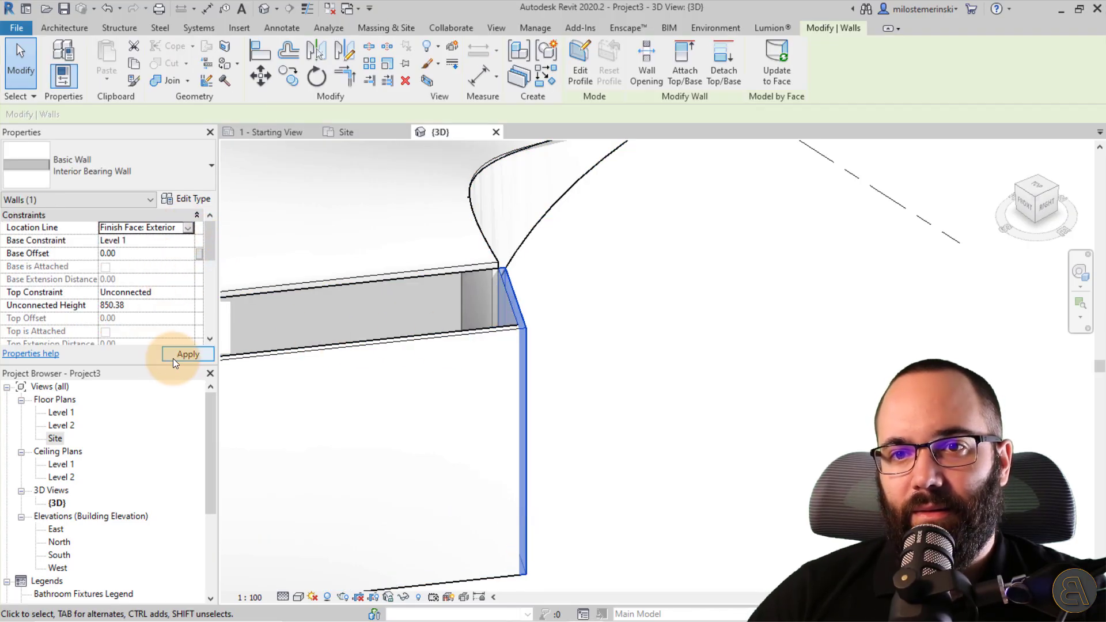
{"action": "left_click", "coordinate": [188, 354]}
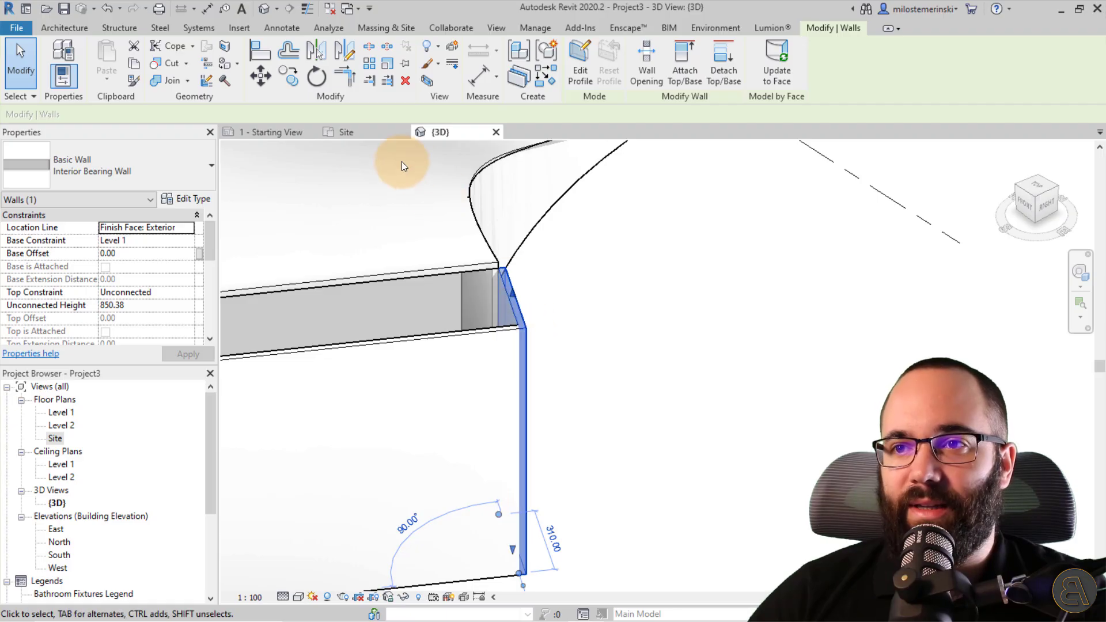
Flip the end block's short side wall and end wall in the Site plan, and return to the 3D view
{"action": "left_click", "coordinate": [356, 140]}
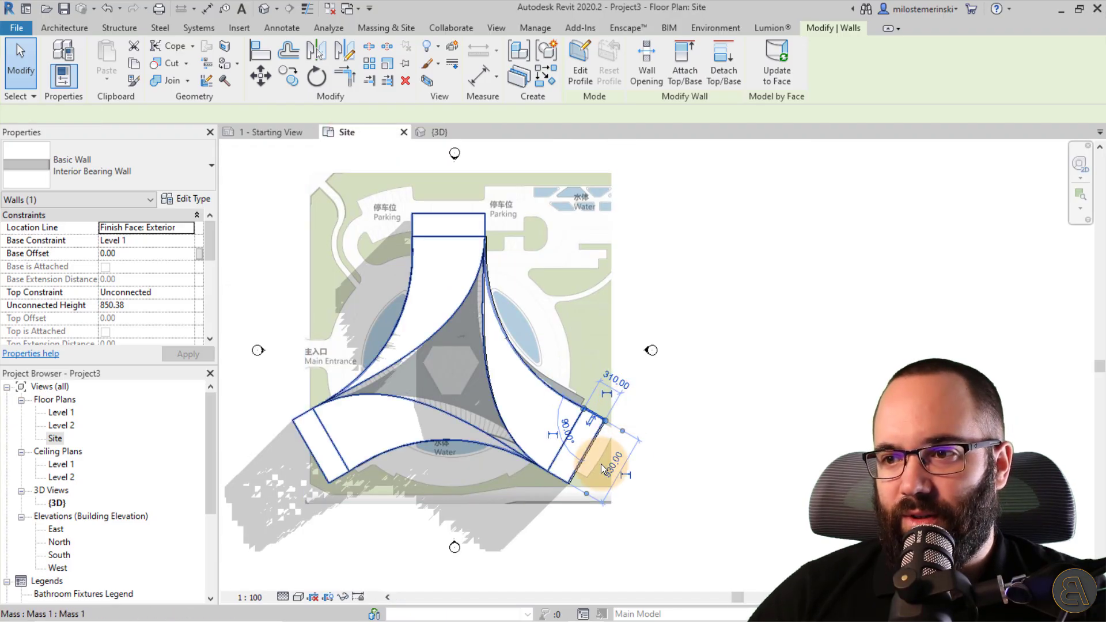
{"action": "scroll", "coordinate": [581, 415], "scroll_direction": "up", "scroll_amount": 4}
{"action": "left_click", "coordinate": [574, 351]}
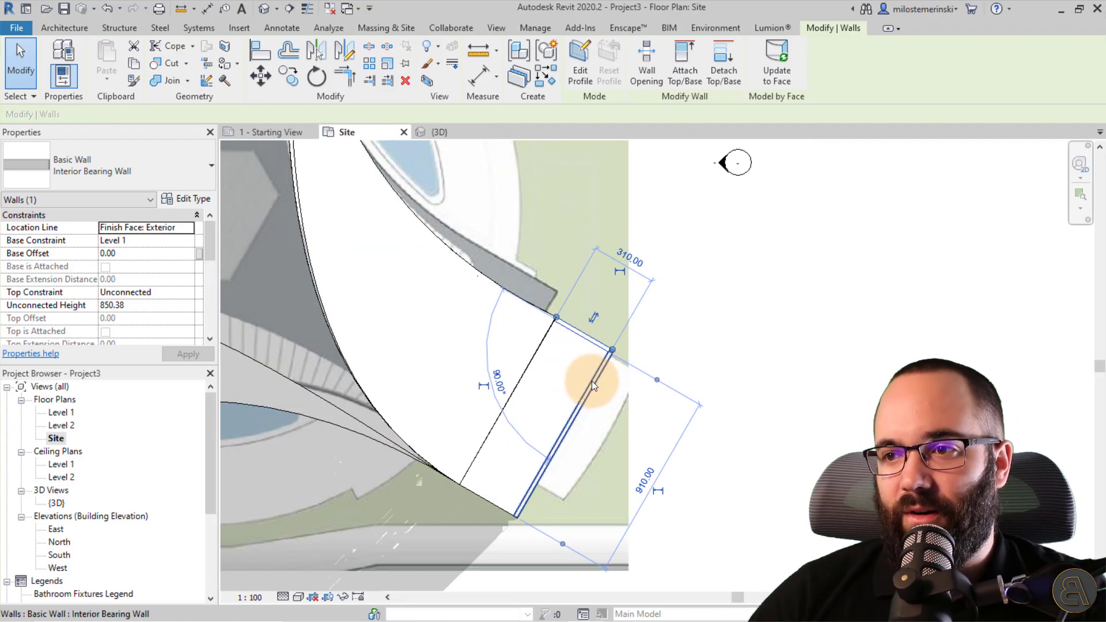
{"action": "left_click", "coordinate": [592, 381]}
{"action": "left_click", "coordinate": [554, 425]}
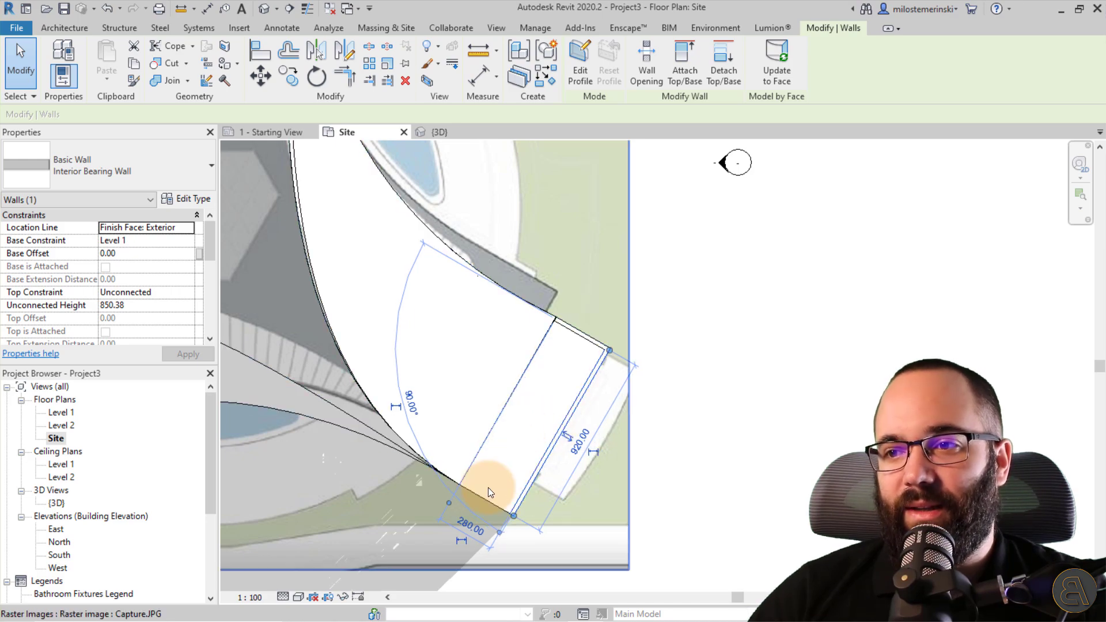
{"action": "left_click", "coordinate": [440, 132]}
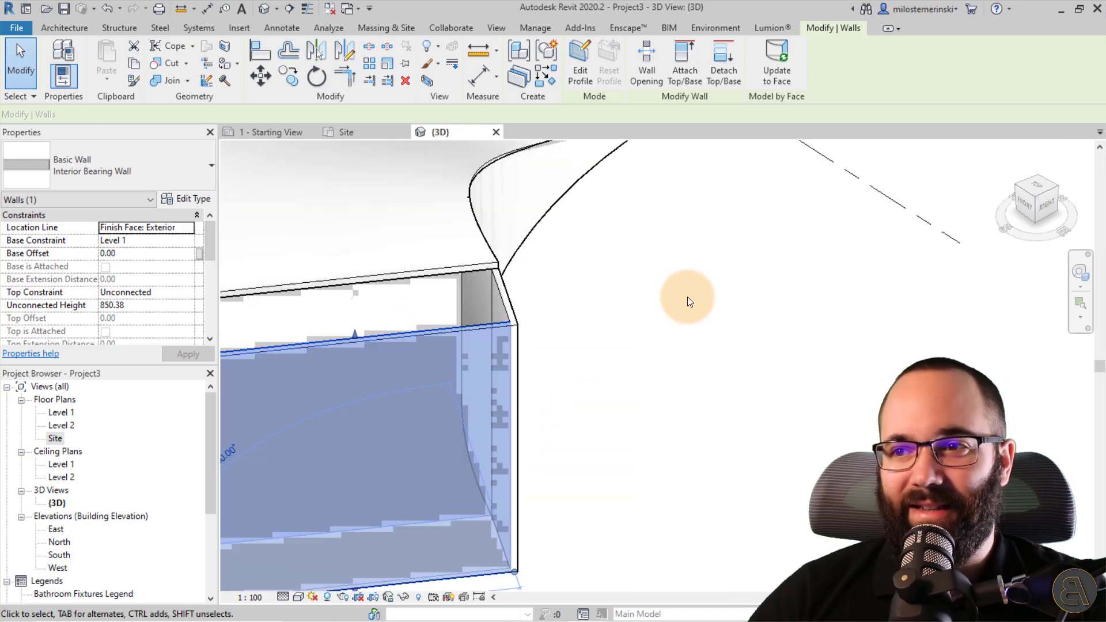
Set the location line of the wing's sloping curved wall to Finish Face: Interior and clear the selection
{"action": "middle_click_drag", "start_coordinate": [598, 292], "coordinate": [525, 265], "text": "shift"}
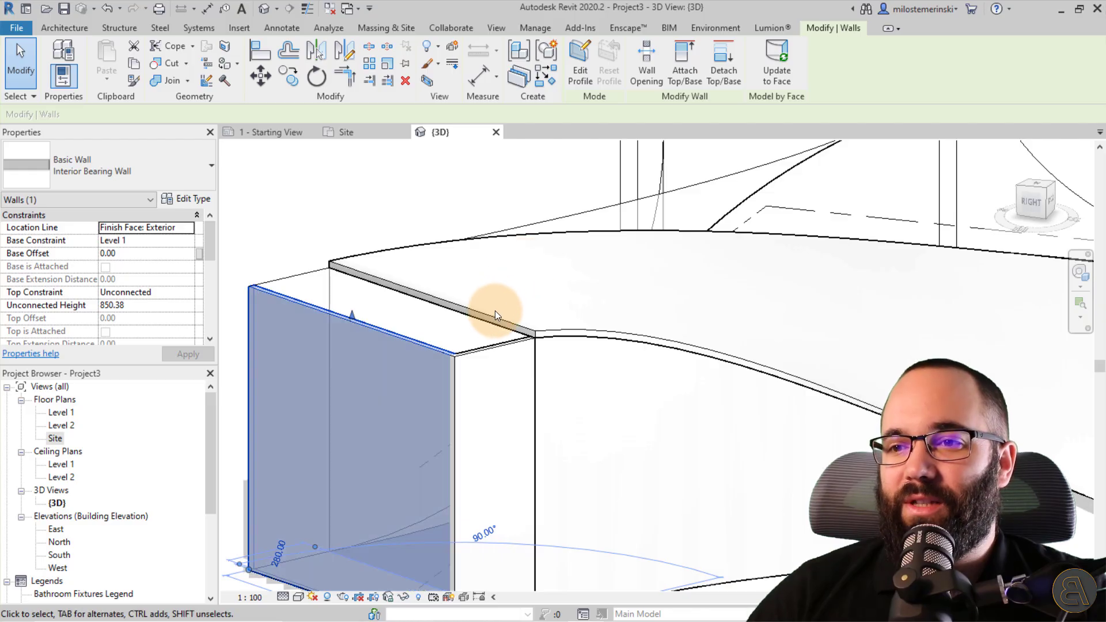
{"action": "left_click", "coordinate": [492, 316]}
{"action": "middle_click_drag", "start_coordinate": [351, 184], "coordinate": [490, 226], "text": "shift"}
{"action": "left_click", "coordinate": [187, 242]}
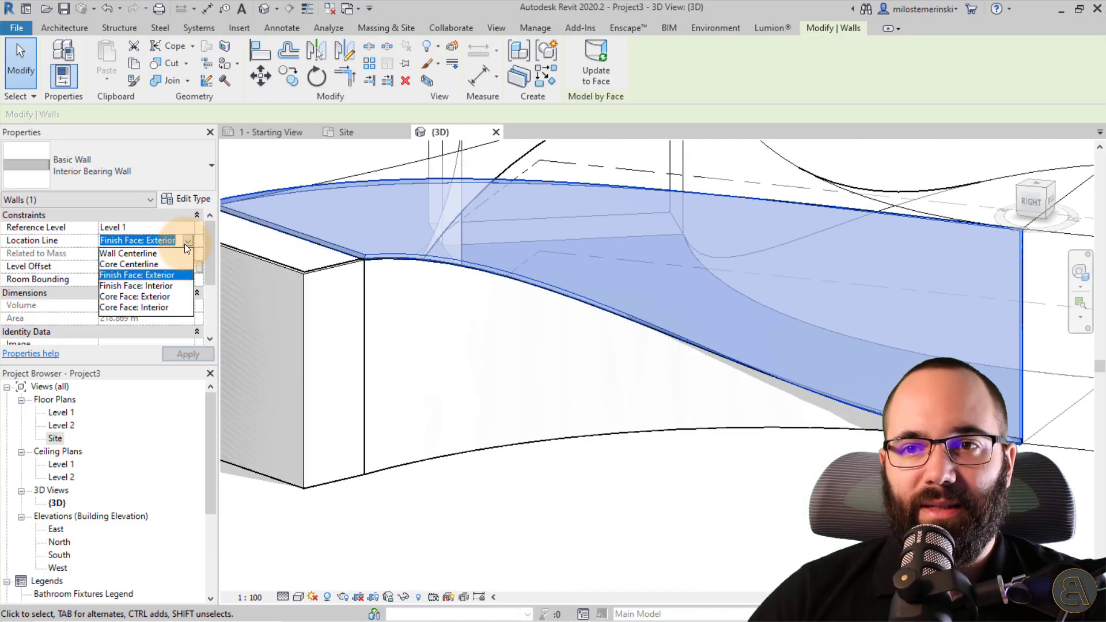
{"action": "left_click", "coordinate": [150, 279]}
{"action": "left_click", "coordinate": [182, 355]}
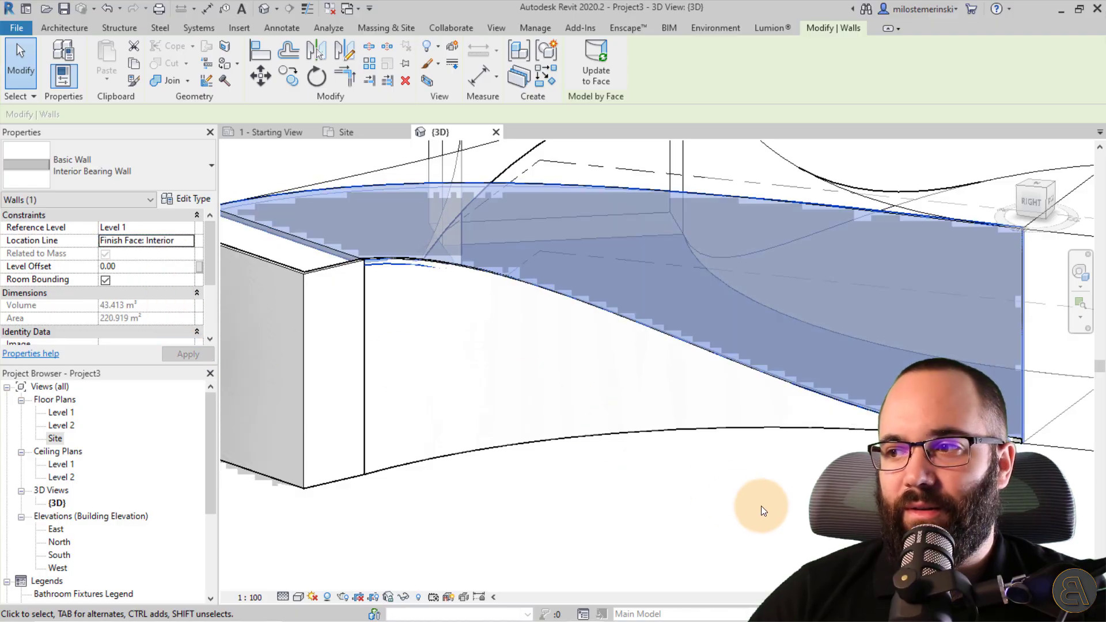
{"action": "left_click", "coordinate": [758, 500]}
Place an Interior Bearing Wall by face on the end block's opposite short side face
{"action": "scroll", "coordinate": [599, 412], "scroll_direction": "down", "scroll_amount": 2}
{"action": "middle_click_drag", "start_coordinate": [492, 354], "coordinate": [658, 439], "text": "shift"}
{"action": "middle_click_drag", "start_coordinate": [517, 448], "coordinate": [567, 441], "text": "shift"}
{"action": "middle_click_drag", "start_coordinate": [567, 440], "coordinate": [804, 427]}
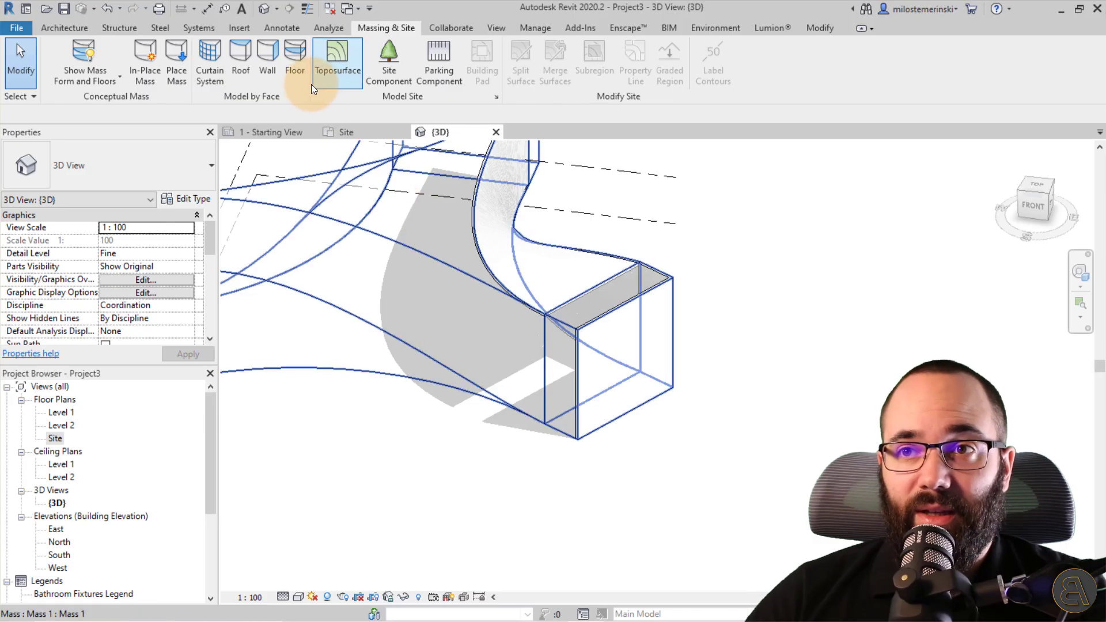
{"action": "left_click", "coordinate": [273, 82]}
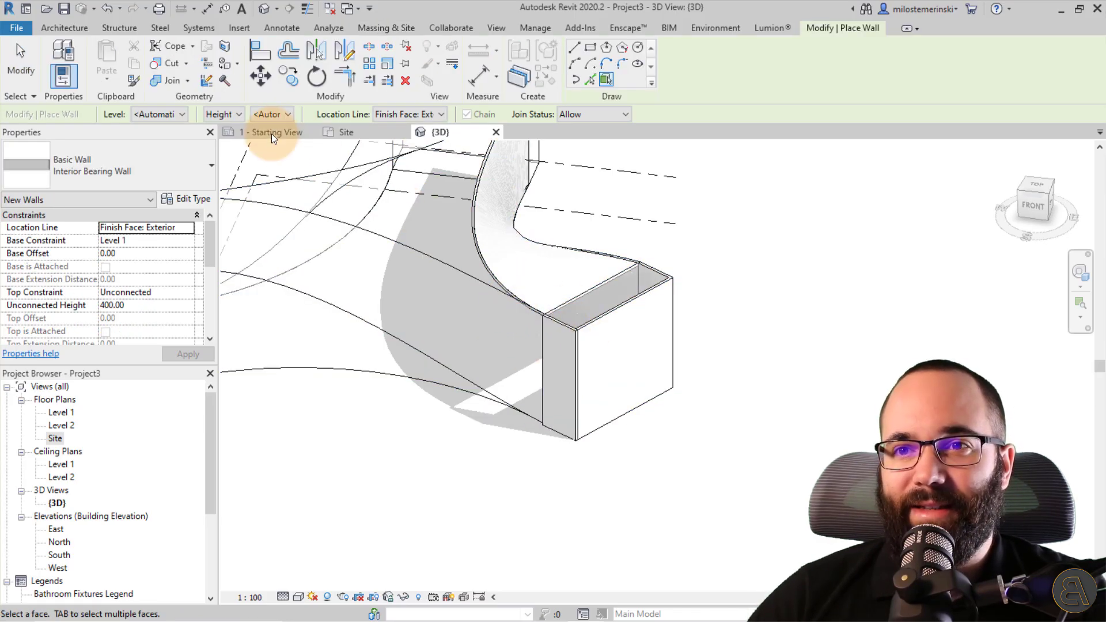
{"action": "left_click", "coordinate": [545, 333]}
{"action": "key", "text": "Escape"}
Flip the newly placed short side wall in the Site plan, and return to the 3D view
{"action": "left_click", "coordinate": [545, 333]}
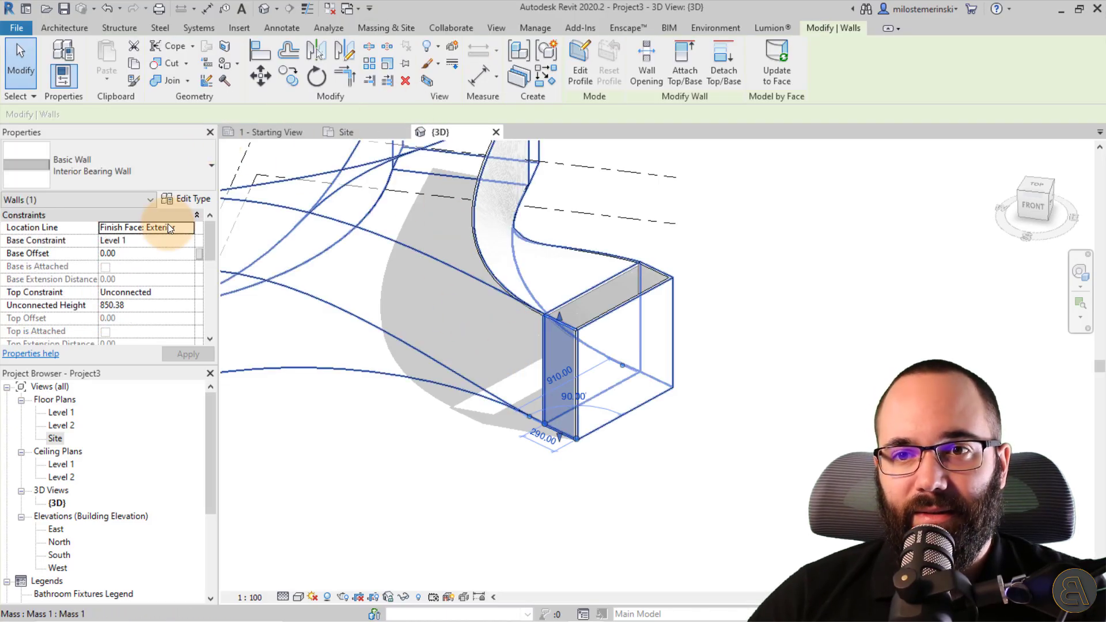
{"action": "left_click", "coordinate": [346, 133]}
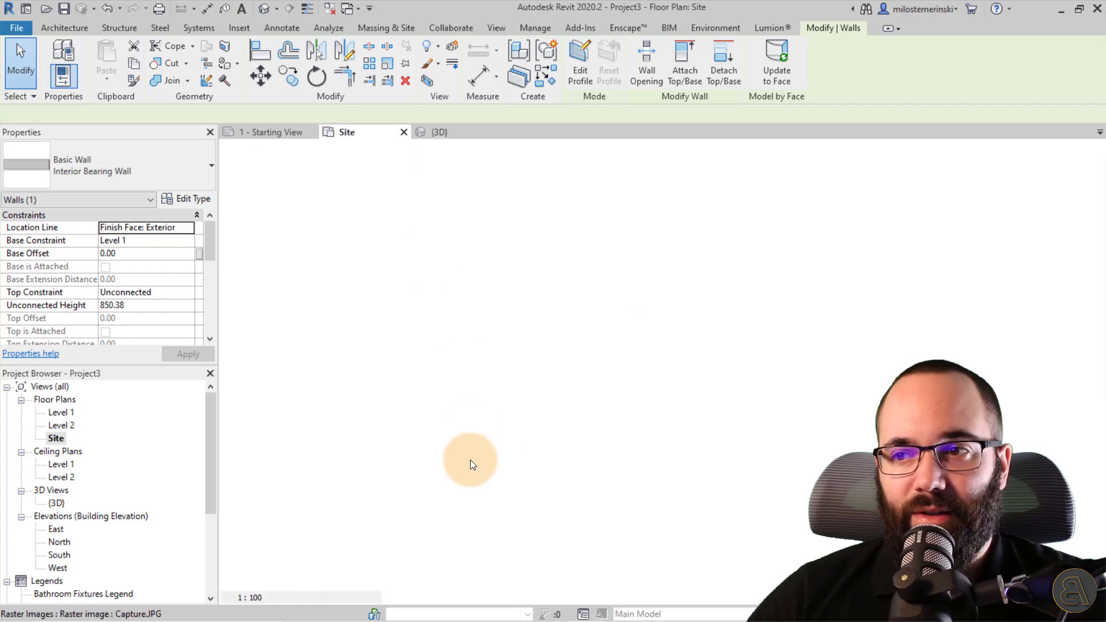
{"action": "left_click", "coordinate": [491, 496]}
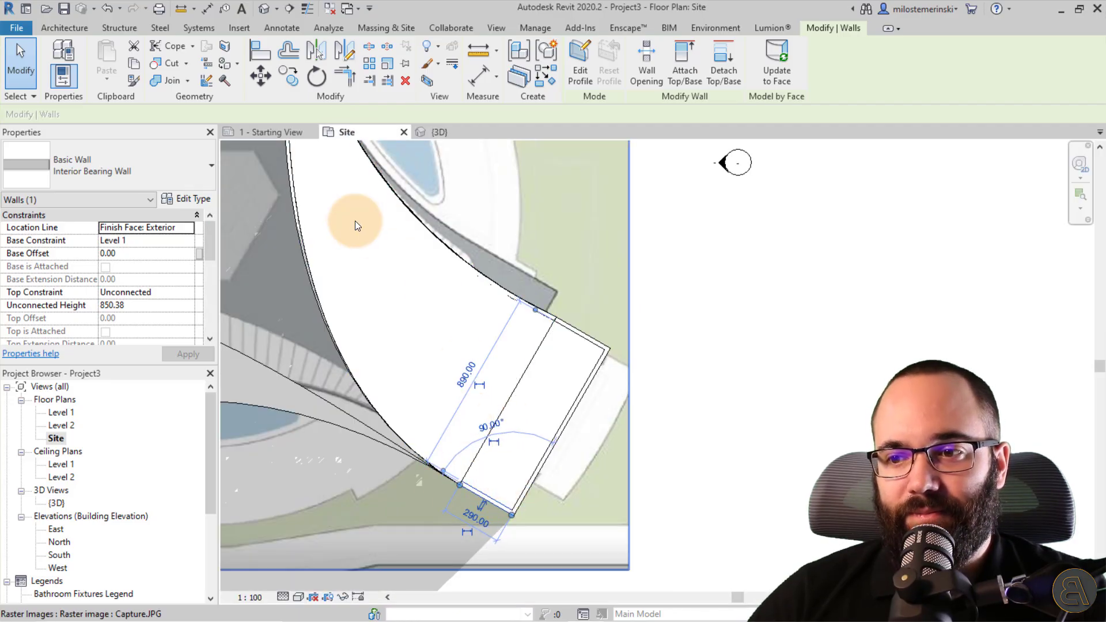
{"action": "left_click", "coordinate": [457, 131]}
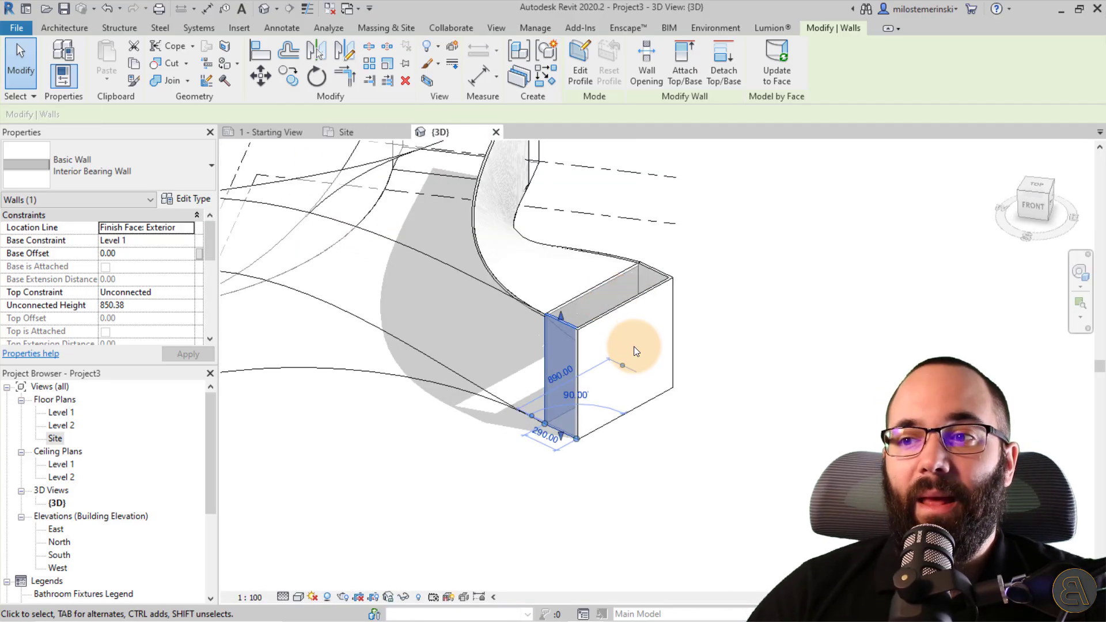
{"action": "middle_click_drag", "start_coordinate": [634, 284], "coordinate": [565, 493], "text": "shift"}
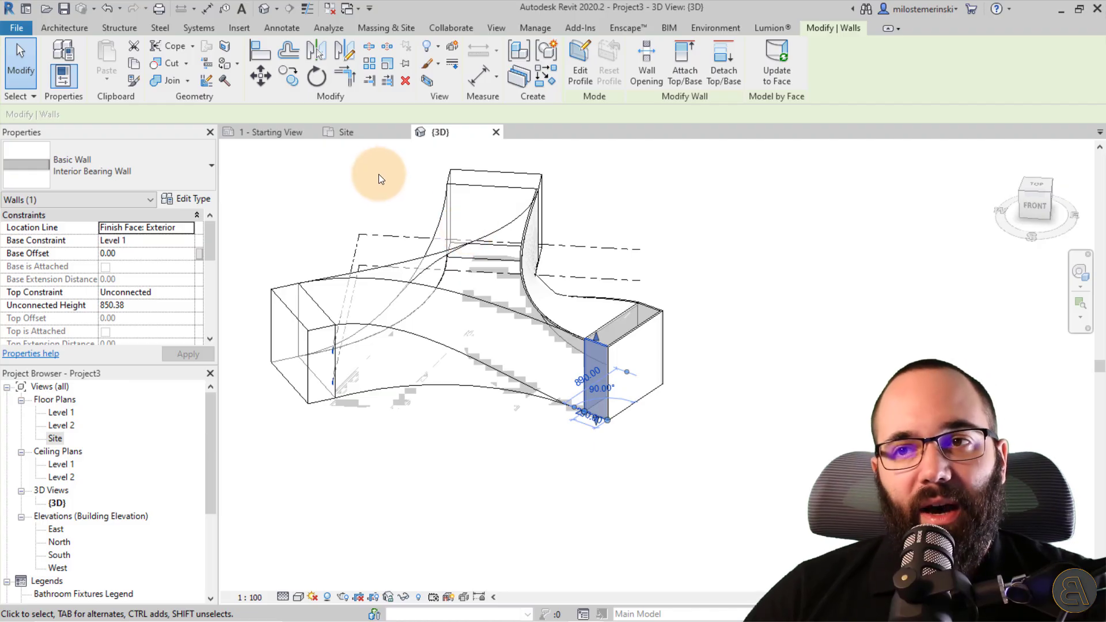
{"action": "middle_click_drag", "start_coordinate": [583, 279], "coordinate": [618, 372], "text": "shift"}
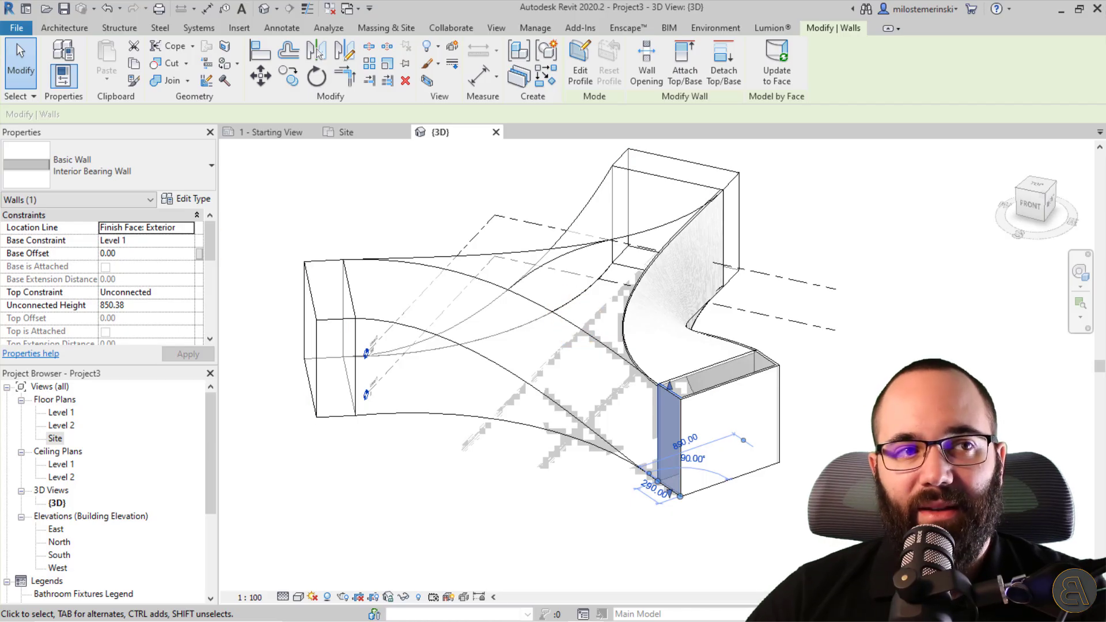
Create Basic roof 20cm roofs by face on the flat tops of the end blocks of all three wings
{"action": "left_click", "coordinate": [441, 130]}
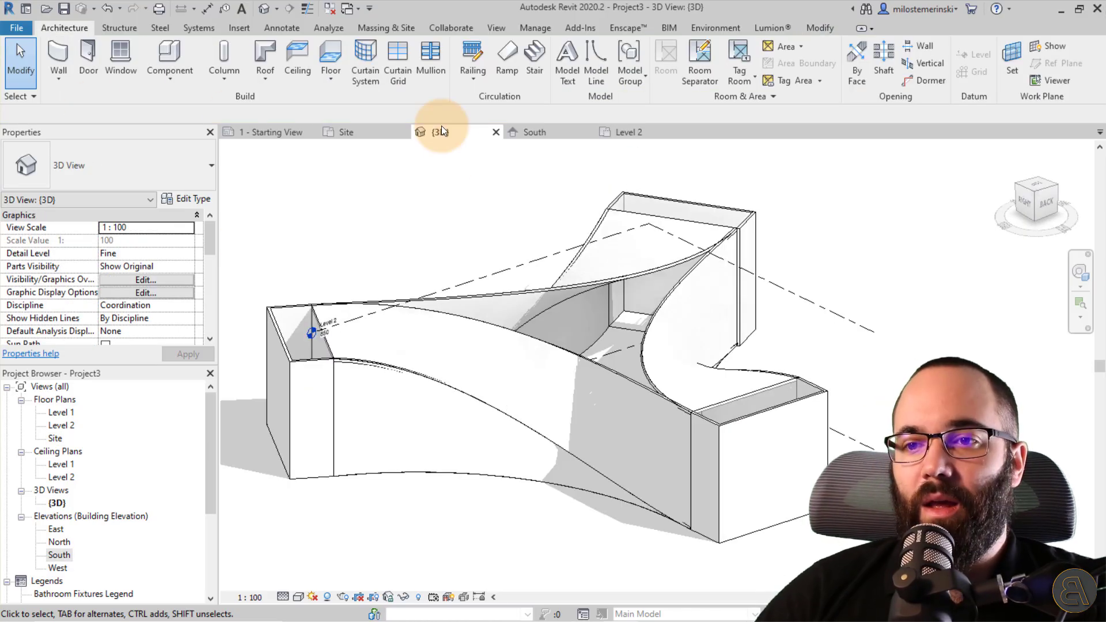
{"action": "middle_click_drag", "start_coordinate": [395, 456], "coordinate": [478, 414], "text": "shift"}
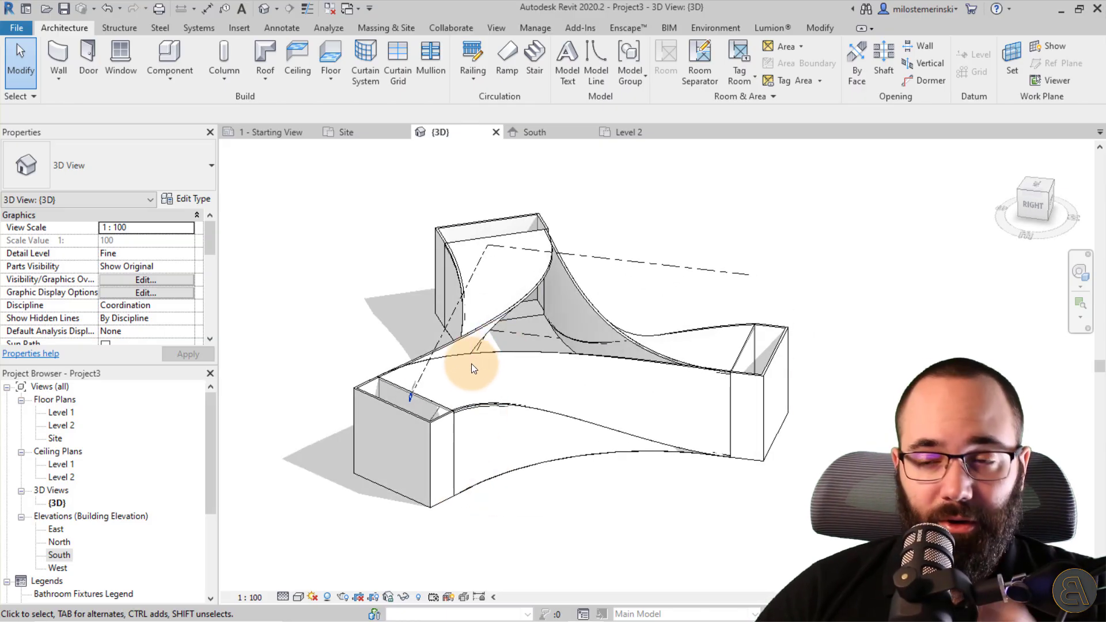
{"action": "left_click", "coordinate": [380, 34]}
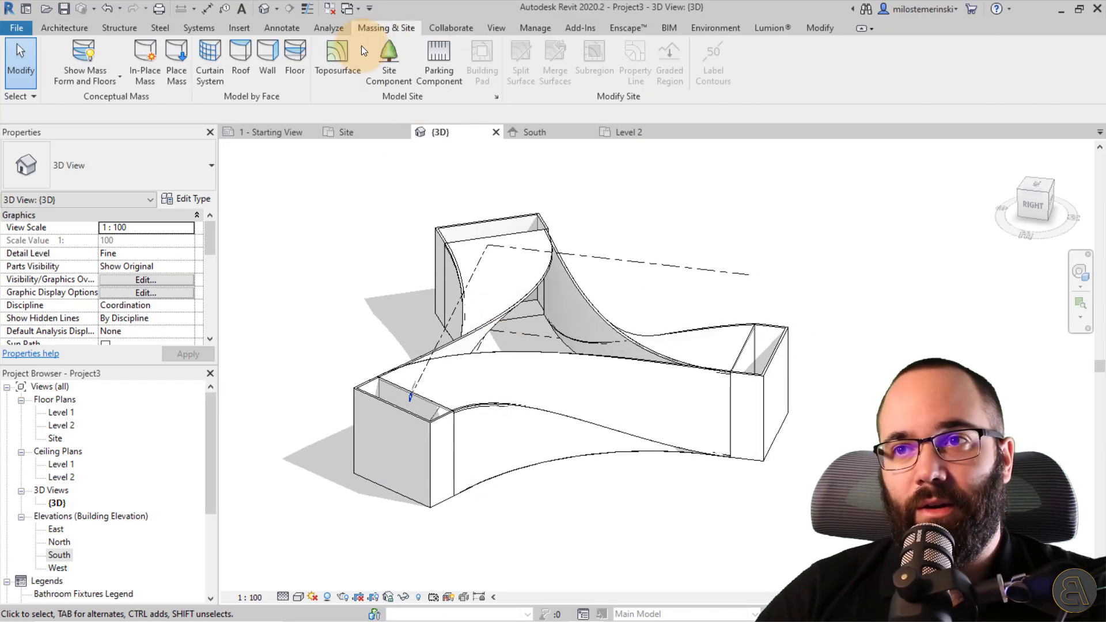
{"action": "left_click", "coordinate": [281, 85]}
{"action": "left_click", "coordinate": [242, 85]}
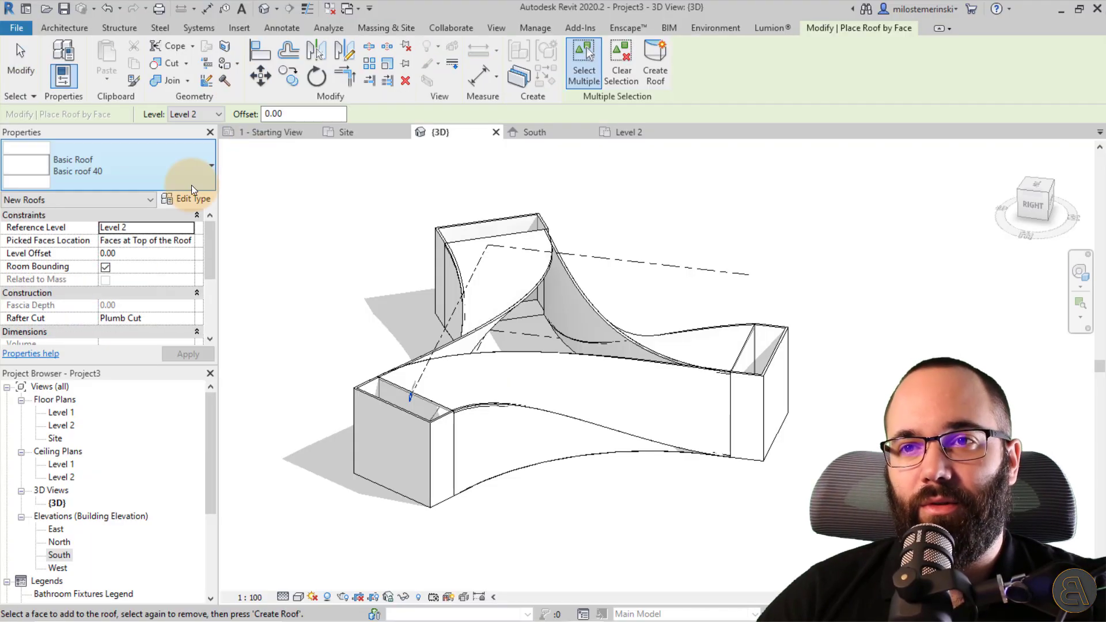
{"action": "left_click", "coordinate": [182, 188]}
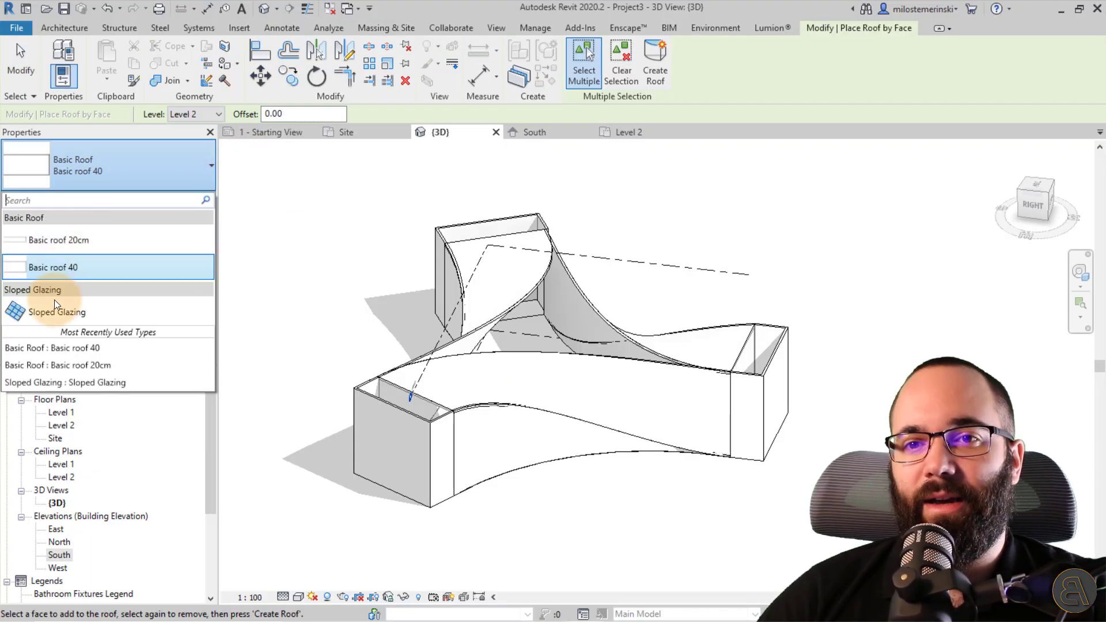
{"action": "left_click", "coordinate": [56, 244]}
{"action": "left_click", "coordinate": [429, 412]}
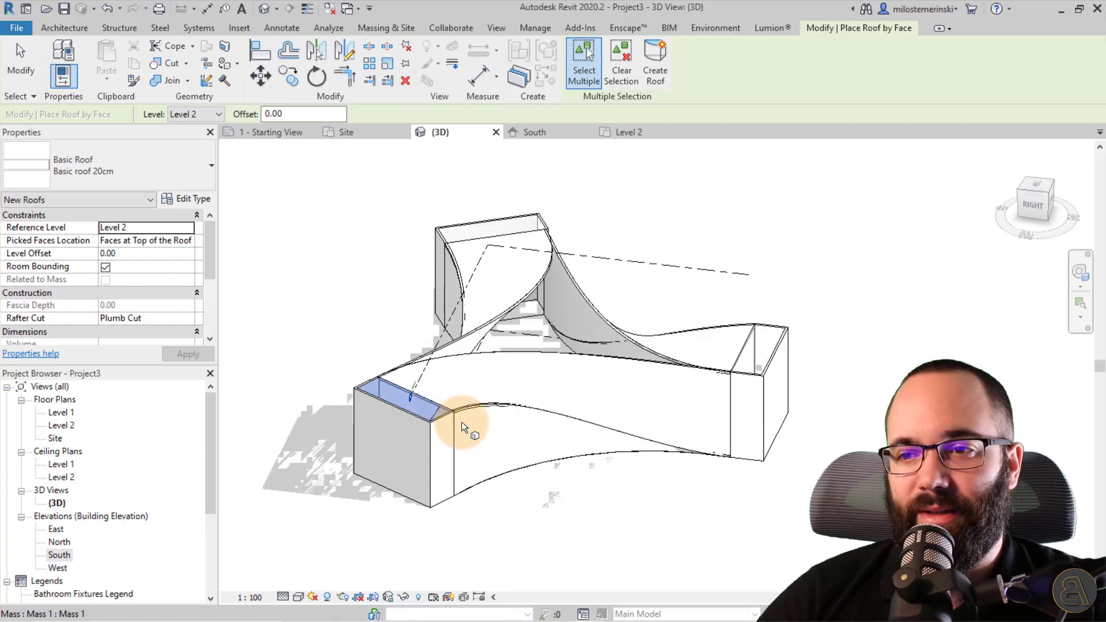
{"action": "left_click", "coordinate": [489, 224]}
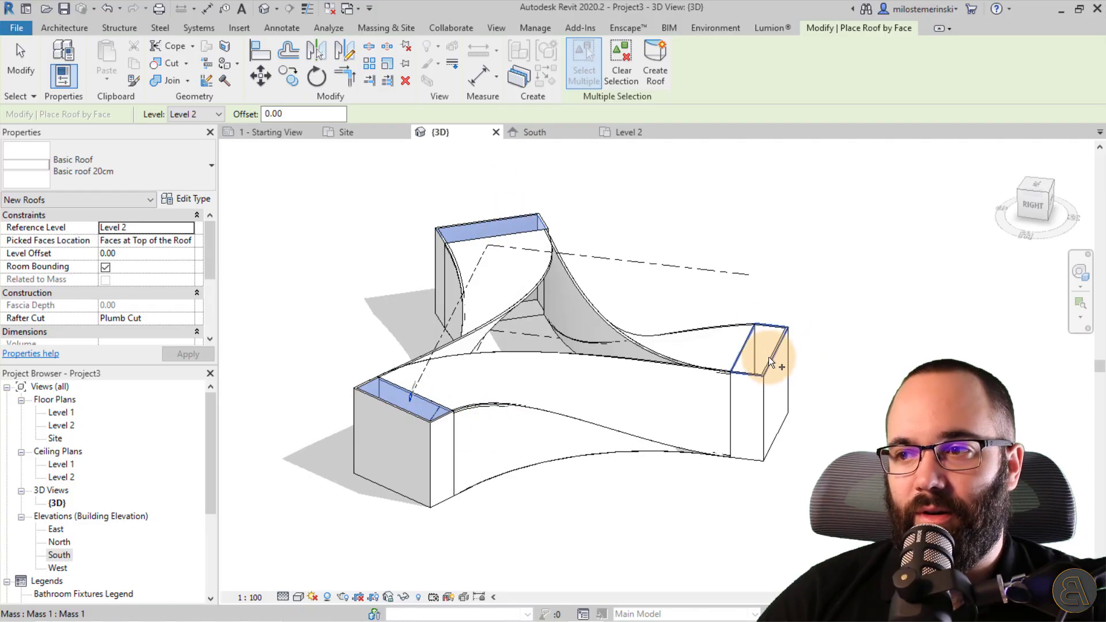
{"action": "left_click", "coordinate": [769, 357]}
{"action": "left_click", "coordinate": [656, 67]}
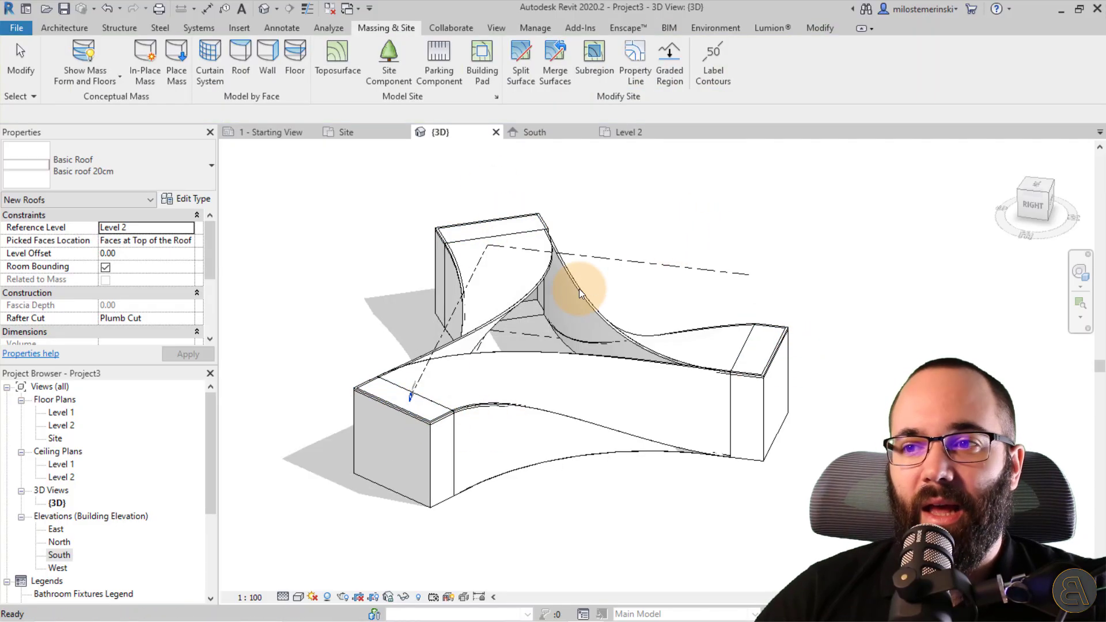
{"action": "key", "text": "Escape"}
{"action": "middle_click_drag", "start_coordinate": [612, 272], "coordinate": [527, 327], "text": "shift"}
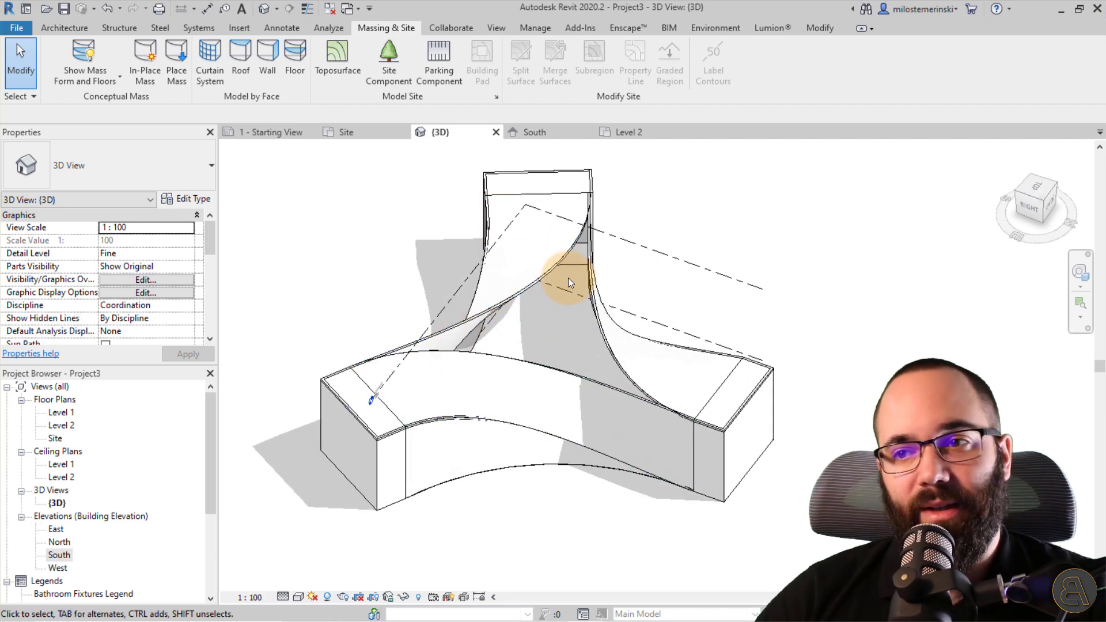
{"action": "middle_click_drag", "start_coordinate": [573, 330], "coordinate": [482, 358], "text": "shift"}
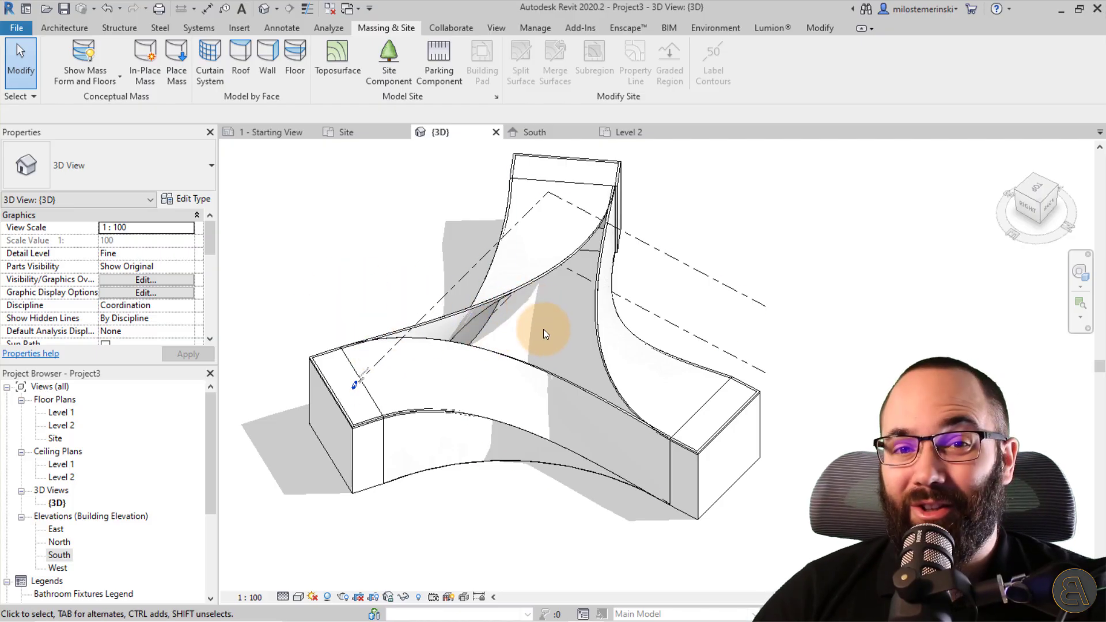
{"action": "middle_click_drag", "start_coordinate": [559, 341], "coordinate": [340, 308]}
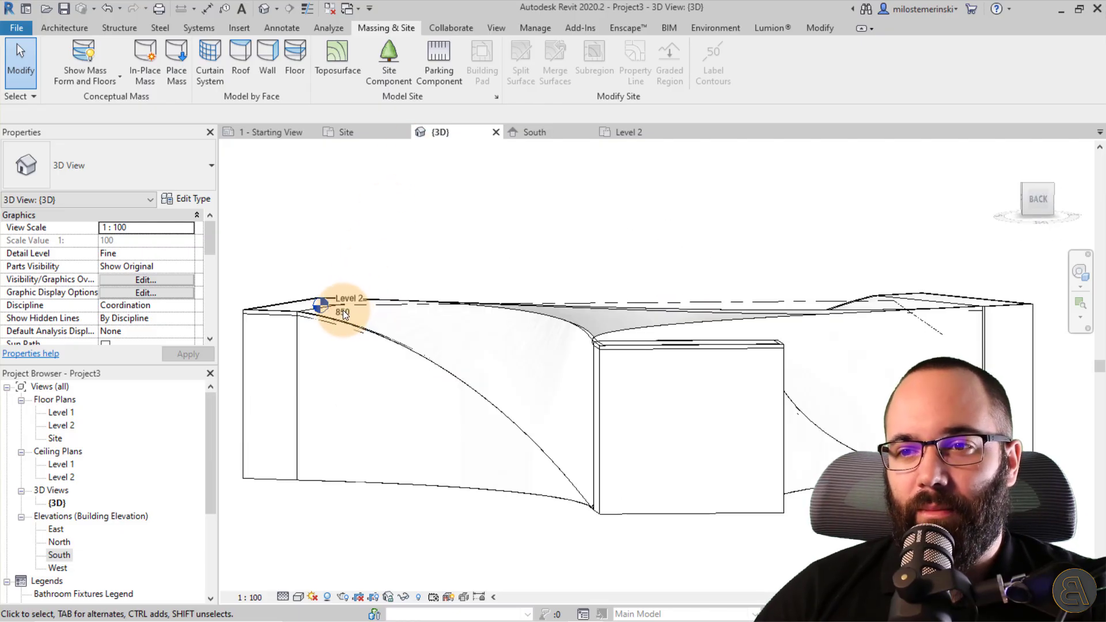
Start a Basic roof 20cm roof by footprint in the Level 2 floor plan and set its overhang to 0
{"action": "middle_click_drag", "start_coordinate": [526, 296], "coordinate": [555, 328], "text": "shift"}
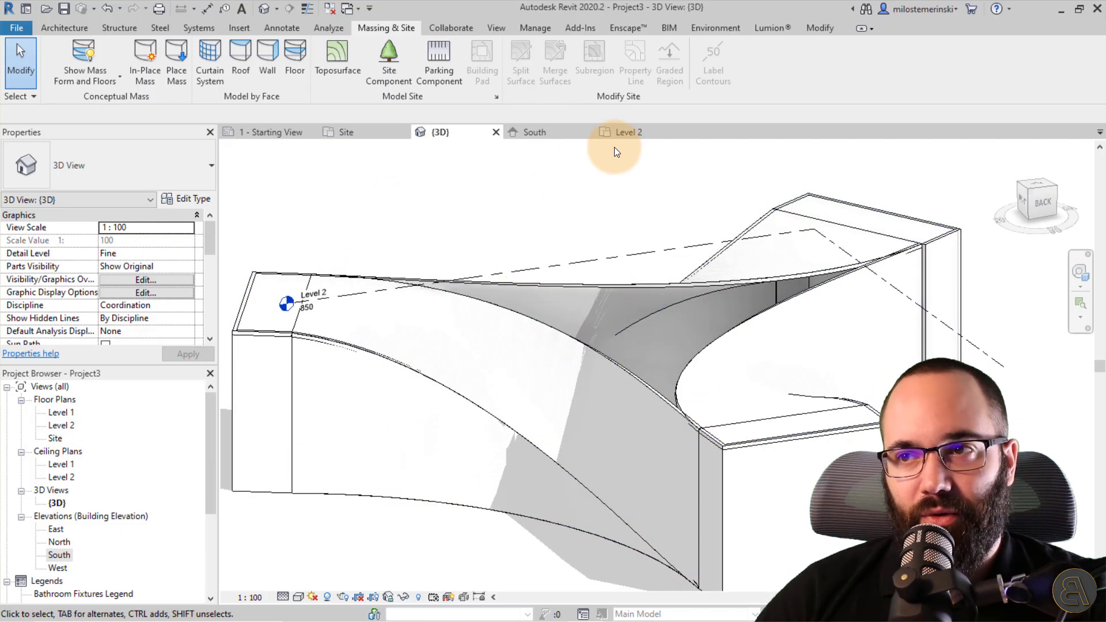
{"action": "left_click", "coordinate": [628, 131]}
{"action": "scroll", "coordinate": [420, 299], "scroll_direction": "down", "scroll_amount": 3}
{"action": "middle_click_drag", "start_coordinate": [420, 299], "coordinate": [374, 277]}
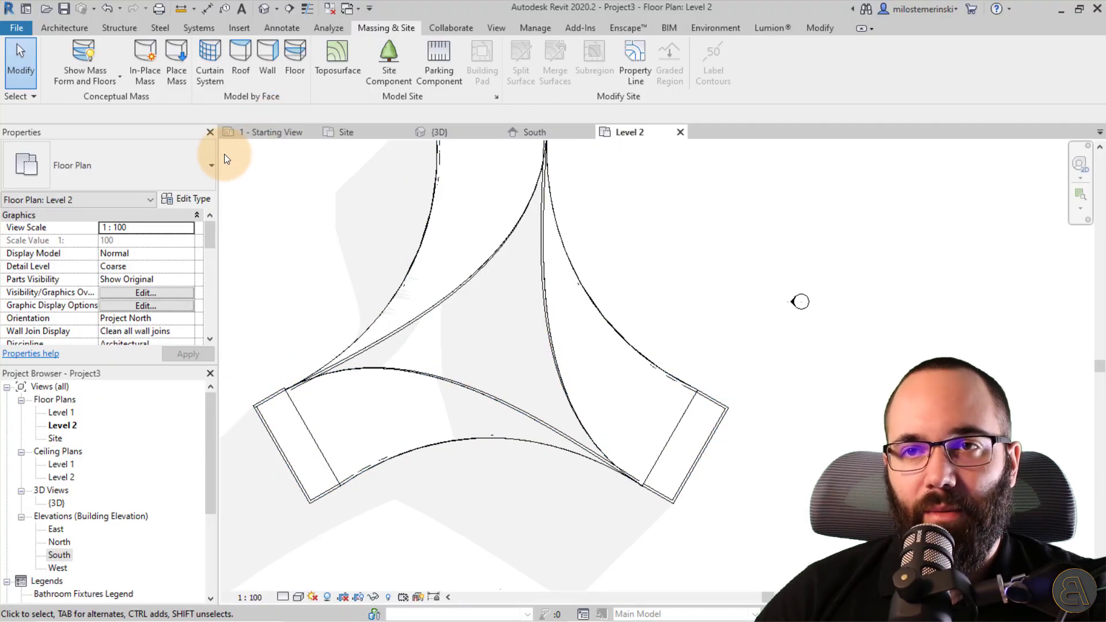
{"action": "left_click", "coordinate": [75, 29]}
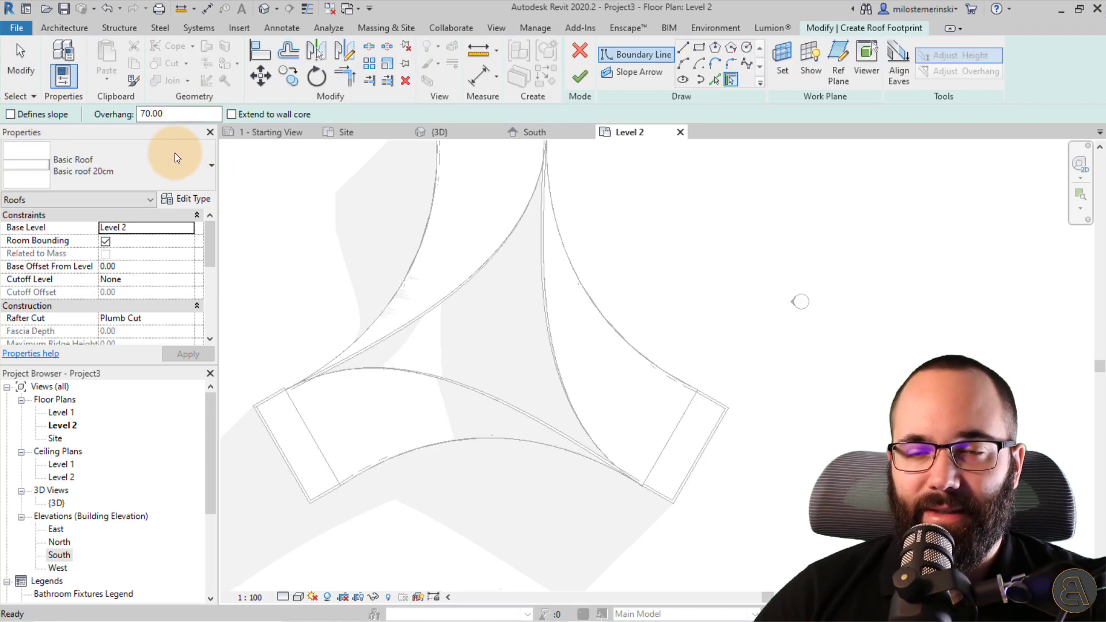
{"action": "left_click_drag", "start_coordinate": [201, 111], "coordinate": [121, 120]}
{"action": "type", "text": "0"}
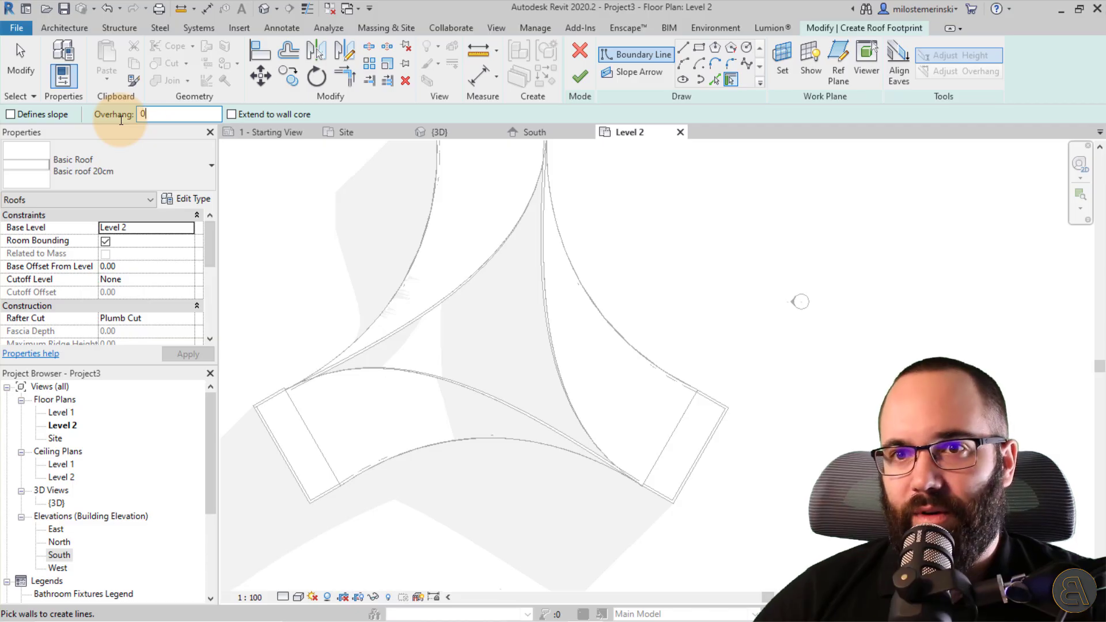
Draw a straight roof boundary line about 96 long along the wall edge at the southwest wing's inner corner
{"action": "left_click", "coordinate": [683, 47]}
{"action": "scroll", "coordinate": [324, 375], "scroll_direction": "up", "scroll_amount": 6}
{"action": "scroll", "coordinate": [345, 395], "scroll_direction": "up", "scroll_amount": 5}
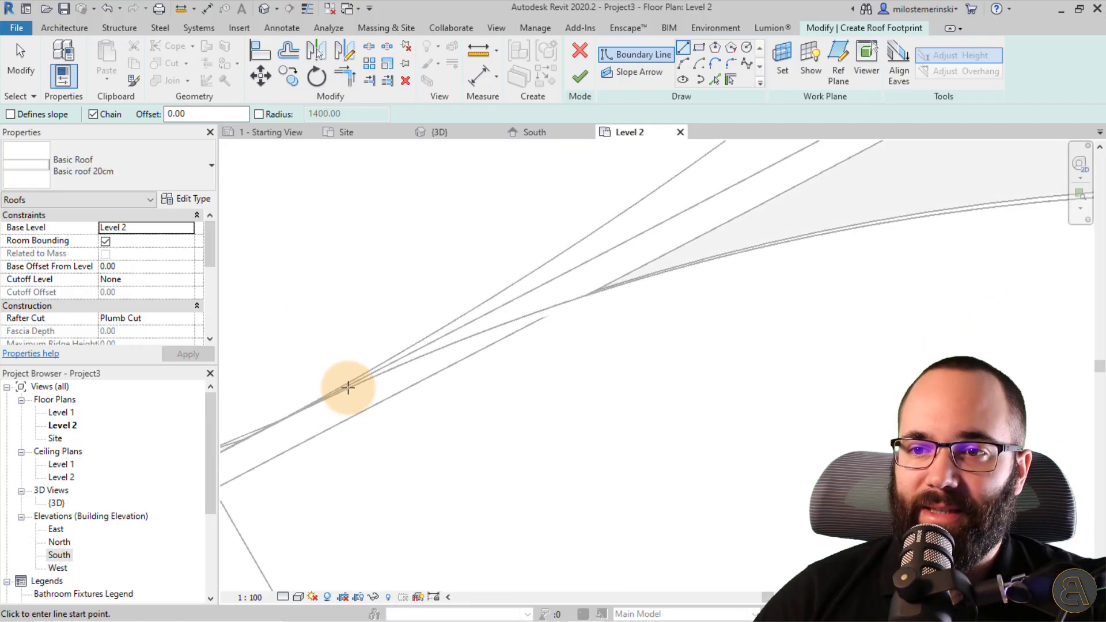
{"action": "left_click", "coordinate": [347, 386]}
{"action": "left_click", "coordinate": [222, 451]}
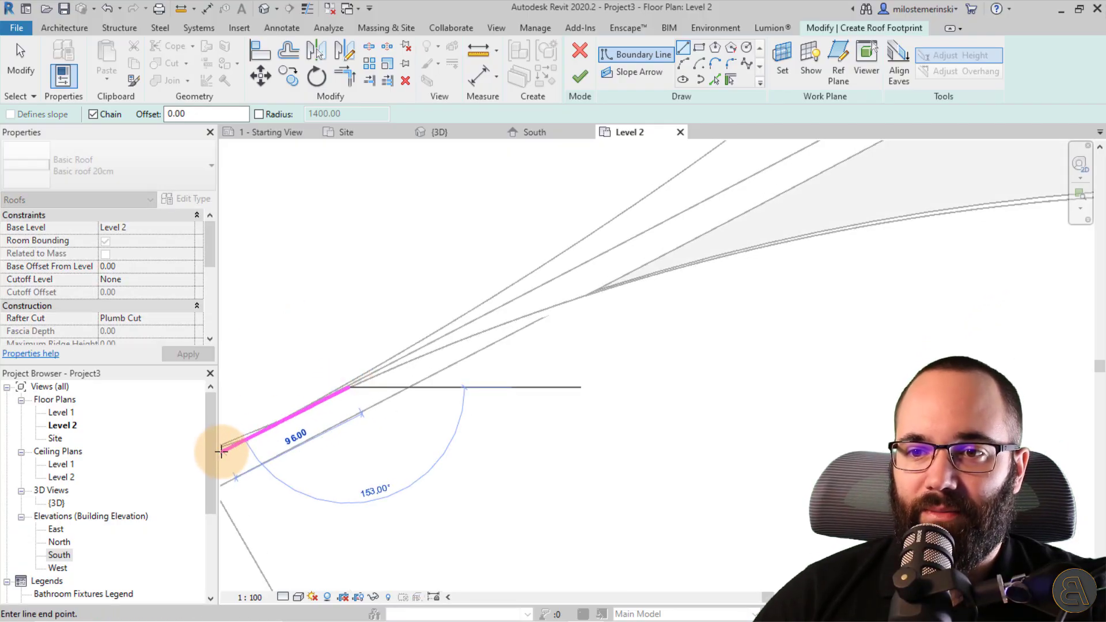
{"action": "key", "text": "Escape"}
{"action": "key", "text": "Escape"}
{"action": "key", "text": "Escape"}
{"action": "scroll", "coordinate": [309, 409], "scroll_direction": "down", "scroll_amount": 2}
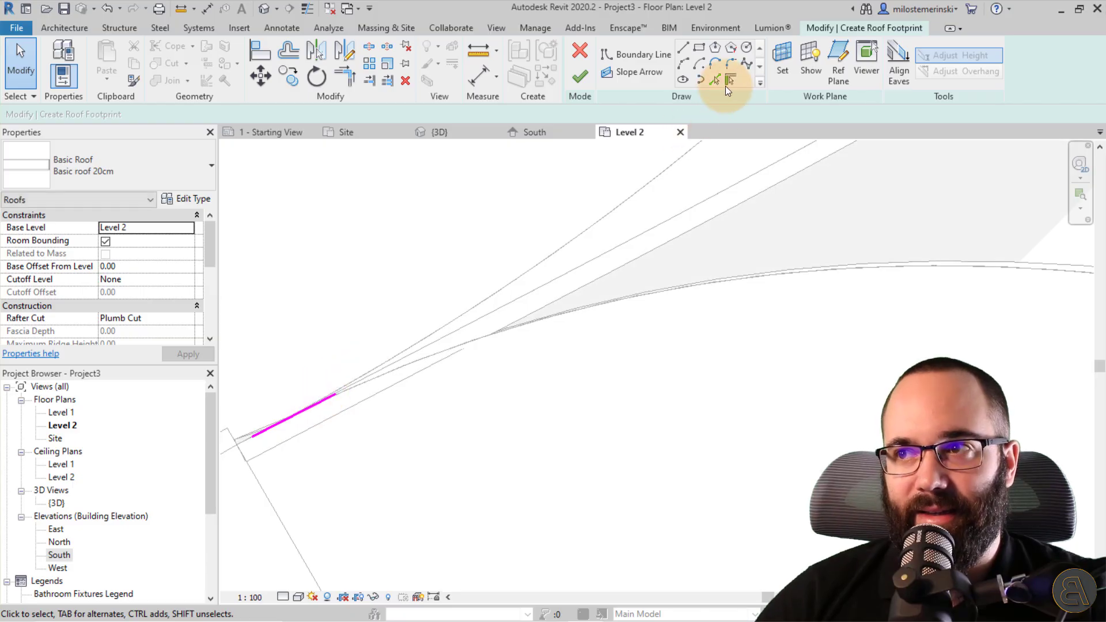
Trace the curved edge from the southwest wing towards the north wing with a chain of tangent end arcs starting at the straight line's end
{"action": "left_click", "coordinate": [716, 63]}
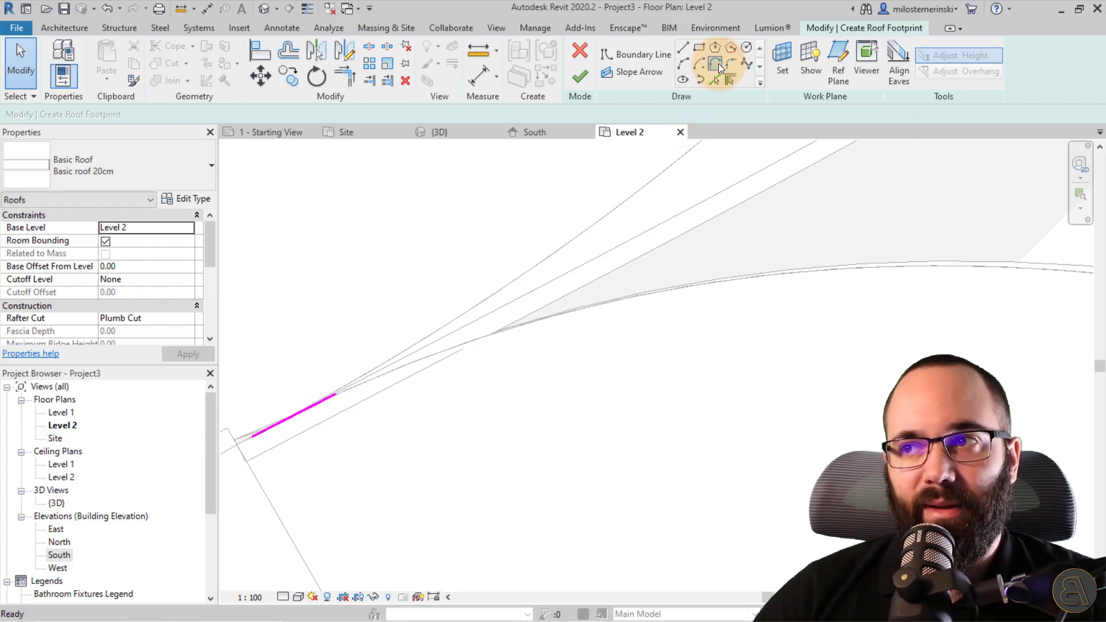
{"action": "left_click", "coordinate": [339, 394]}
{"action": "scroll", "coordinate": [734, 195], "scroll_direction": "down", "scroll_amount": 2}
{"action": "middle_click_drag", "start_coordinate": [734, 199], "coordinate": [394, 408]}
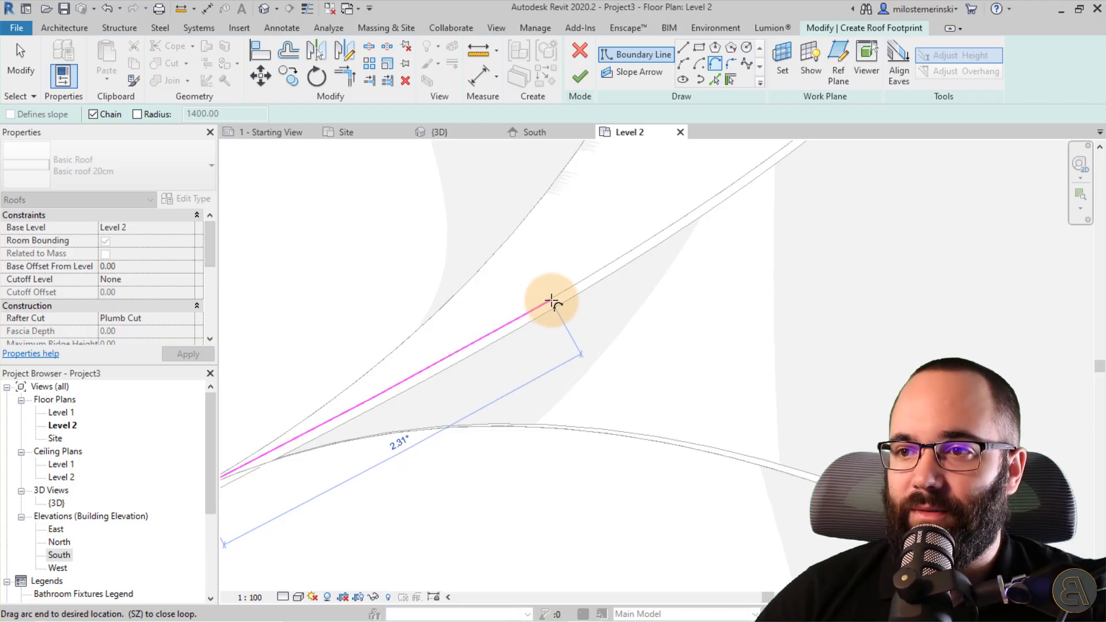
{"action": "left_click", "coordinate": [551, 300]}
{"action": "middle_click_drag", "start_coordinate": [716, 225], "coordinate": [288, 465]}
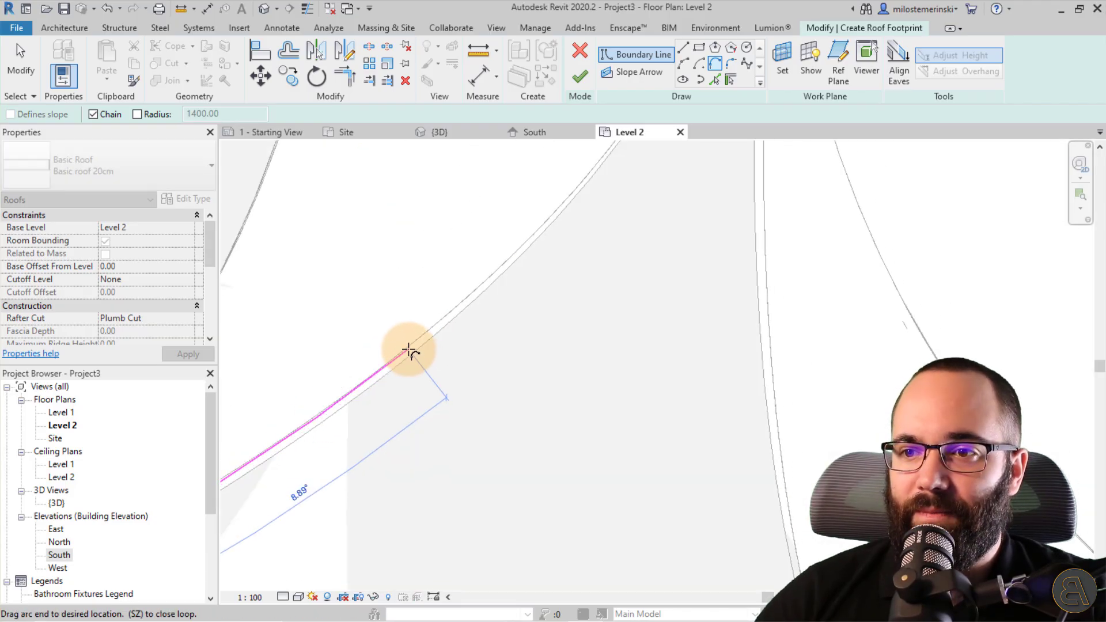
{"action": "left_click", "coordinate": [408, 350]}
{"action": "middle_click_drag", "start_coordinate": [534, 236], "coordinate": [435, 419]}
{"action": "scroll", "coordinate": [500, 353], "scroll_direction": "up", "scroll_amount": 2}
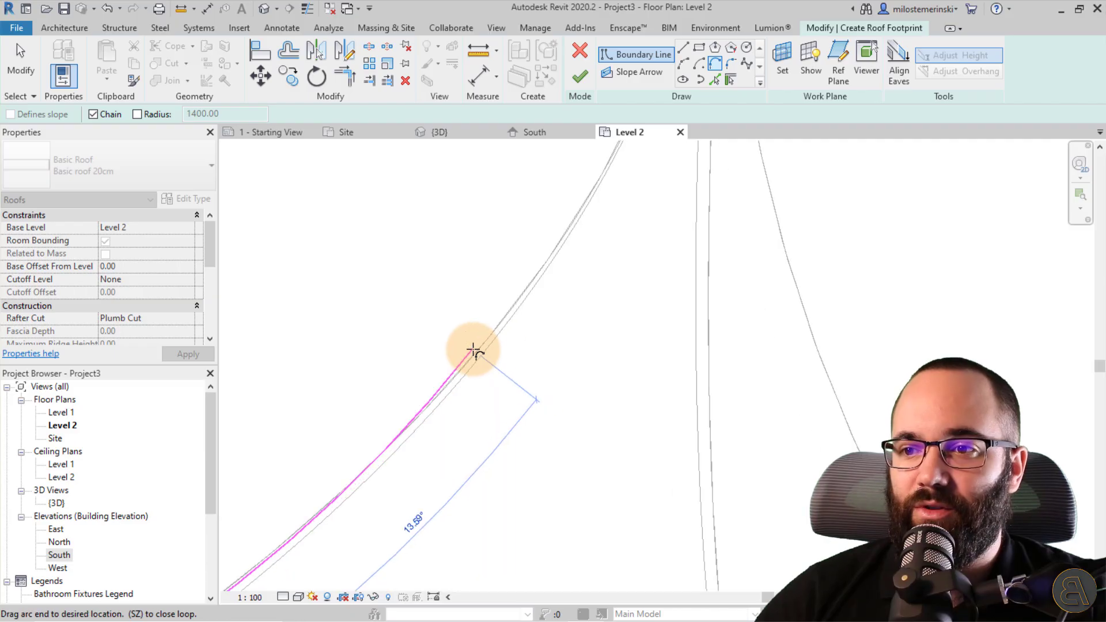
{"action": "middle_click_drag", "start_coordinate": [565, 277], "coordinate": [542, 300]}
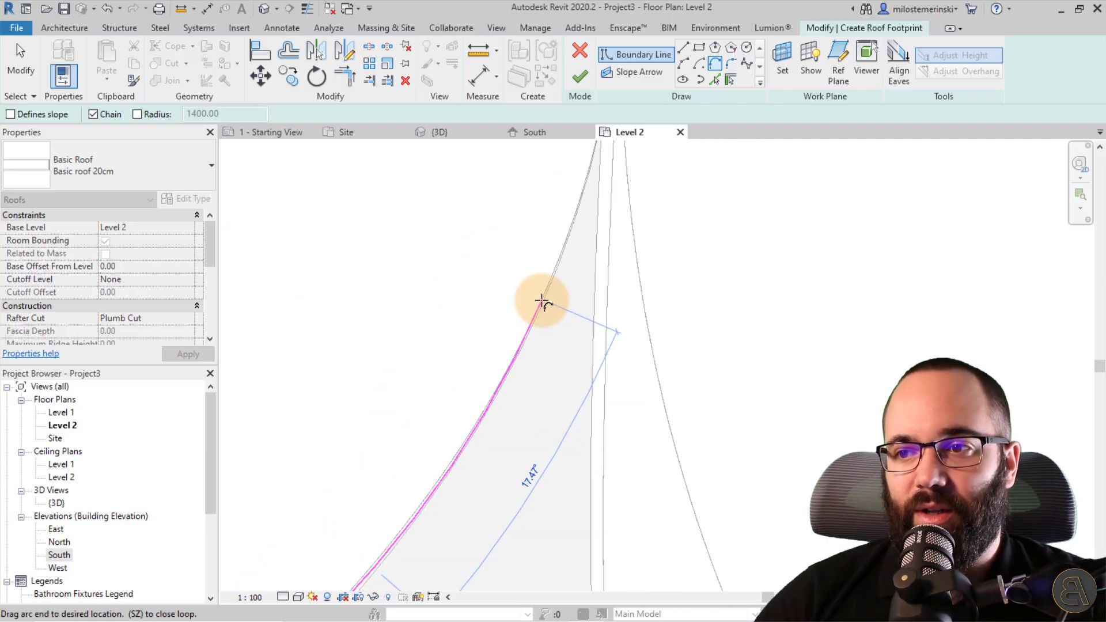
{"action": "middle_click_drag", "start_coordinate": [570, 229], "coordinate": [489, 328]}
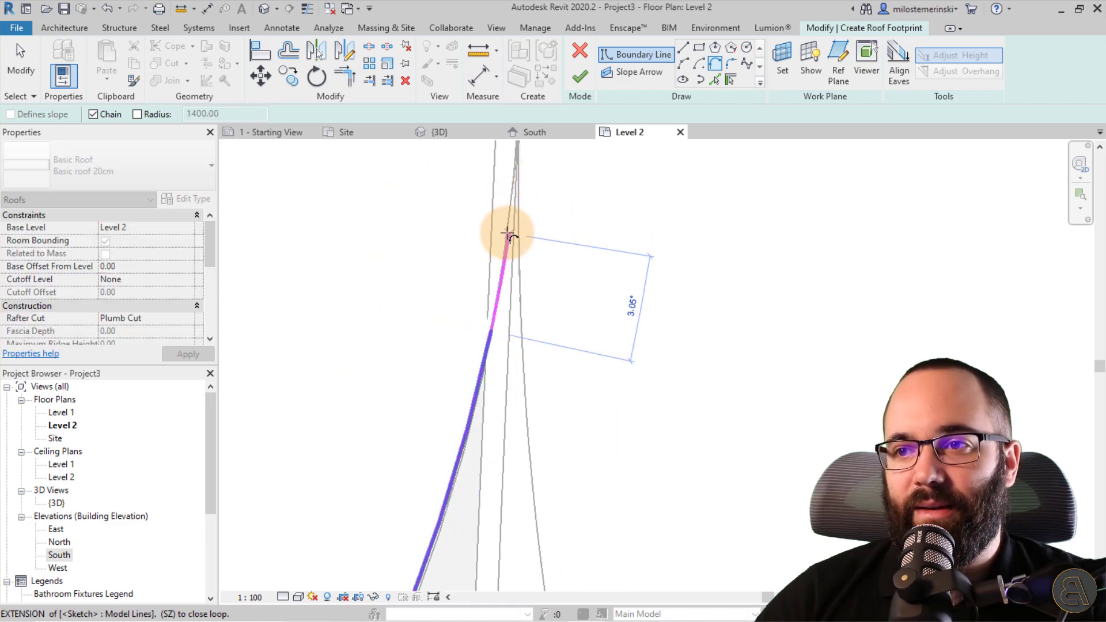
Add a straight boundary line about 76 long from the end of the arc chain into the north wing's narrow tip
{"action": "left_click", "coordinate": [683, 47]}
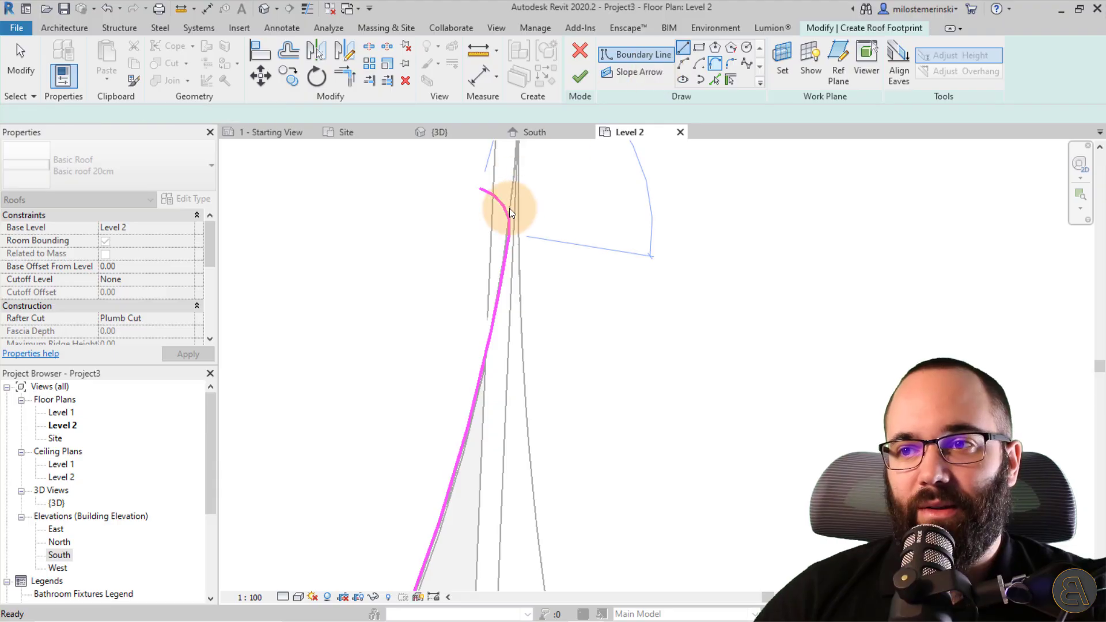
{"action": "left_click", "coordinate": [509, 233]}
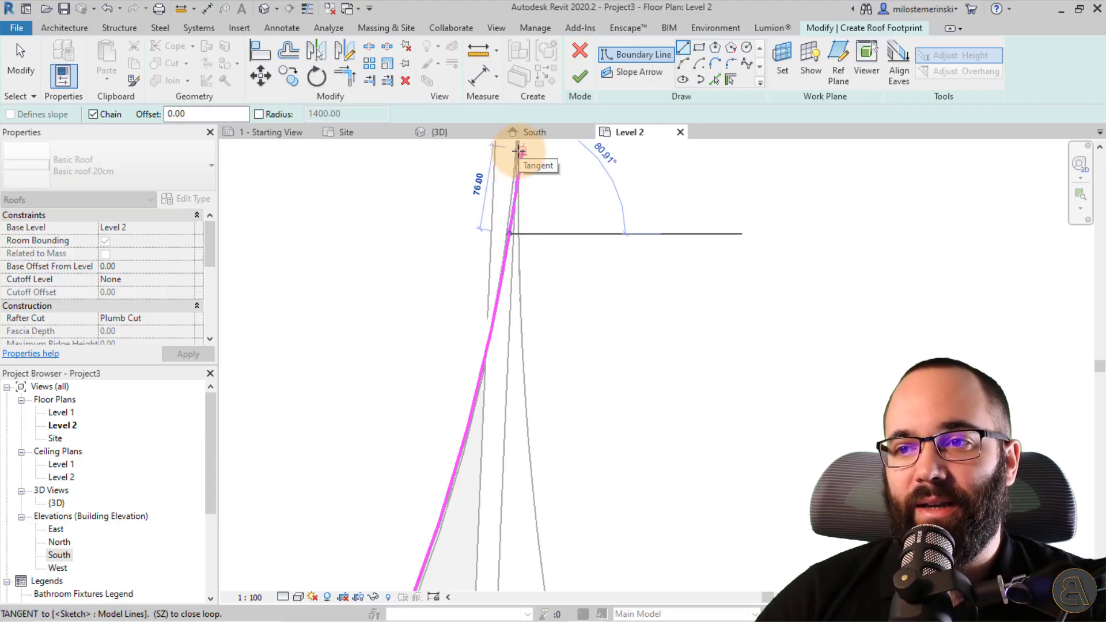
{"action": "key", "text": "Escape"}
{"action": "key", "text": "Escape"}
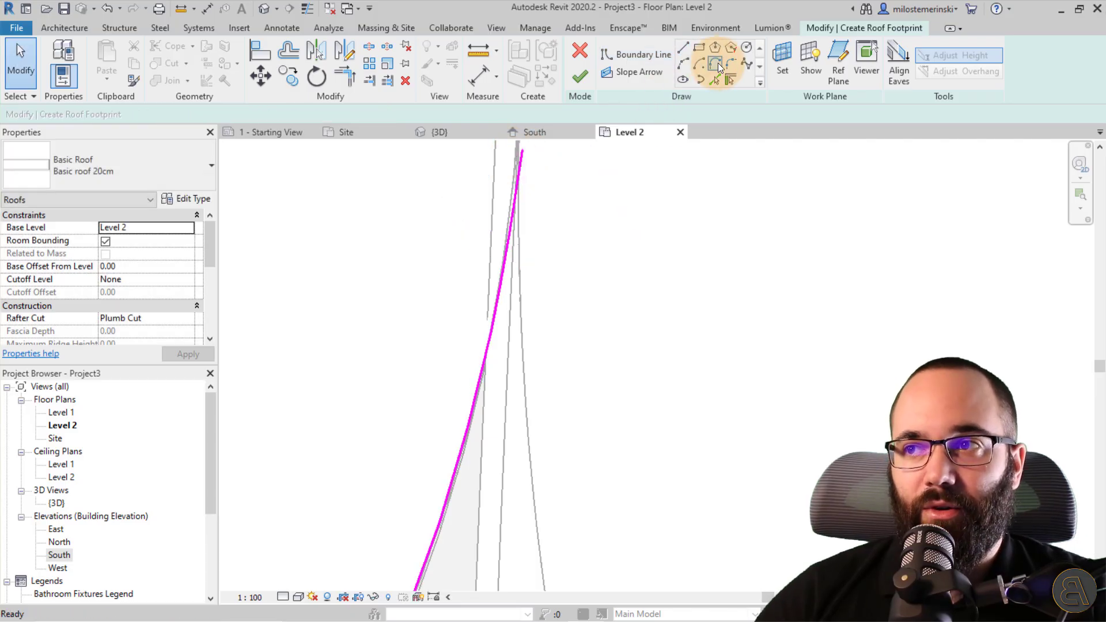
Trace the curved edge from the north wing's tip down to the southeast wing with a chain of tangent end arcs
{"action": "left_click", "coordinate": [718, 63]}
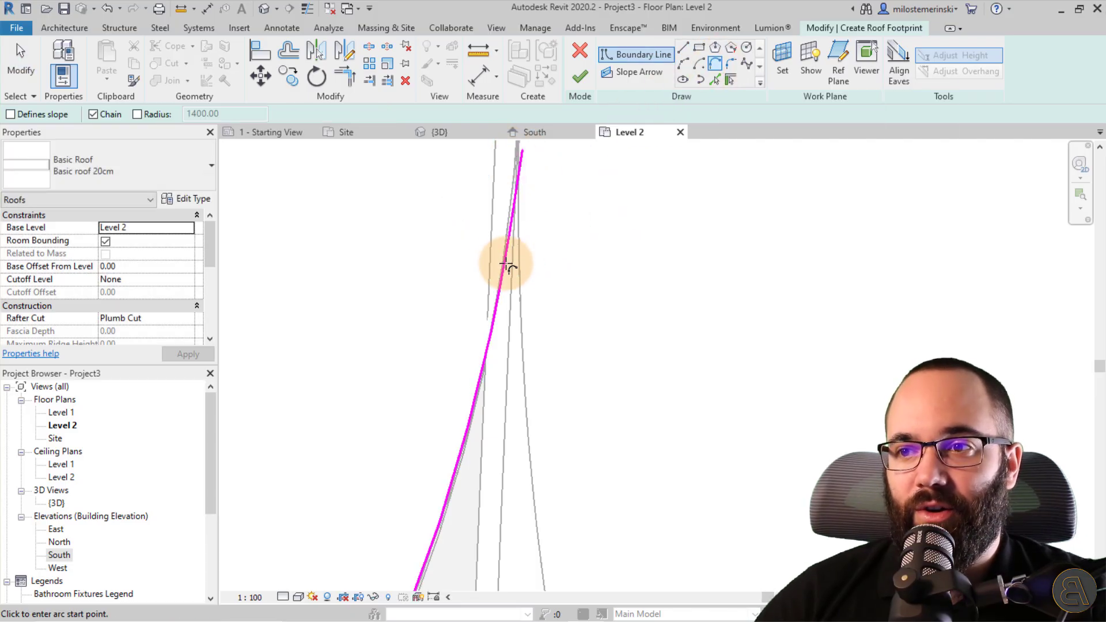
{"action": "left_click", "coordinate": [510, 233]}
{"action": "scroll", "coordinate": [505, 380], "scroll_direction": "down", "scroll_amount": 3}
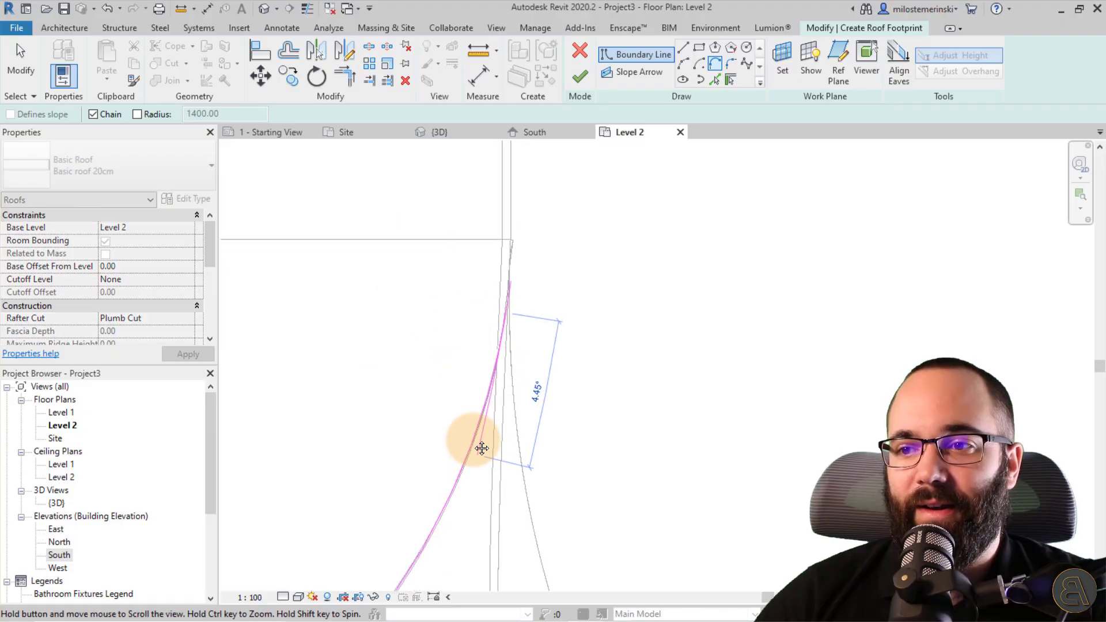
{"action": "middle_click_drag", "start_coordinate": [481, 446], "coordinate": [400, 409]}
{"action": "scroll", "coordinate": [399, 410], "scroll_direction": "up", "scroll_amount": 2}
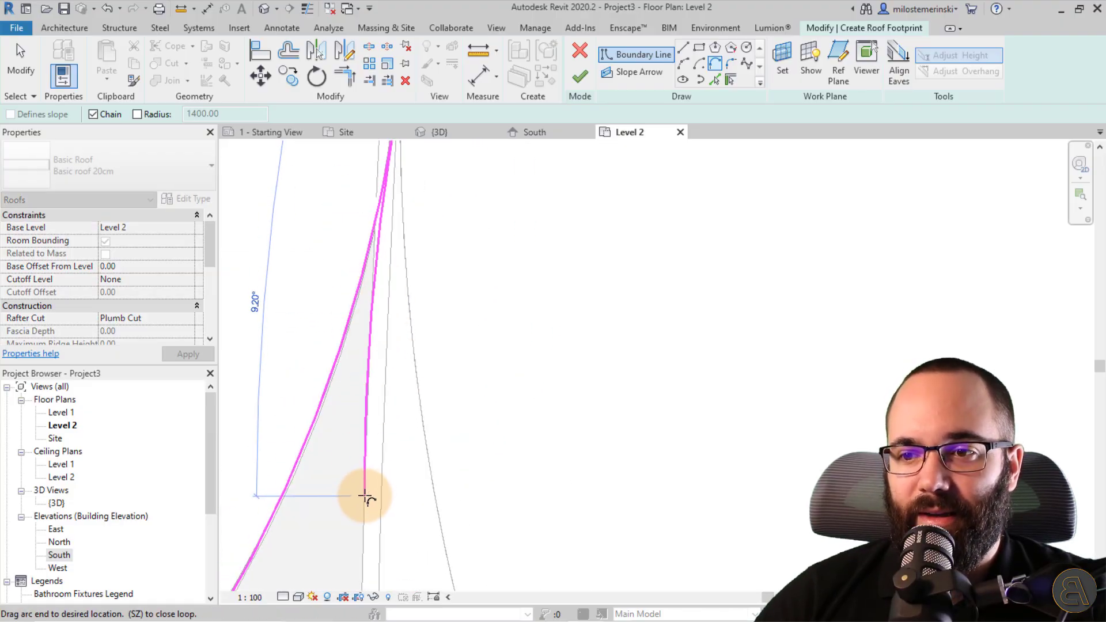
{"action": "middle_click_drag", "start_coordinate": [362, 543], "coordinate": [365, 277]}
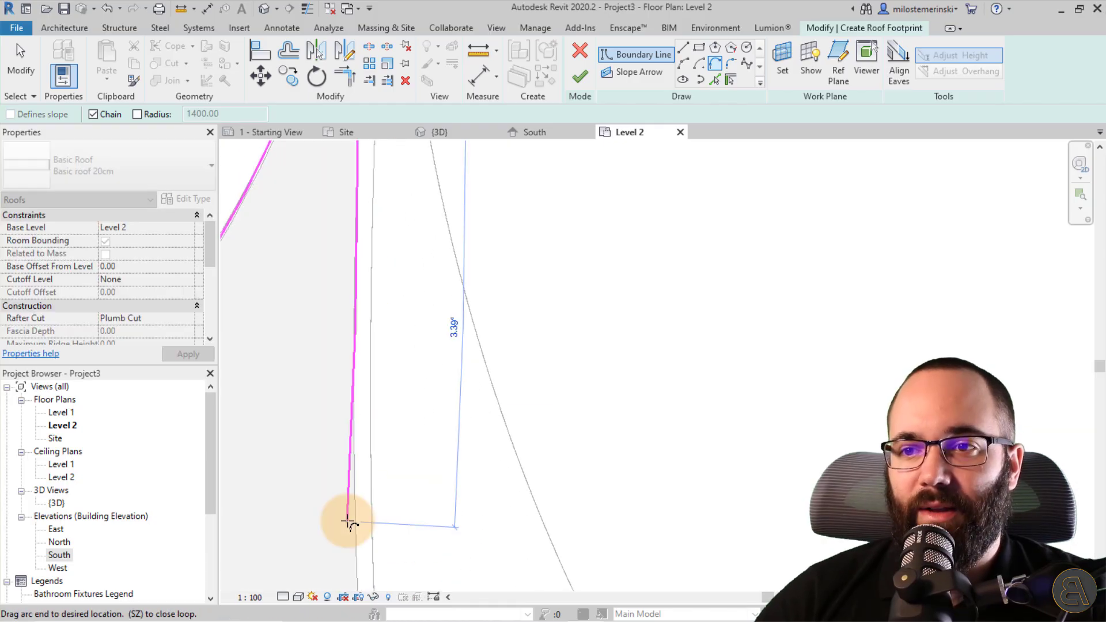
{"action": "middle_click_drag", "start_coordinate": [348, 523], "coordinate": [350, 394]}
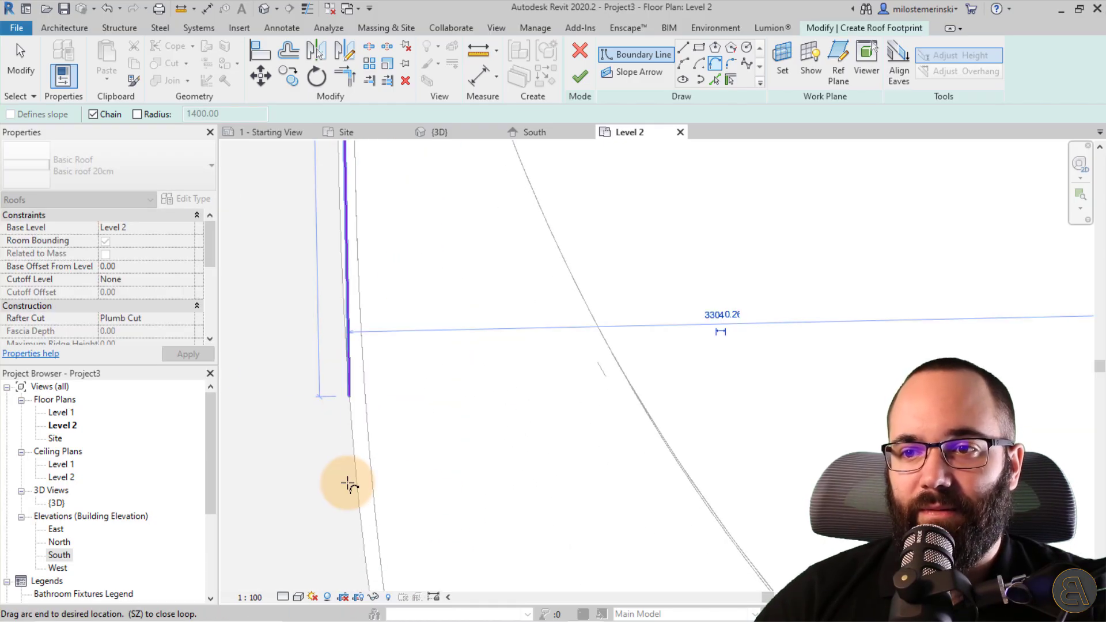
{"action": "middle_click_drag", "start_coordinate": [363, 486], "coordinate": [351, 365]}
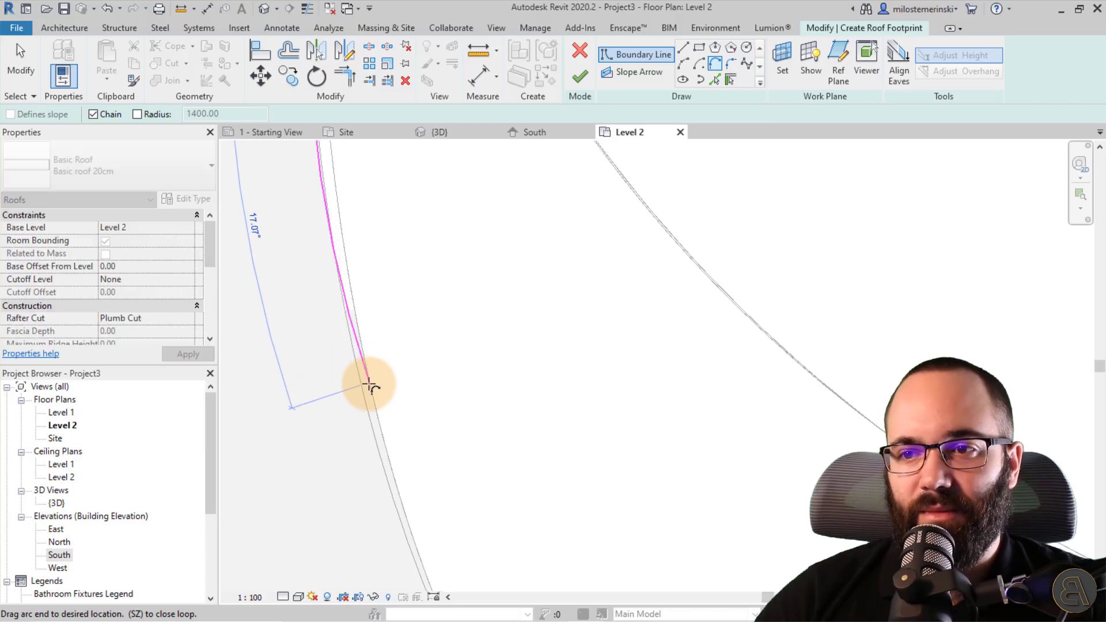
{"action": "middle_click_drag", "start_coordinate": [370, 451], "coordinate": [385, 356]}
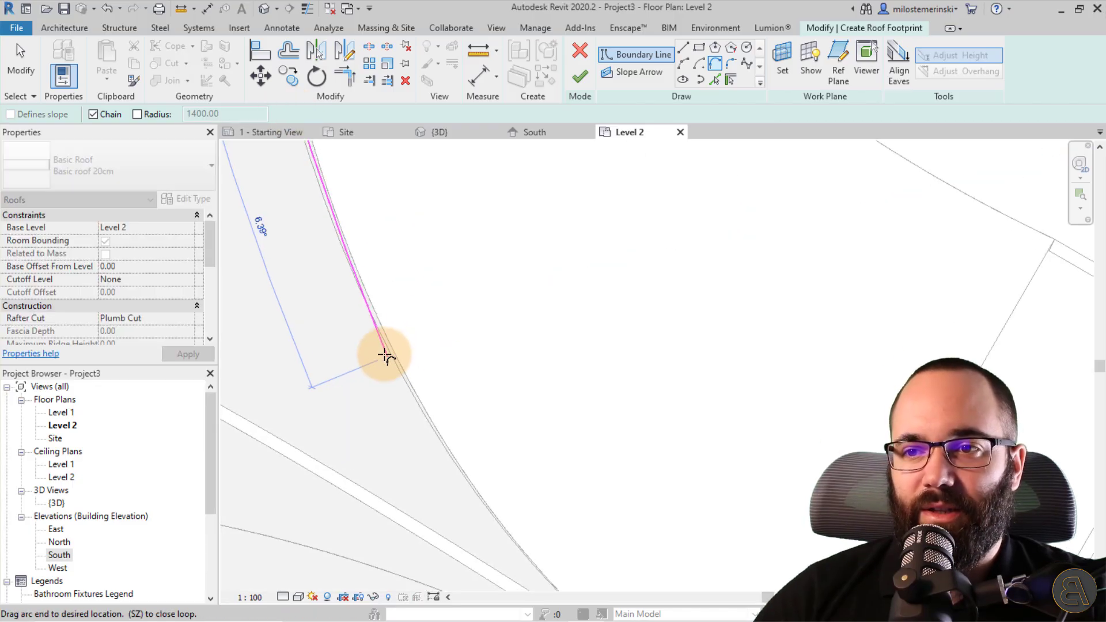
{"action": "middle_click_drag", "start_coordinate": [451, 451], "coordinate": [451, 365]}
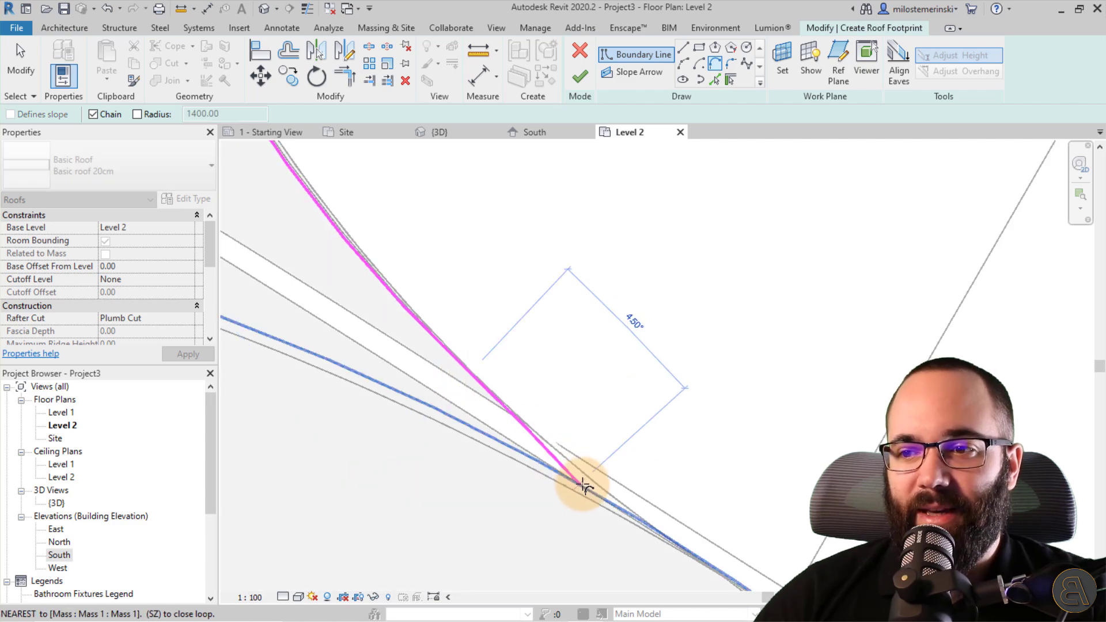
{"action": "left_click", "coordinate": [621, 507]}
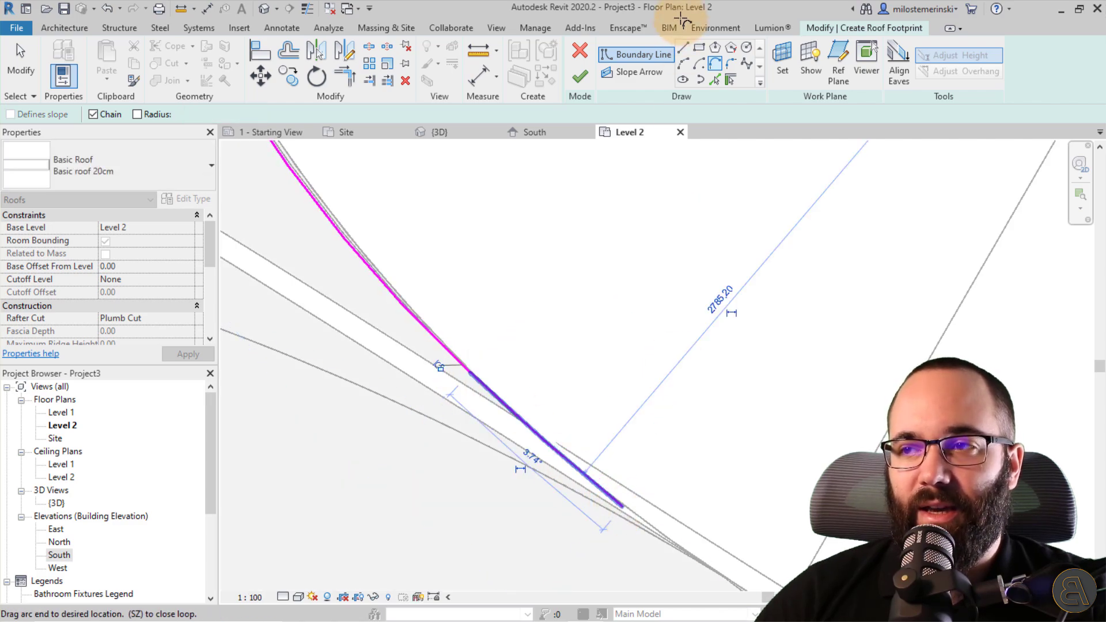
Draw a short straight boundary line from the last arc's end into the southeast wing's narrow tip
{"action": "left_click", "coordinate": [684, 49]}
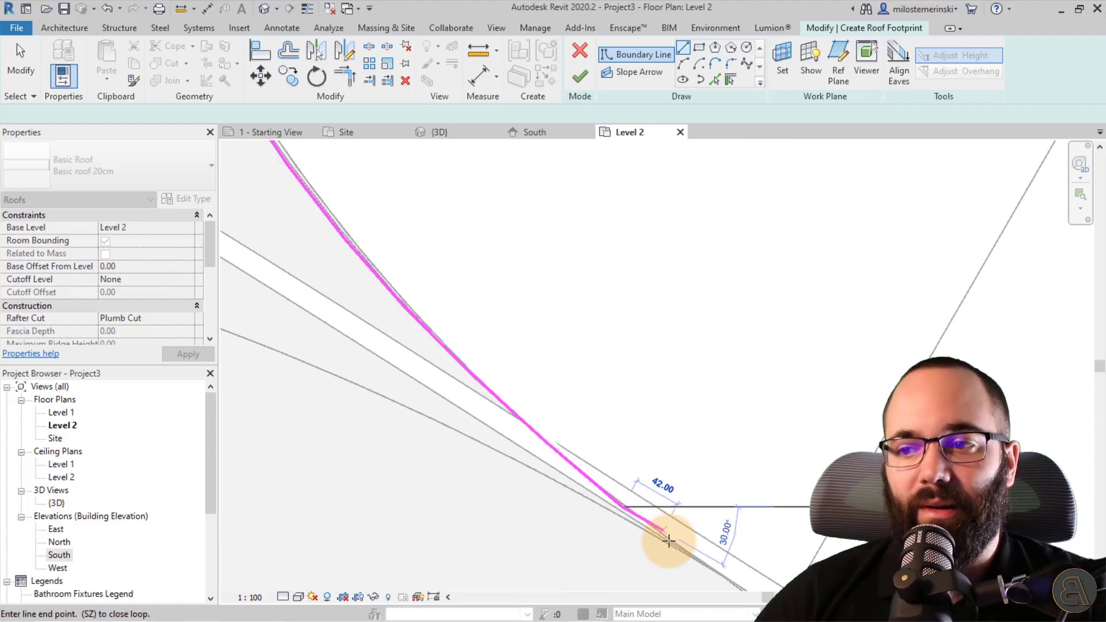
{"action": "left_click", "coordinate": [694, 551]}
{"action": "key", "text": "Escape"}
{"action": "key", "text": "Escape"}
{"action": "scroll", "coordinate": [645, 259], "scroll_direction": "down", "scroll_amount": 2}
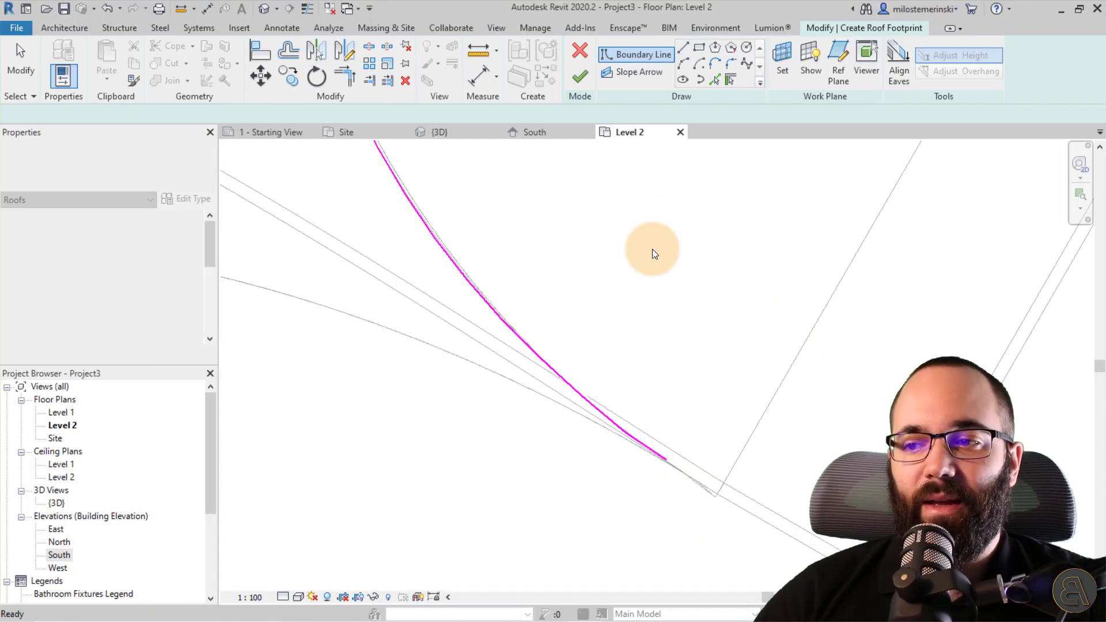
Draw a tangent arc from the junction at the southeast wing's tip back towards the southwest wing as the start of the third side
{"action": "left_click", "coordinate": [719, 62]}
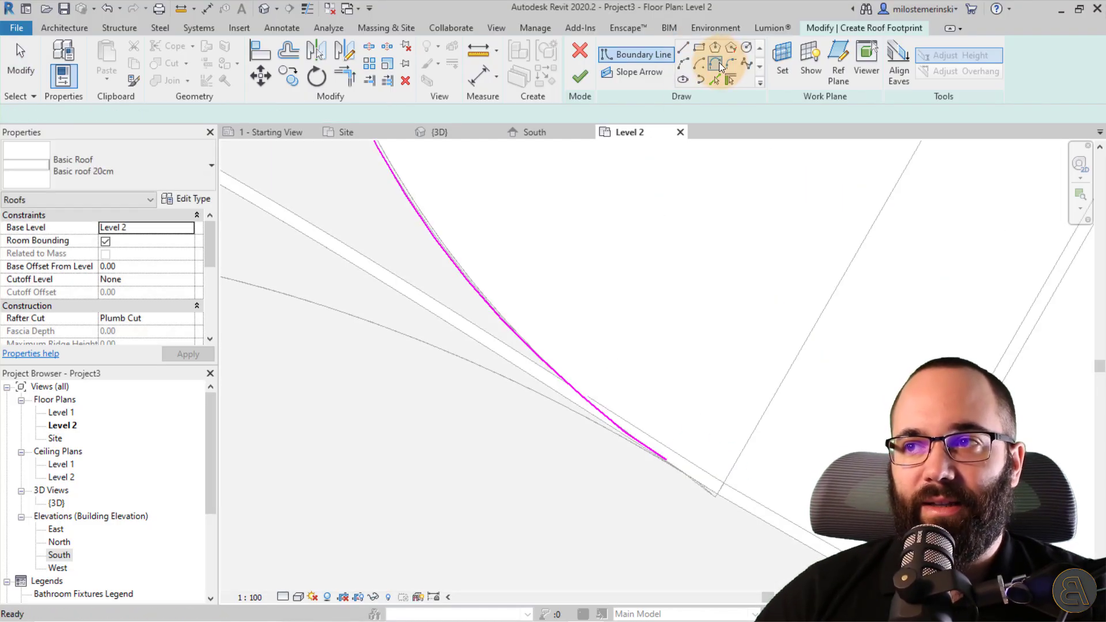
{"action": "left_click", "coordinate": [626, 435]}
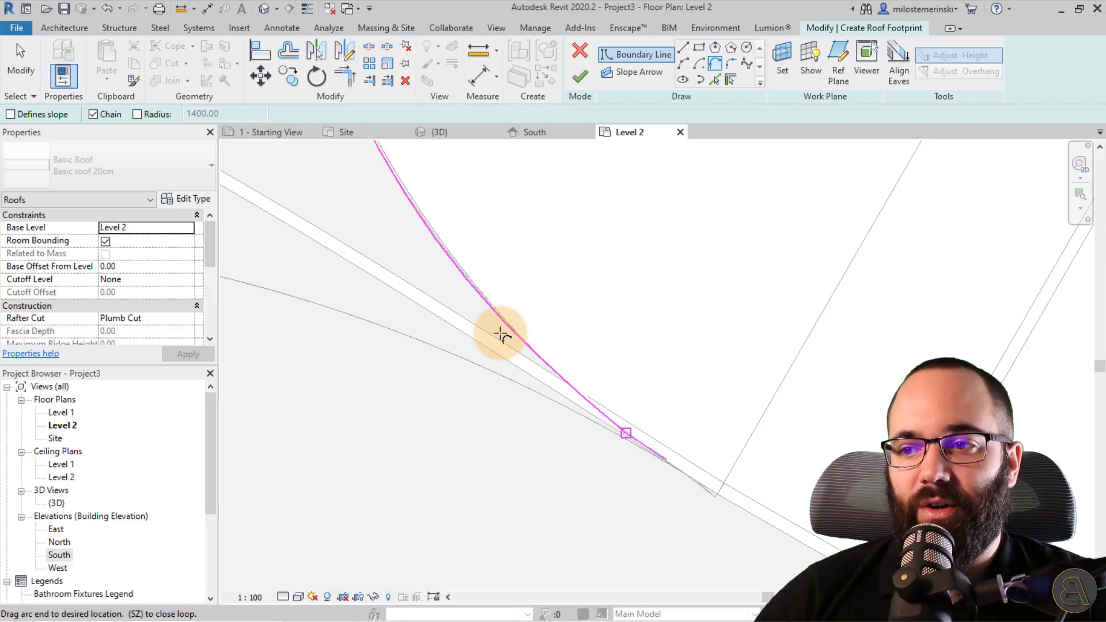
{"action": "left_click", "coordinate": [403, 280]}
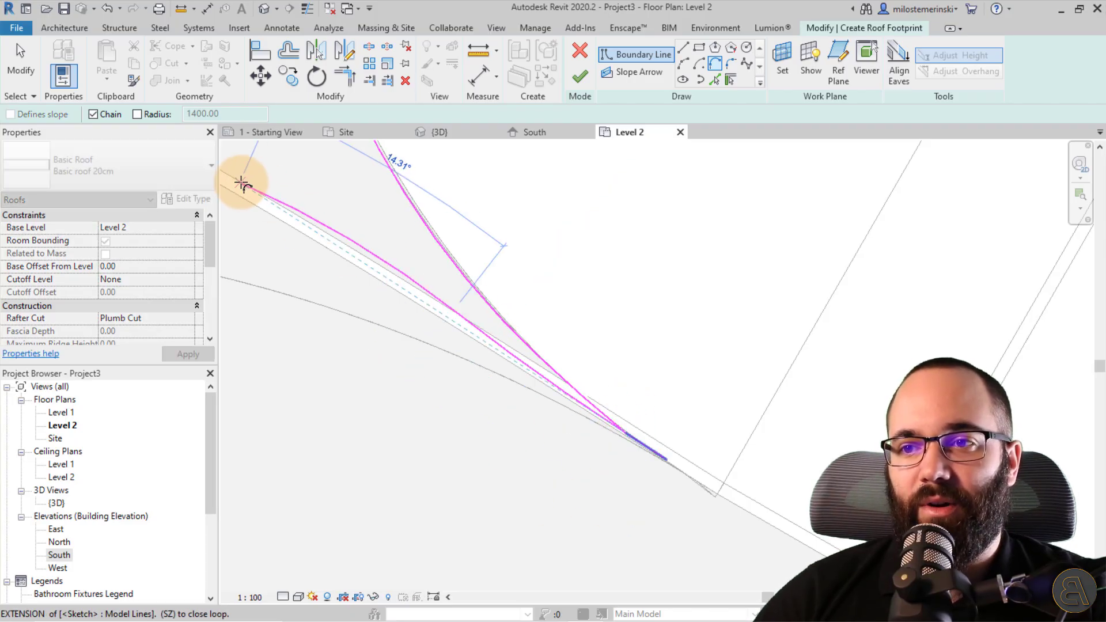
{"action": "middle_click_drag", "start_coordinate": [239, 180], "coordinate": [490, 266]}
{"action": "key", "text": "Escape"}
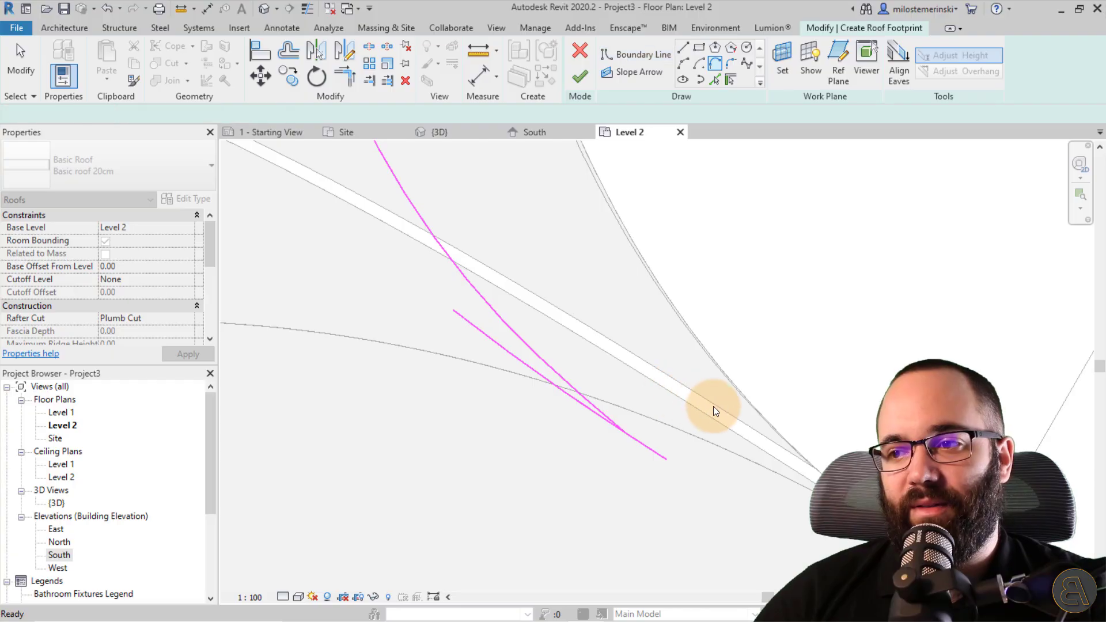
{"action": "key", "text": "Escape"}
Reshape the third side's first arc to a radius of about 2374 so it follows the mass edge near the southeast wing
{"action": "left_click", "coordinate": [510, 355]}
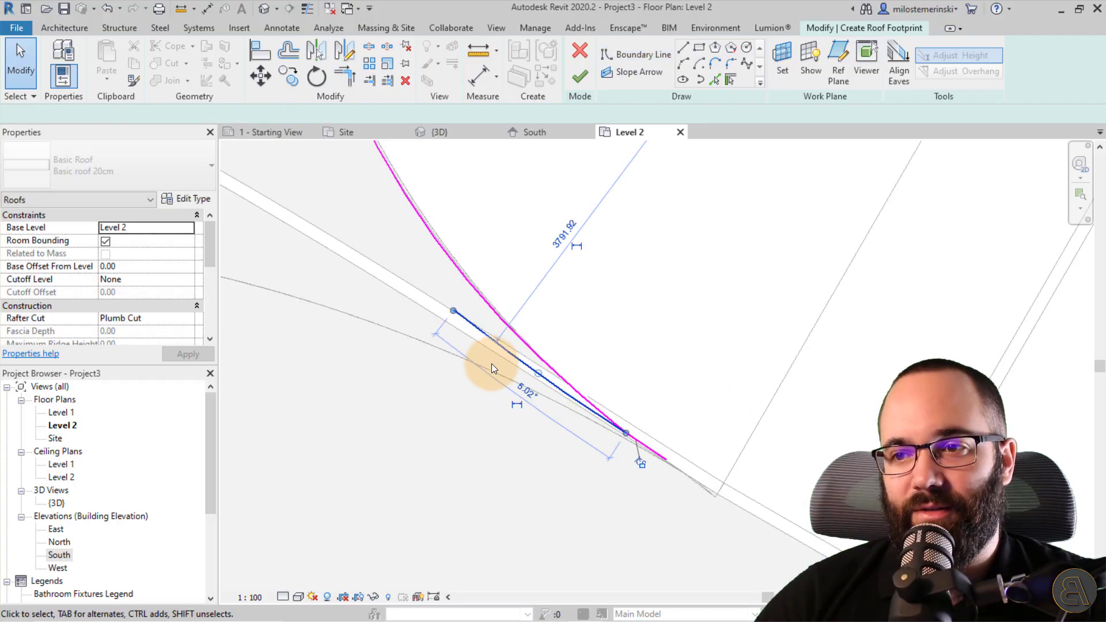
{"action": "left_click_drag", "start_coordinate": [540, 373], "coordinate": [547, 379]}
{"action": "scroll", "coordinate": [523, 336], "scroll_direction": "up", "scroll_amount": 4}
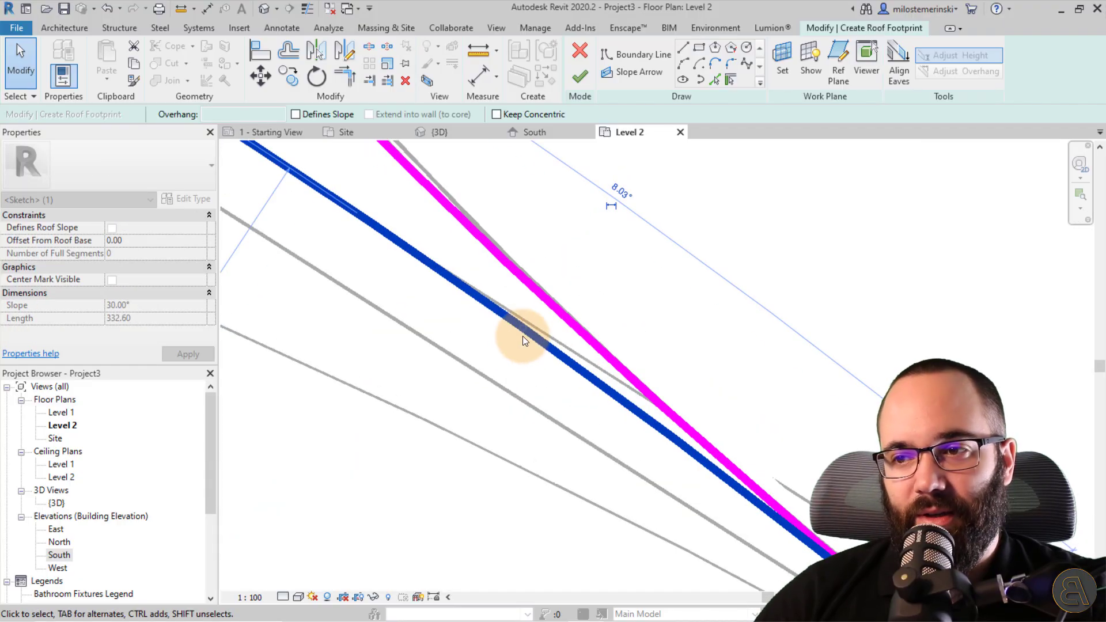
{"action": "scroll", "coordinate": [630, 328], "scroll_direction": "down", "scroll_amount": 4}
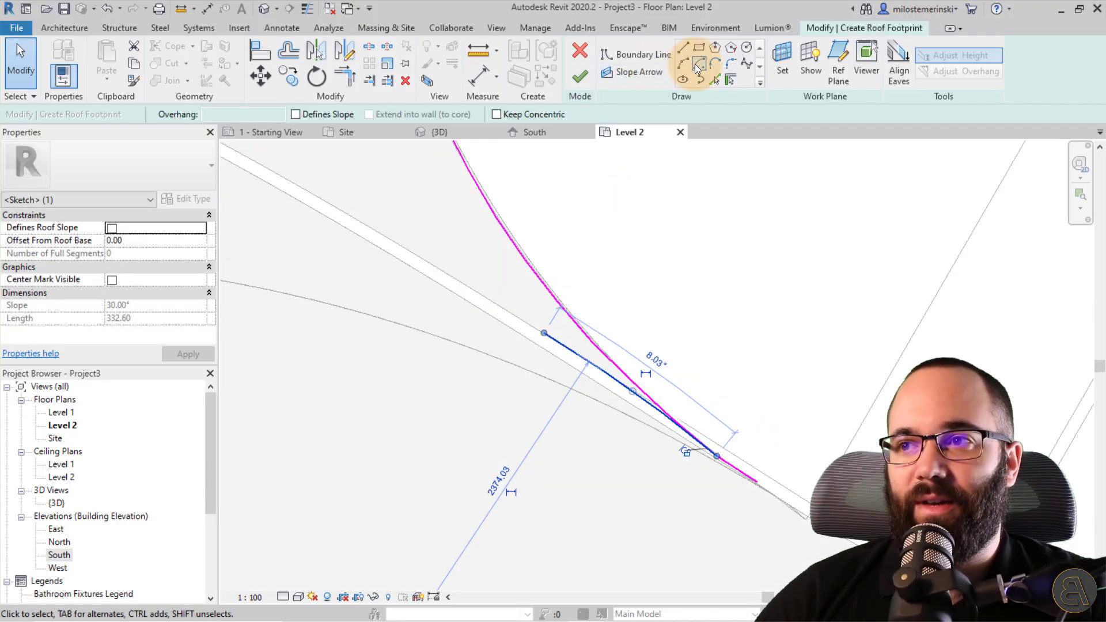
{"action": "left_click", "coordinate": [730, 64]}
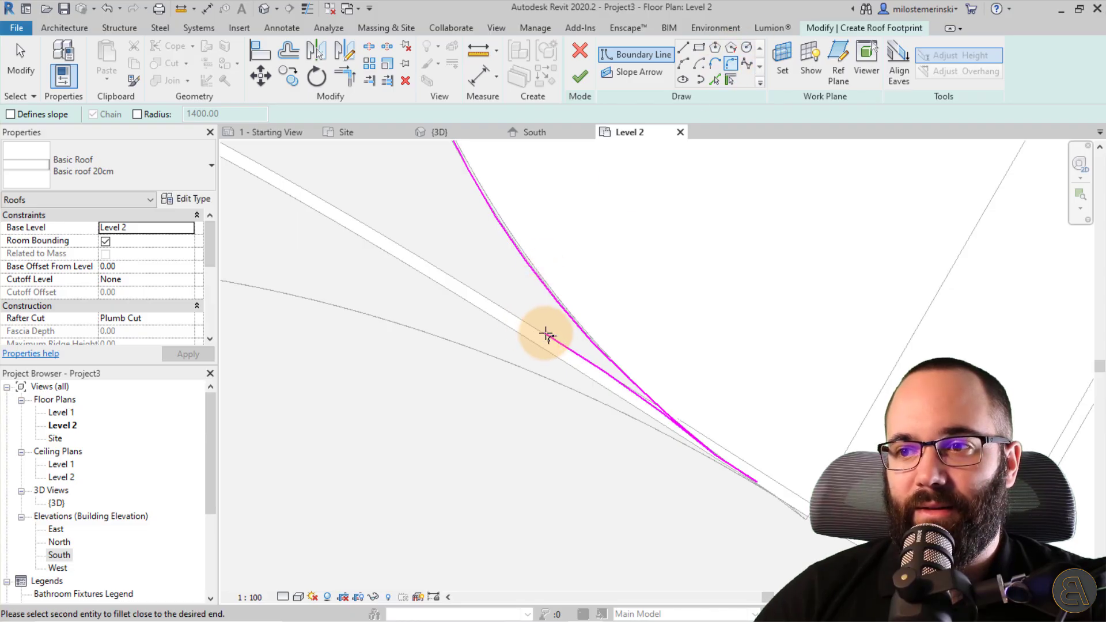
{"action": "left_click", "coordinate": [679, 425]}
{"action": "left_click", "coordinate": [664, 425]}
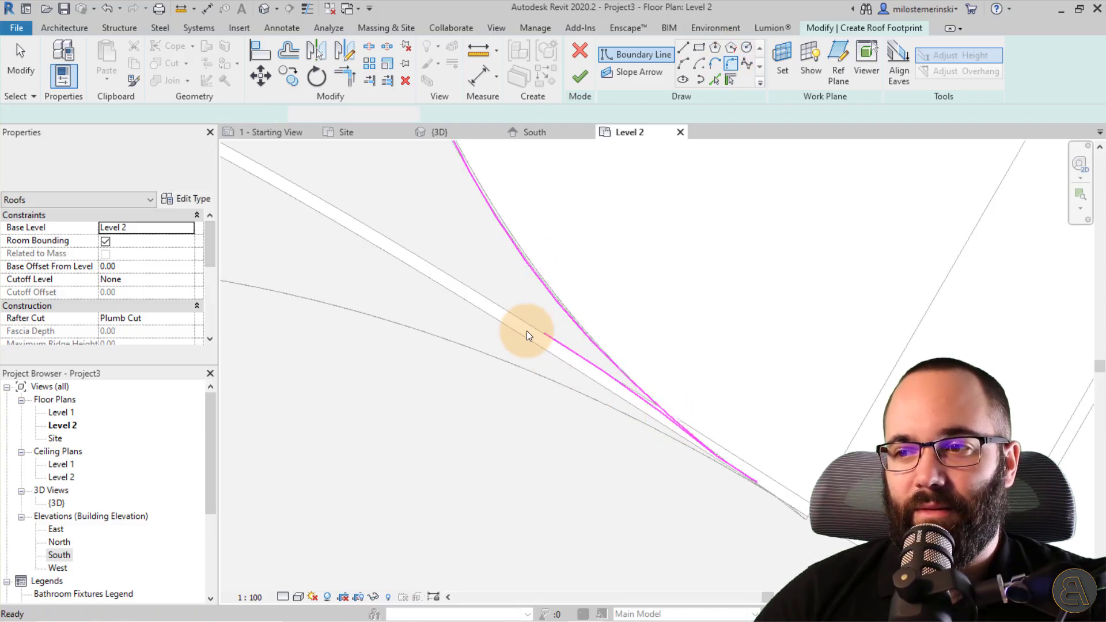
{"action": "left_click", "coordinate": [726, 63]}
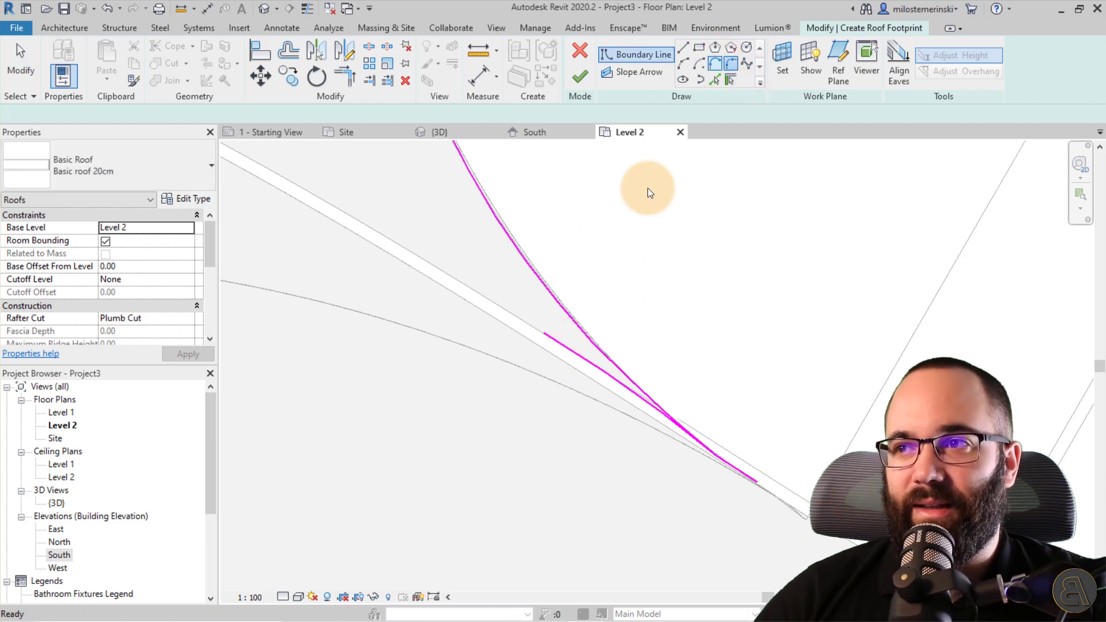
Continue the third side with a tangent end arc of about 12.75° from the first arc's free end towards the building's middle
{"action": "left_click", "coordinate": [714, 69]}
{"action": "left_click", "coordinate": [545, 333]}
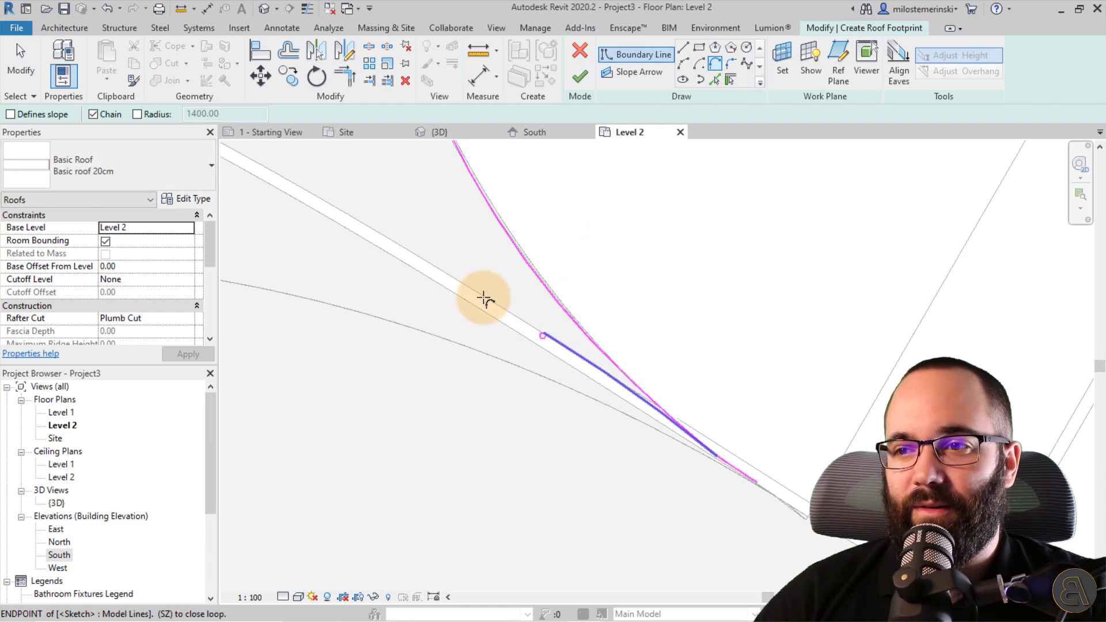
{"action": "scroll", "coordinate": [372, 233], "scroll_direction": "down", "scroll_amount": 2}
{"action": "middle_click_drag", "start_coordinate": [374, 237], "coordinate": [582, 381]}
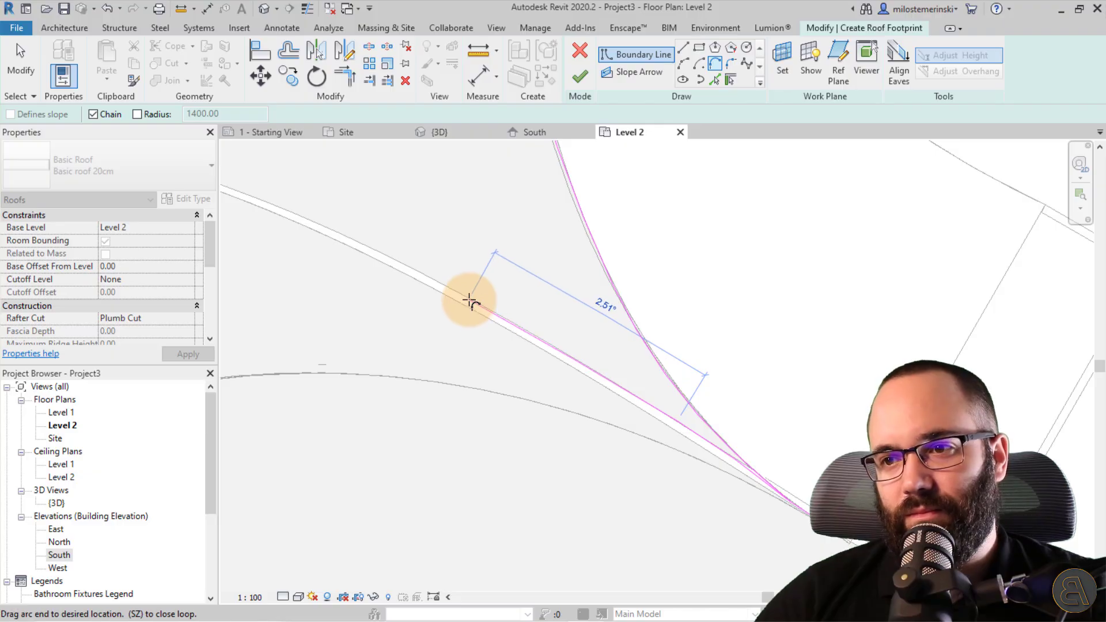
{"action": "middle_click_drag", "start_coordinate": [297, 222], "coordinate": [618, 301]}
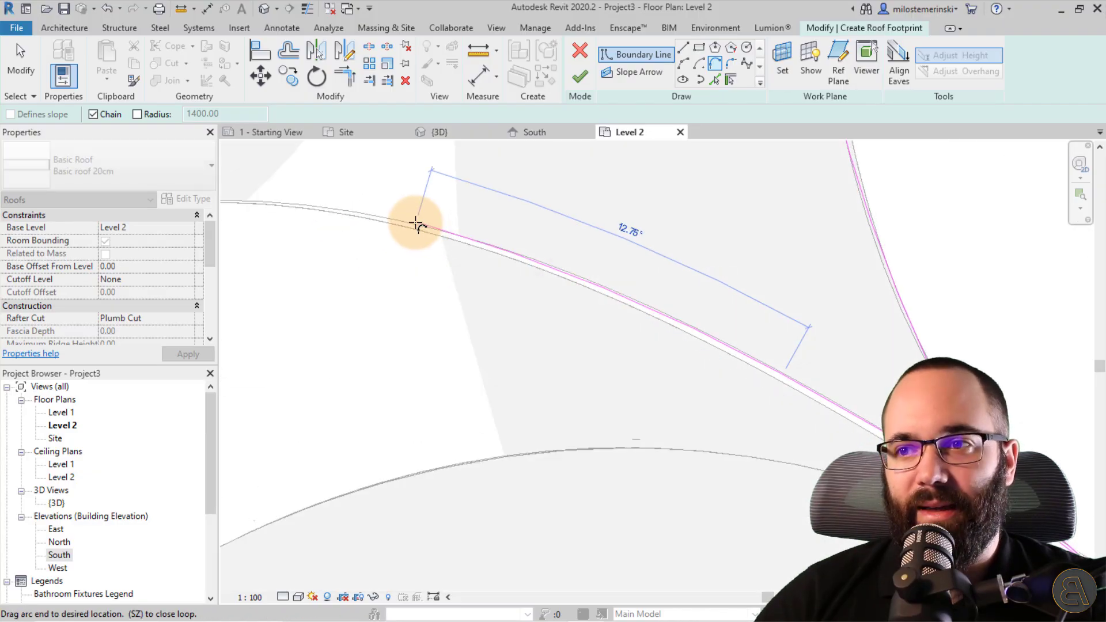
{"action": "left_click", "coordinate": [416, 223]}
{"action": "middle_click_drag", "start_coordinate": [274, 195], "coordinate": [637, 234]}
{"action": "scroll", "coordinate": [417, 259], "scroll_direction": "up", "scroll_amount": 2}
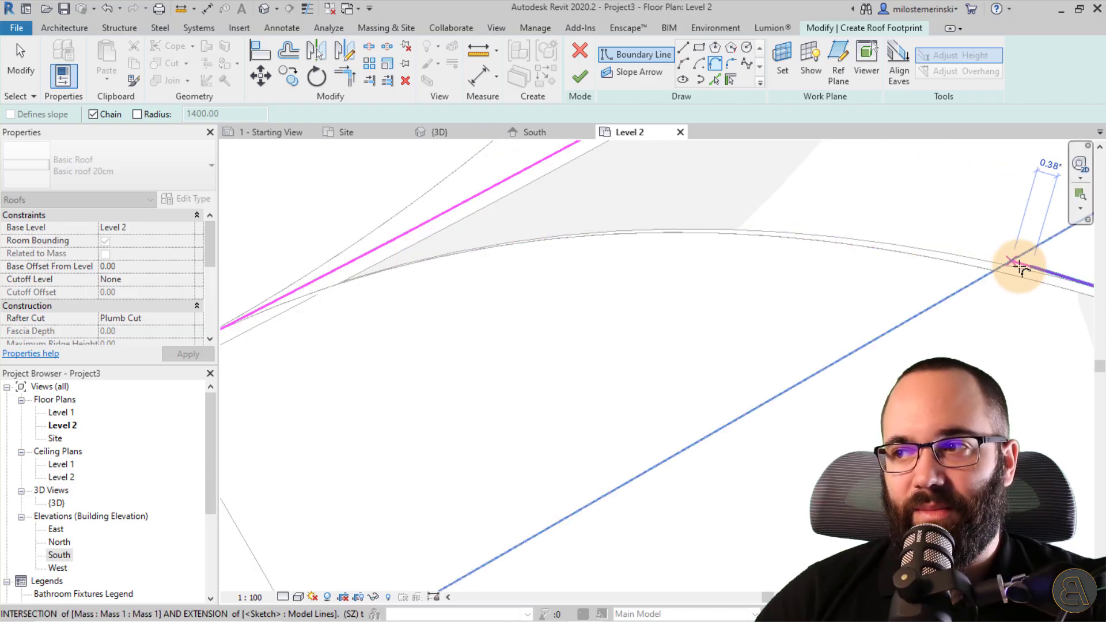
{"action": "key", "text": "Escape"}
{"action": "key", "text": "Escape"}
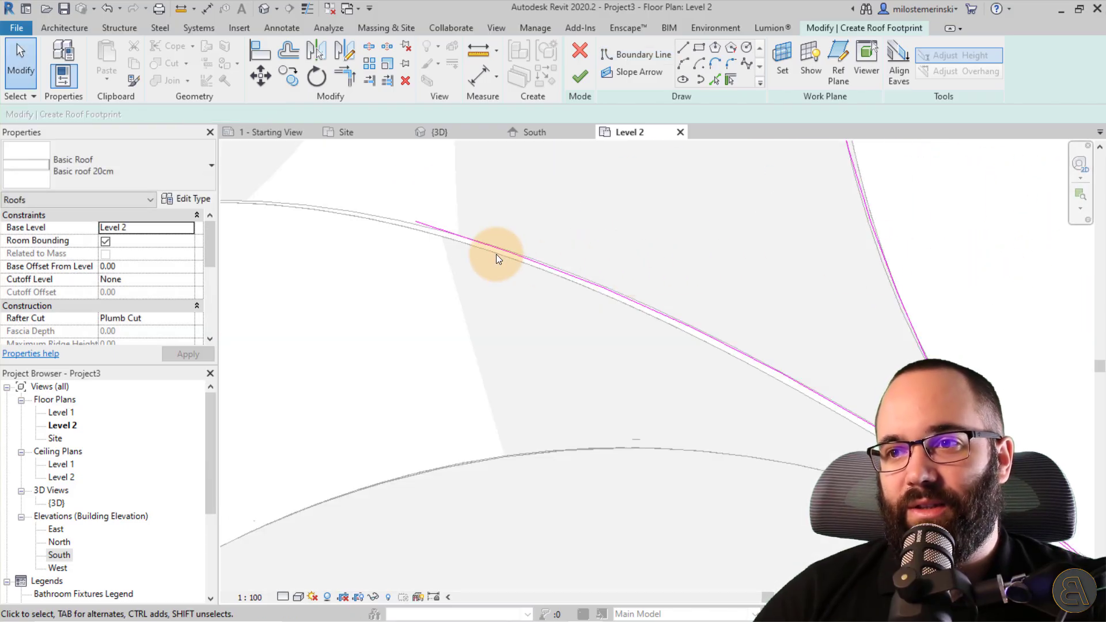
Reshape the new arc to a radius of about 3407 so it follows the curved mass edge
{"action": "left_click", "coordinate": [496, 254]}
{"action": "scroll", "coordinate": [576, 283], "scroll_direction": "up", "scroll_amount": 3}
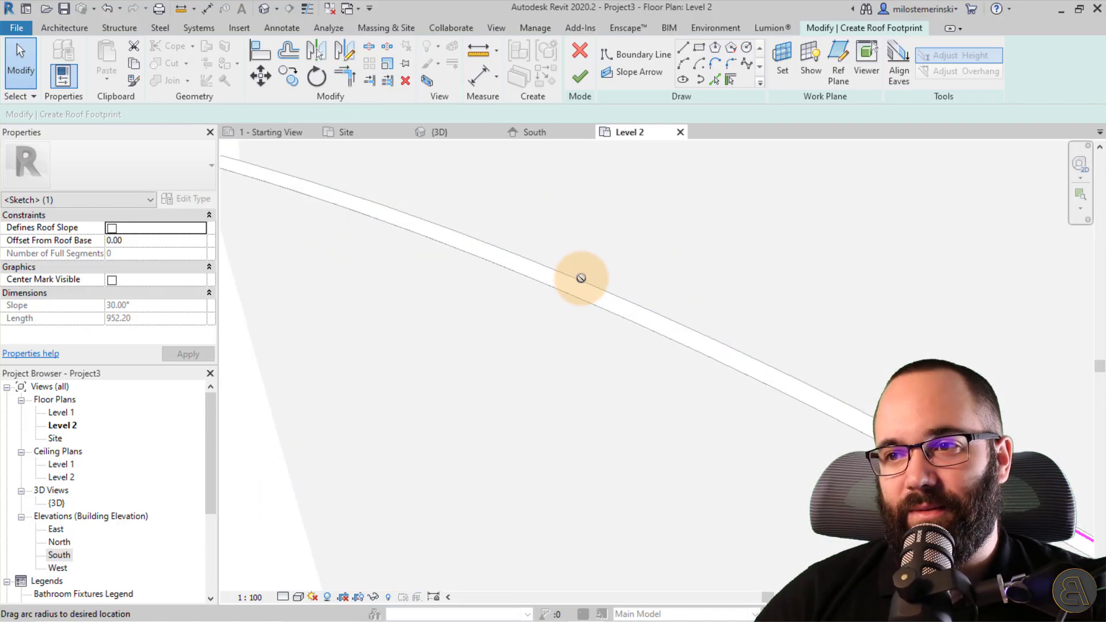
{"action": "left_click_drag", "start_coordinate": [581, 278], "coordinate": [578, 279]}
{"action": "scroll", "coordinate": [592, 313], "scroll_direction": "down", "scroll_amount": 3}
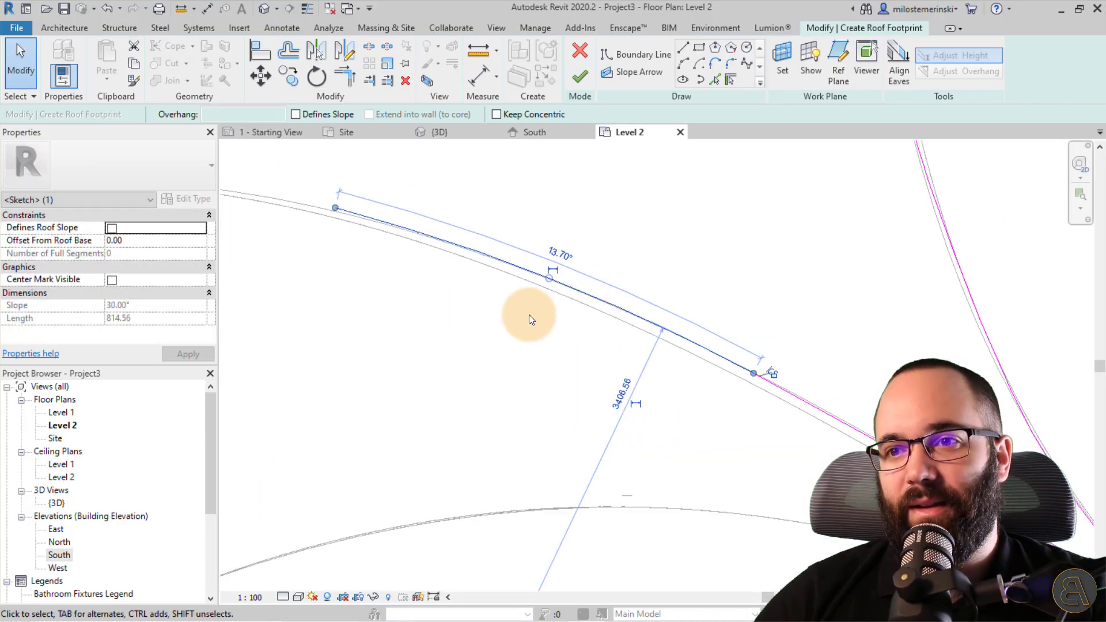
Close the third side with two more tangent end arcs along the curved edge, ending at the line junction at the southwest wing's tip
{"action": "middle_click_drag", "start_coordinate": [253, 217], "coordinate": [452, 258]}
{"action": "scroll", "coordinate": [369, 221], "scroll_direction": "up", "scroll_amount": 2}
{"action": "middle_click_drag", "start_coordinate": [431, 221], "coordinate": [592, 253]}
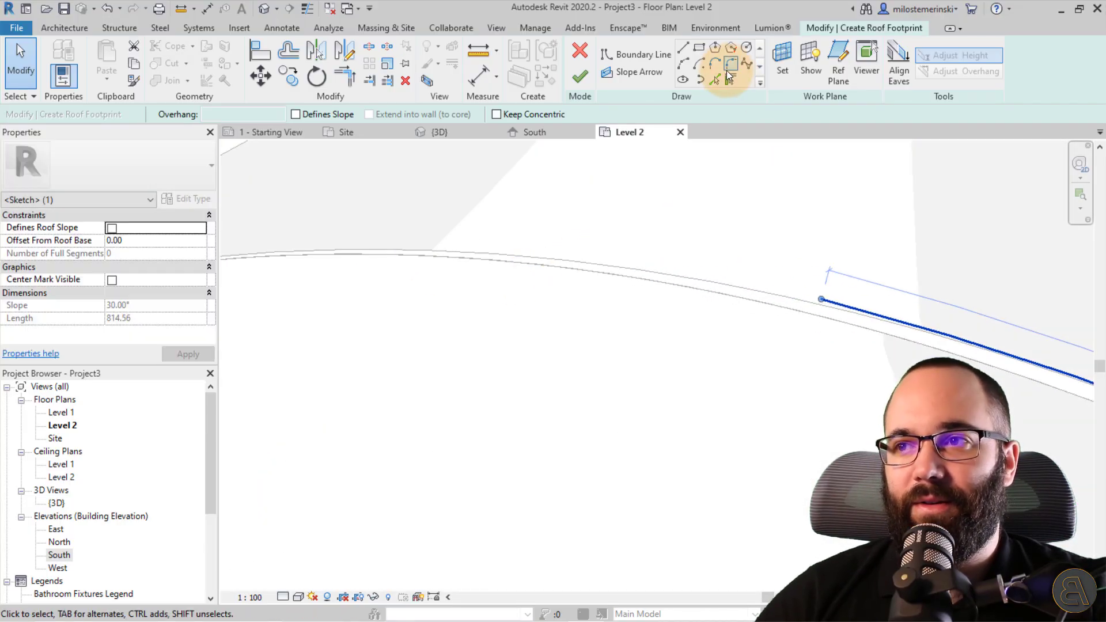
{"action": "left_click", "coordinate": [715, 64]}
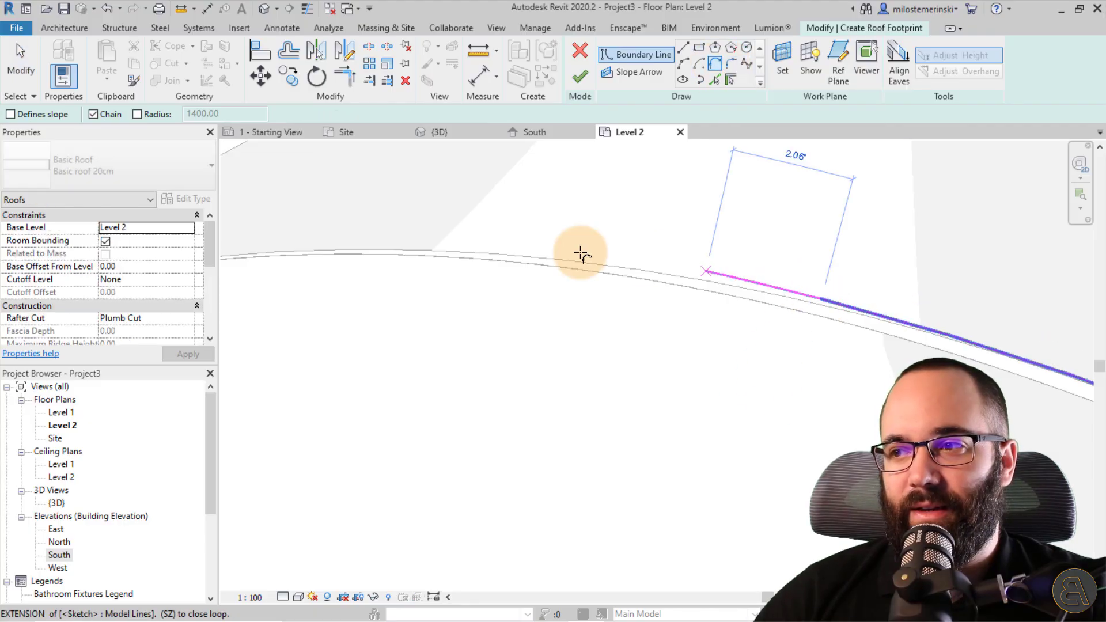
{"action": "middle_click_drag", "start_coordinate": [387, 249], "coordinate": [815, 231]}
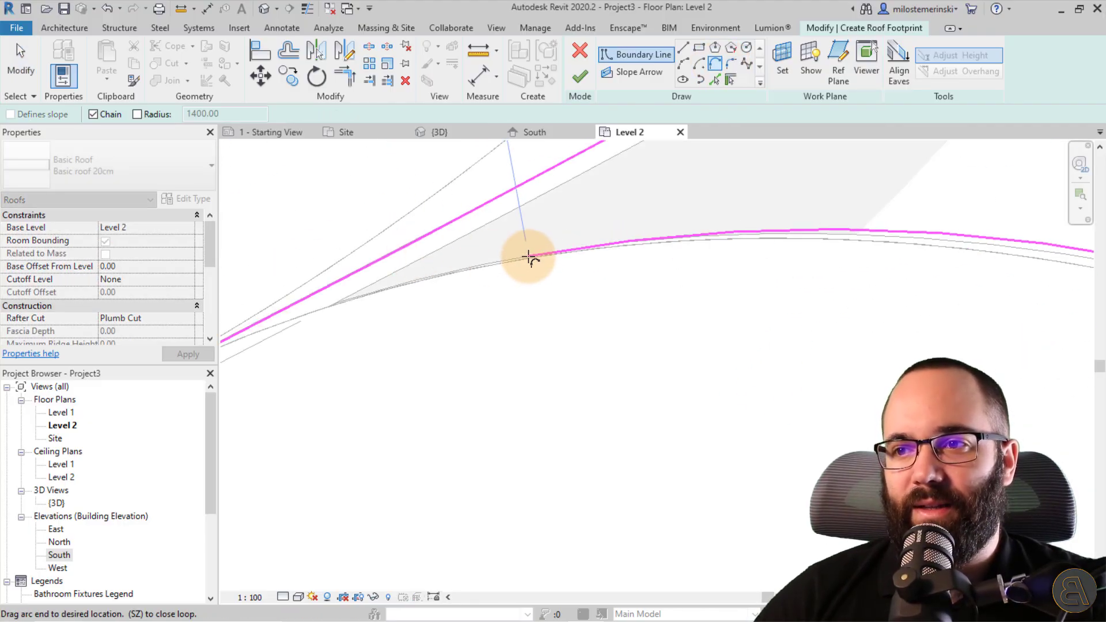
{"action": "left_click", "coordinate": [529, 256]}
{"action": "middle_click_drag", "start_coordinate": [319, 331], "coordinate": [537, 253]}
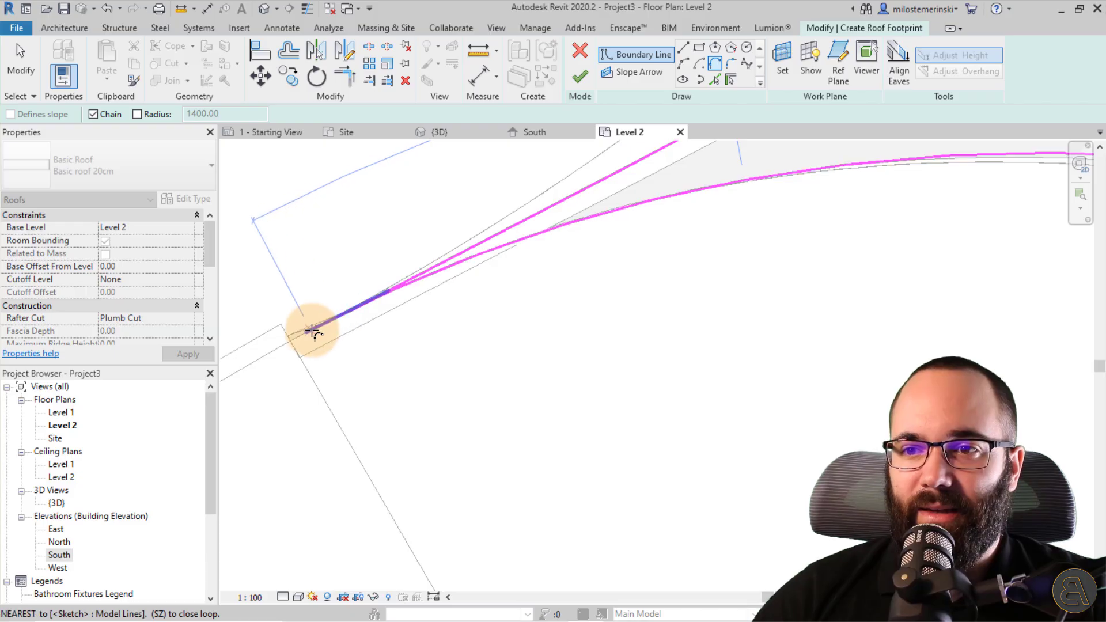
{"action": "left_click", "coordinate": [389, 292]}
{"action": "key", "text": "Escape"}
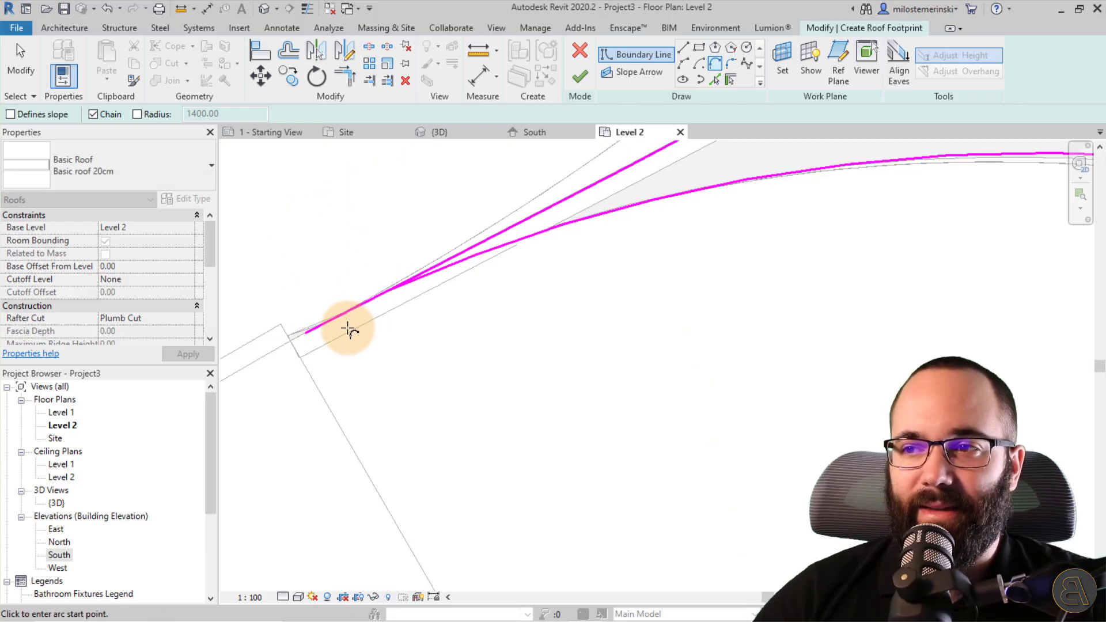
{"action": "key", "text": "Escape"}
Delete the three short straight boundary lines at the tips of the southwest, north and southeast wings
{"action": "left_click", "coordinate": [331, 322]}
{"action": "scroll", "coordinate": [365, 291], "scroll_direction": "down", "scroll_amount": 5}
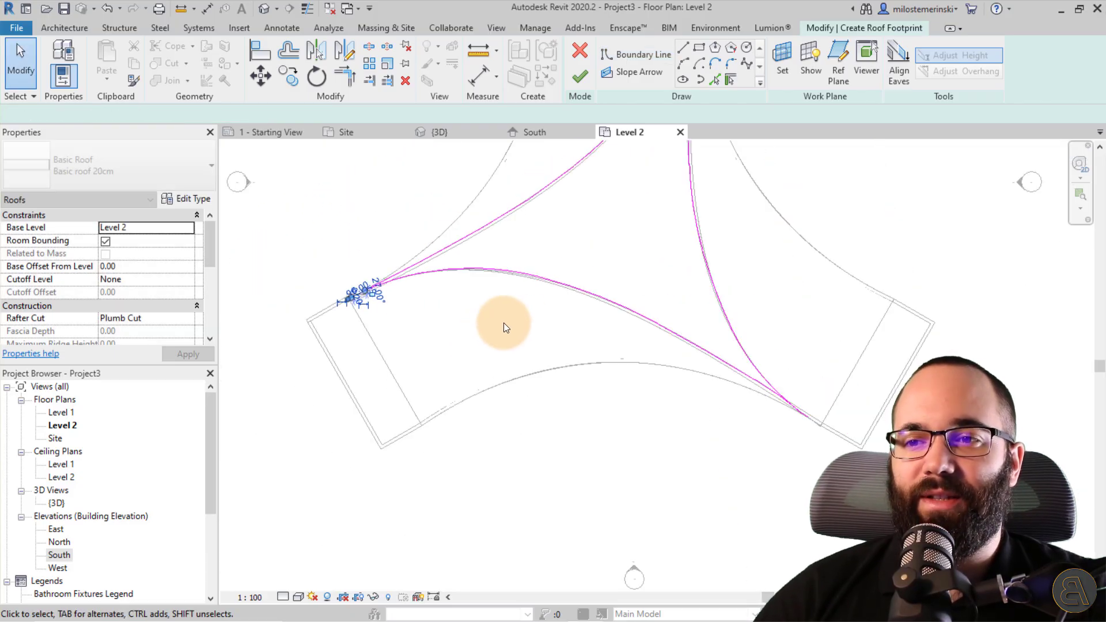
{"action": "mouse_move", "coordinate": [504, 327]}
{"action": "middle_mouse_down"}
{"action": "mouse_move", "coordinate": [435, 382]}
{"action": "mouse_move", "coordinate": [496, 321]}
{"action": "middle_mouse_up"}
{"action": "scroll", "coordinate": [506, 217], "scroll_direction": "up", "scroll_amount": 3}
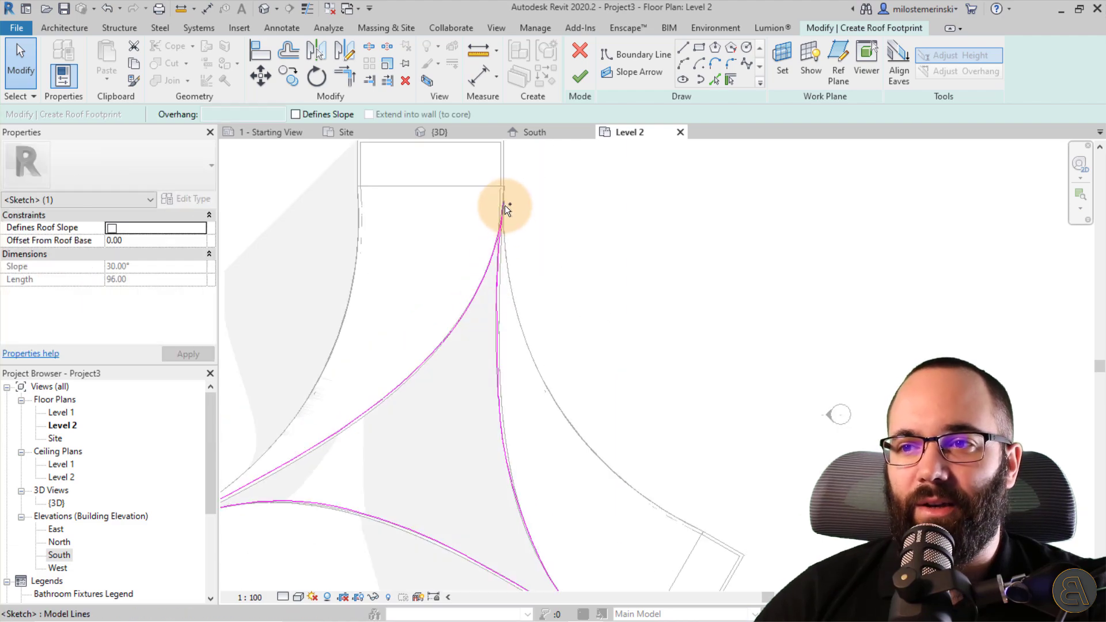
{"action": "left_click", "coordinate": [504, 205], "text": "ctrl"}
{"action": "middle_click_drag", "start_coordinate": [605, 339], "coordinate": [543, 142]}
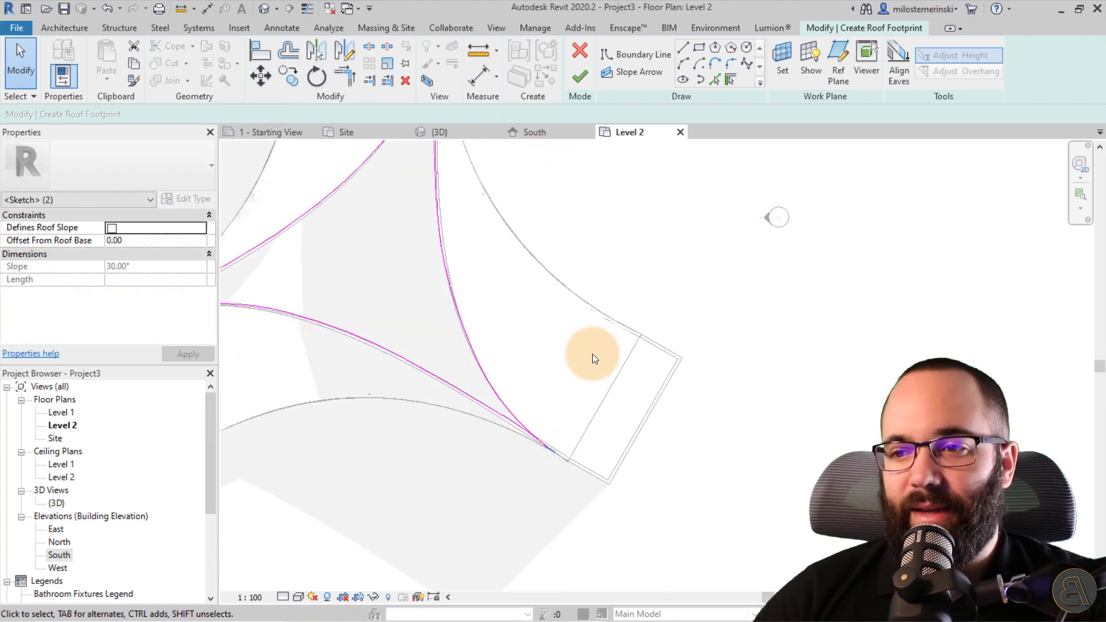
{"action": "key", "text": "Delete"}
Set the roof's base offset from level to -20 and finish the roof footprint
{"action": "scroll", "coordinate": [535, 298], "scroll_direction": "down", "scroll_amount": 1}
{"action": "middle_click_drag", "start_coordinate": [535, 298], "coordinate": [556, 333]}
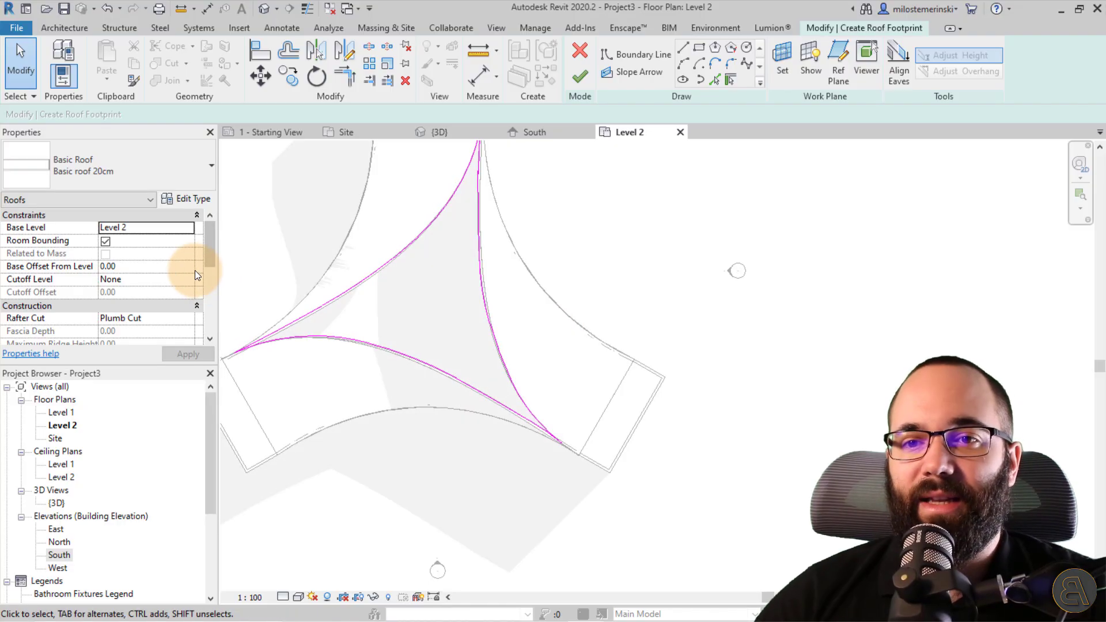
{"action": "left_click", "coordinate": [187, 265]}
{"action": "double_click", "coordinate": [189, 264]}
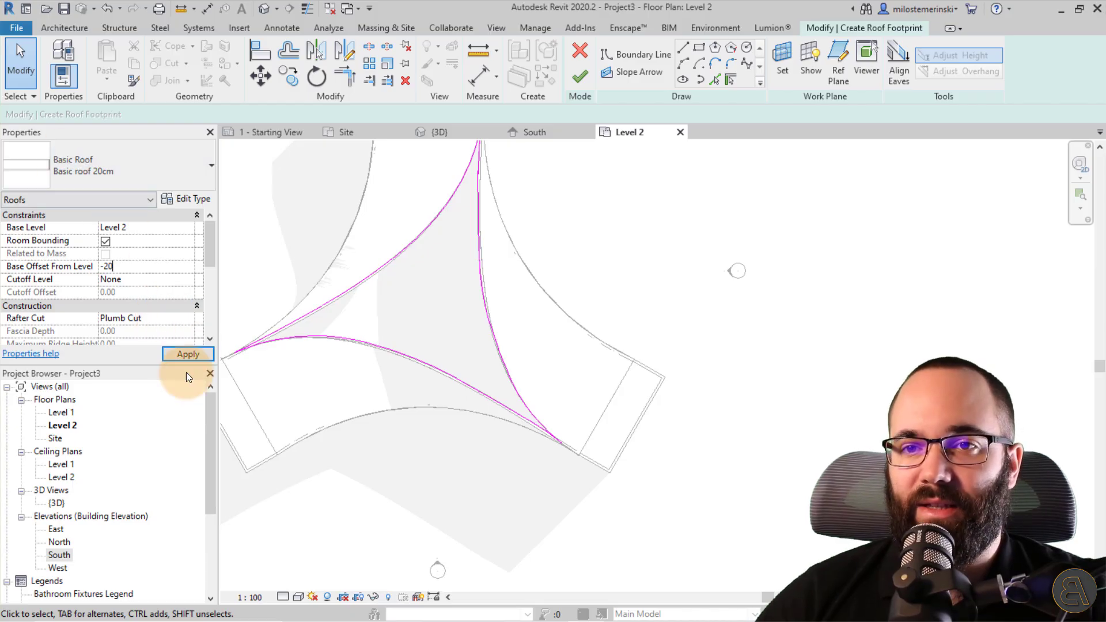
{"action": "left_click", "coordinate": [582, 84]}
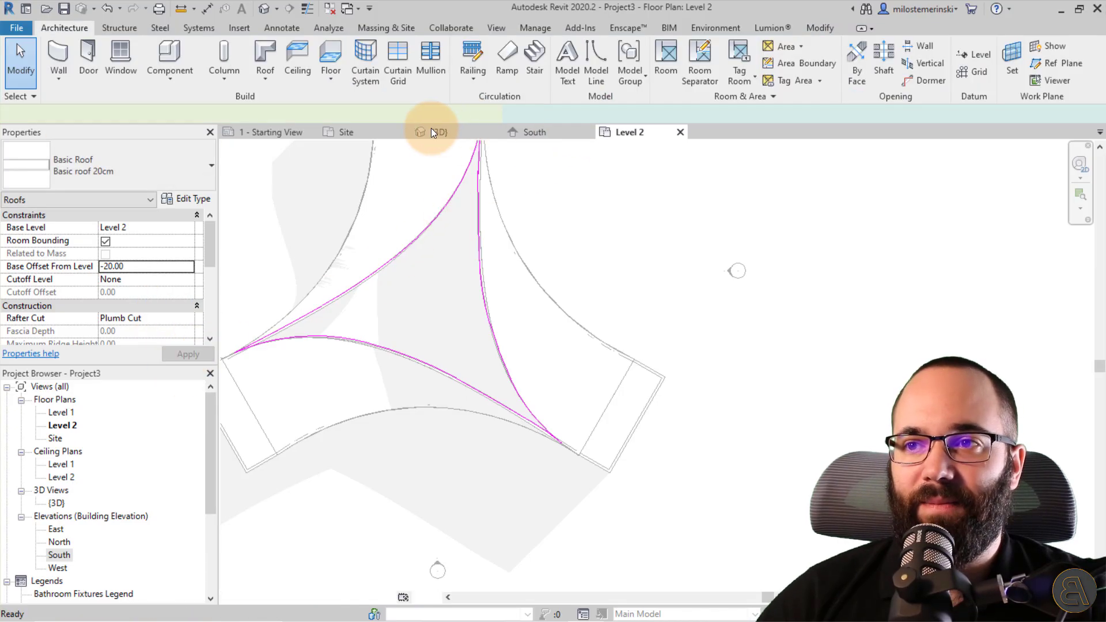
Inspect the central roof and its junctions with the three wings in the 3D view
{"action": "left_click", "coordinate": [431, 129]}
{"action": "middle_click_drag", "start_coordinate": [476, 361], "coordinate": [579, 395], "text": "shift"}
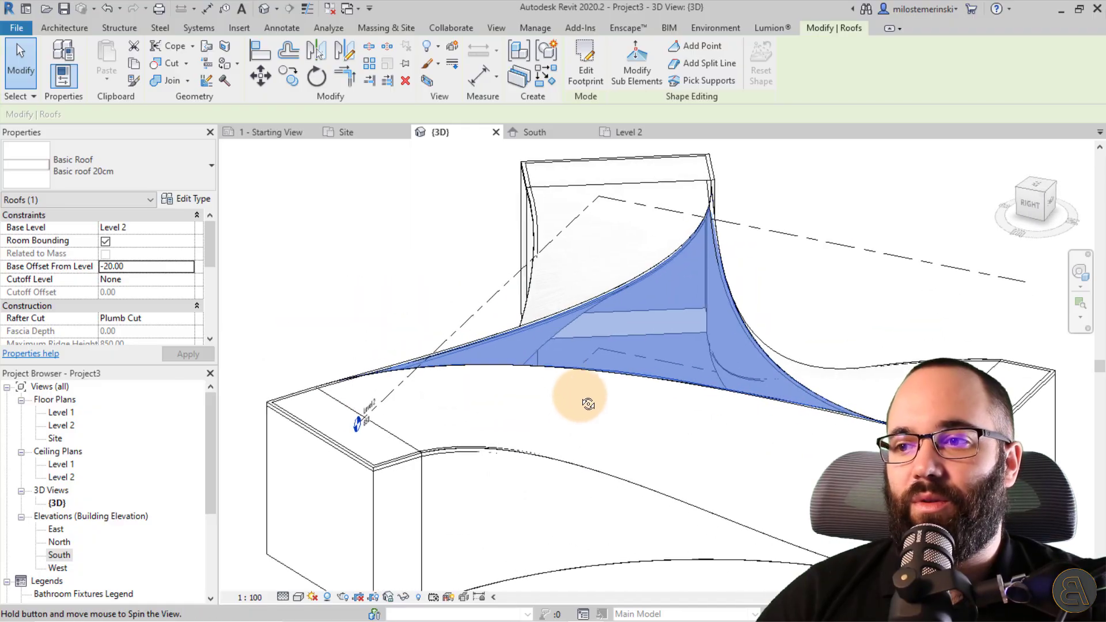
{"action": "left_click", "coordinate": [374, 261]}
{"action": "scroll", "coordinate": [370, 226], "scroll_direction": "down", "scroll_amount": 2}
{"action": "middle_click_drag", "start_coordinate": [371, 226], "coordinate": [350, 303], "text": "shift"}
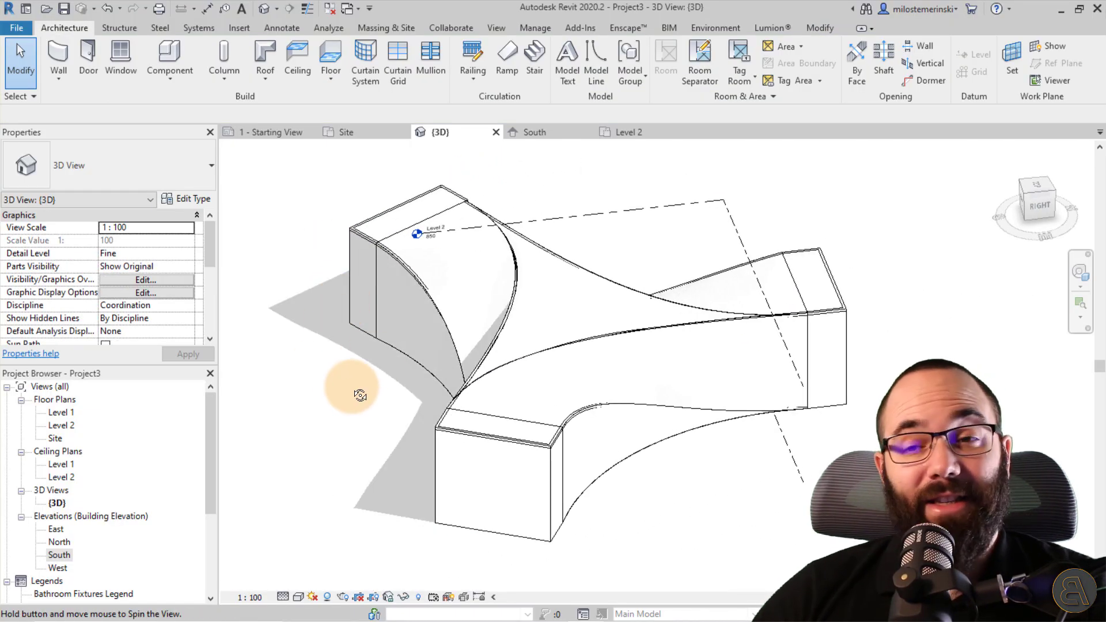
{"action": "mouse_move", "coordinate": [360, 395]}
{"action": "middle_mouse_down", "text": "shift"}
{"action": "mouse_move", "coordinate": [363, 410]}
{"action": "mouse_move", "coordinate": [526, 407]}
{"action": "mouse_move", "coordinate": [634, 323]}
{"action": "mouse_move", "coordinate": [710, 235]}
{"action": "mouse_move", "coordinate": [572, 276]}
{"action": "mouse_move", "coordinate": [489, 434]}
{"action": "mouse_move", "coordinate": [515, 520]}
{"action": "mouse_move", "coordinate": [391, 480]}
{"action": "mouse_move", "coordinate": [408, 476]}
{"action": "middle_mouse_up", "text": "shift"}
{"action": "scroll", "coordinate": [472, 197], "scroll_direction": "up", "scroll_amount": 3}
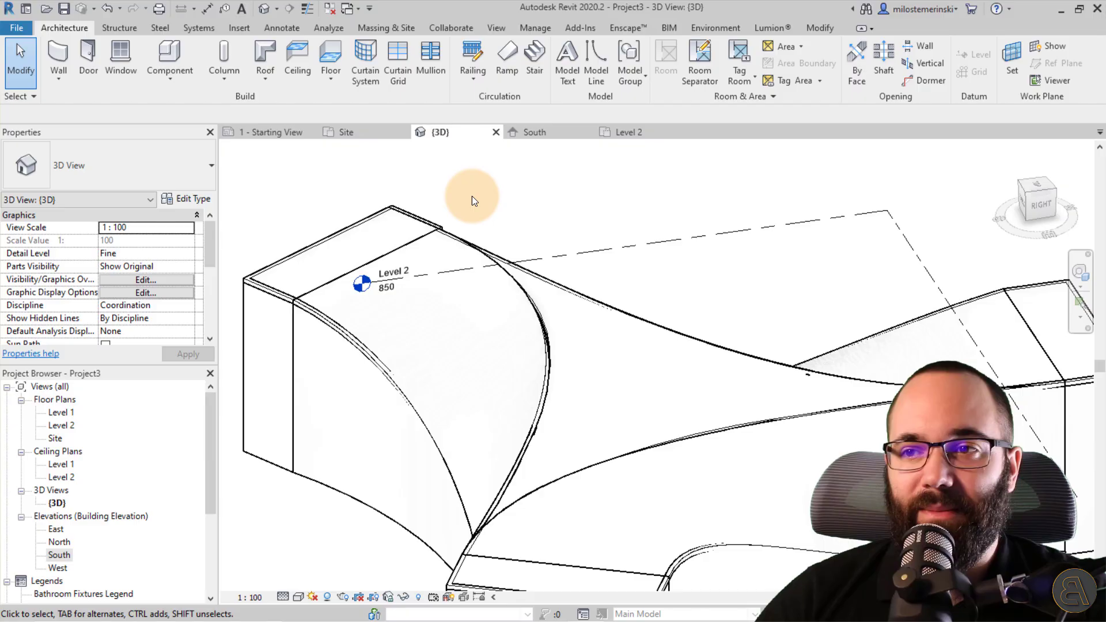
Flip the short side wall at the southwest wing's end in the Site plan so it lines up with the adjoining walls
{"action": "left_click", "coordinate": [420, 228]}
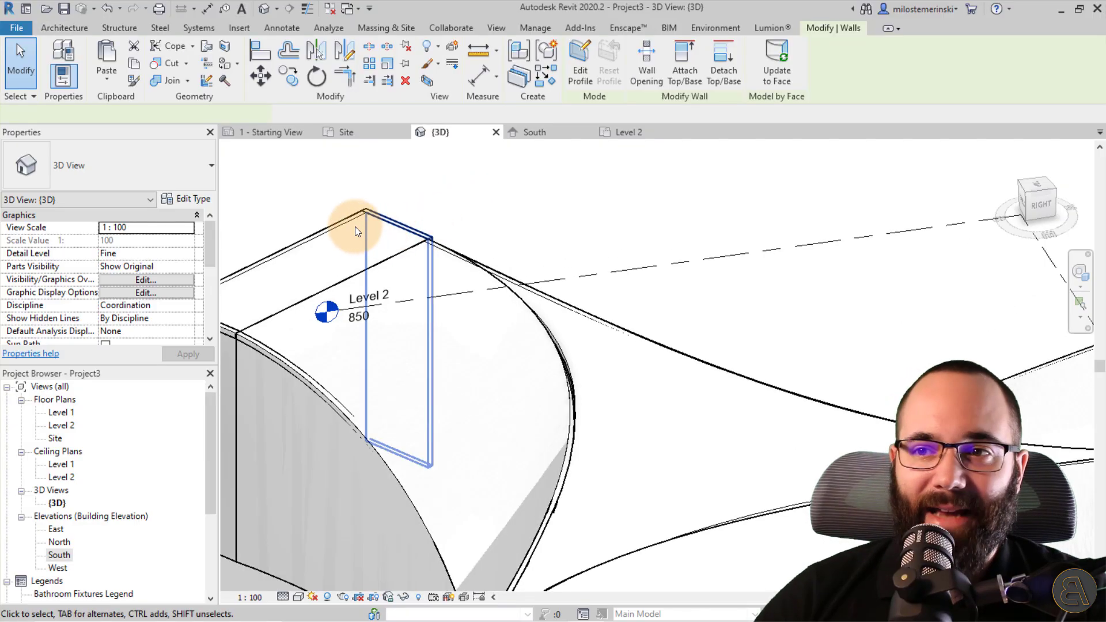
{"action": "left_click", "coordinate": [368, 135]}
{"action": "scroll", "coordinate": [327, 441], "scroll_direction": "up", "scroll_amount": 3}
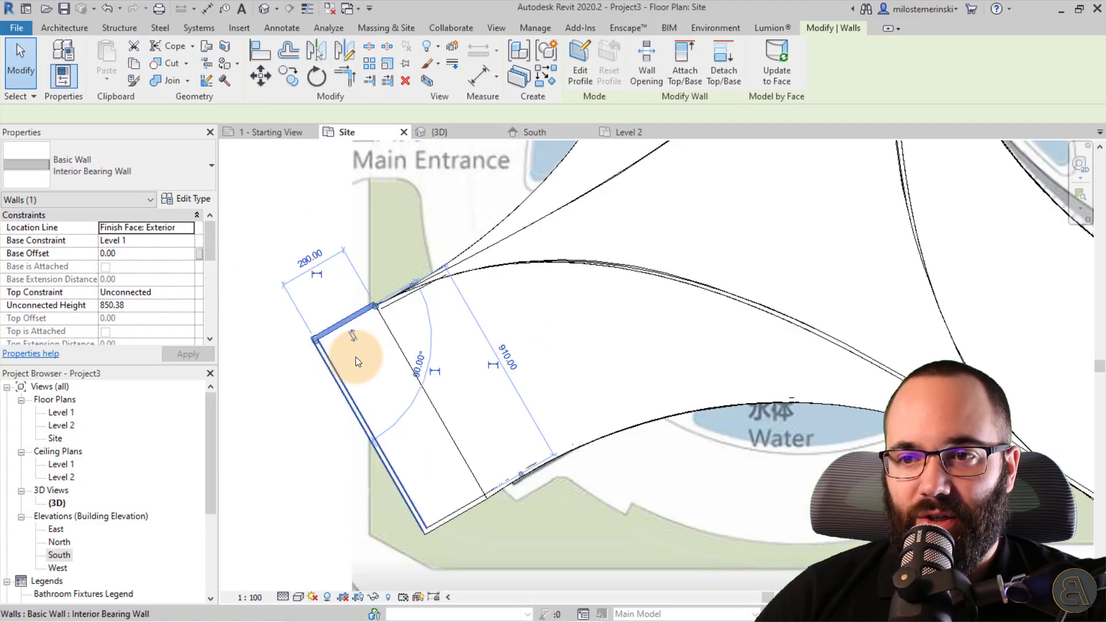
{"action": "left_click", "coordinate": [341, 313]}
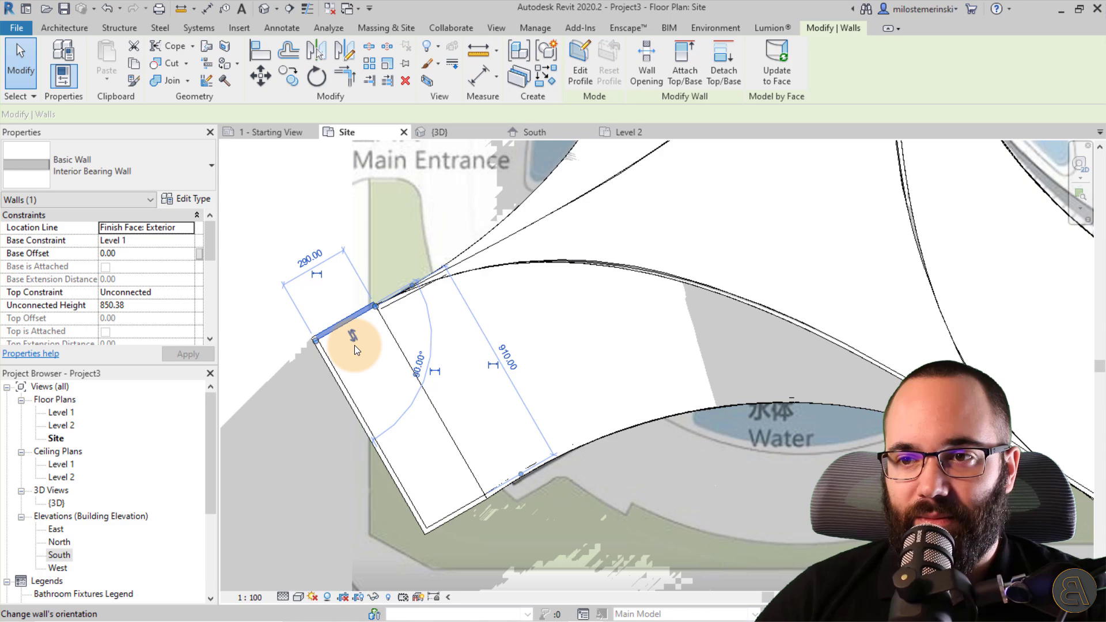
{"action": "left_click", "coordinate": [347, 392]}
{"action": "left_click", "coordinate": [292, 422]}
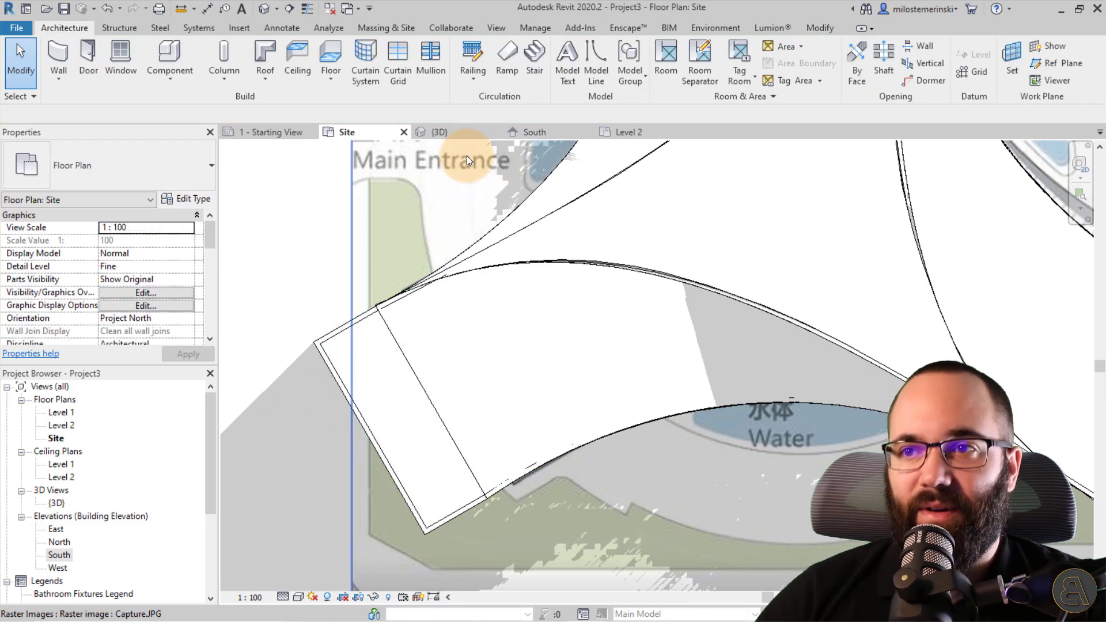
Review the whole building in the 3D view, including the flipped wall and the roof from several sides
{"action": "left_click", "coordinate": [448, 135]}
{"action": "scroll", "coordinate": [468, 353], "scroll_direction": "down", "scroll_amount": 5}
{"action": "middle_click_drag", "start_coordinate": [486, 371], "coordinate": [563, 420], "text": "shift"}
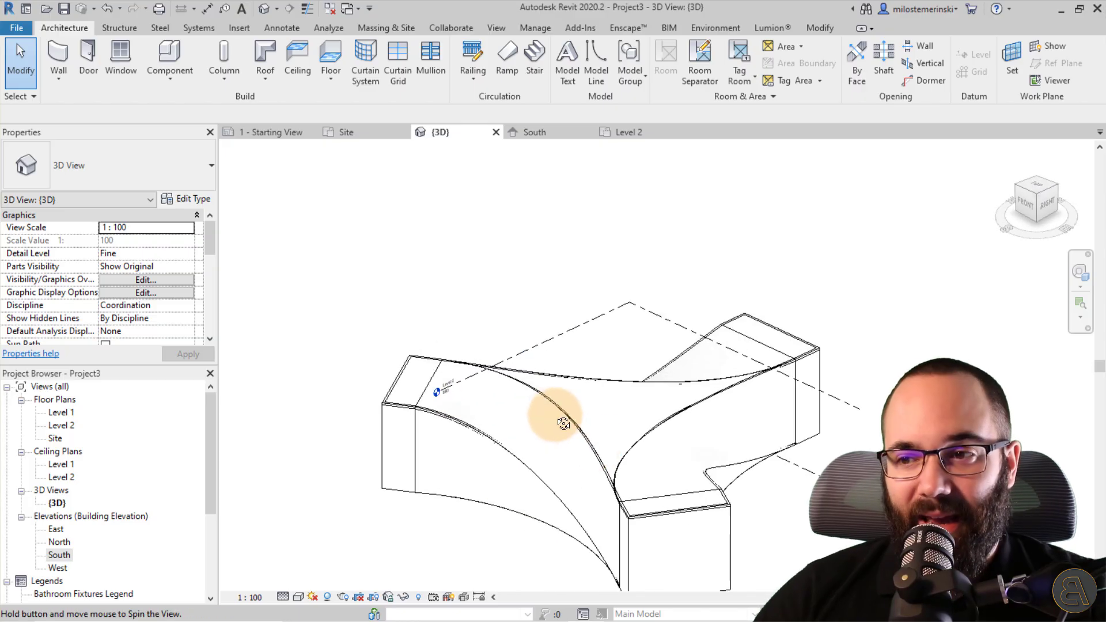
{"action": "middle_click_drag", "start_coordinate": [617, 458], "coordinate": [458, 368]}
{"action": "middle_click_drag", "start_coordinate": [530, 404], "coordinate": [437, 407], "text": "shift"}
{"action": "middle_click_drag", "start_coordinate": [483, 492], "coordinate": [508, 511]}
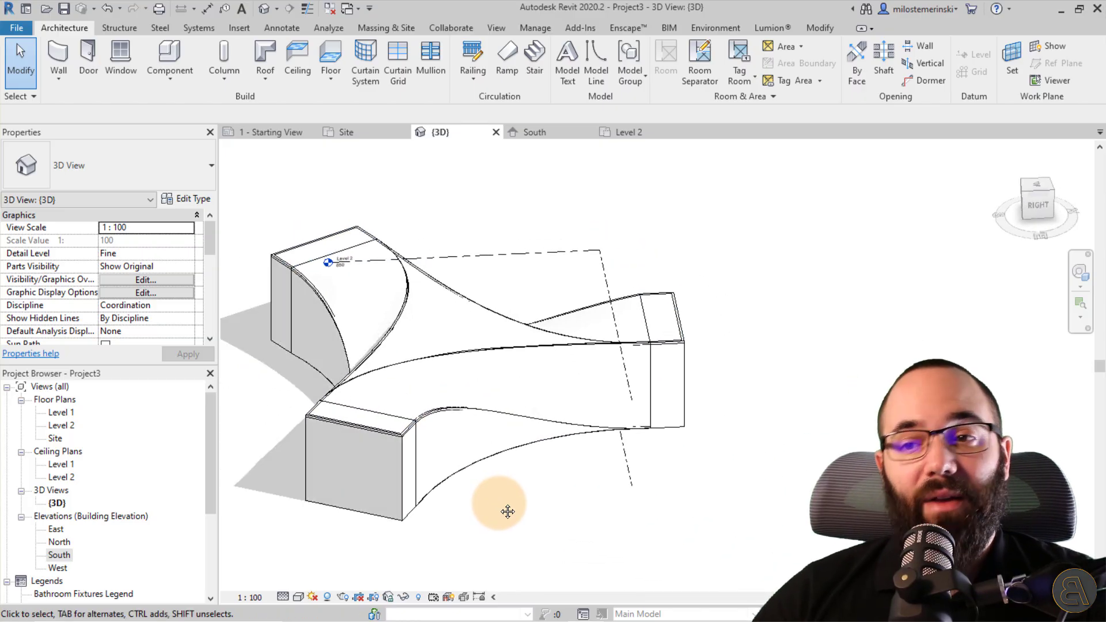